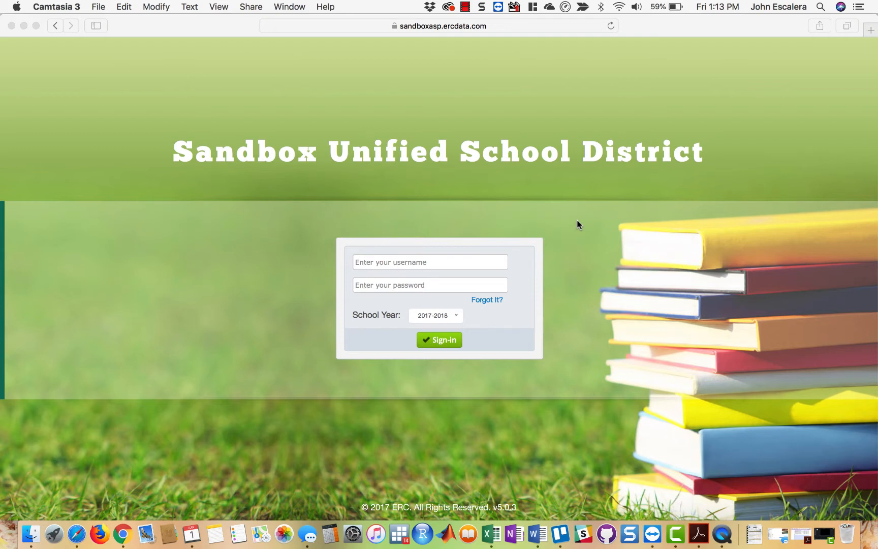
- Examine the site's full web address on the district sign-in page
click(490, 25)
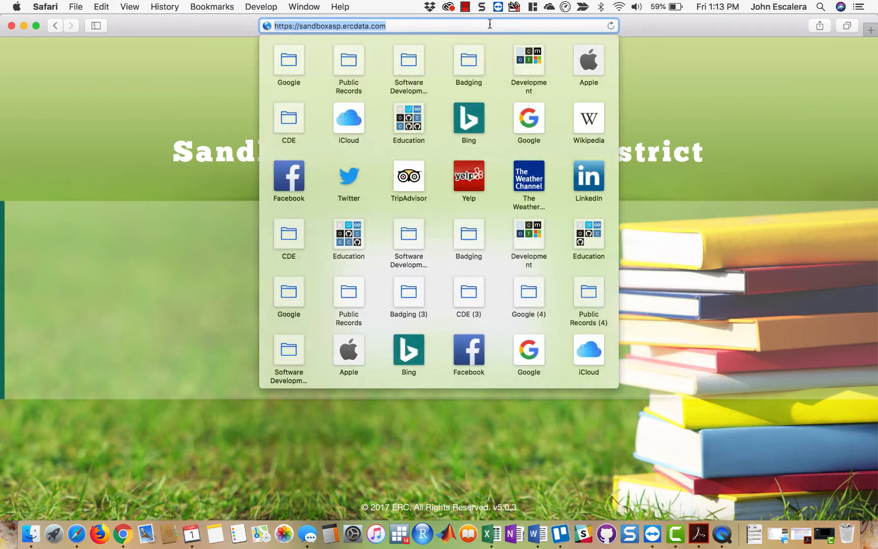
click(387, 25)
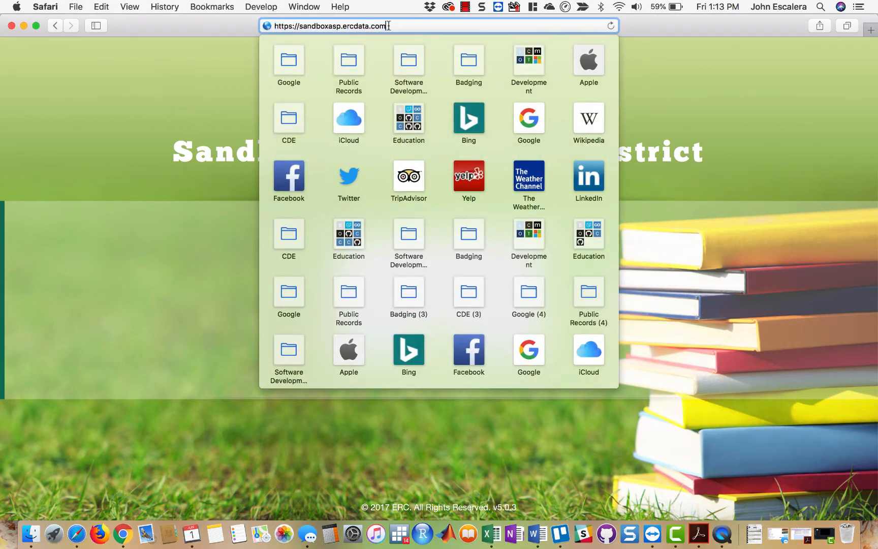
double_click(276, 26)
click(718, 142)
click(534, 27)
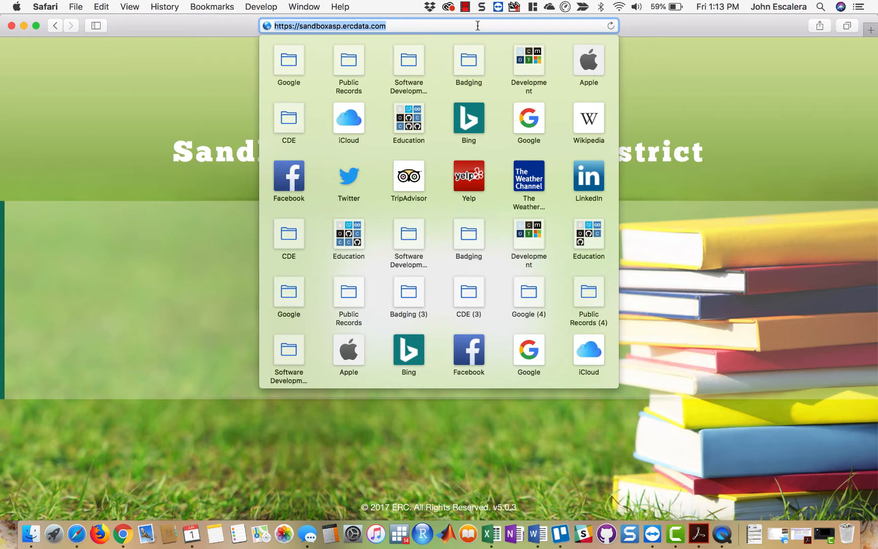
click(700, 137)
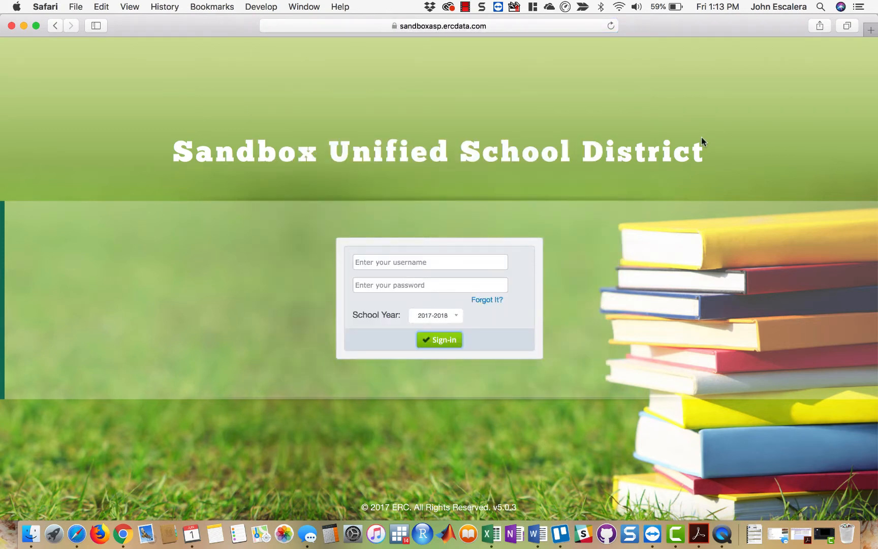
click(516, 28)
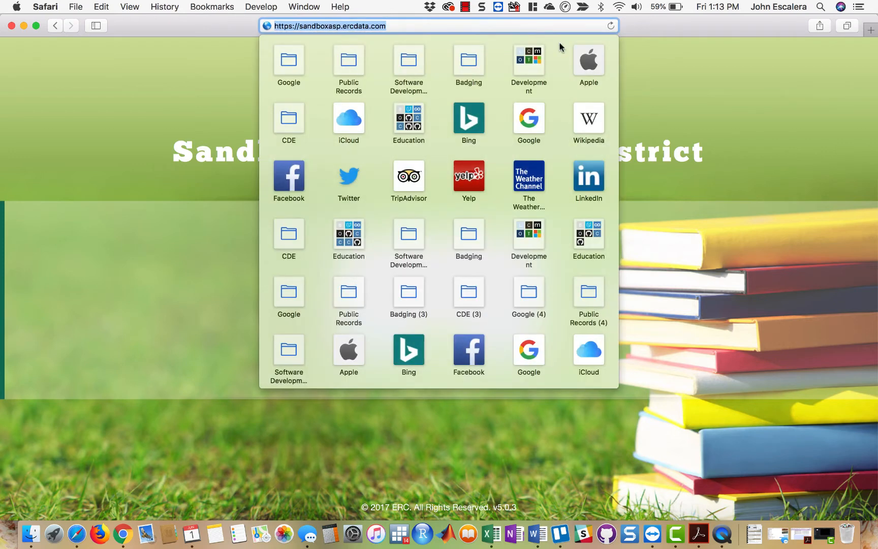
click(727, 133)
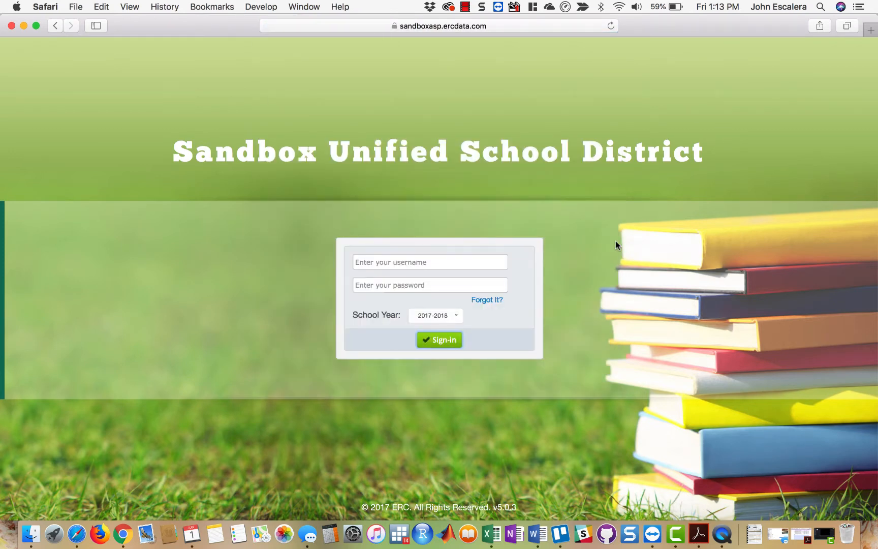
click(535, 26)
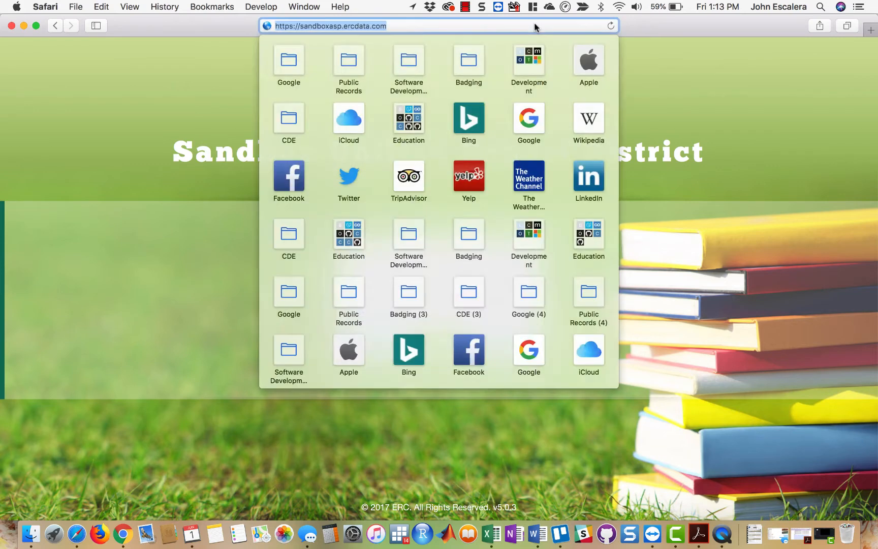
click(762, 140)
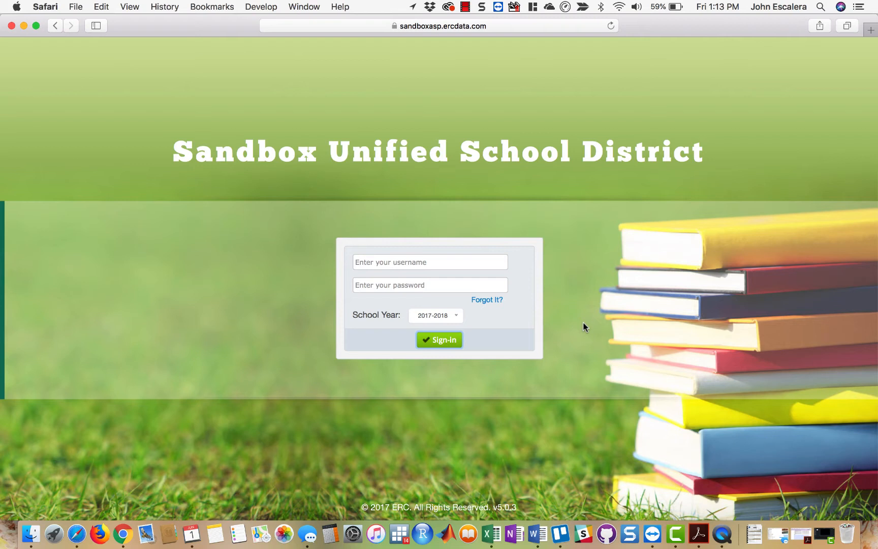
- Check the username field and the available school years on the sign-in form without changing the year
click(430, 261)
click(613, 274)
click(456, 317)
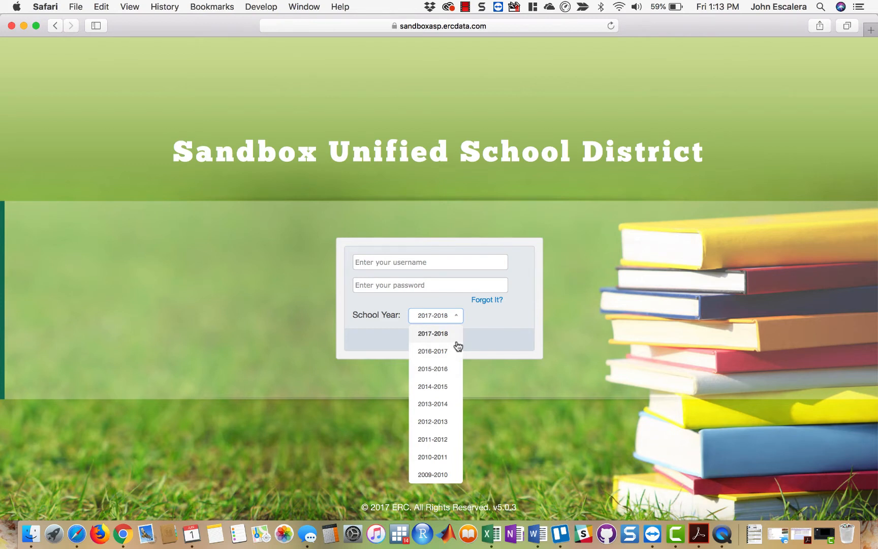
click(633, 309)
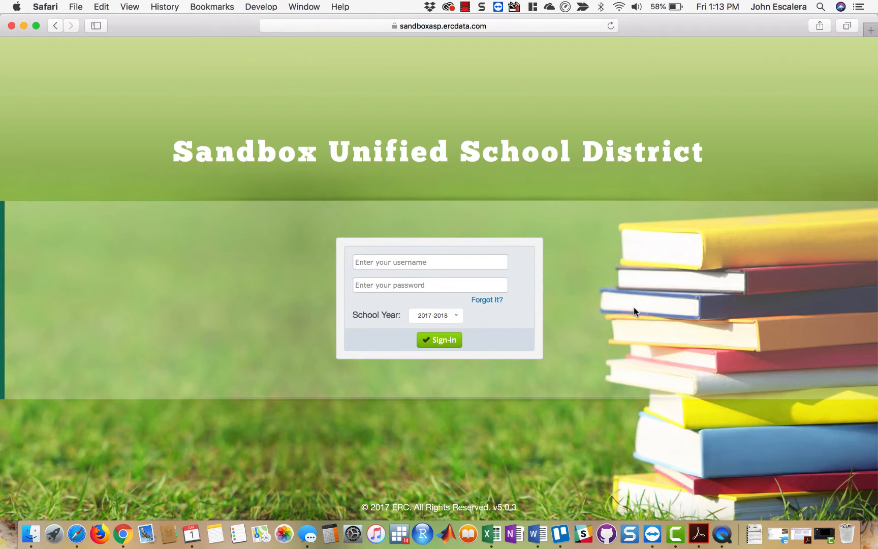
- Open the password recovery form, check its email field, and return to the sign-in page
click(488, 300)
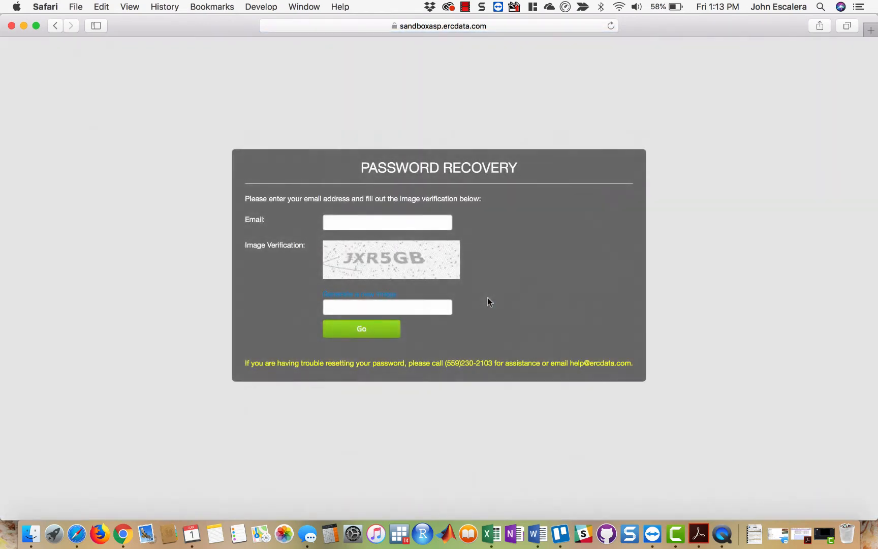
click(365, 218)
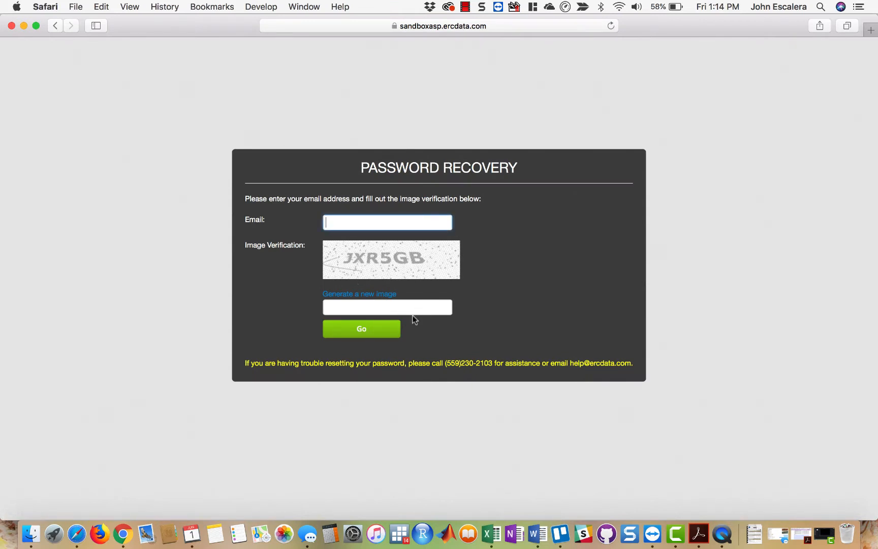
click(360, 327)
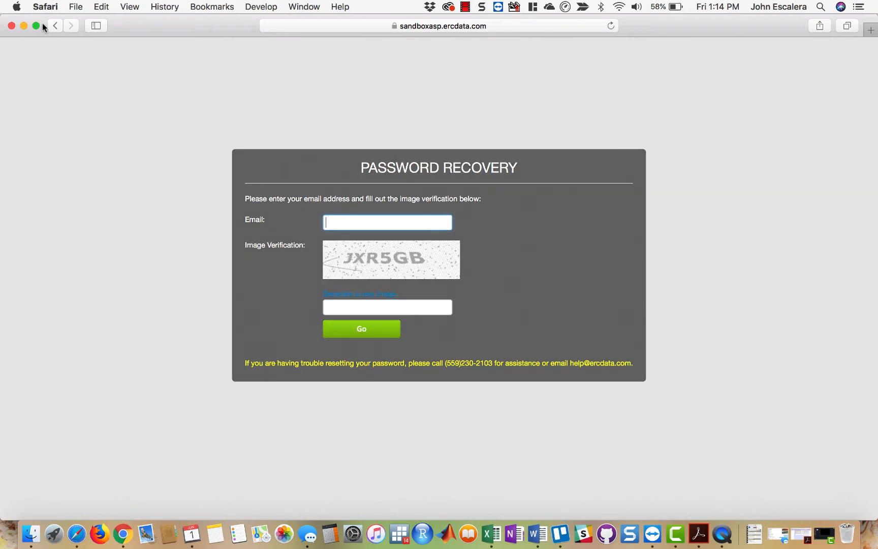
click(54, 26)
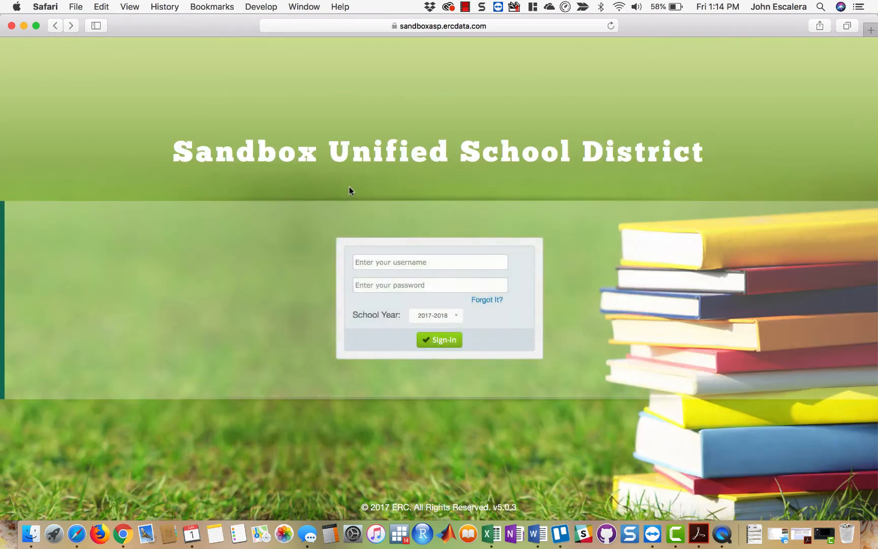
- Fill in the username and password from the saved site-level account and sign in for school year 2017-2018
click(491, 262)
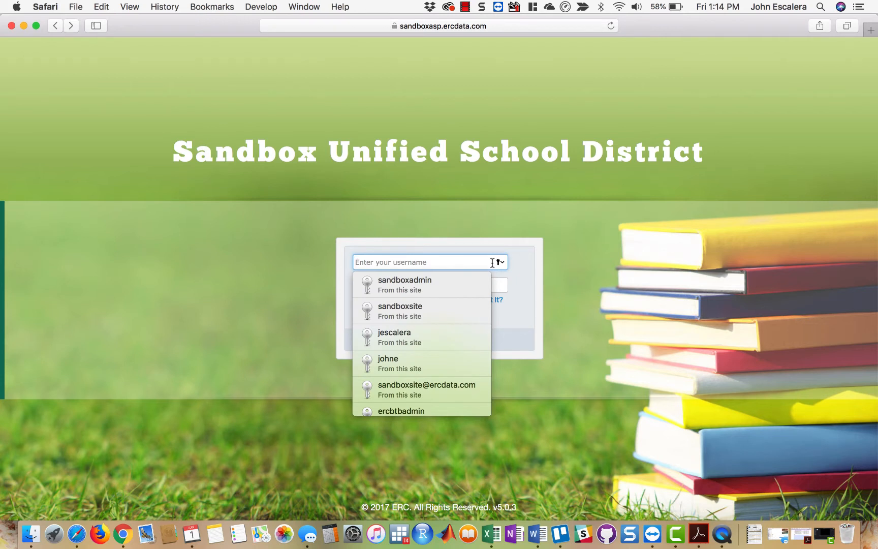
click(439, 305)
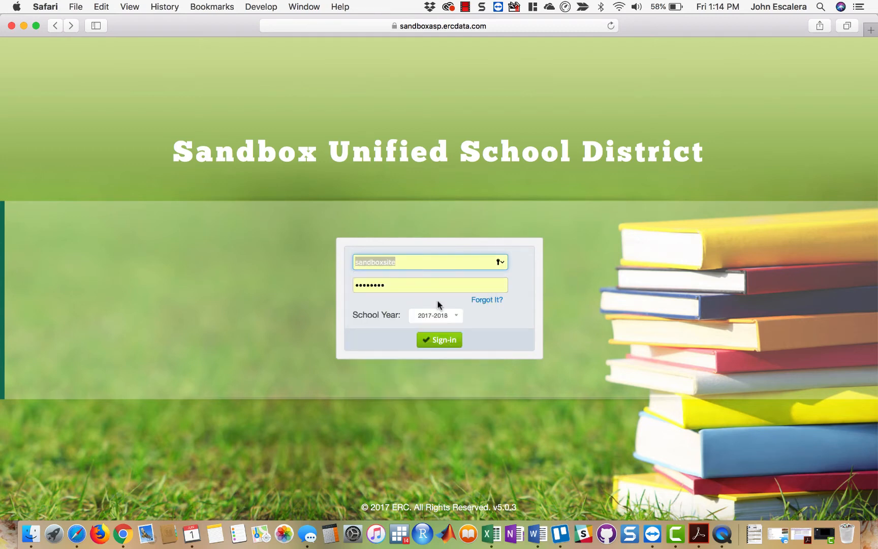
click(433, 340)
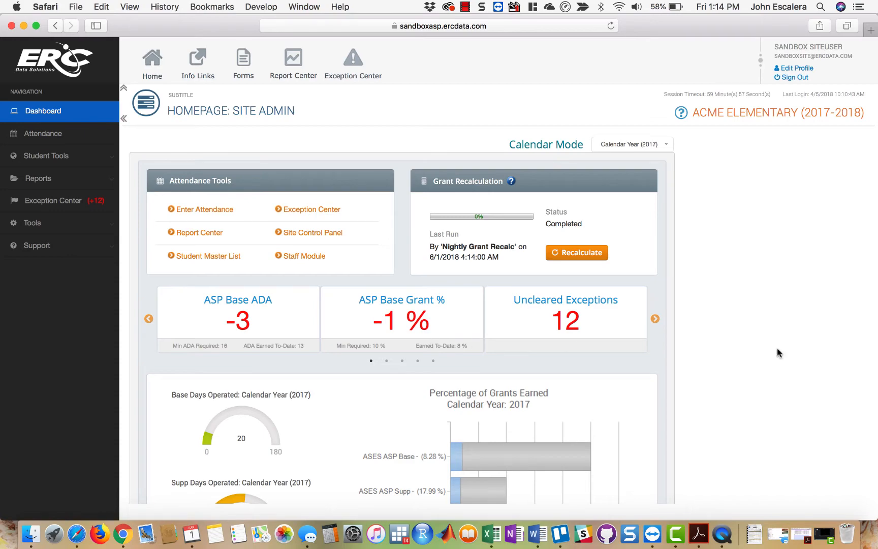
- Look over the Site Admin homepage, from the attendance tools to the calendars and Attendance Audit section
scroll(696, 356, down, 5)
scroll(751, 356, down, 15)
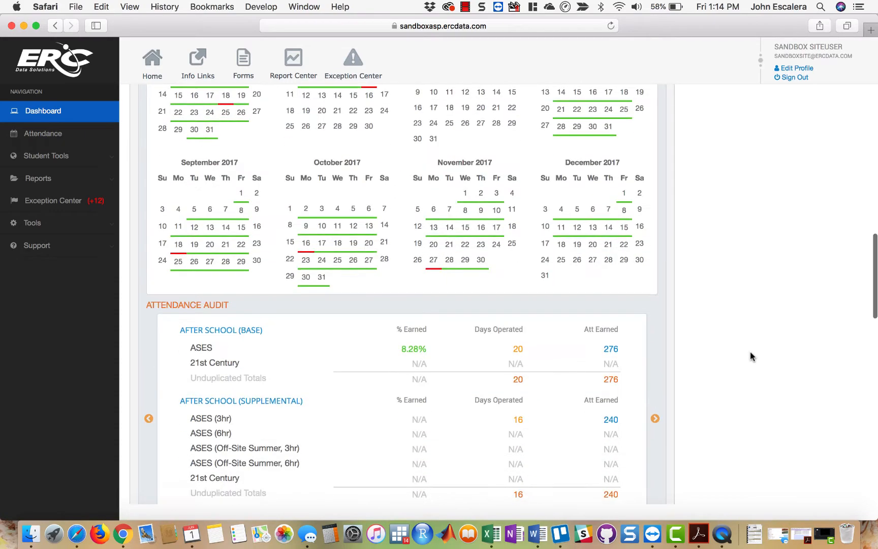
scroll(750, 356, up, 20)
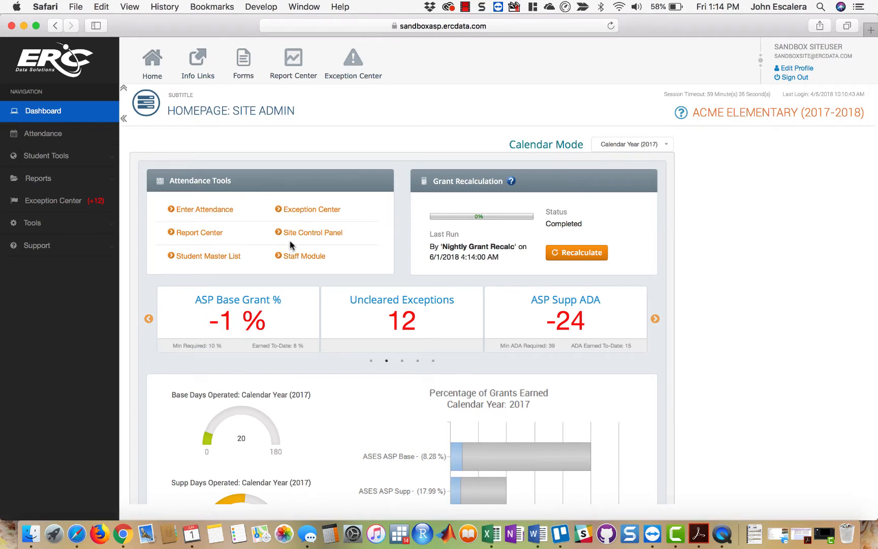
- Open the signed-in account's profile for editing and review its User ID and Email fields
click(801, 71)
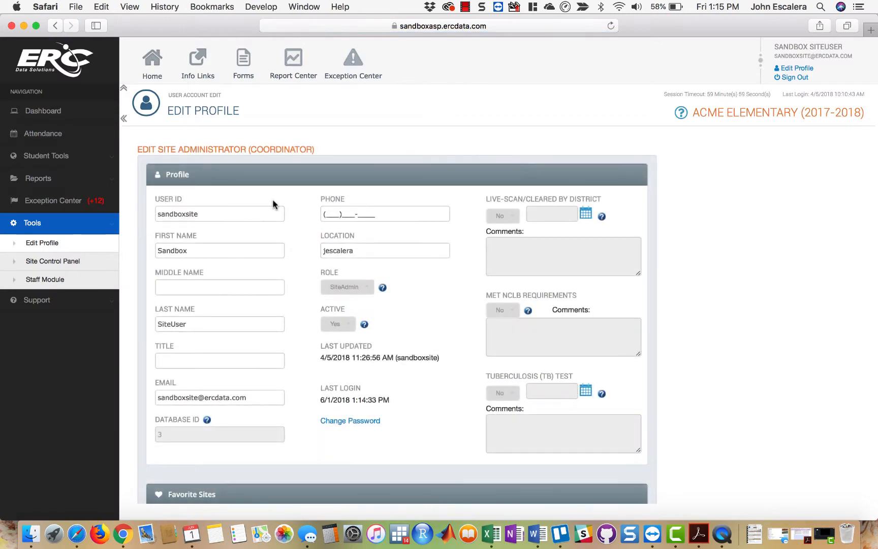
click(242, 213)
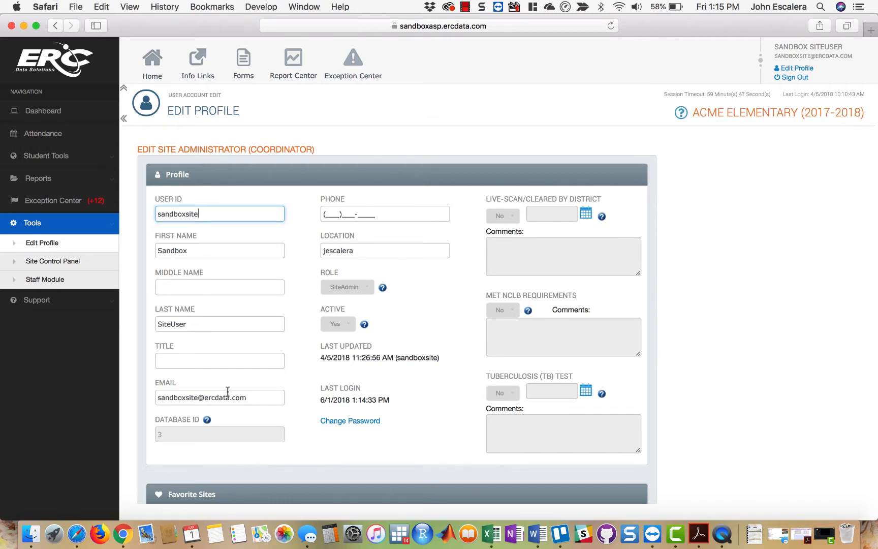
click(253, 397)
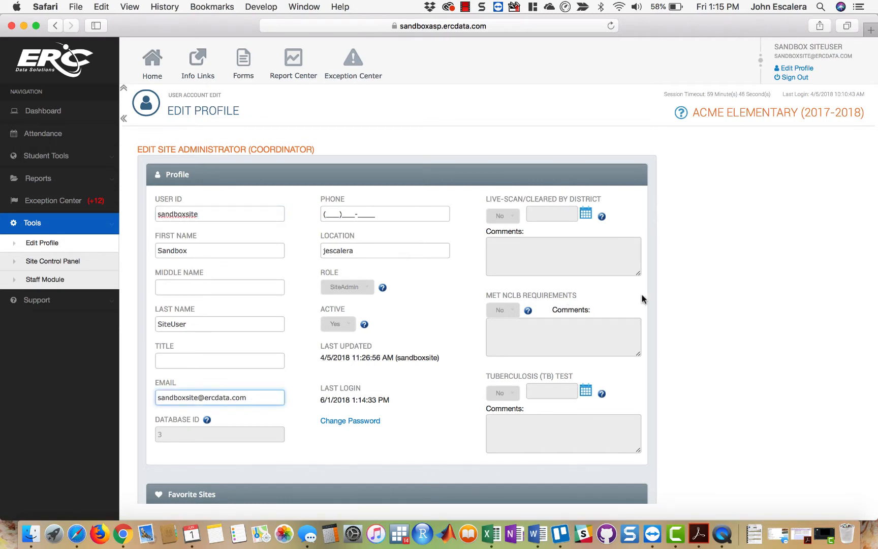
click(764, 279)
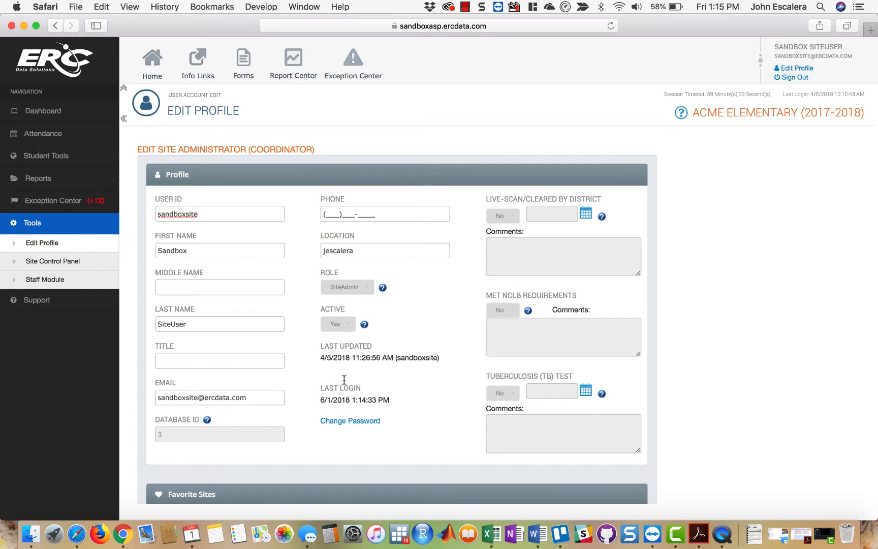
- Open the profile's password change form and cancel it without setting a new password
click(350, 420)
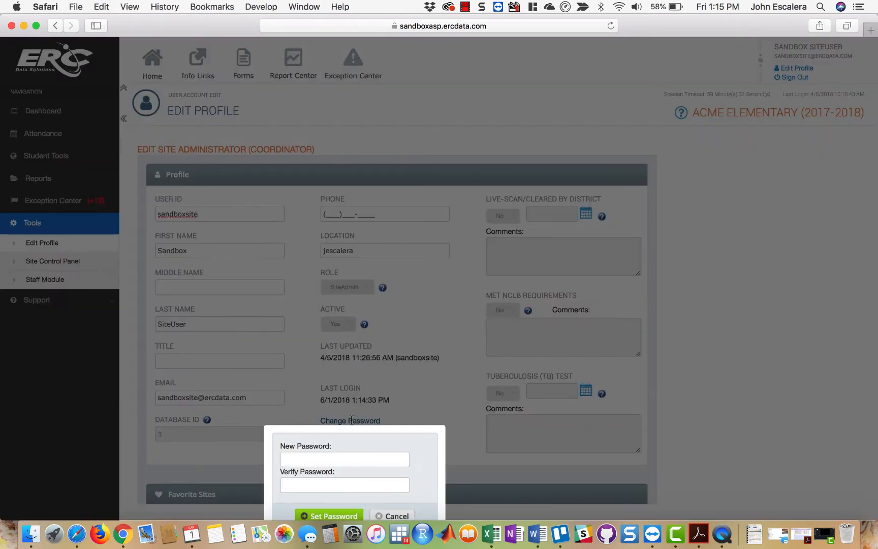
scroll(351, 420, down, 1)
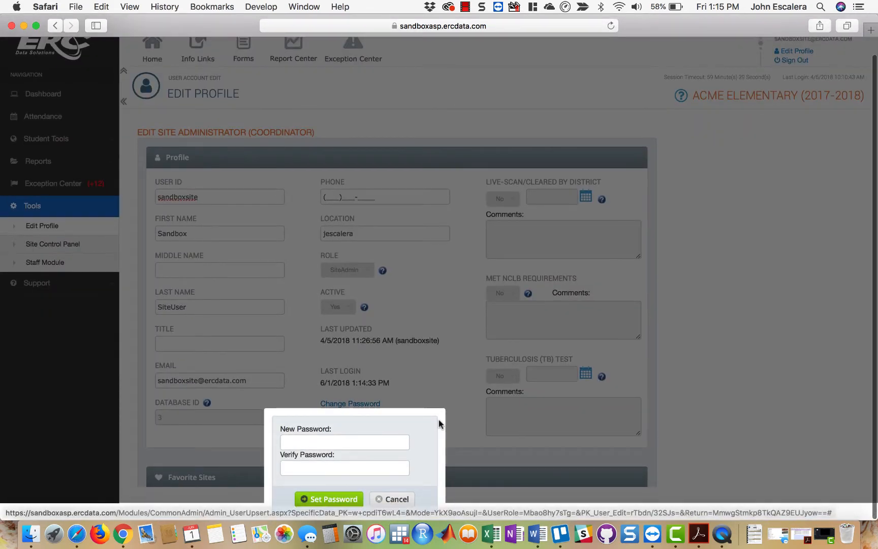
click(390, 498)
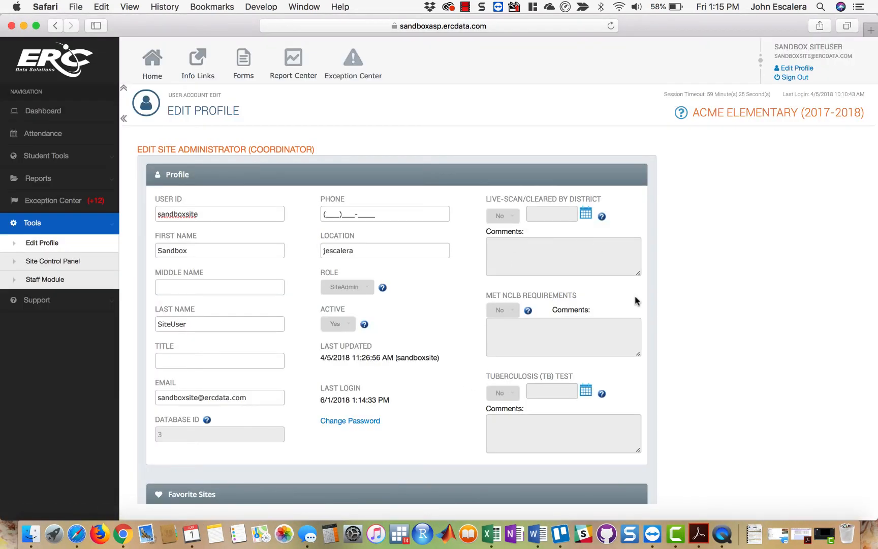
- Review the profile's Favorite Sites, Preferences and Favorite Reports sections and leave the profile without saving
scroll(635, 300, down, 10)
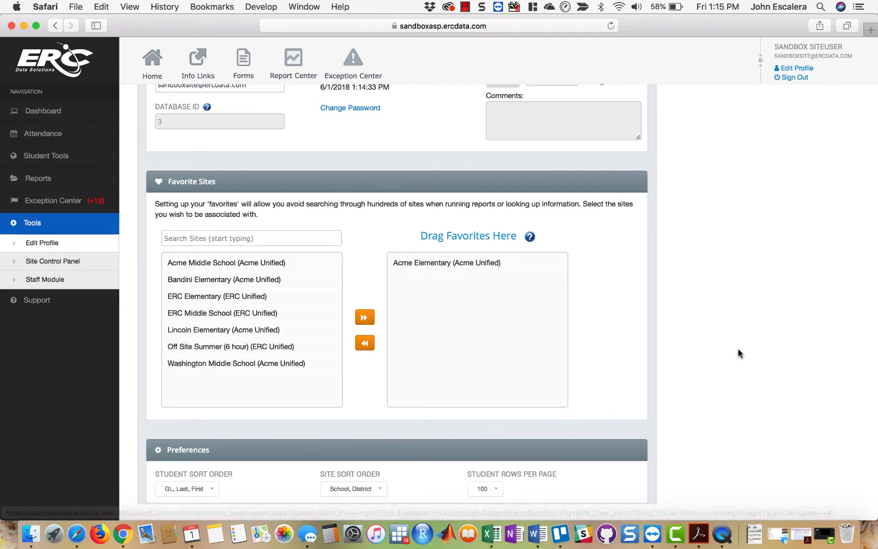
scroll(764, 354, down, 3)
scroll(762, 350, down, 5)
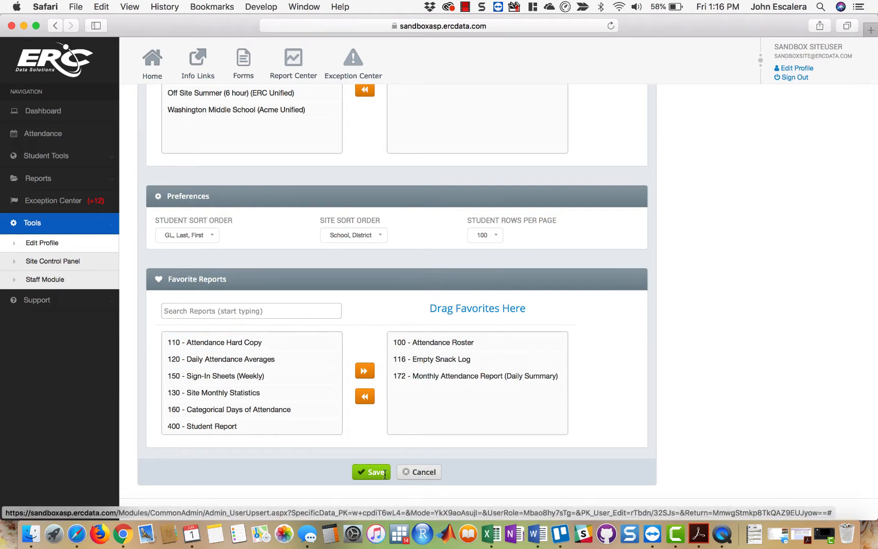
click(424, 472)
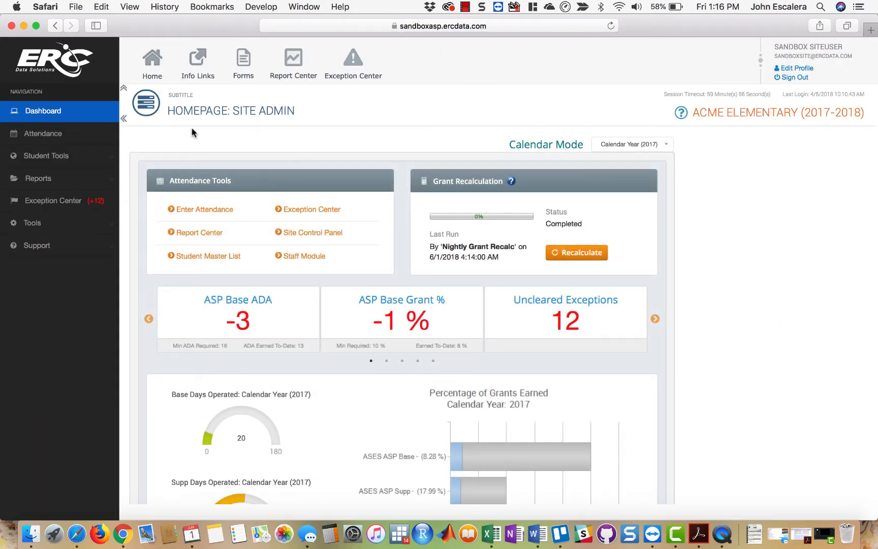
- Collapse the navigation sidebar and the page header of the homepage and expand both again
click(123, 118)
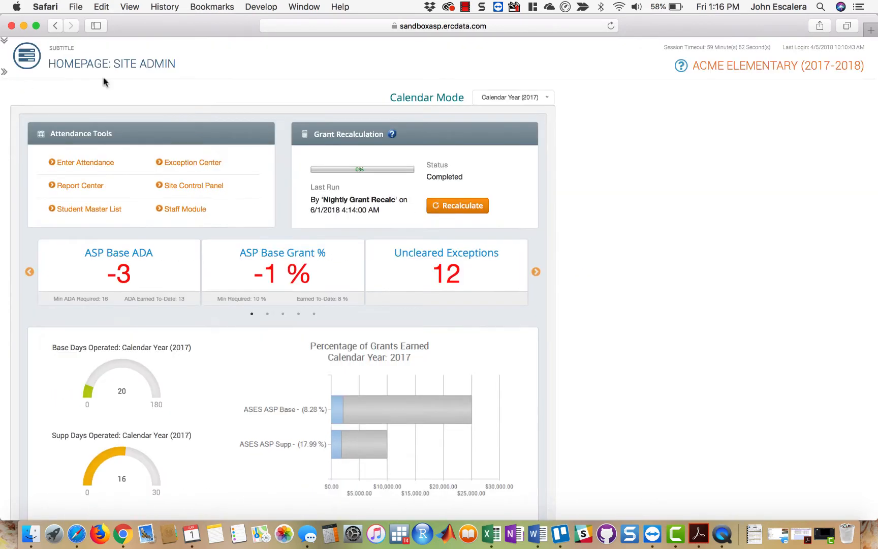
click(4, 41)
click(5, 119)
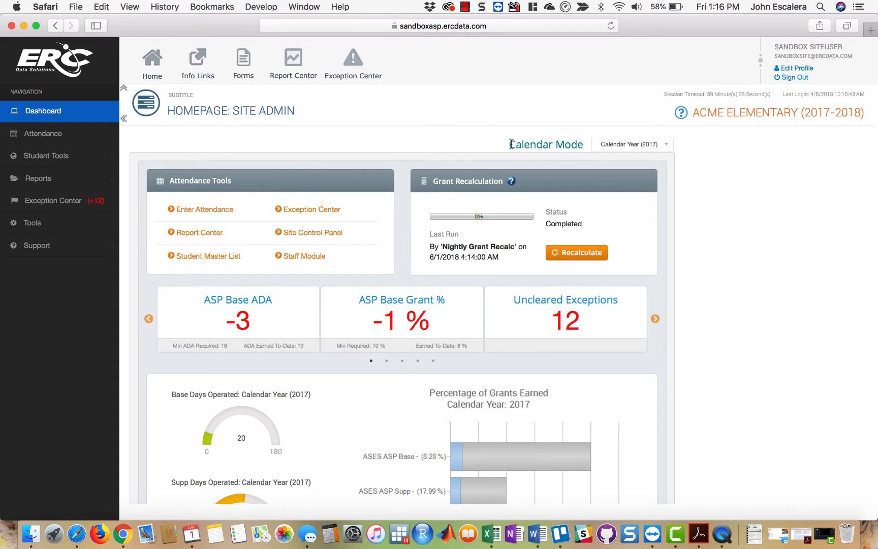
- Examine the Calendar Mode setting on the Site Admin homepage
drag(510, 145, 582, 145)
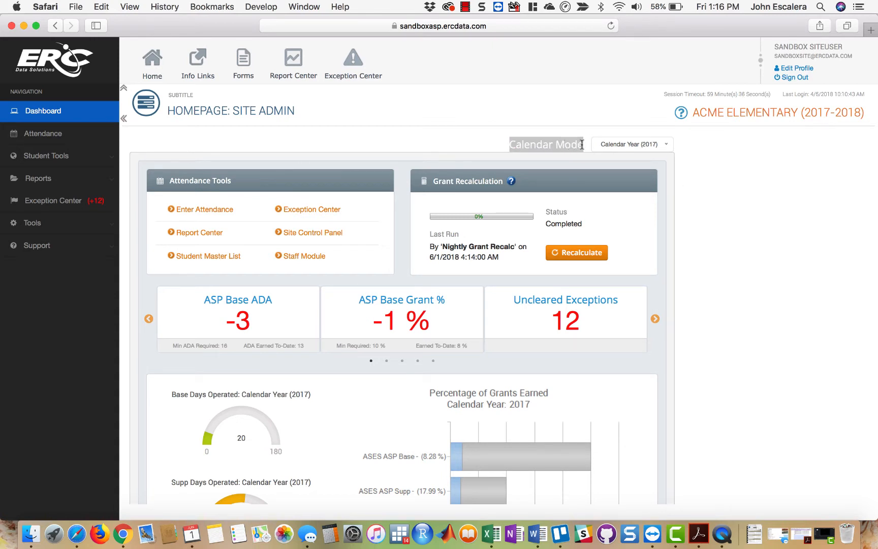
click(693, 206)
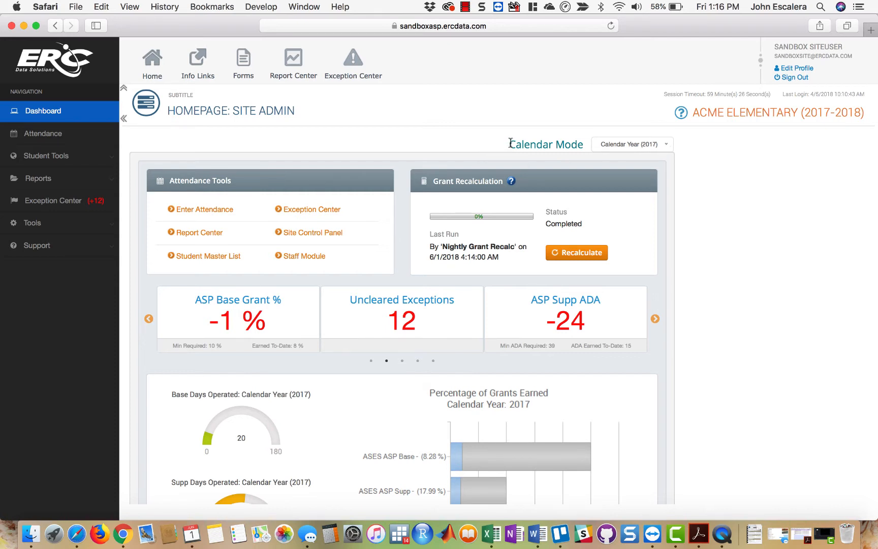
drag(510, 144, 583, 142)
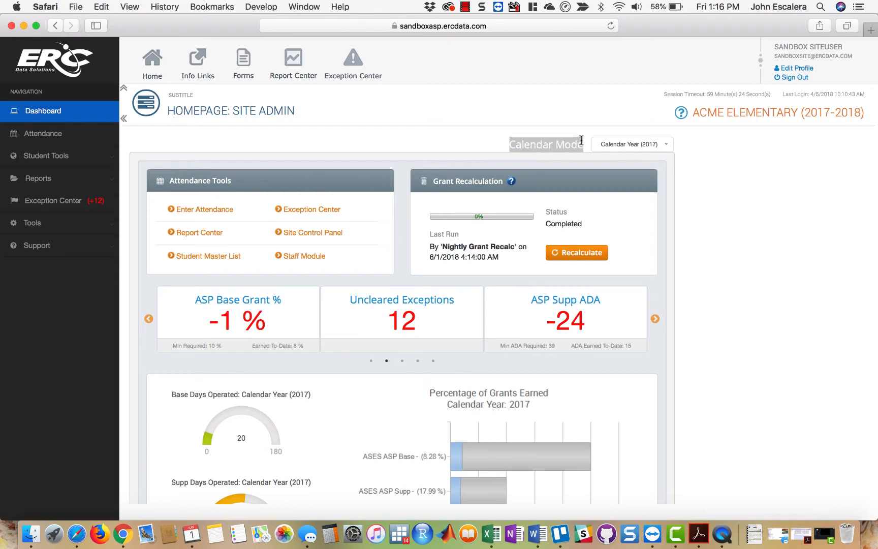
click(799, 203)
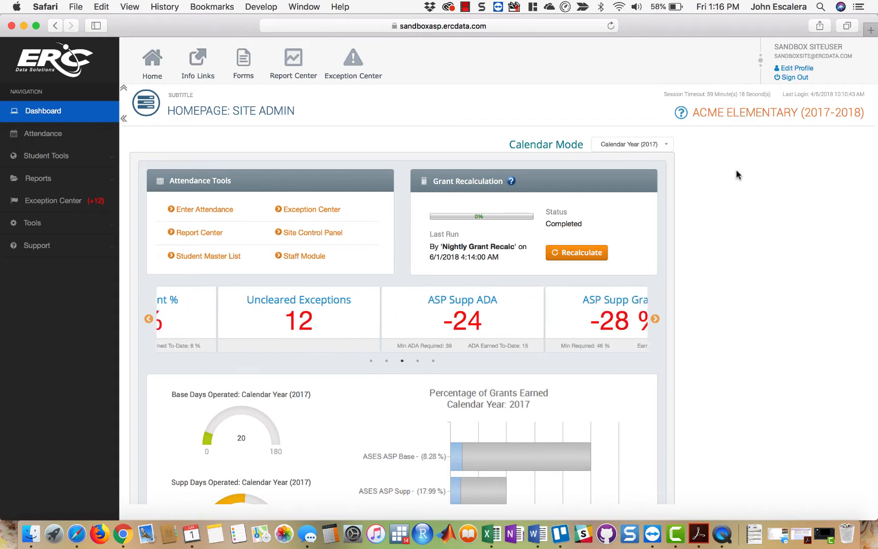
- Review the Calendar Mode choices without changing them and look over the homepage's calendars, attendance audit and enrollment charts
click(667, 147)
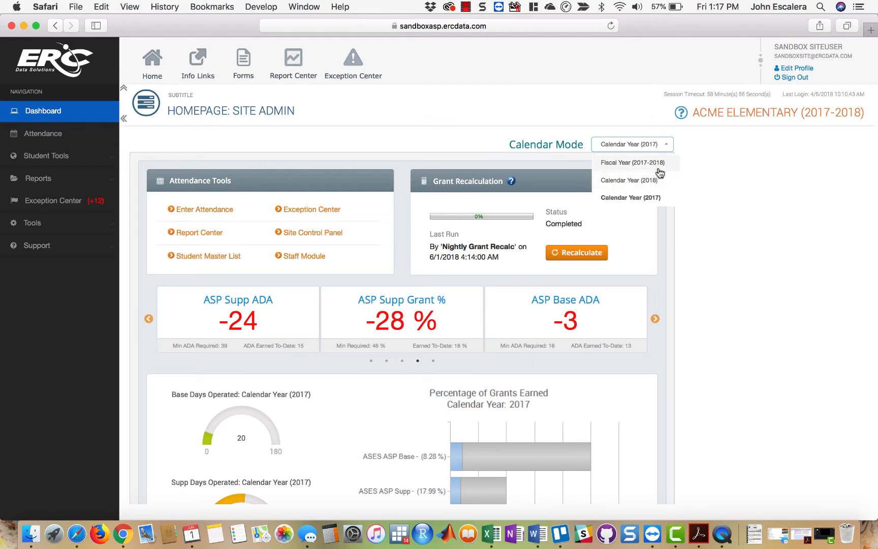
click(794, 188)
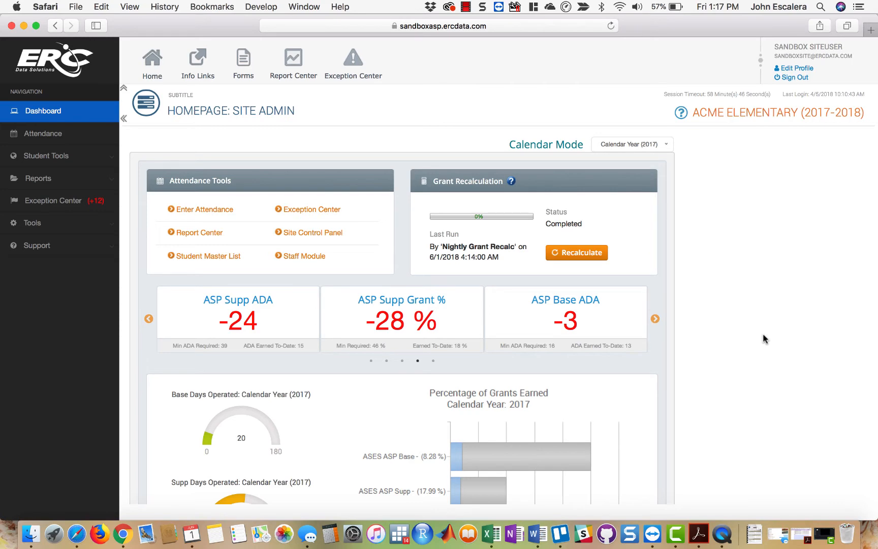
scroll(762, 333, down, 3)
scroll(763, 334, down, 15)
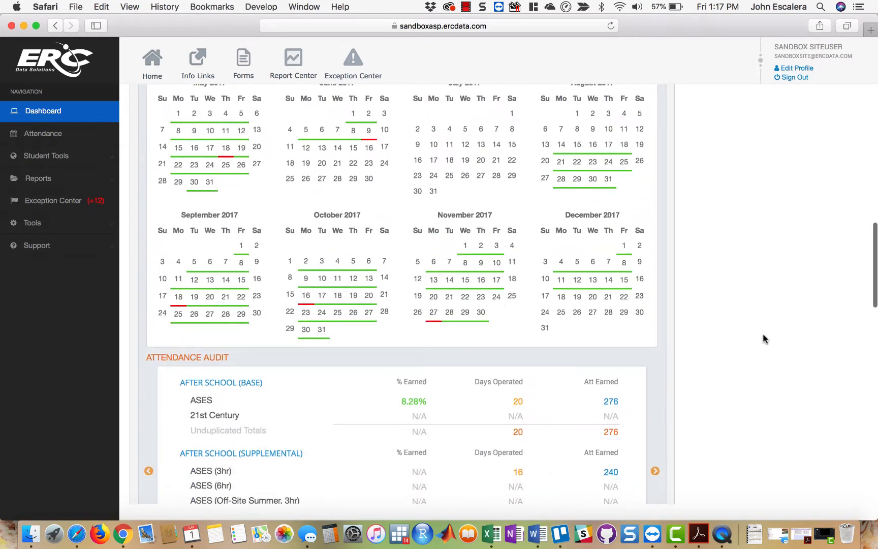
scroll(763, 334, down, 15)
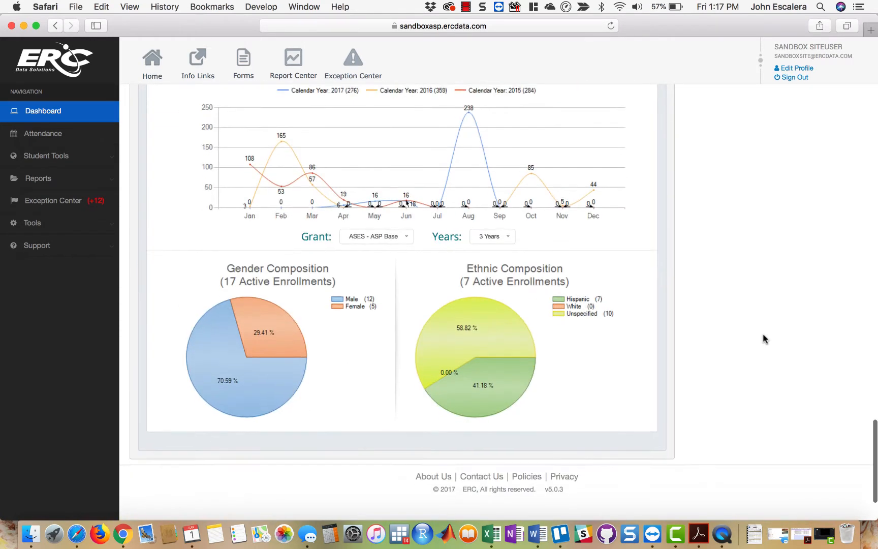
scroll(763, 338, up, 20)
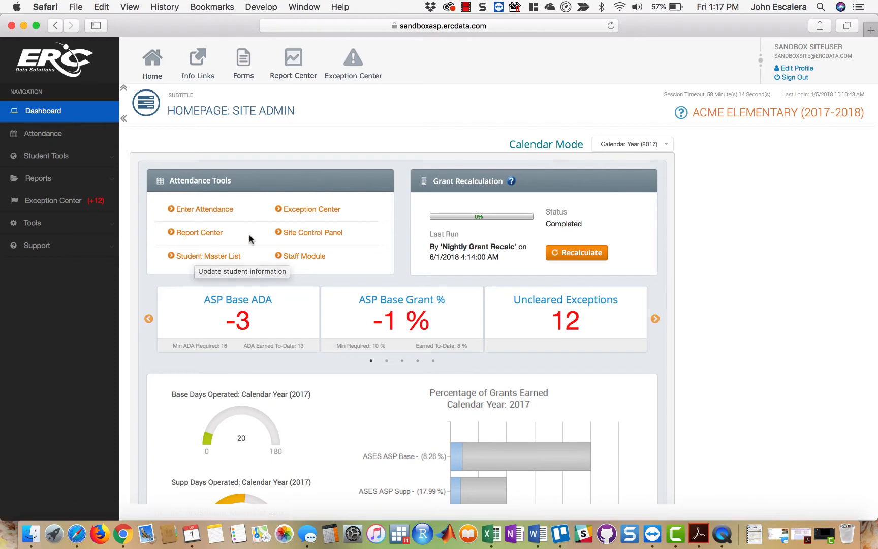
- Open attendance entry and review the Before School, Upcoming, Expired and Deleted activity lists, returning to the After School list
click(222, 214)
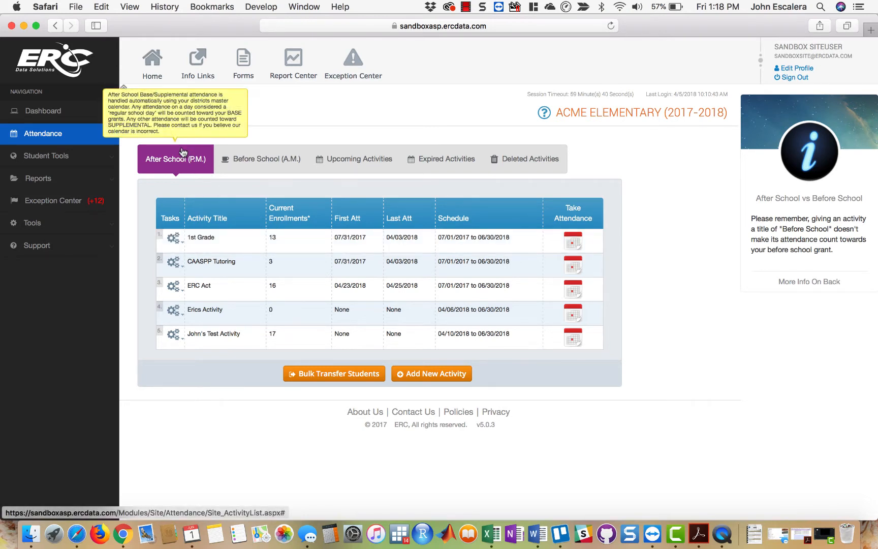
click(264, 161)
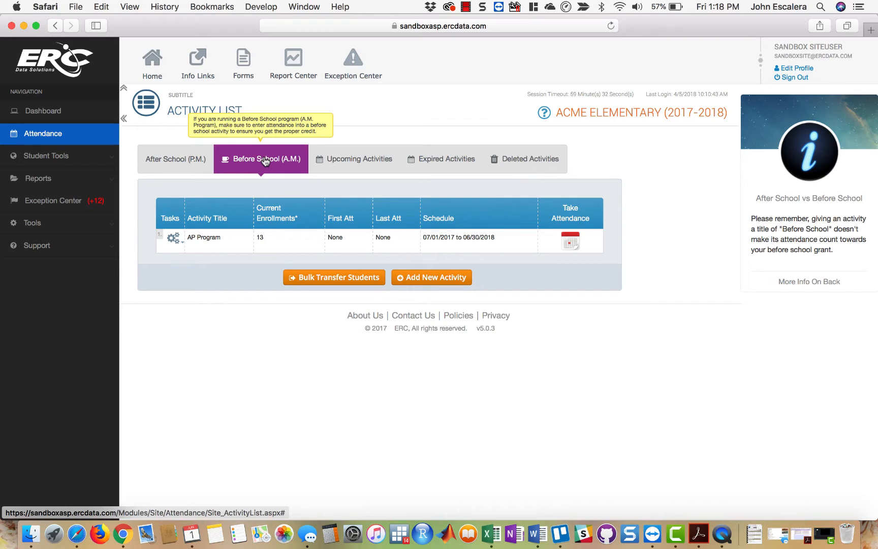
click(341, 161)
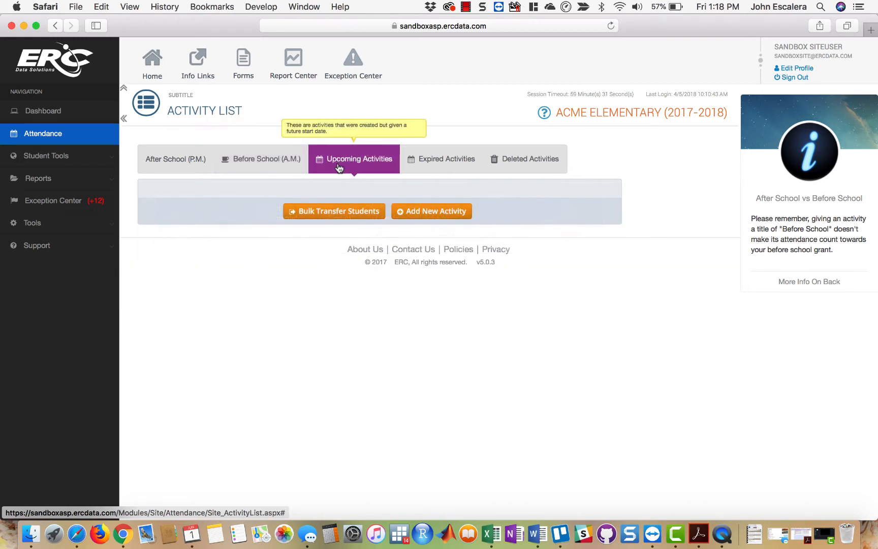
click(441, 155)
click(509, 161)
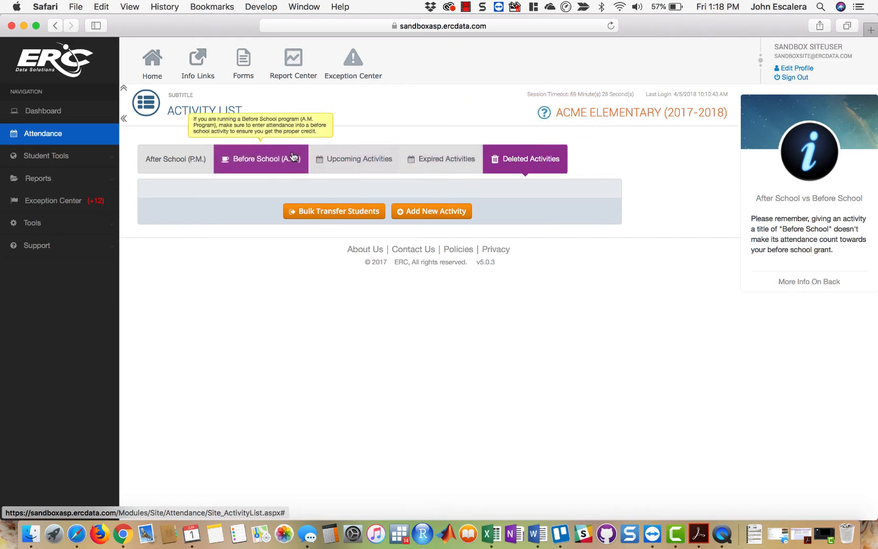
click(206, 155)
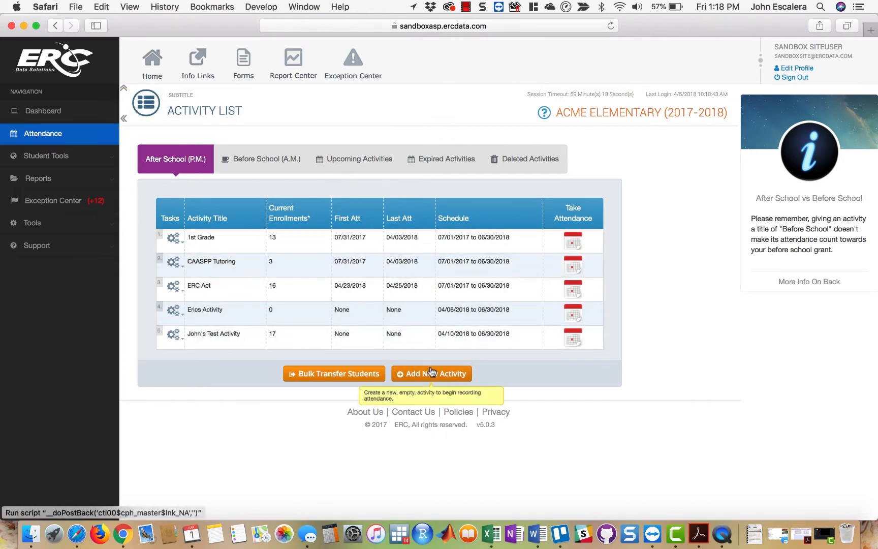
- Start a new After School (P.M.) activity and title it "My New Activity"
click(461, 376)
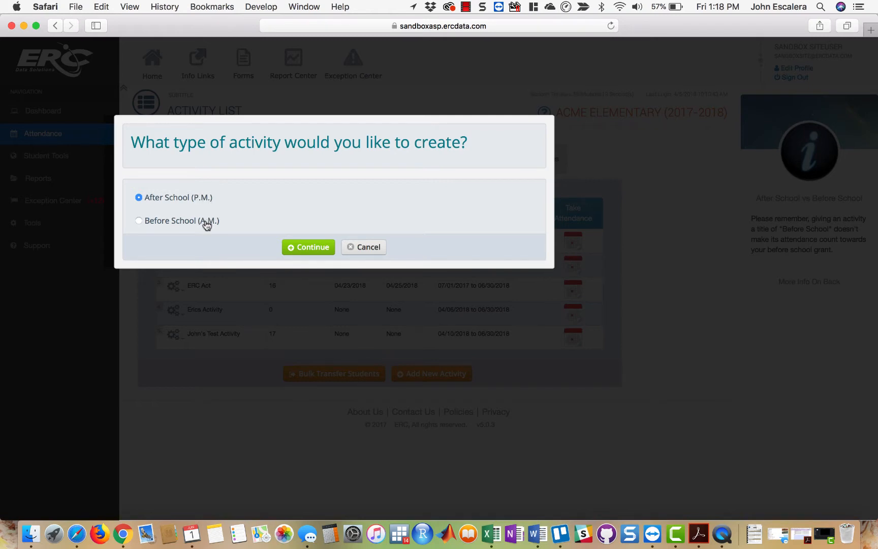
click(301, 248)
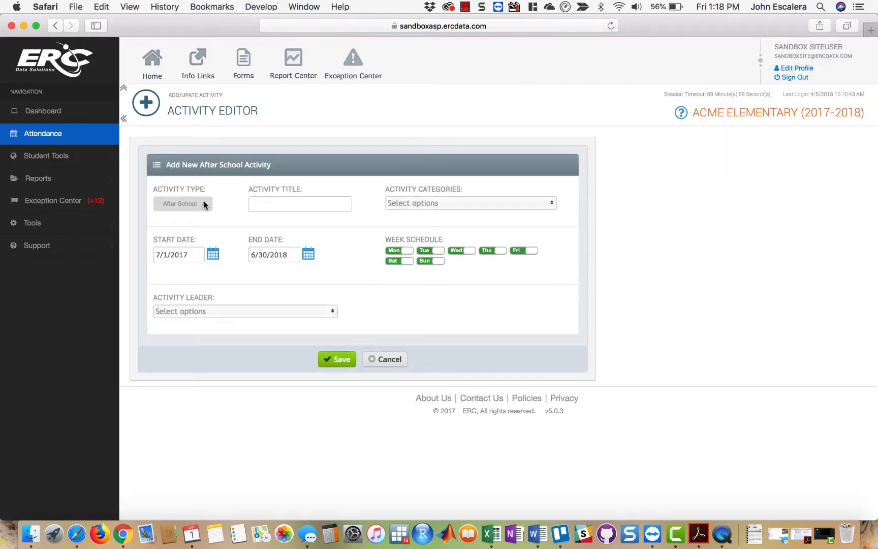
click(288, 206)
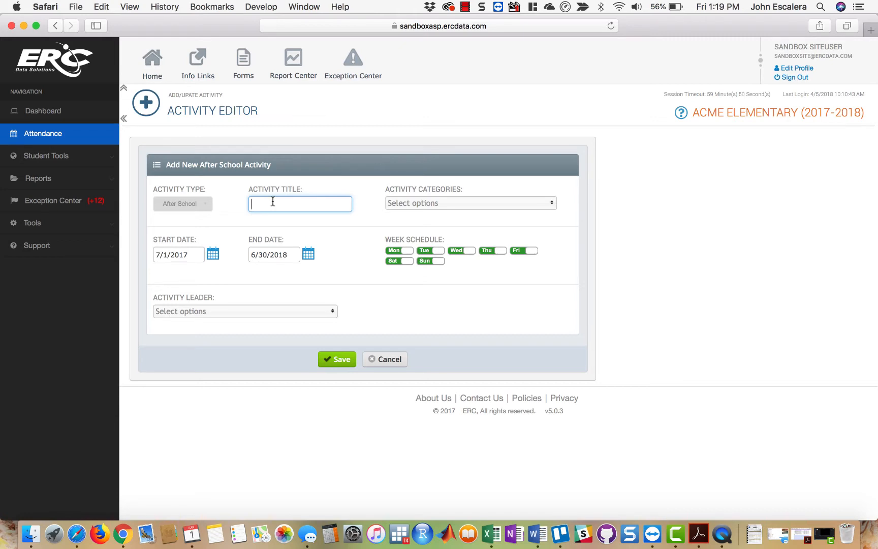
text(My New Activity)
- Try the example activity titles "1st Grade", "General Attendance" and "CAASPP Tutoring", and restore the title "My New Activity"
drag(325, 205, 212, 189)
text(1st Gra)
key(BackSpace)
key(BackSpace)
text(e)
key(BackSpace)
text(rade)
key(super+a)
key(BackSpace)
text(General Attedance)
drag(338, 204, 243, 204)
text(CAS)
key(BackSpace)
text(ASPP Tutornig)
key(super+a)
text(My)
text(w Activity)
- Assign the activity categories General - Academic Enrichment and General - Sports and Physical Fitness
click(458, 205)
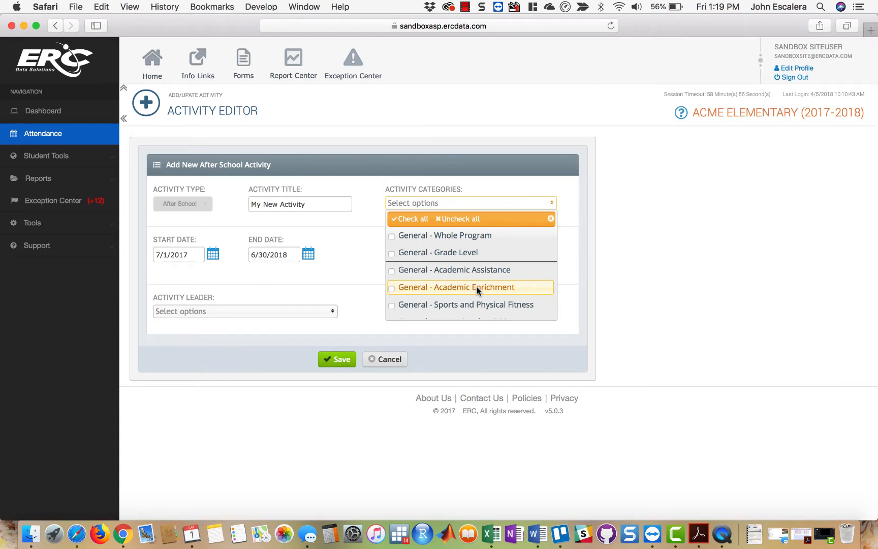
scroll(476, 286, down, 3)
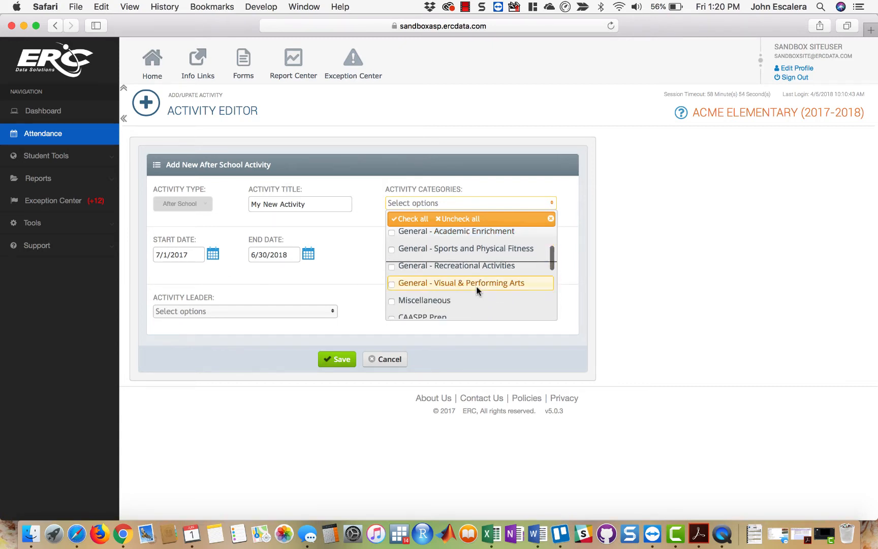
scroll(438, 297, up, 2)
scroll(438, 296, down, 5)
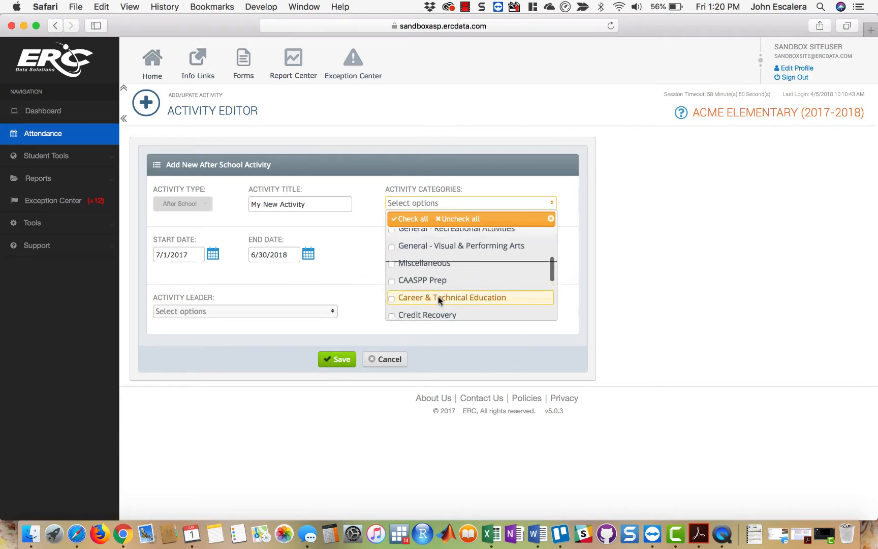
scroll(438, 296, up, 3)
click(392, 250)
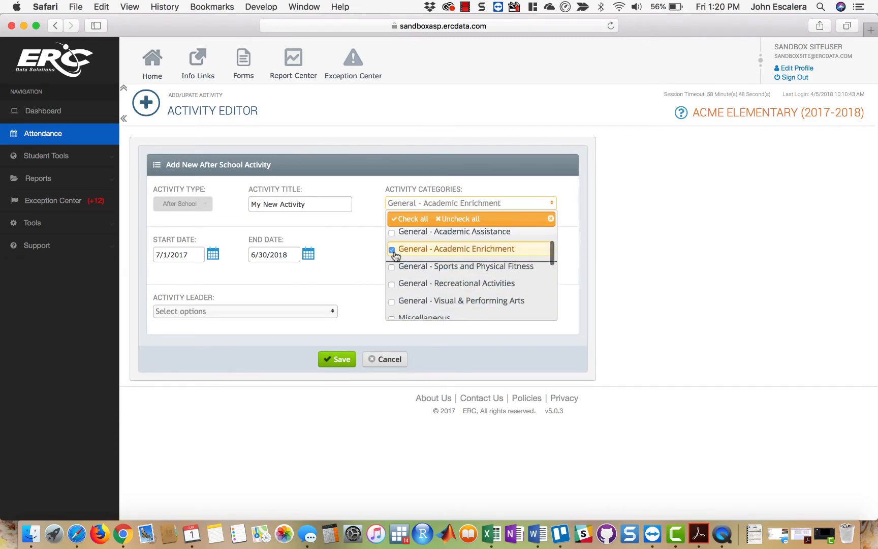
click(392, 267)
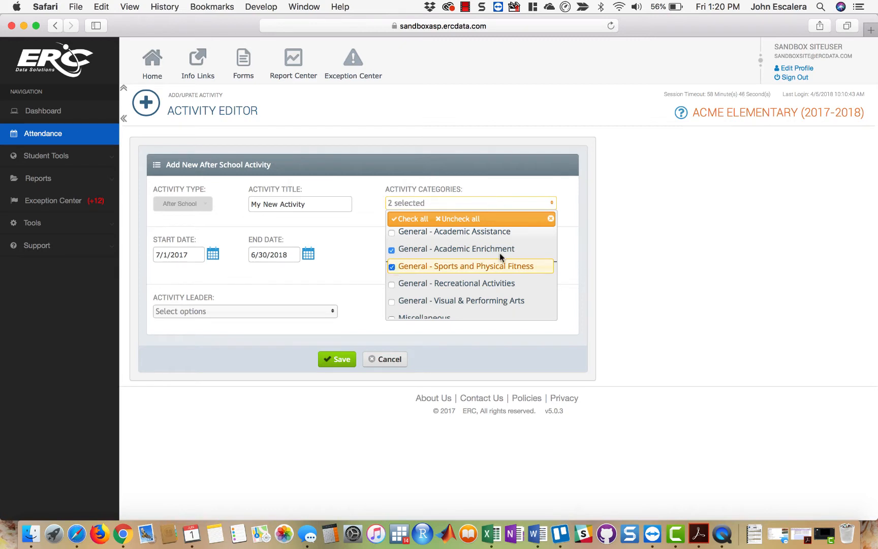
click(640, 258)
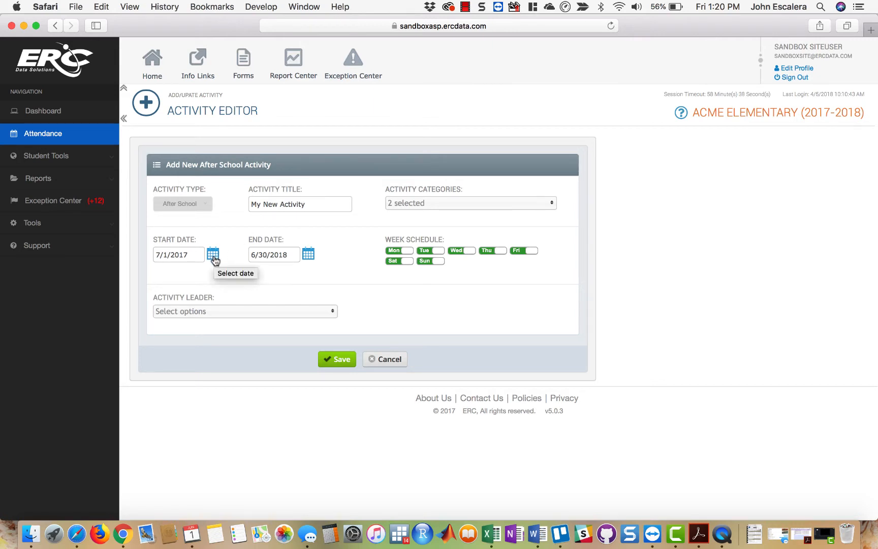
- Set the activity's start date to 5/1/2018 and its end date to 6/7/2018
mouse_move(177, 254)
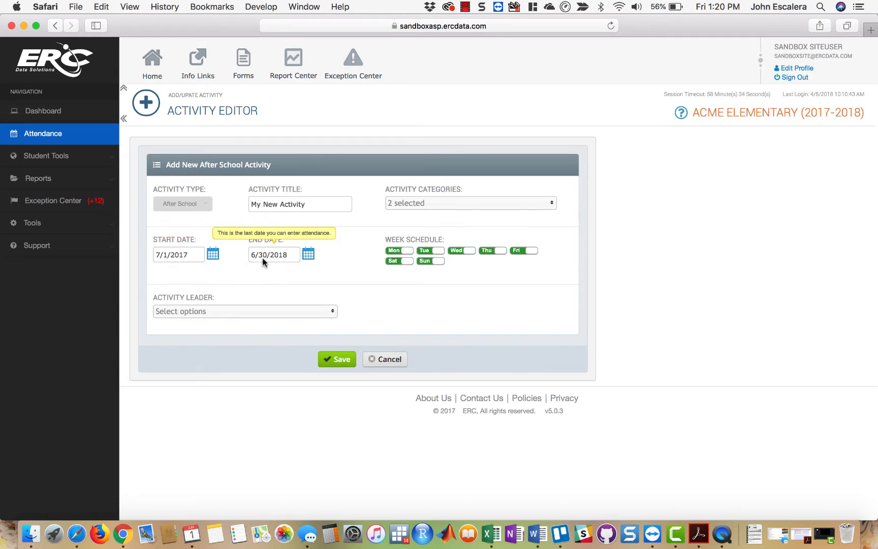
click(213, 255)
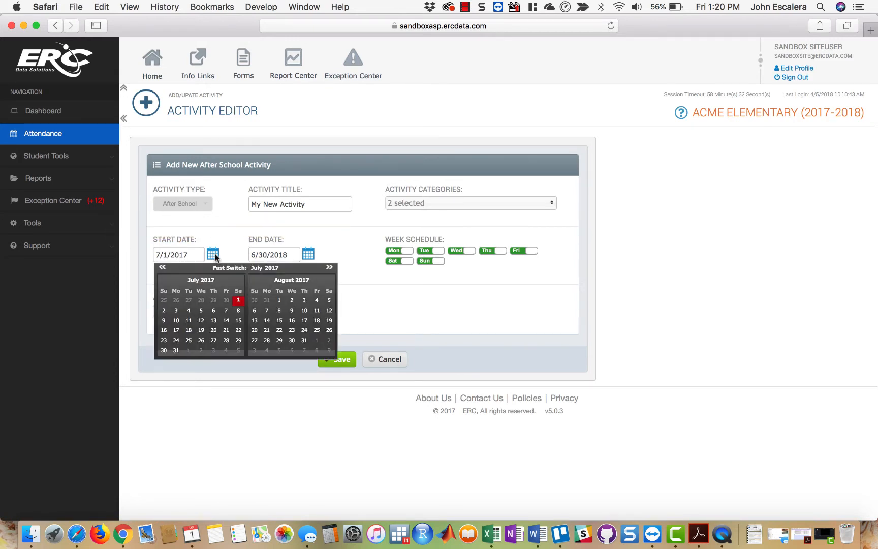
click(162, 266)
drag(329, 267, 330, 268)
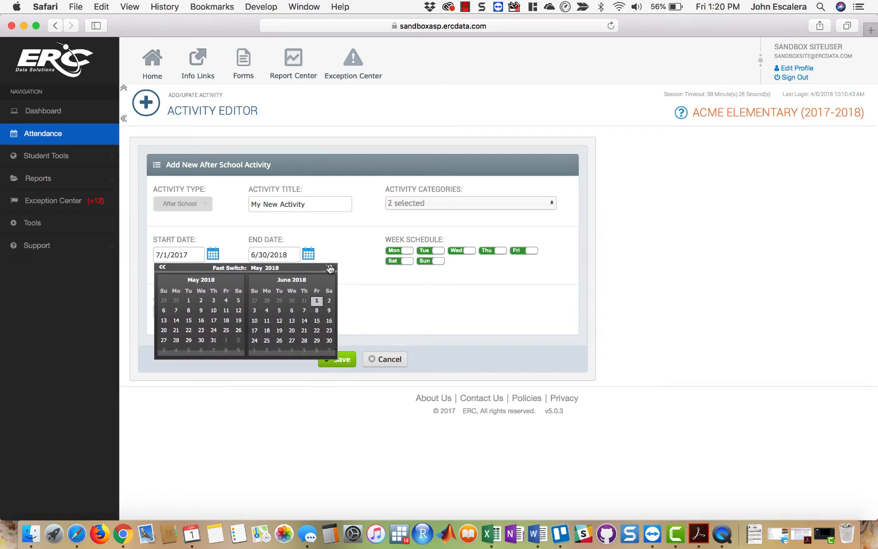
click(188, 300)
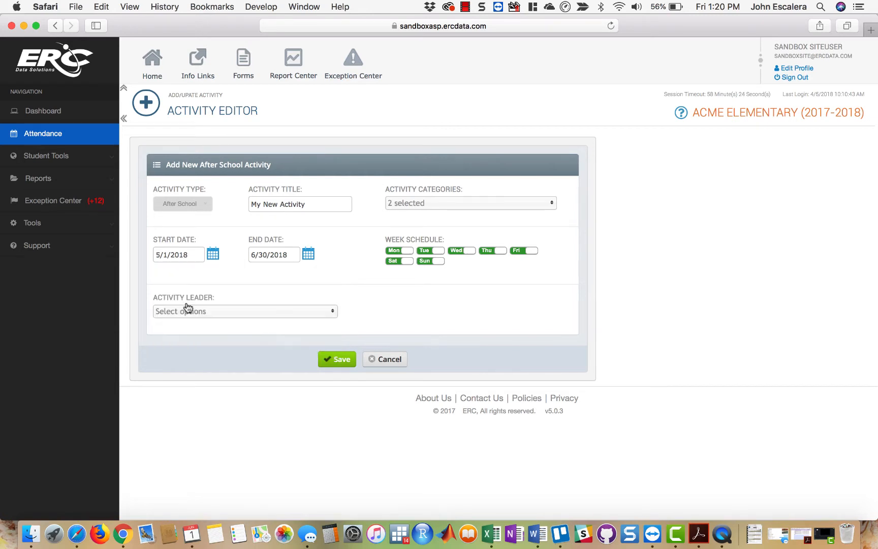
click(309, 254)
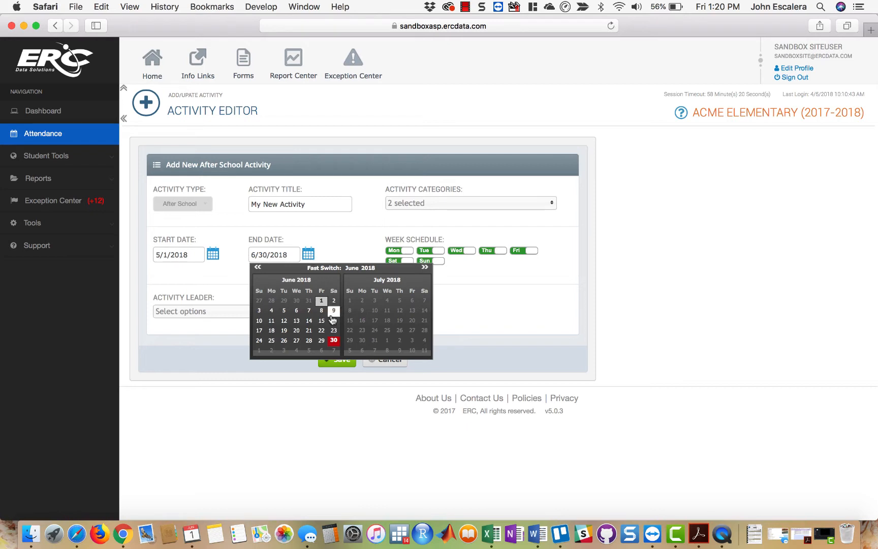
click(309, 311)
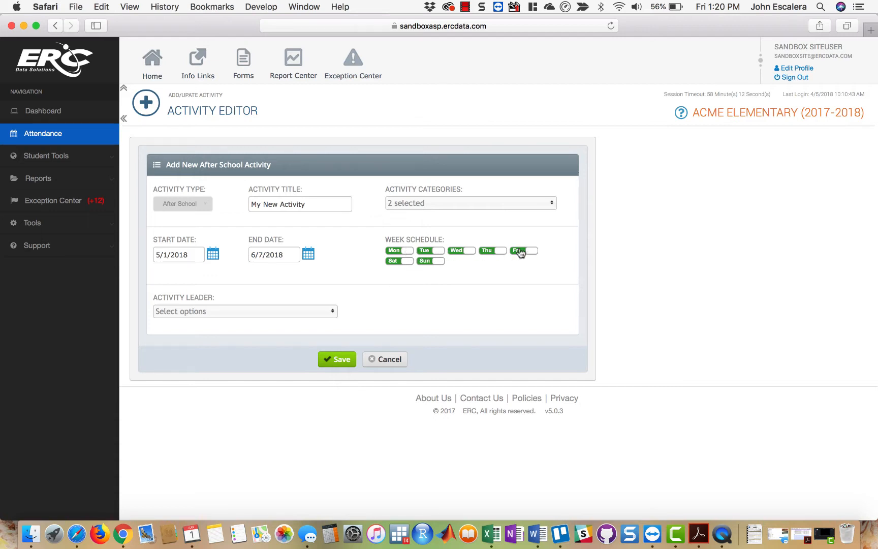
- Turn off Saturday, Sunday and Wednesday in the activity's week schedule
click(412, 262)
click(434, 262)
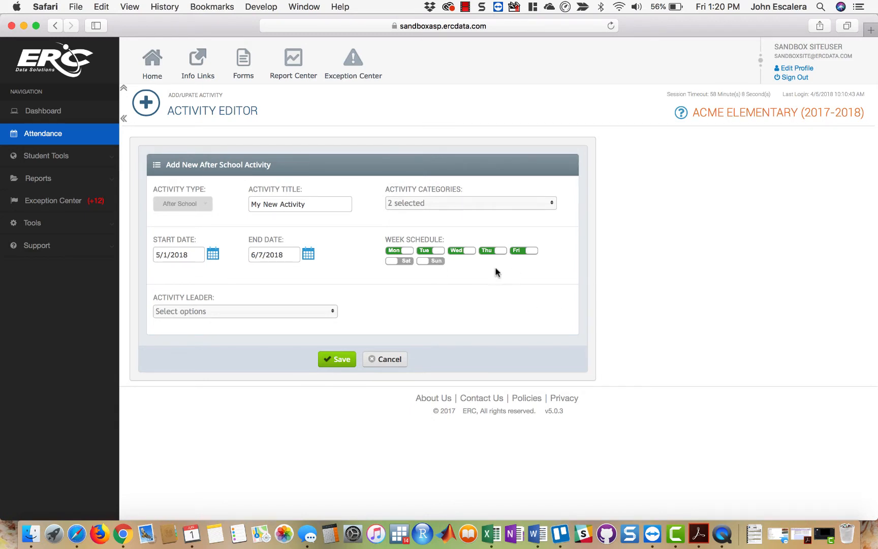
click(468, 252)
- Assign the second staff member listed as the activity leader and save the new activity
click(314, 313)
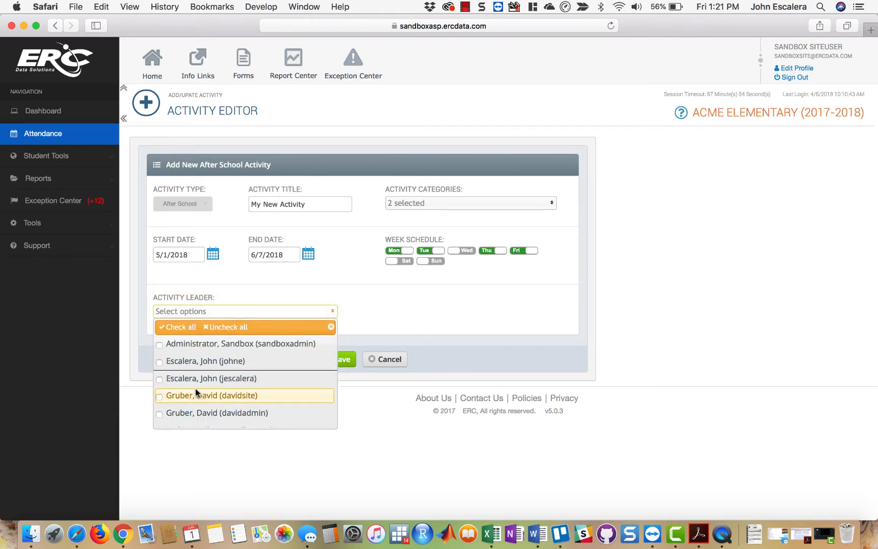
click(161, 362)
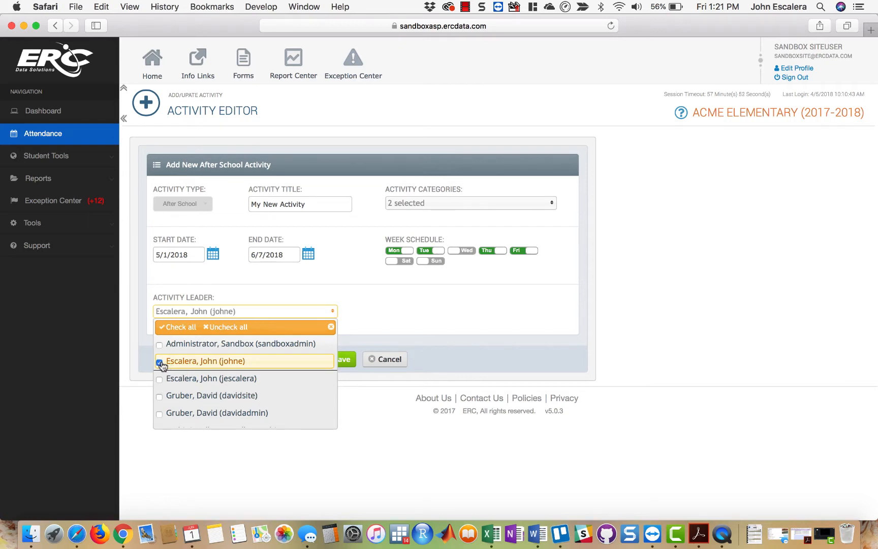
click(419, 311)
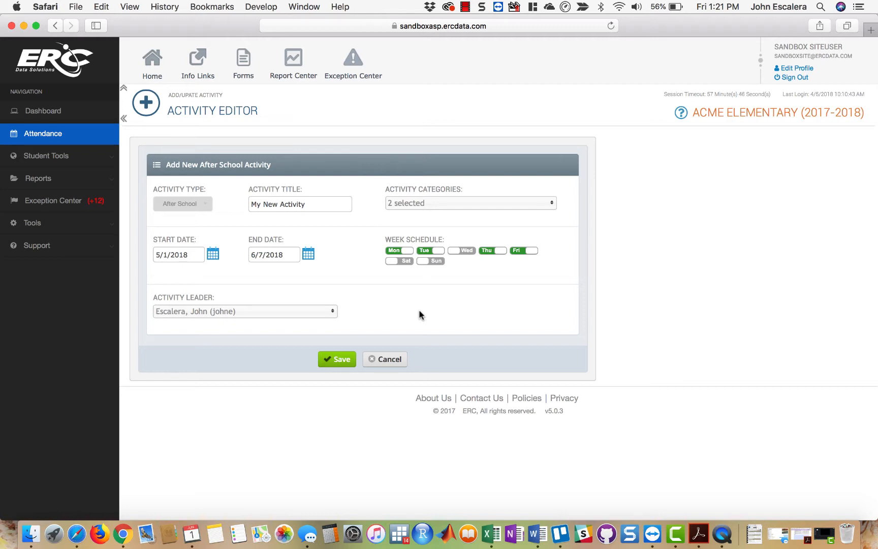
click(341, 360)
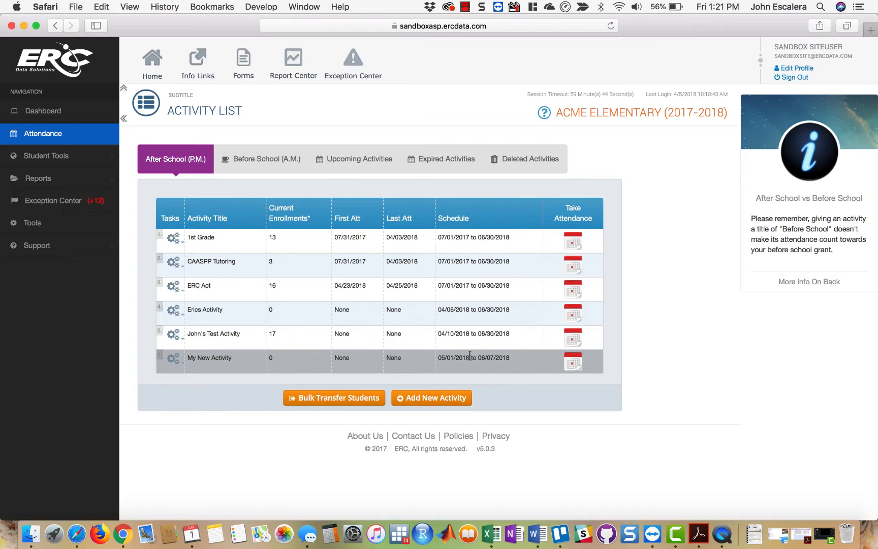
- Compare the Upcoming, After School and Expired activity lists to see where scheduled activities appear
click(368, 159)
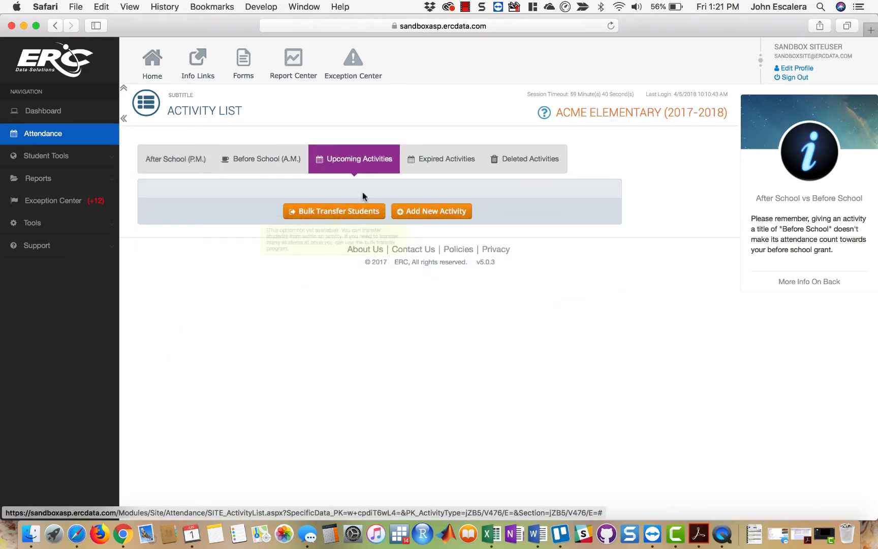
click(177, 153)
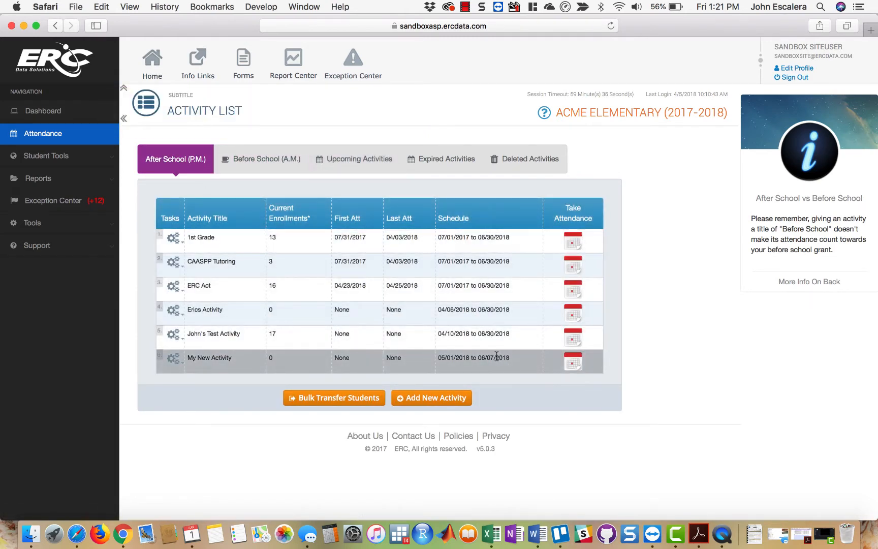
click(442, 160)
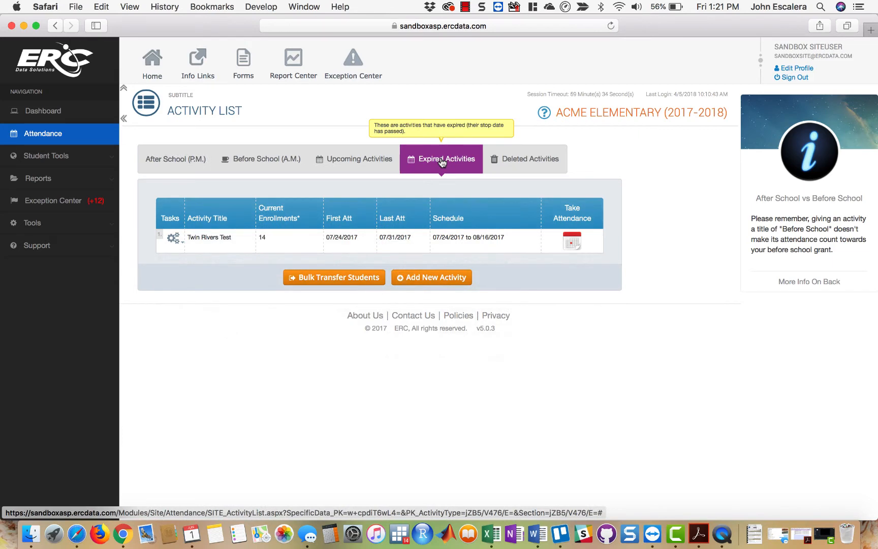
- Delete My New Activity from the After School list and restore it from the deleted activities
click(175, 159)
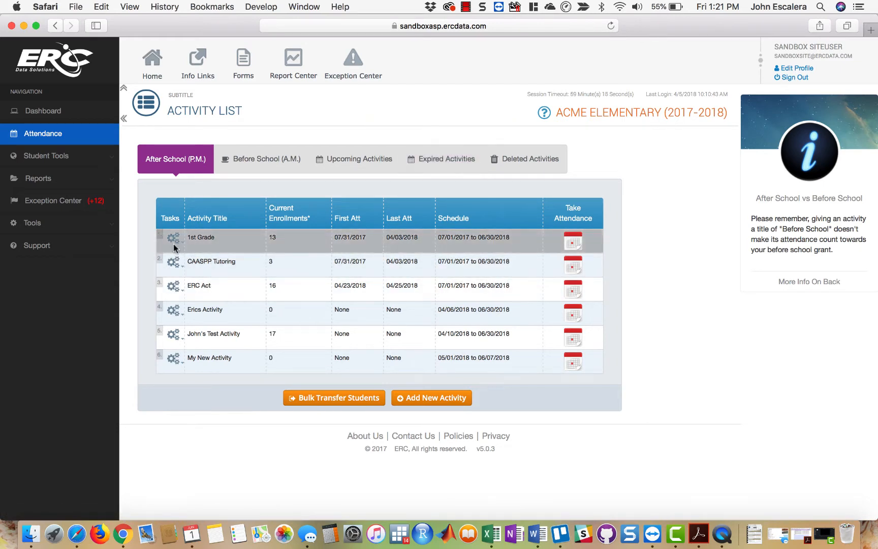
click(173, 358)
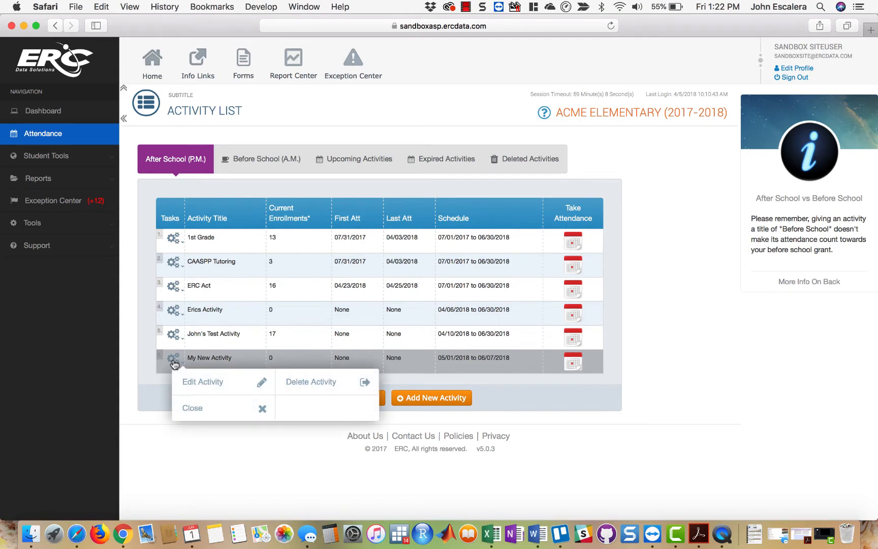
click(300, 382)
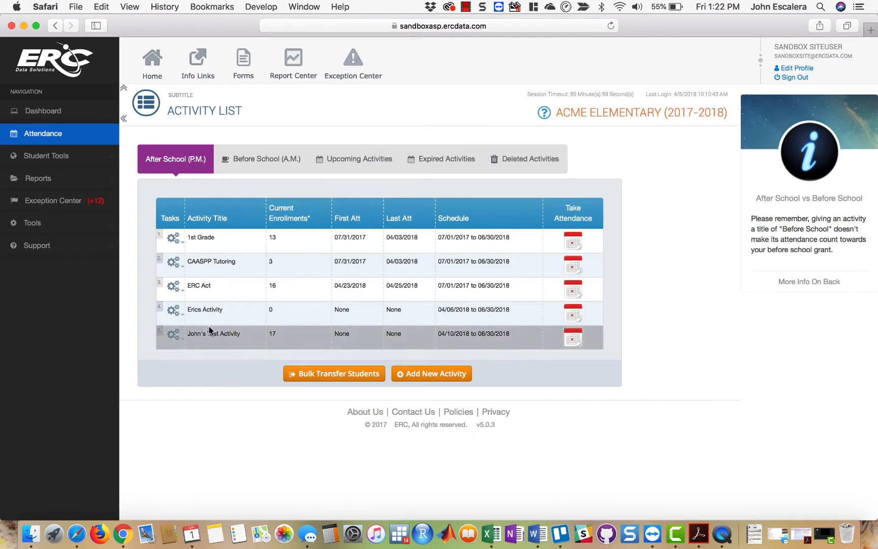
click(516, 169)
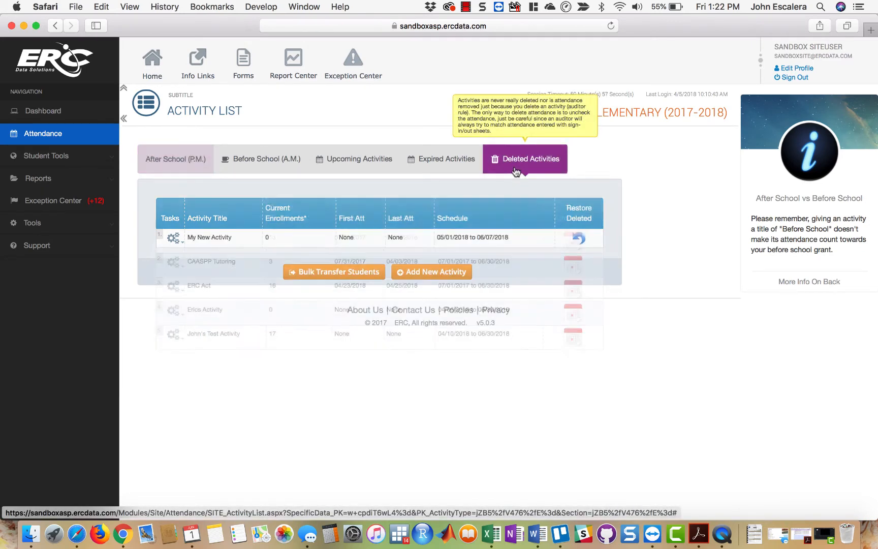
click(582, 237)
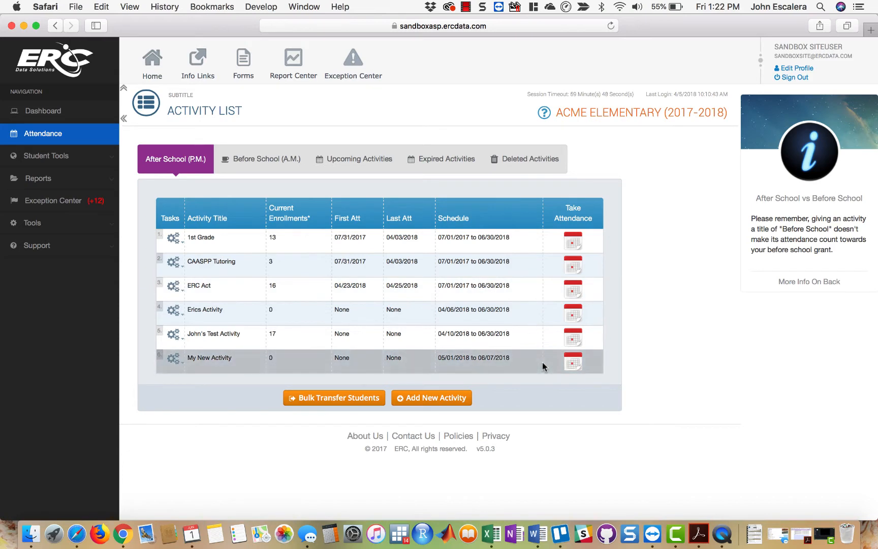
- Open the weekly attendance of My New Activity, review the four ways to add a student to the roster, and cancel
click(574, 364)
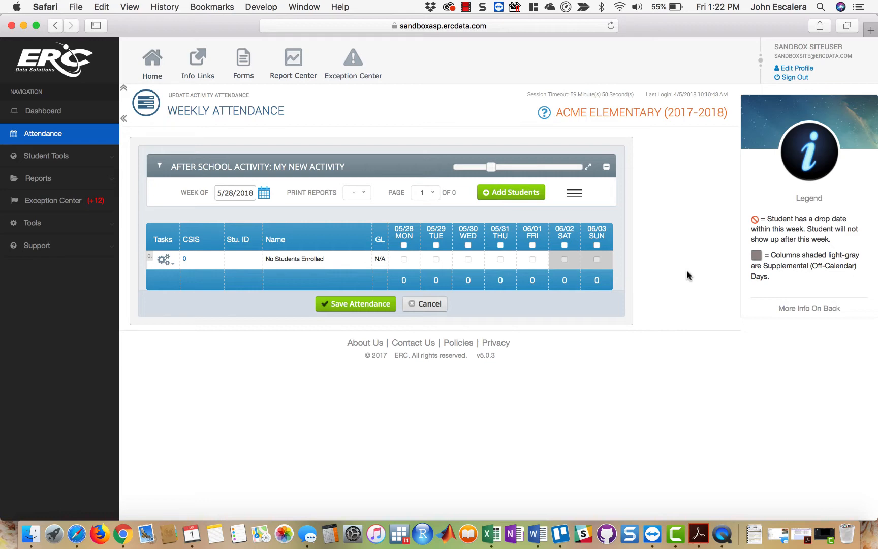
click(509, 193)
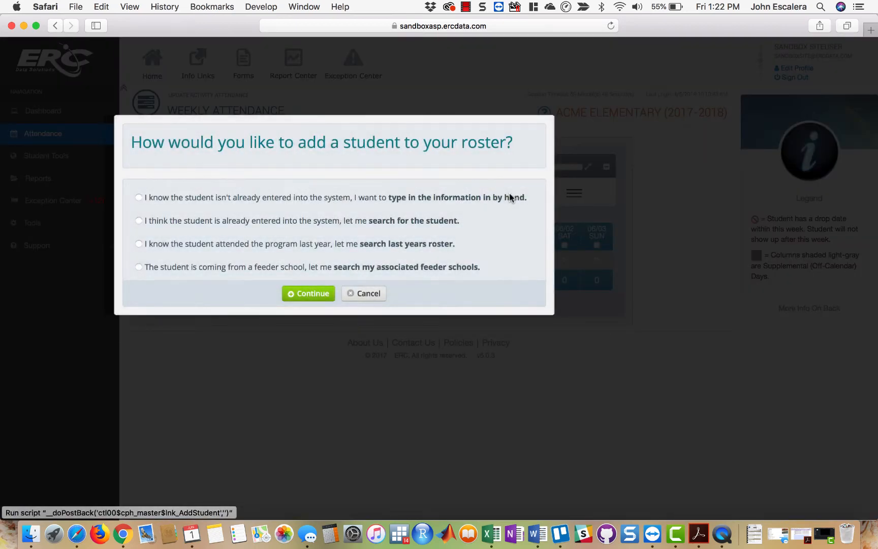
click(389, 199)
click(402, 225)
click(406, 247)
click(406, 268)
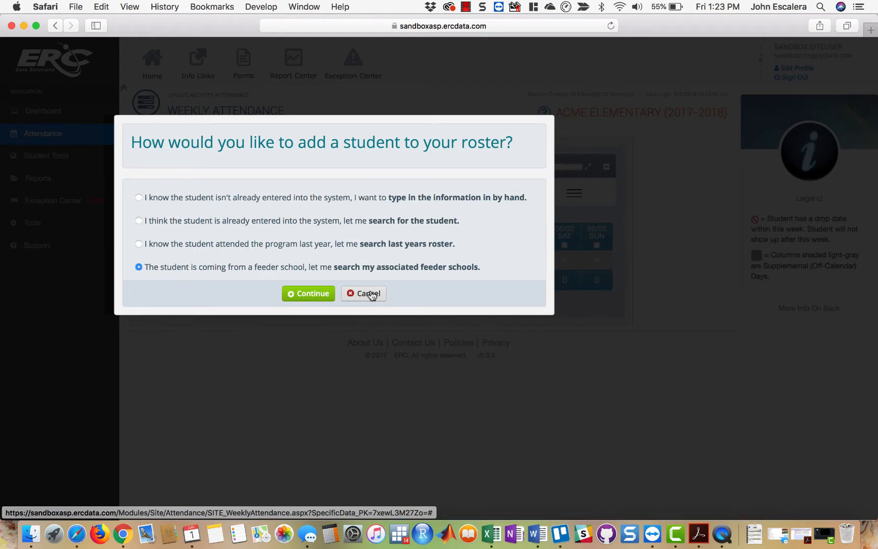
click(426, 200)
click(376, 297)
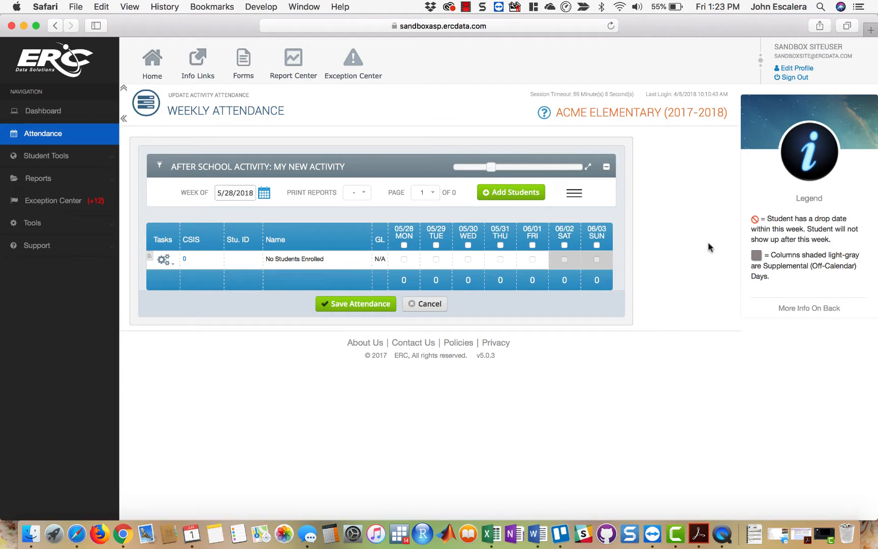
- Start adding students to the activity by searching for students already entered in the system
click(511, 193)
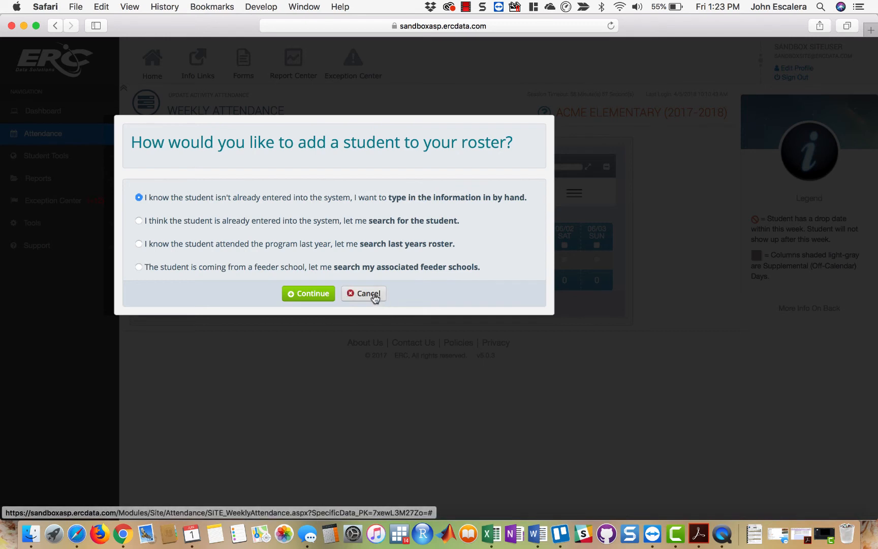
click(379, 222)
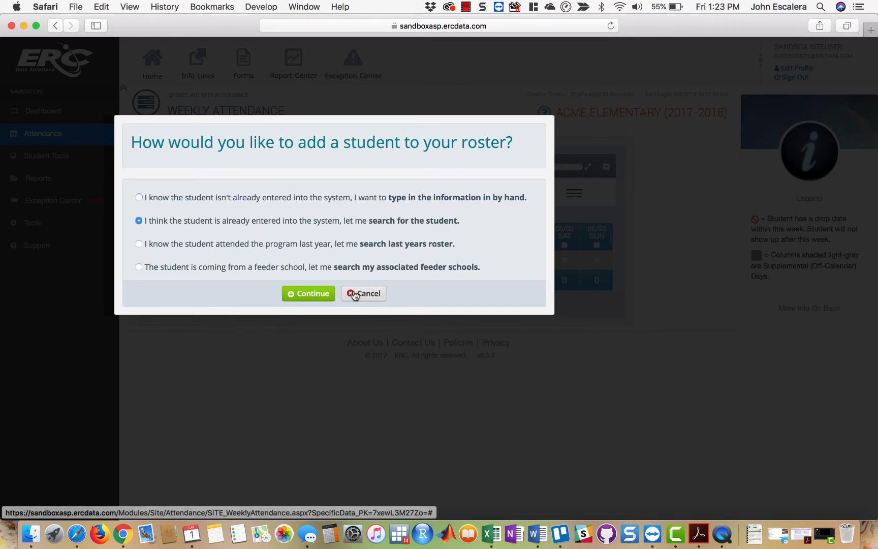
click(299, 294)
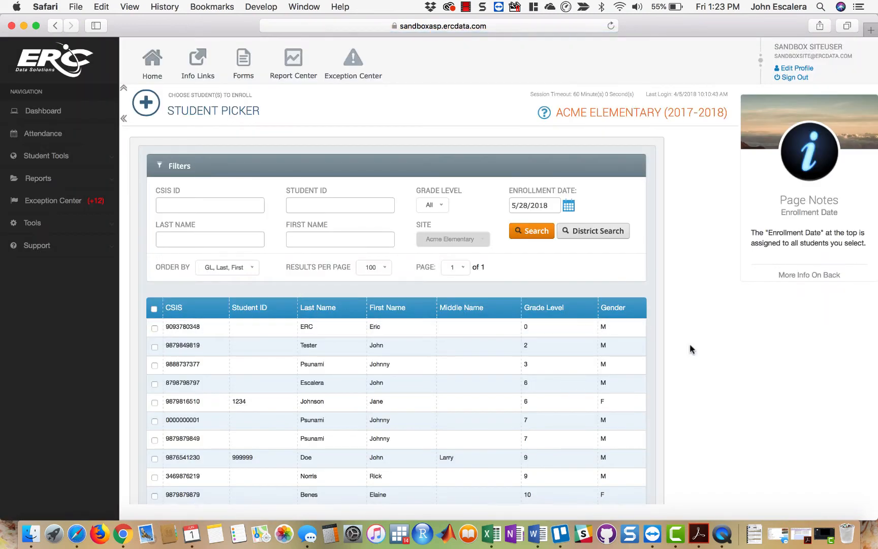
- Explore the student picker's grade level choices and its CSIS ID suggestions for IDs starting with 9, and clear the ID filter
scroll(751, 415, down, 2)
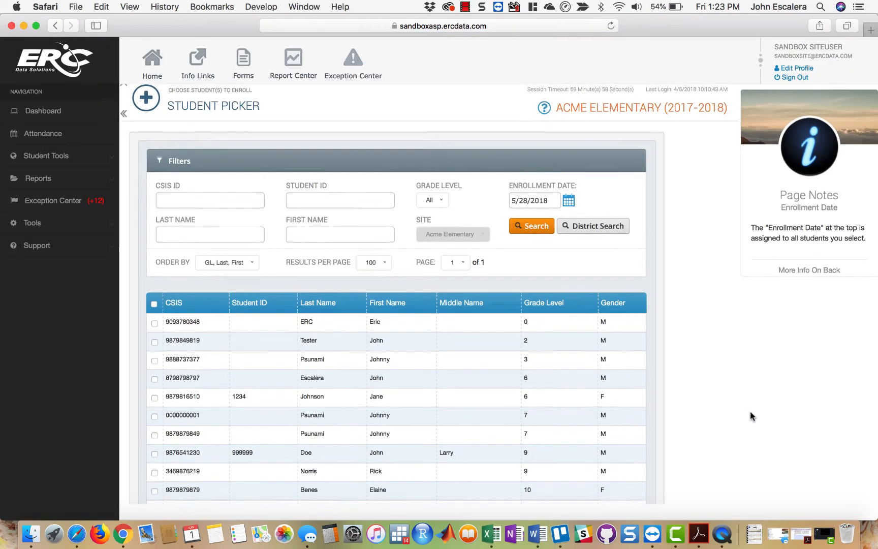
scroll(751, 415, up, 1)
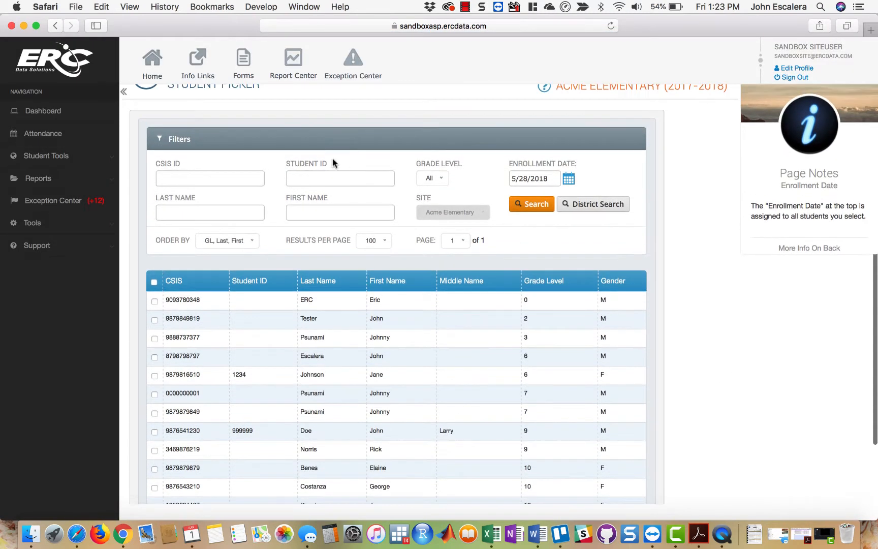
click(446, 177)
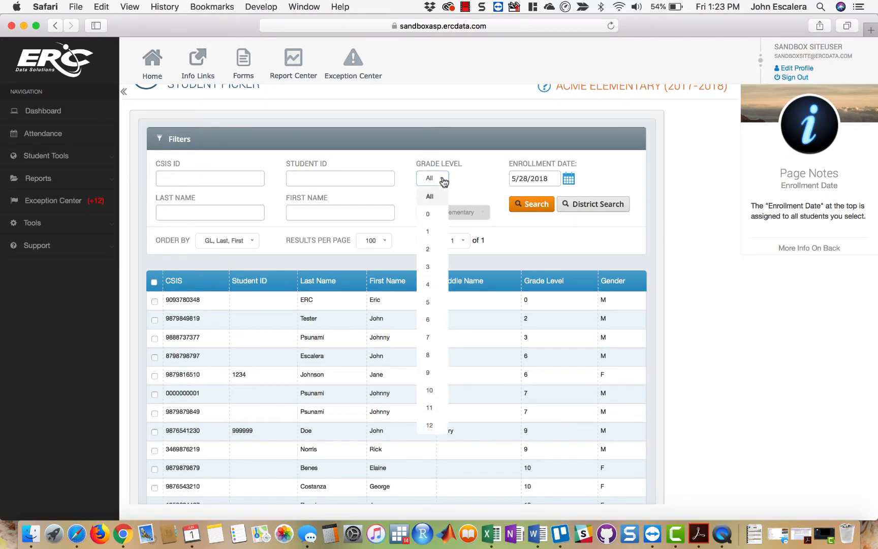
click(212, 179)
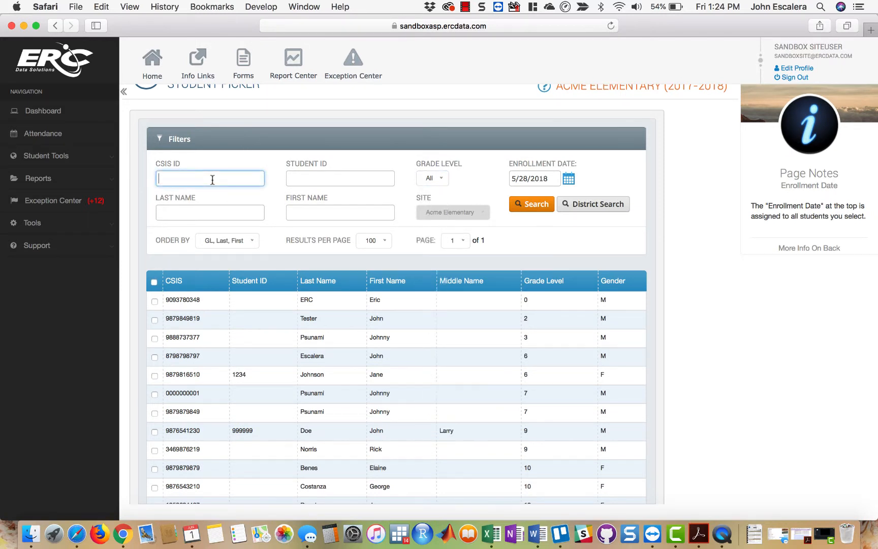
key(Down)
key(Down)
key(Down)
key(Down)
key(Down)
key(Down)
key(Down)
key(Down)
key(Down)
key(Down)
key(Down)
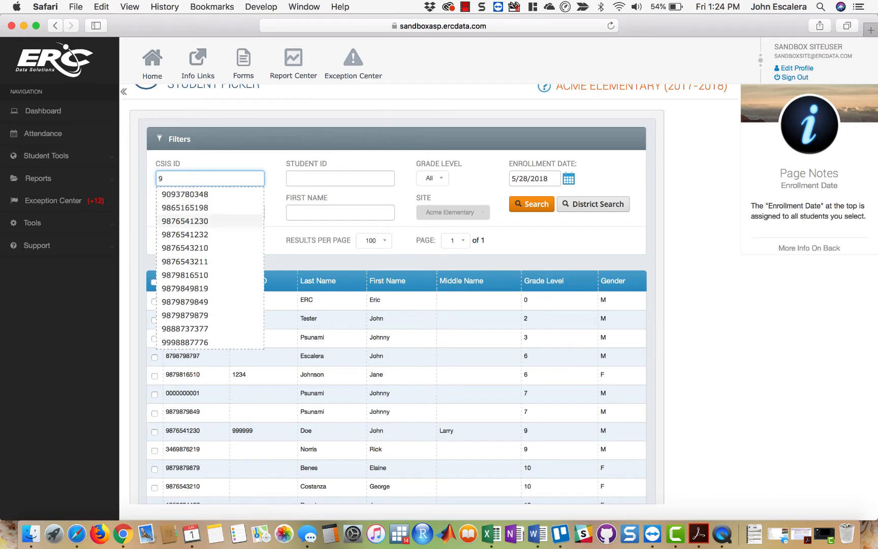
key(Up)
key(Up)
key(Up)
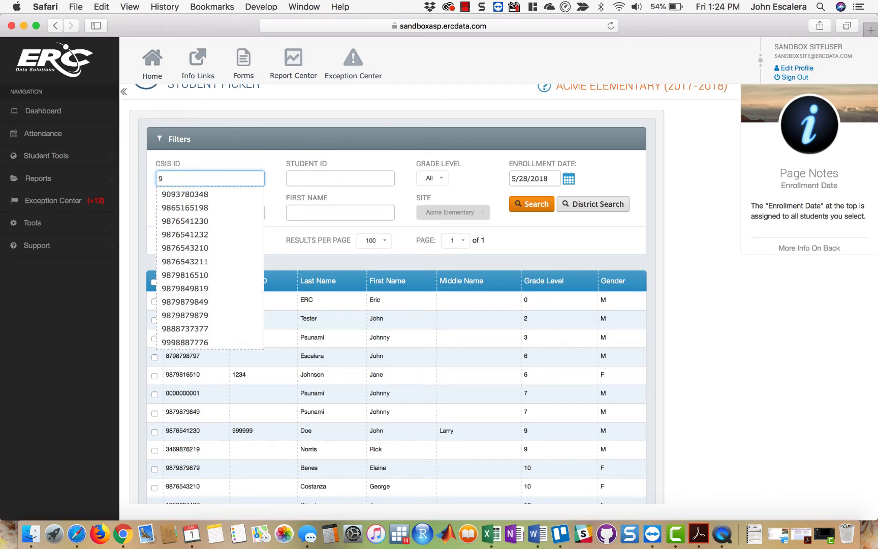
key(BackSpace)
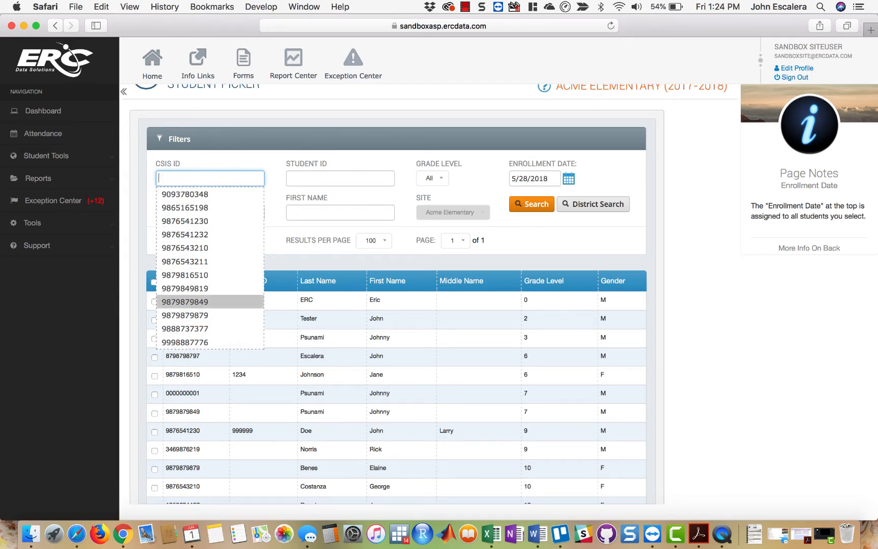
- Try the last name filter with "t", look at the enrollment date calendar, and clear the last name
click(175, 211)
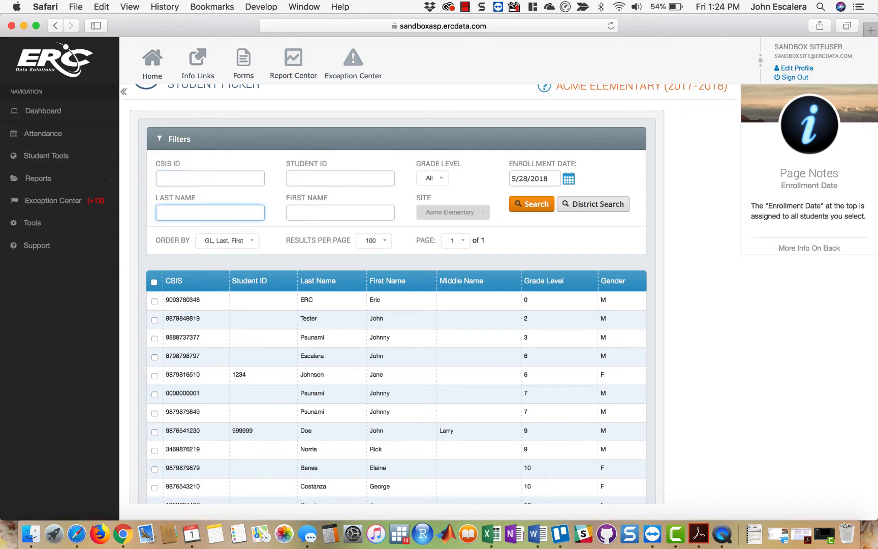
text(t)
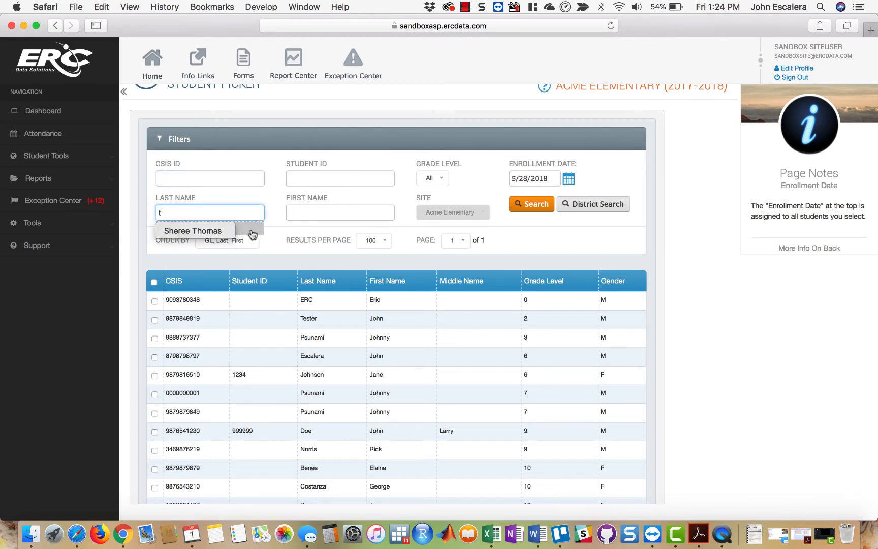
click(275, 208)
click(250, 211)
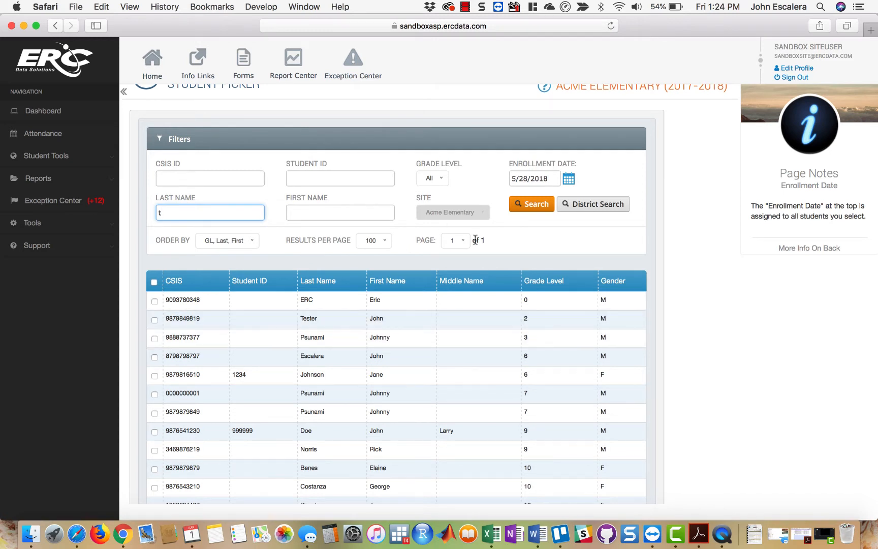
click(568, 180)
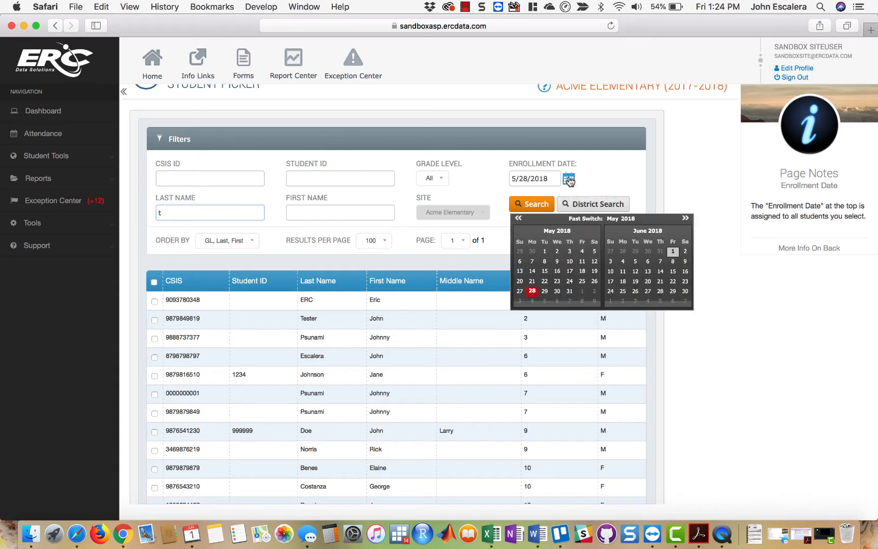
click(495, 184)
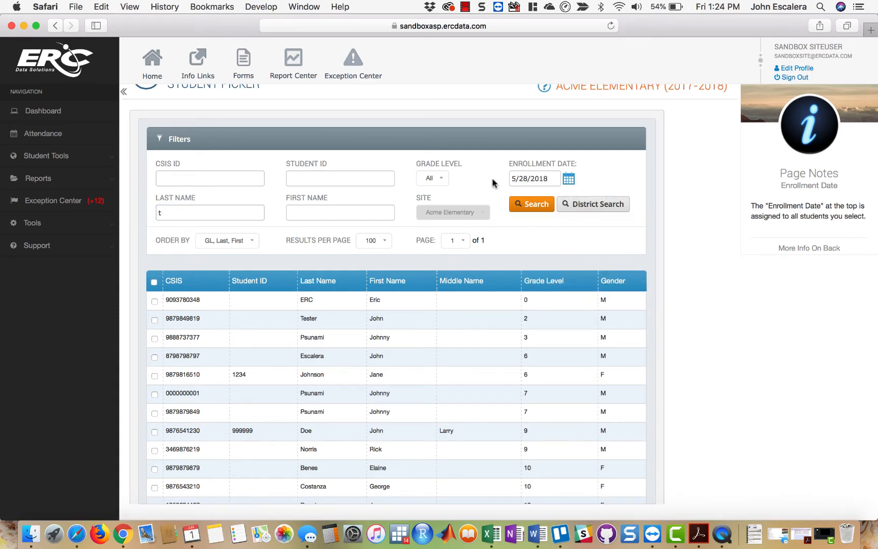
click(190, 213)
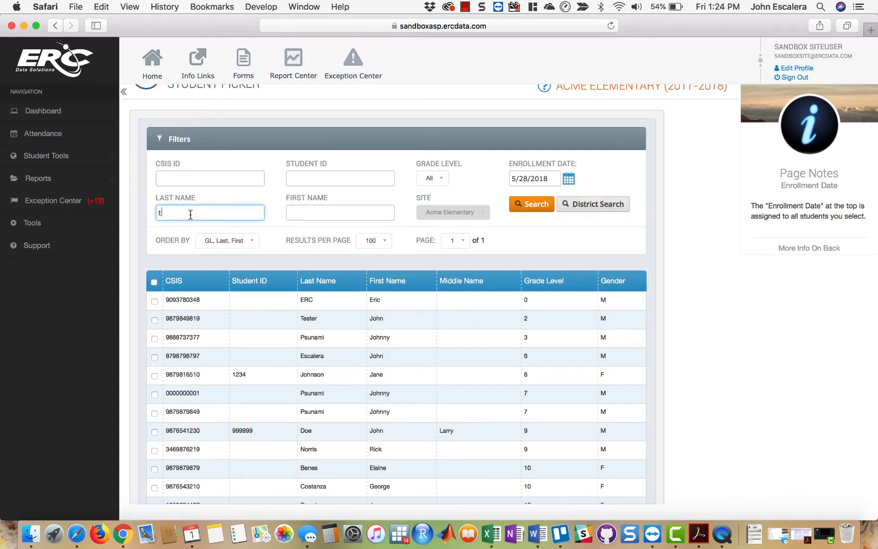
- Set the enrollment date for the selected students to 4/1/2018
click(568, 180)
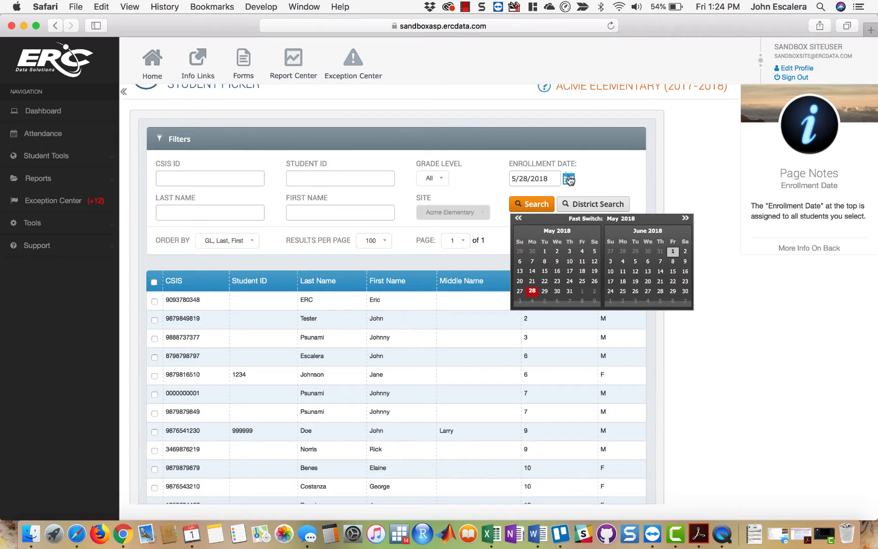
click(519, 219)
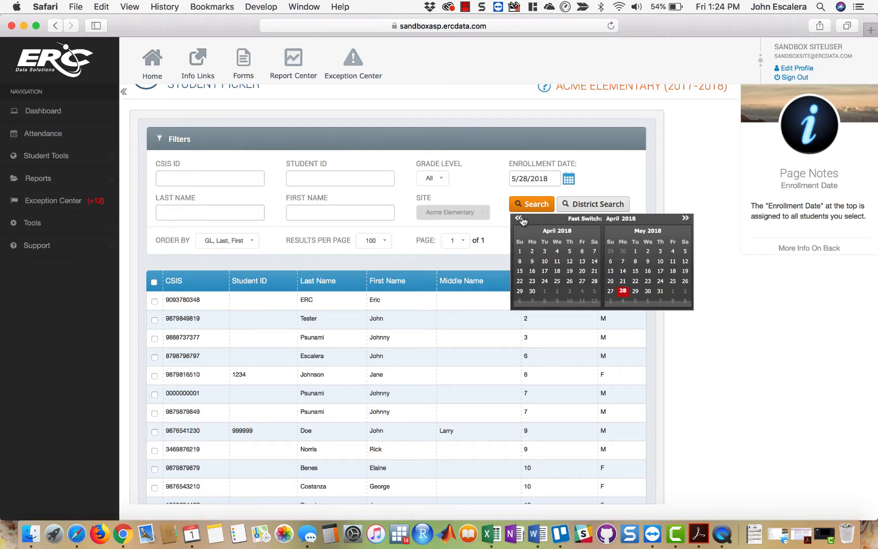
click(520, 251)
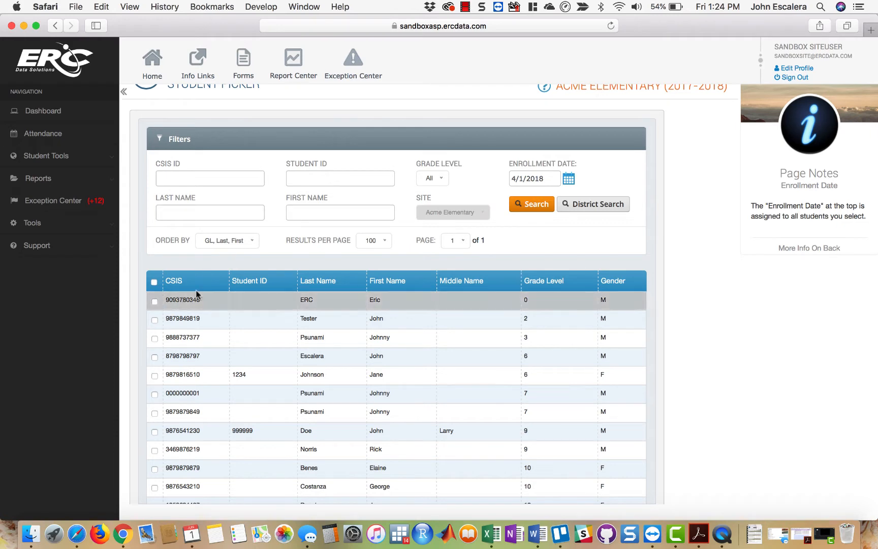
- Select all students in the picker and enroll them in My New Activity
scroll(715, 356, down, 3)
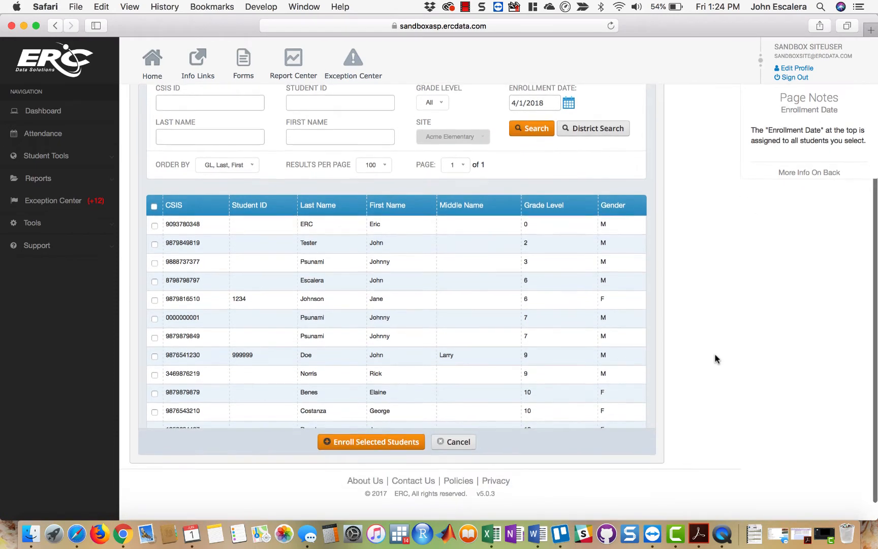
click(155, 210)
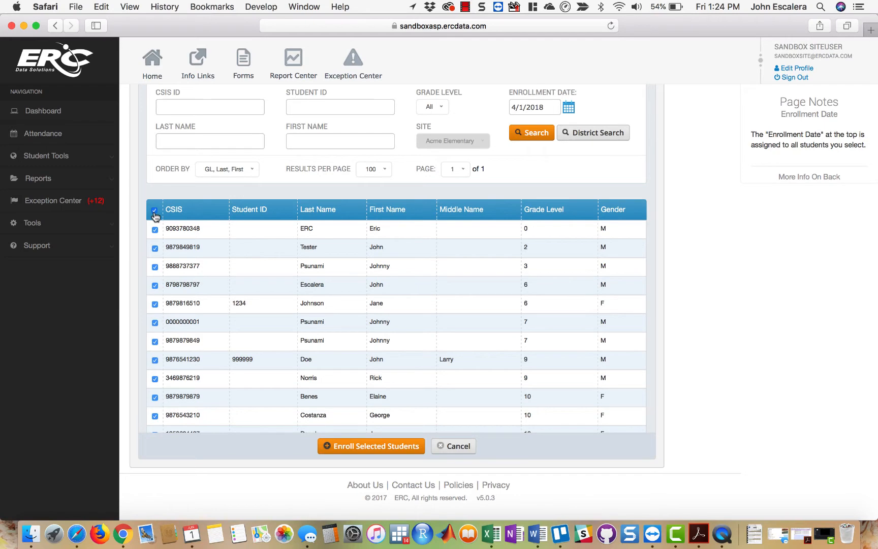
click(374, 447)
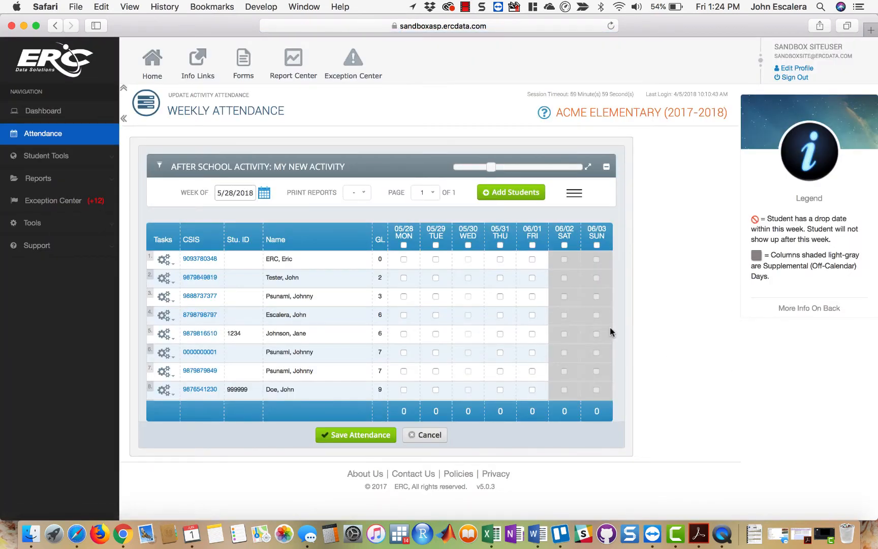
- Look over the weekly attendance roster and collapse the page's upper header to free space
scroll(555, 328, down, 3)
scroll(555, 328, up, 5)
click(124, 91)
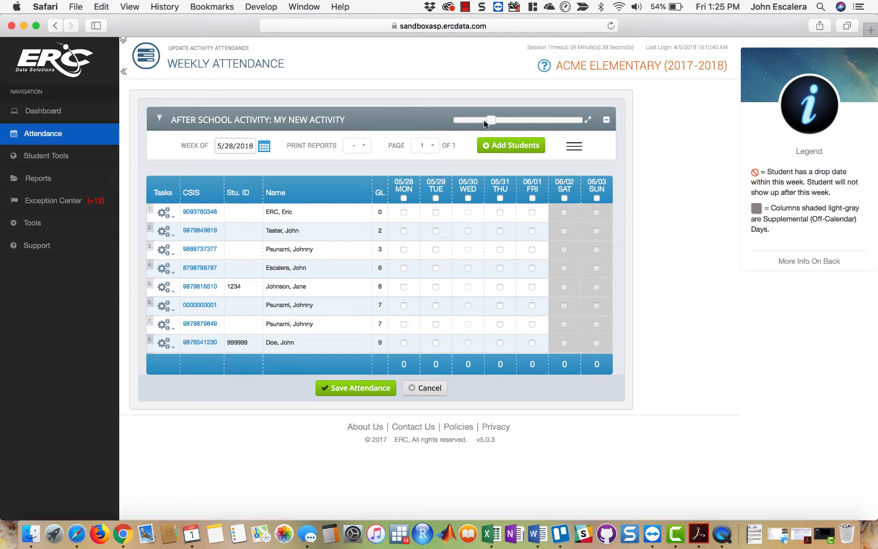
- Try several heights for the weekly attendance table, from three student rows to fully expanded, and leave it at about eleven rows
mouse_move(492, 122)
mouse_down()
mouse_move(554, 120)
mouse_move(463, 114)
mouse_move(505, 115)
mouse_move(477, 121)
mouse_move(485, 121)
mouse_up()
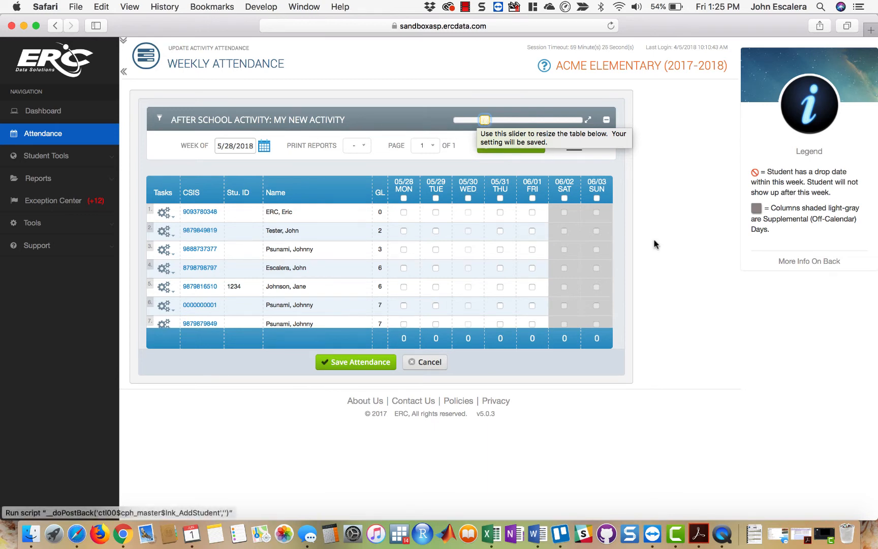
drag(485, 121, 467, 121)
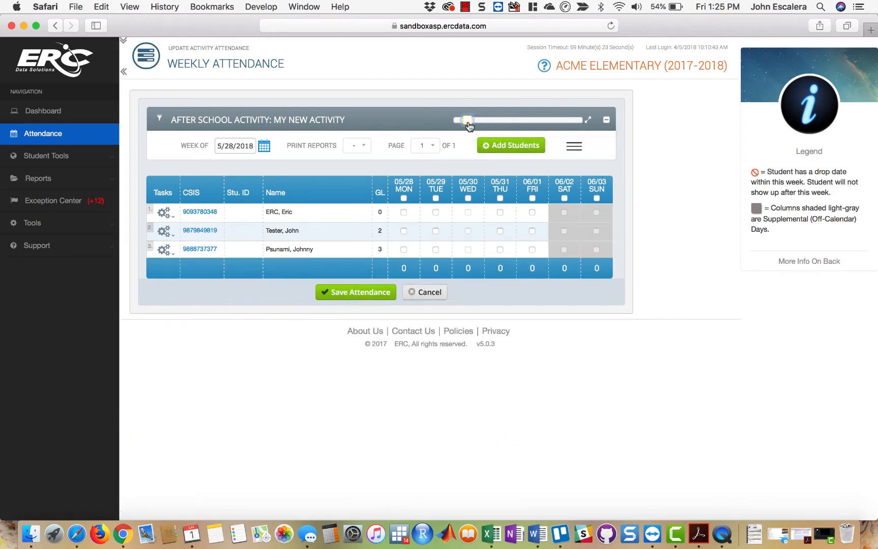
click(588, 122)
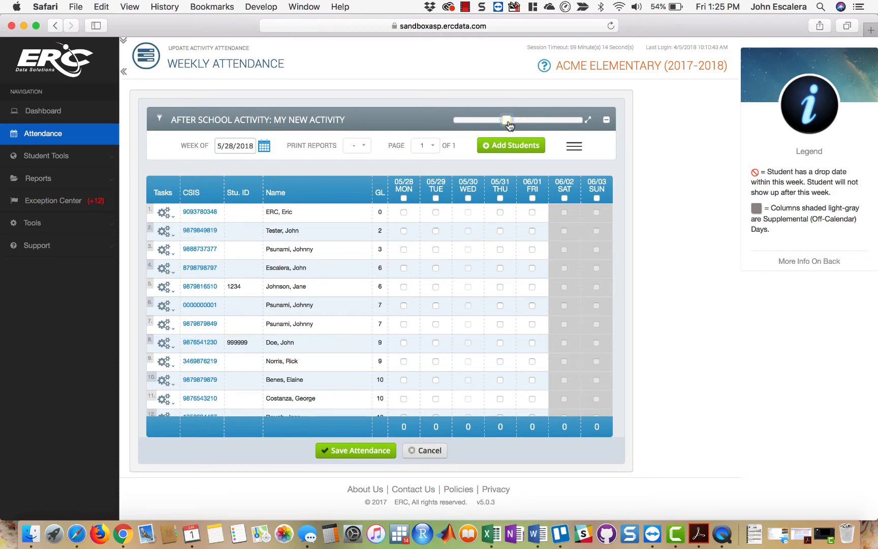
- Try a taller attendance table and a collapsed options bar, restoring the default table height and the bar
drag(507, 120, 548, 122)
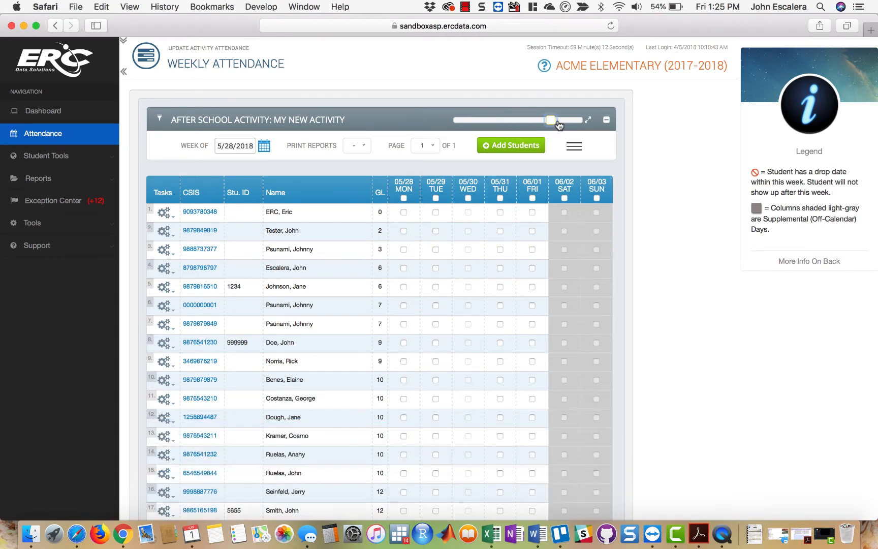
scroll(530, 326, down, 5)
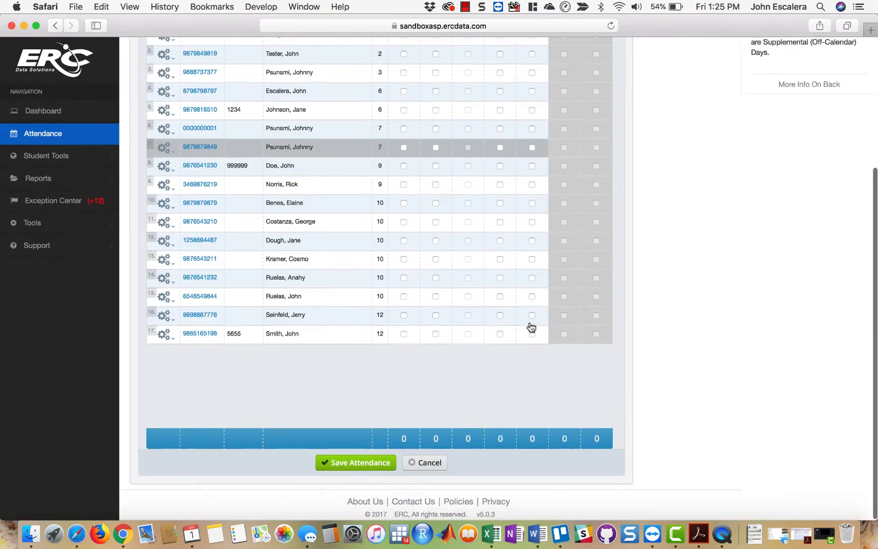
scroll(529, 326, up, 5)
click(587, 122)
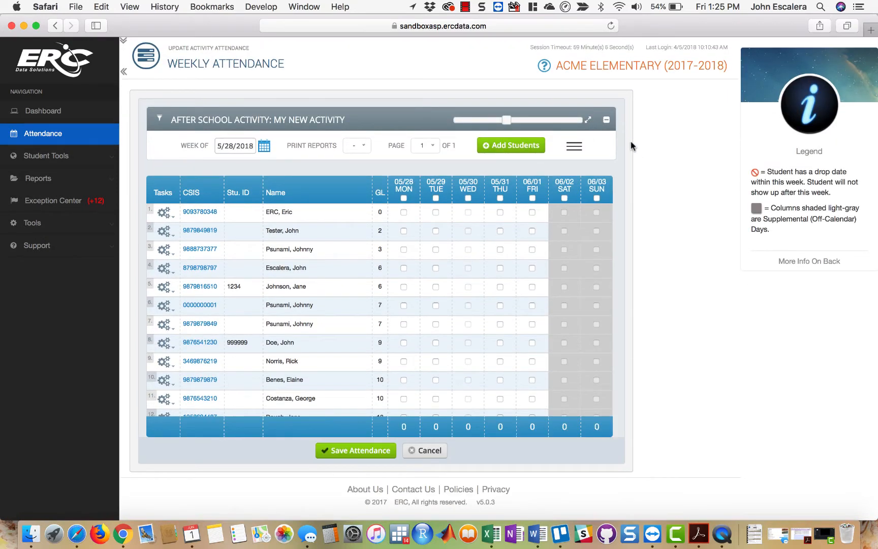
click(607, 121)
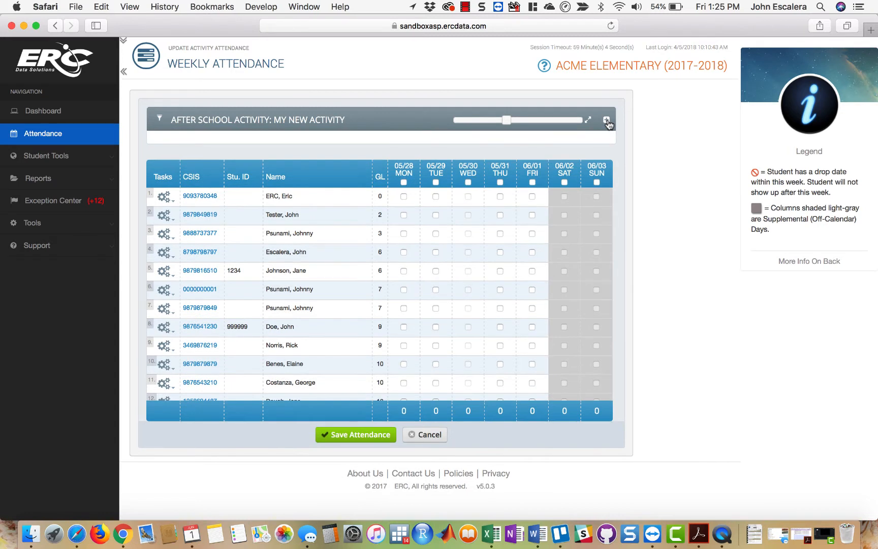
click(607, 121)
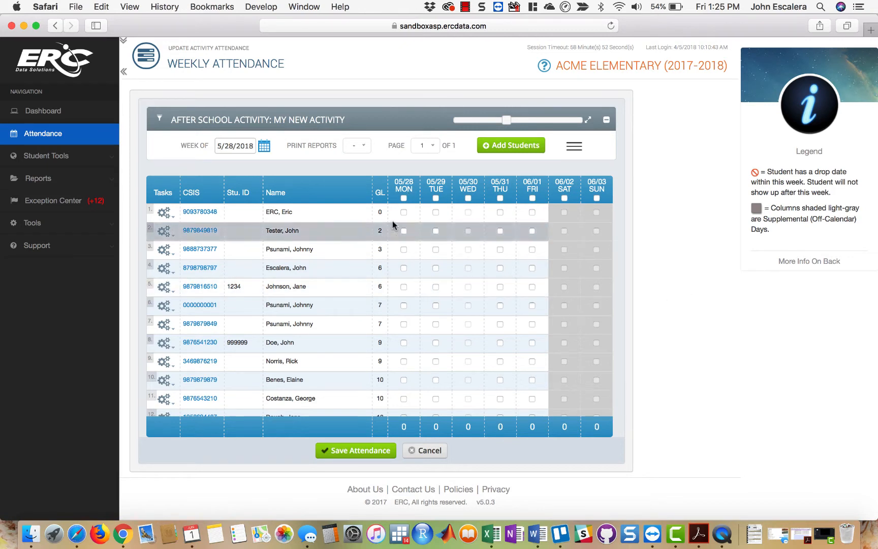
- Mark all students present for Monday 05/28, then clear the marks for the students in rows 5 and 7
click(403, 198)
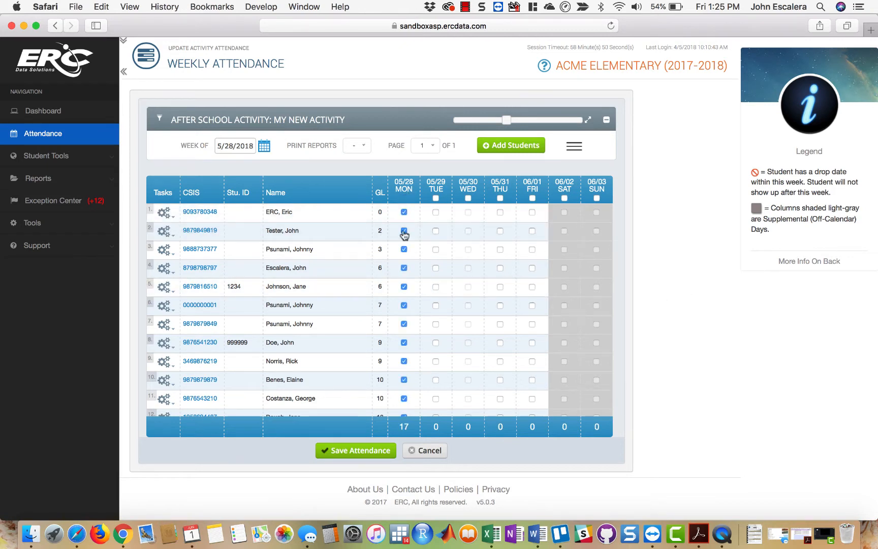
click(404, 286)
click(404, 324)
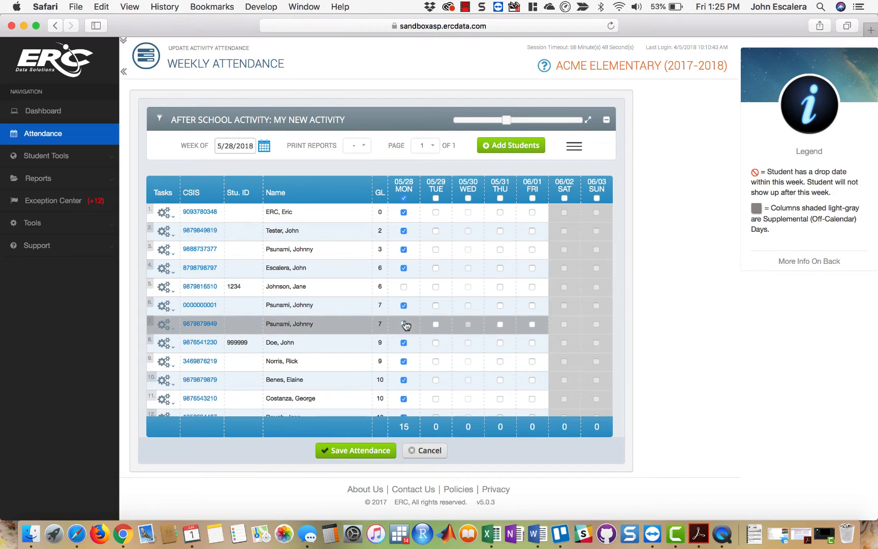
- Mark all students present for Tuesday 05/29 except the students in rows 3 and 7
click(436, 198)
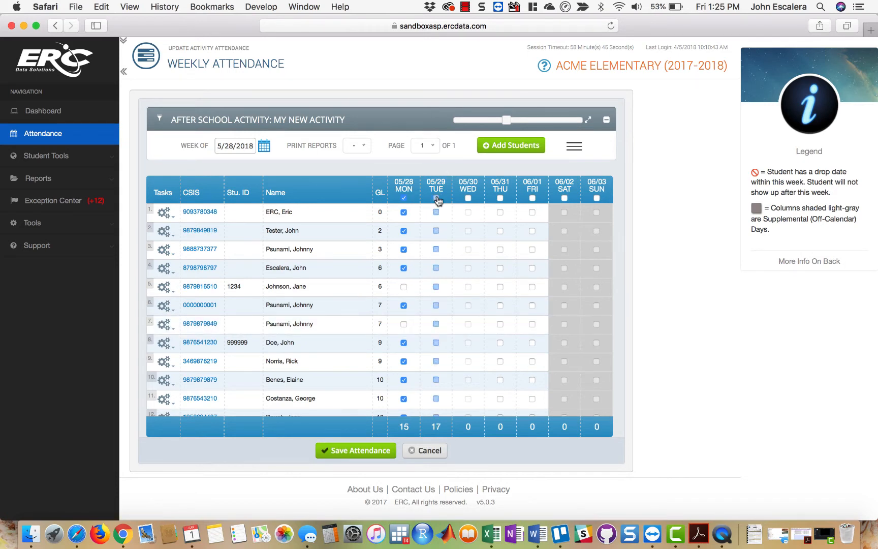
click(436, 250)
click(436, 324)
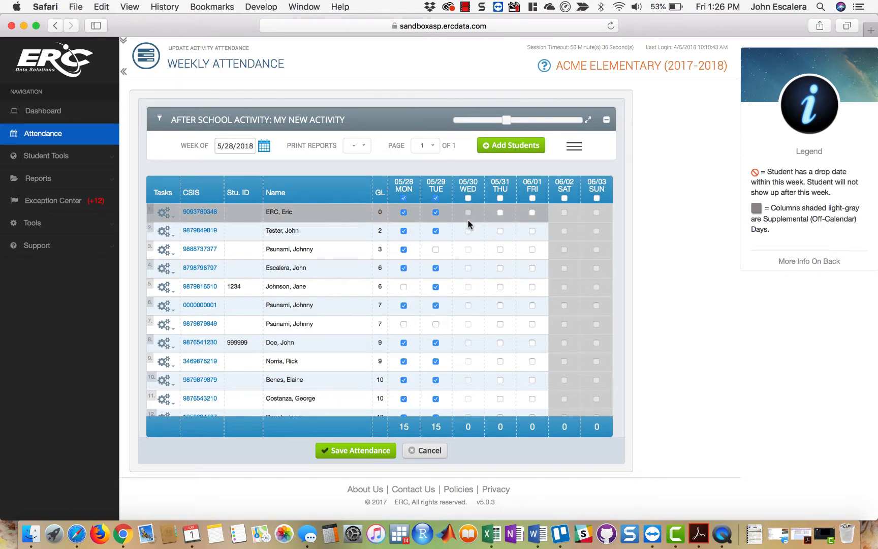
- Try marking the first student for Friday 06/01 and the whole roster for Saturday 06/02 and Sunday 06/03
click(532, 213)
click(532, 213)
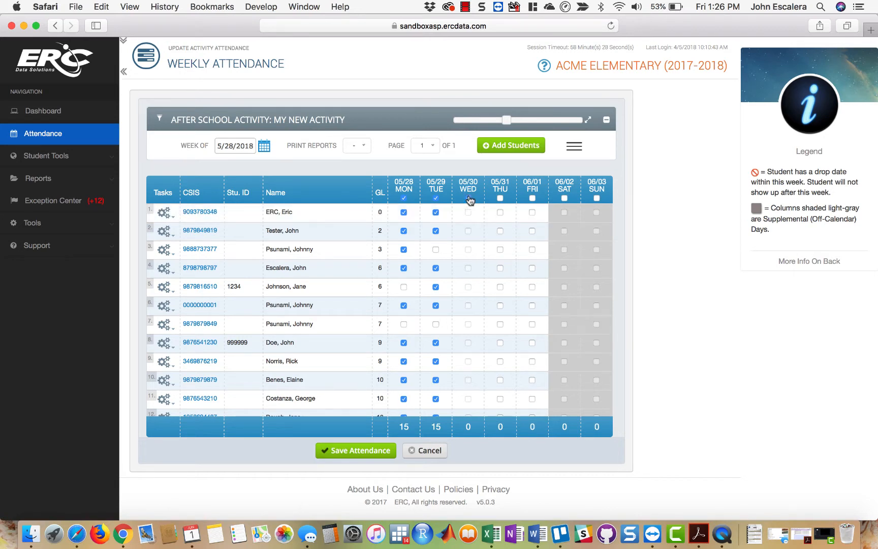
click(594, 200)
click(565, 200)
click(596, 198)
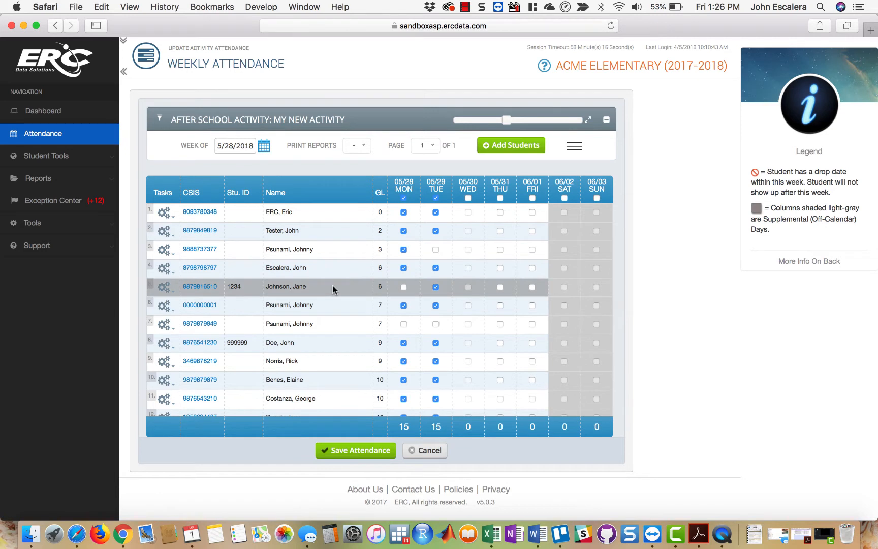
- View the attendance for the week of 5/21/2018 and return to the week of 5/28/2018
click(264, 148)
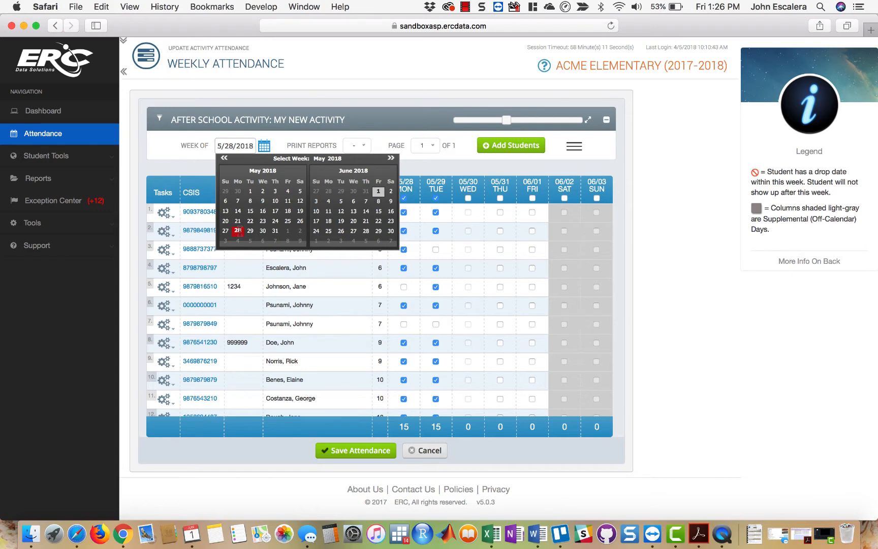
click(238, 220)
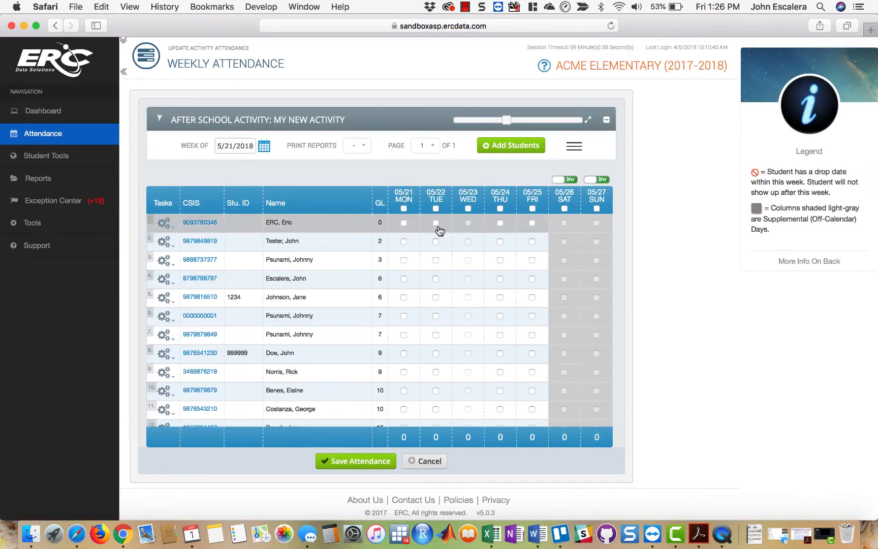
click(262, 147)
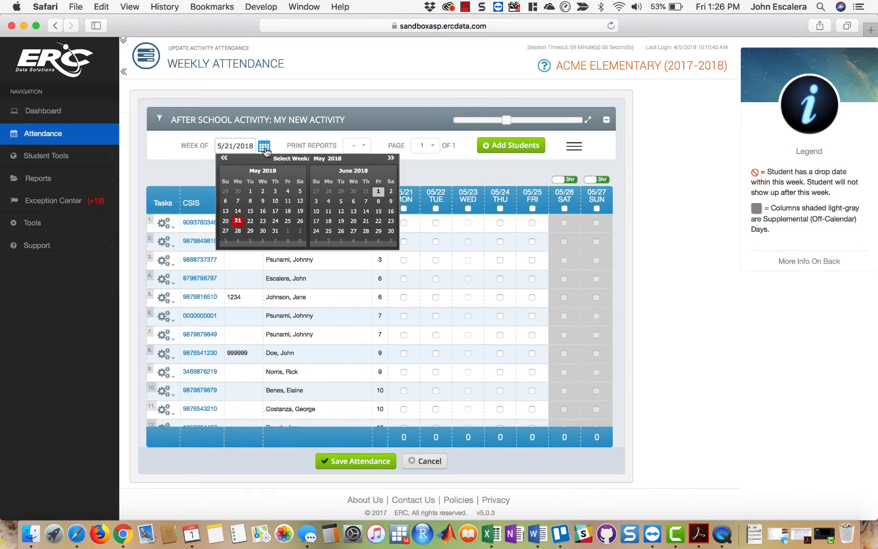
click(240, 233)
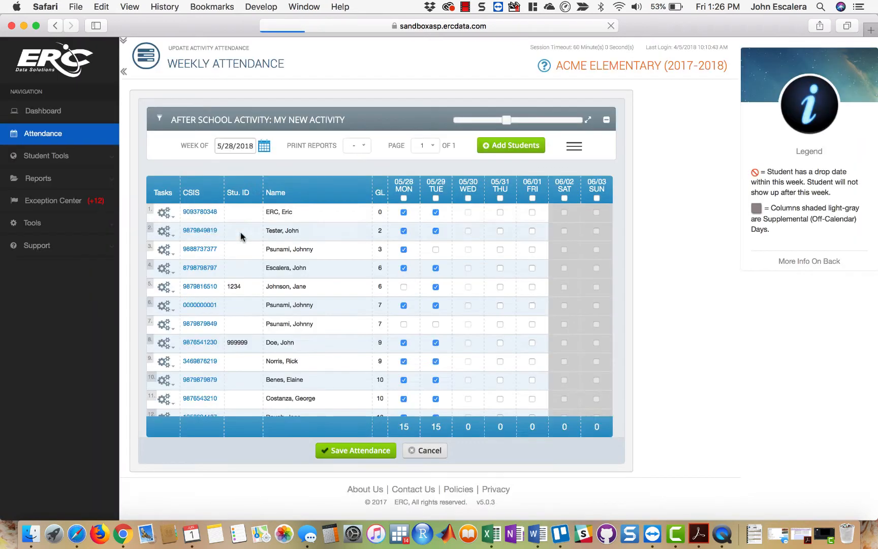
- Switch to the week of 6/4/2018 and try to mark the whole roster present for Monday 06/04
click(263, 147)
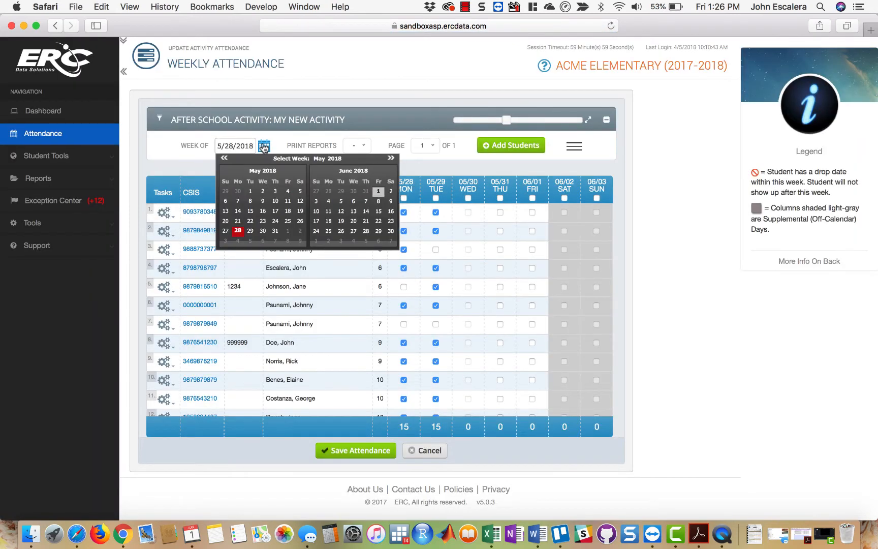
click(328, 201)
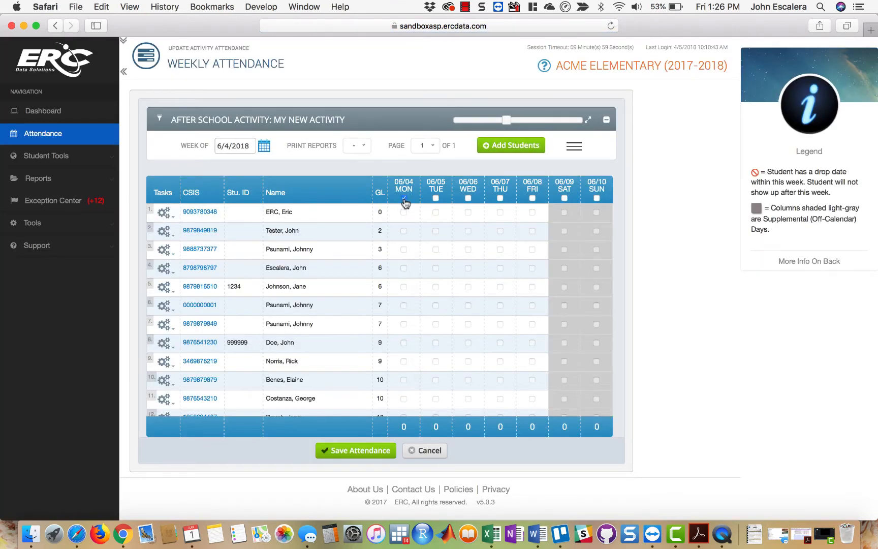
click(403, 199)
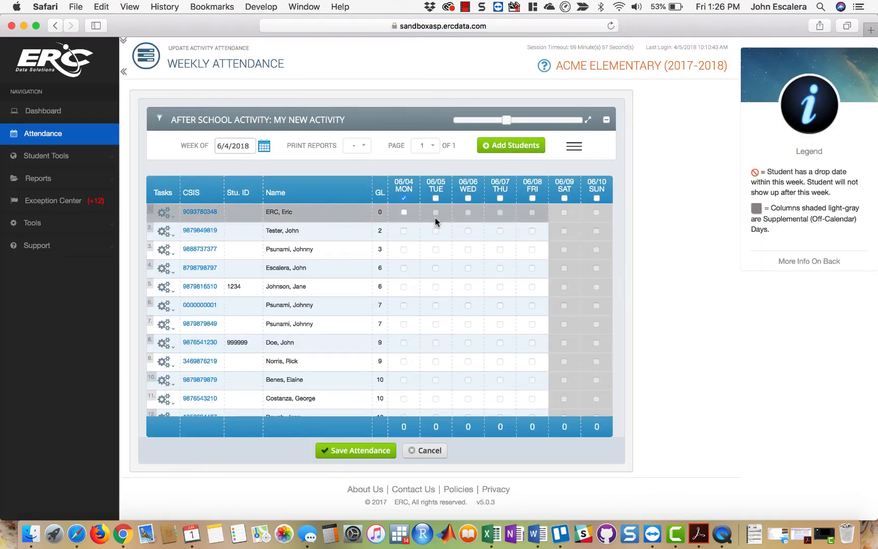
click(404, 198)
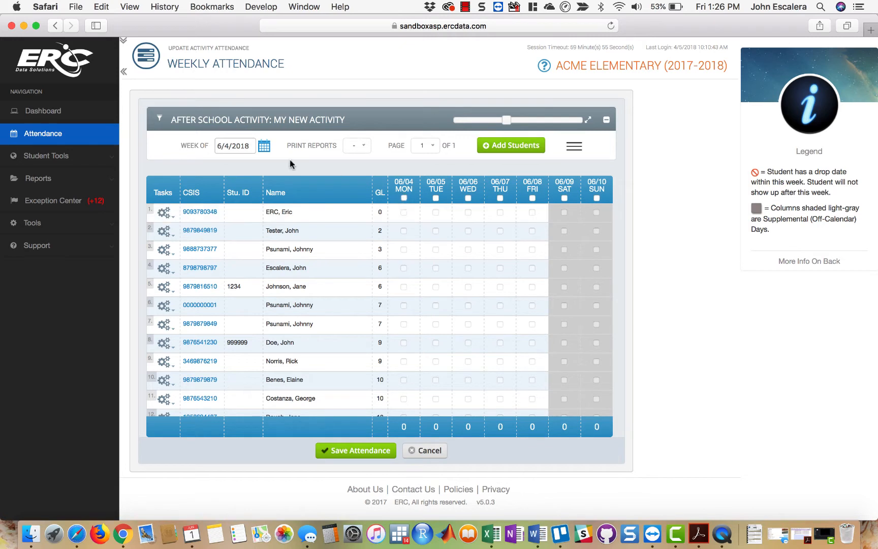
- Switch the attendance page to the week of 5/21/2018 and try the 3hr setting for Saturday 05/26
click(263, 144)
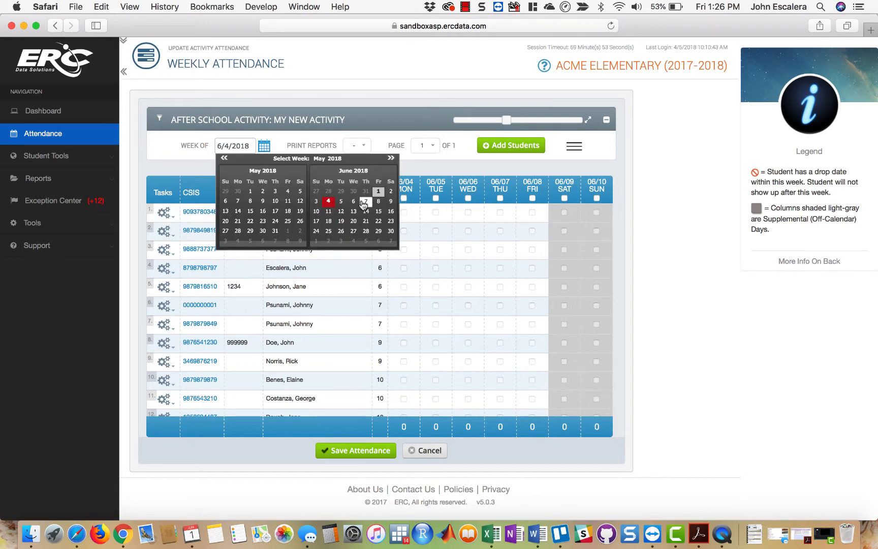
click(264, 221)
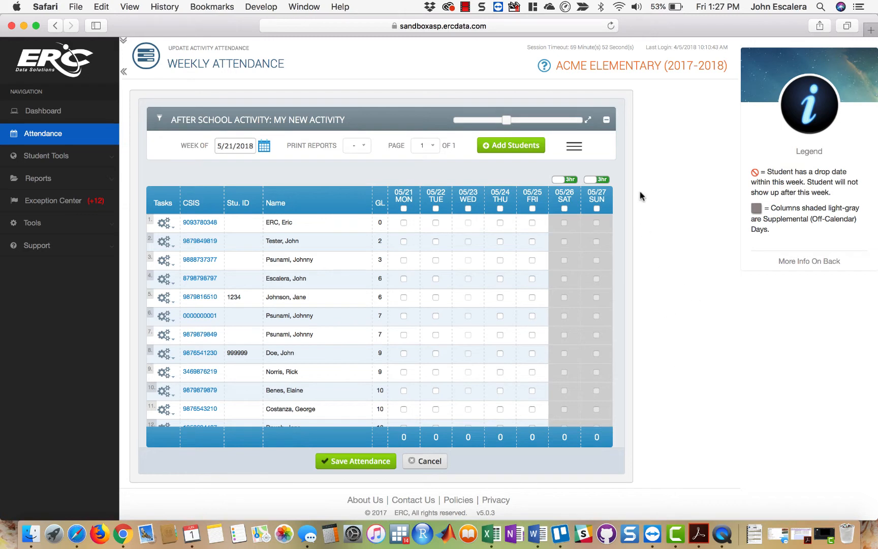
click(574, 151)
click(574, 150)
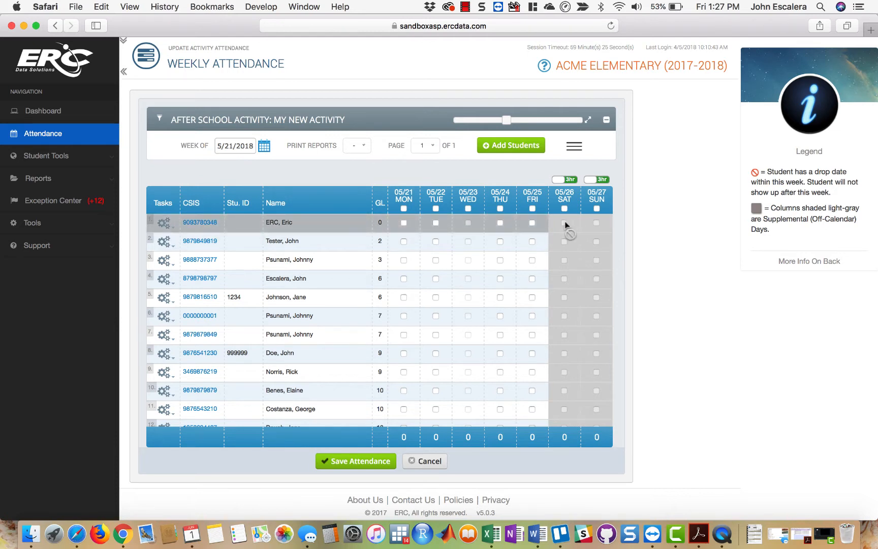
click(563, 181)
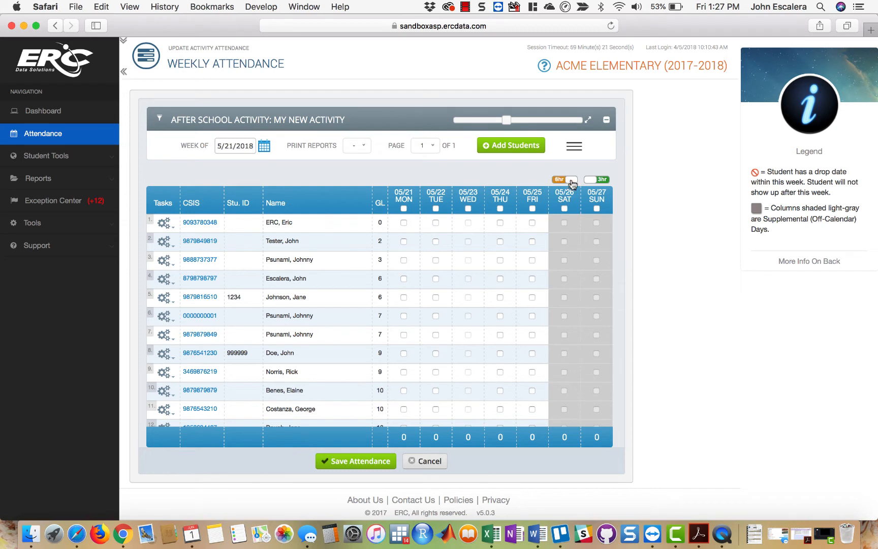
click(571, 181)
click(567, 180)
click(570, 181)
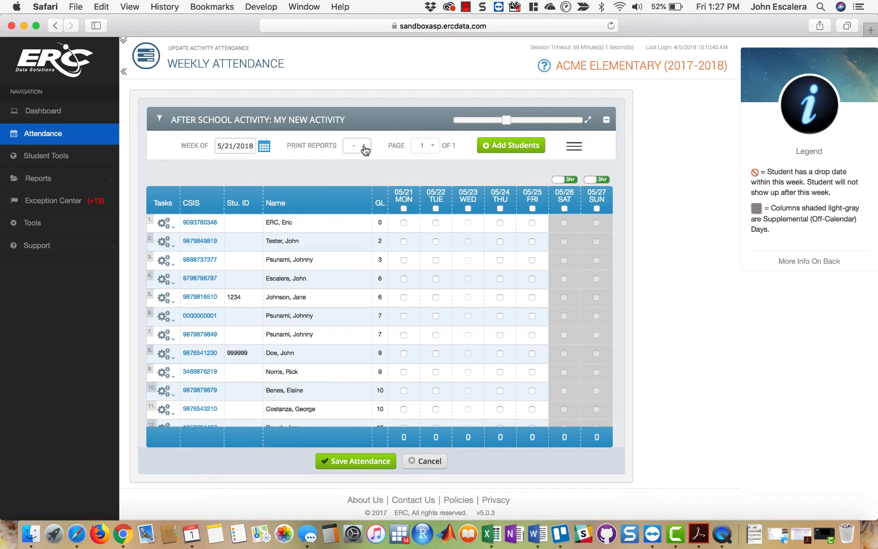
- Mark the students in rows 2 and 4 present for Monday 05/21 and clear both marks again
click(403, 241)
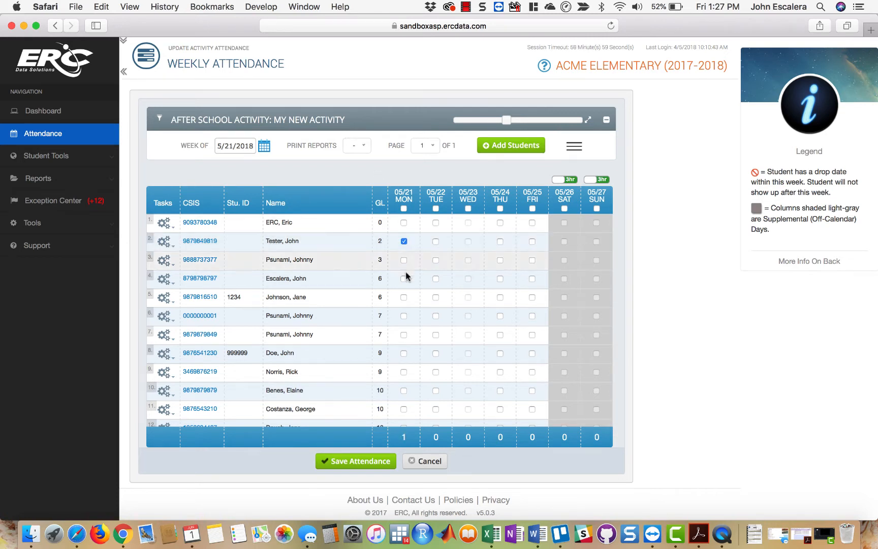
click(404, 278)
click(404, 241)
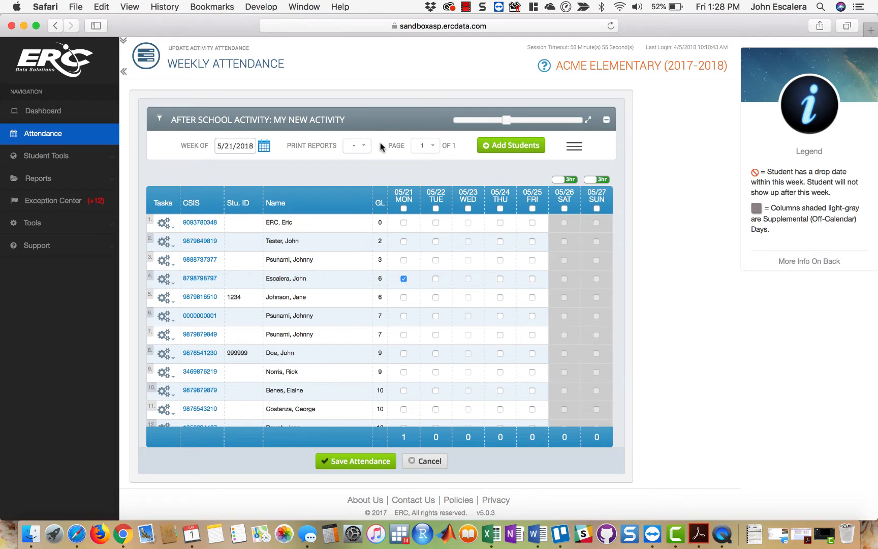
click(404, 279)
- Run the Print Weekly Sign-In/Out report for all grade levels and all release statuses
click(367, 146)
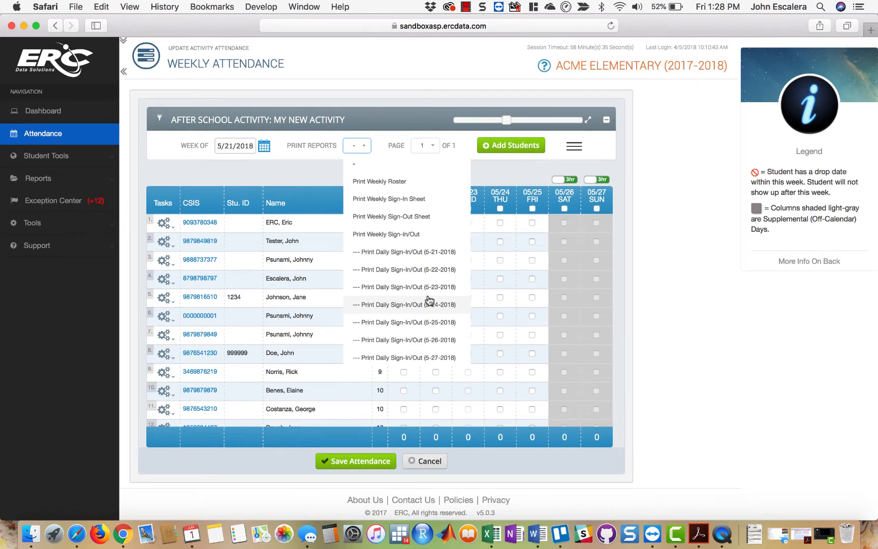
click(409, 235)
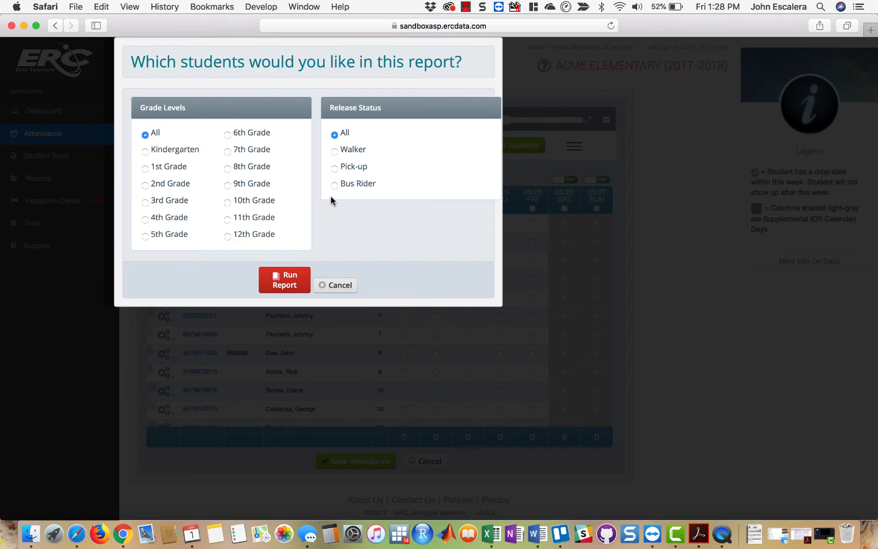
click(291, 282)
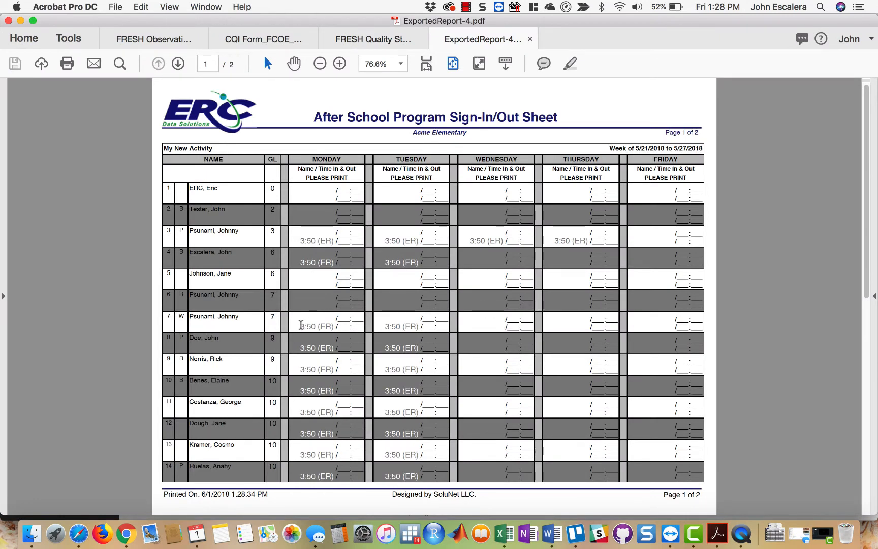
- Examine the early release times on the weekly sign-in/out sheet, close the report, and return to the weekly attendance page
drag(300, 326, 333, 324)
click(536, 247)
click(530, 39)
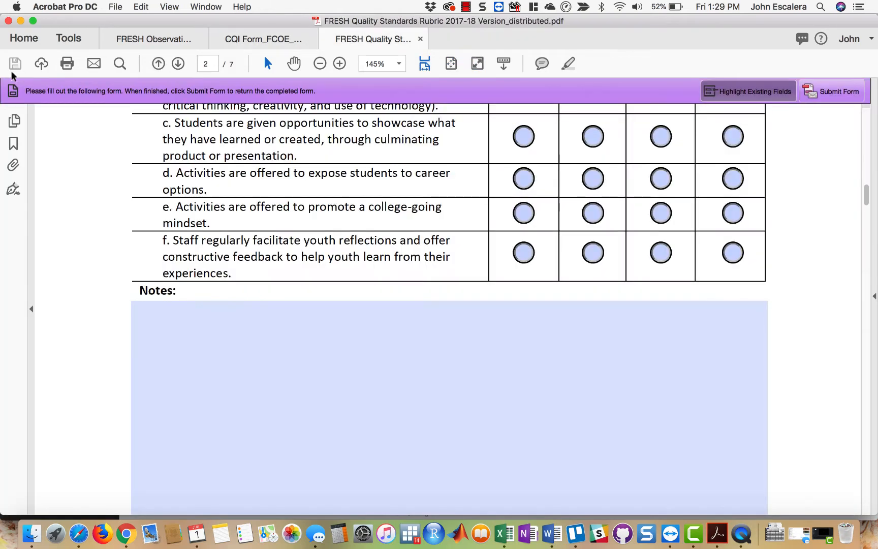
click(21, 20)
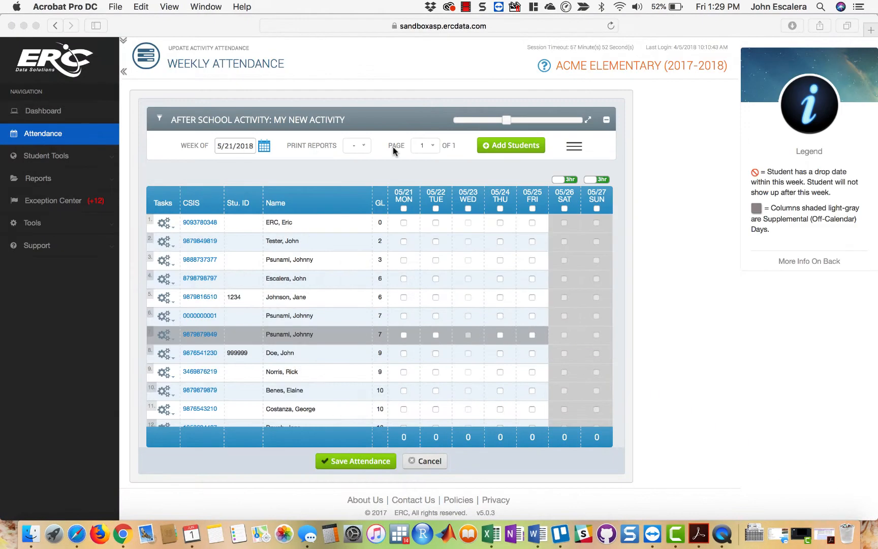
- Run the Print Daily Sign-In/Out report for 5-21-2018 with all grade levels and all release statuses
click(364, 145)
click(364, 147)
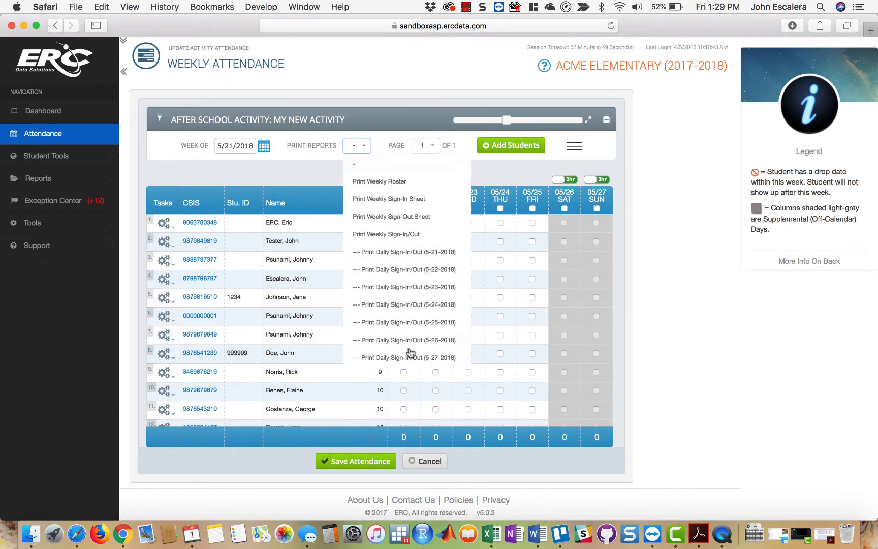
click(415, 257)
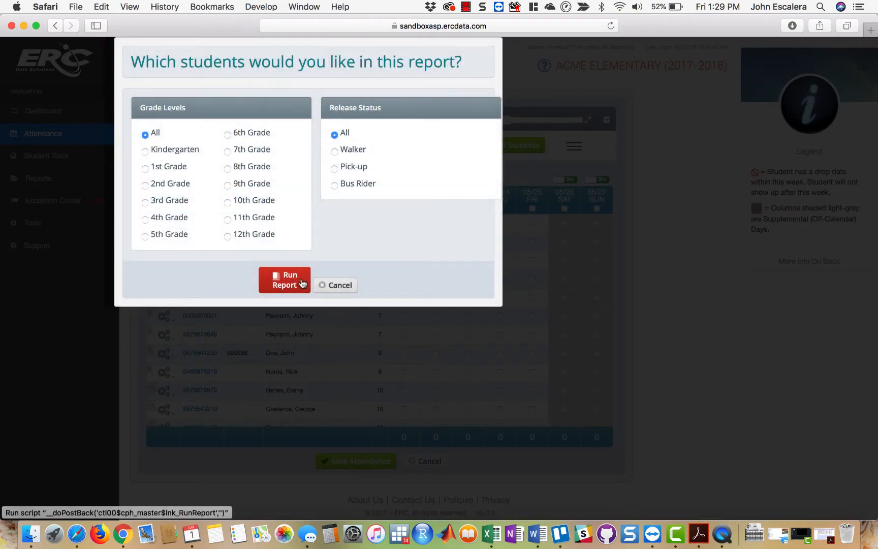
click(287, 280)
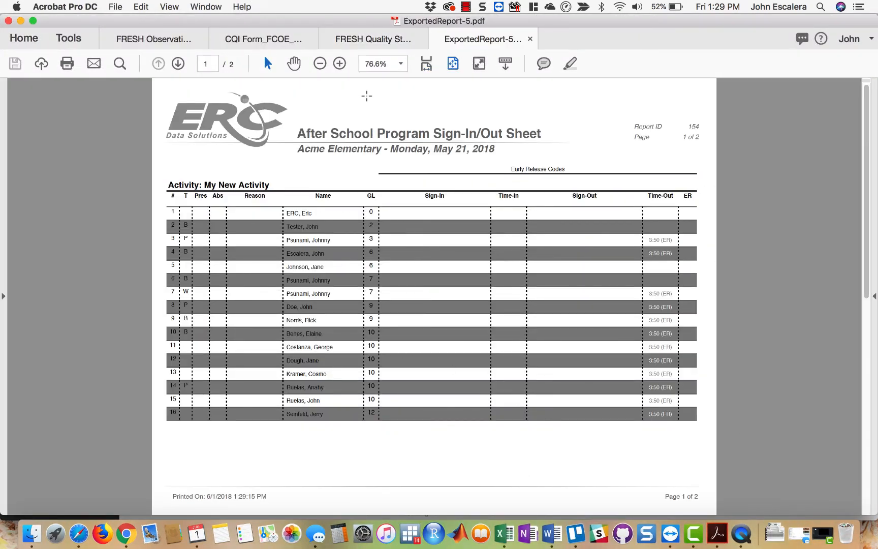
- Examine the date and the early release codes area on the daily sheet, then return to the weekly attendance page
drag(391, 148, 492, 147)
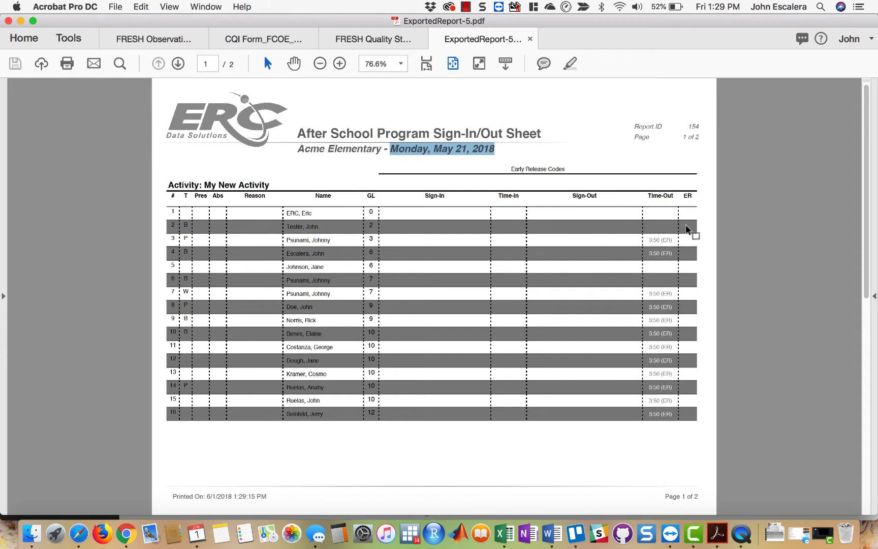
drag(511, 168, 560, 185)
click(560, 185)
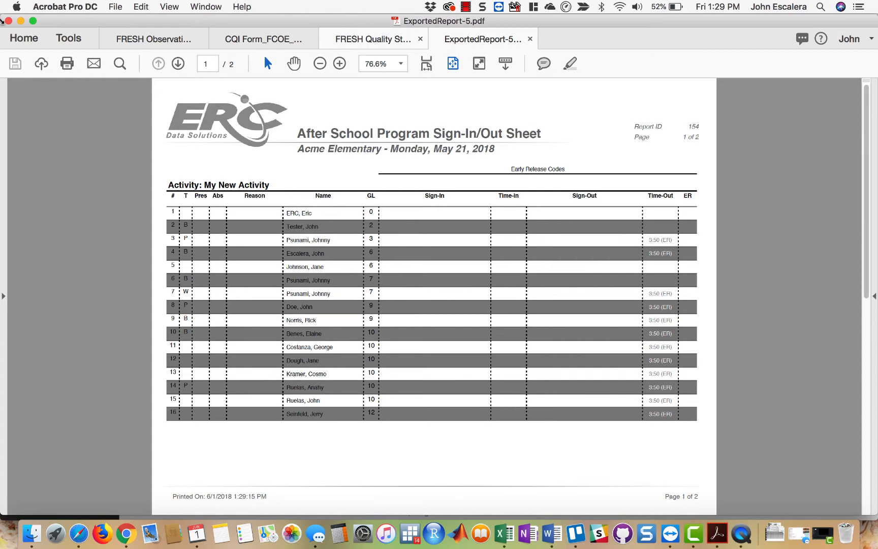
click(20, 21)
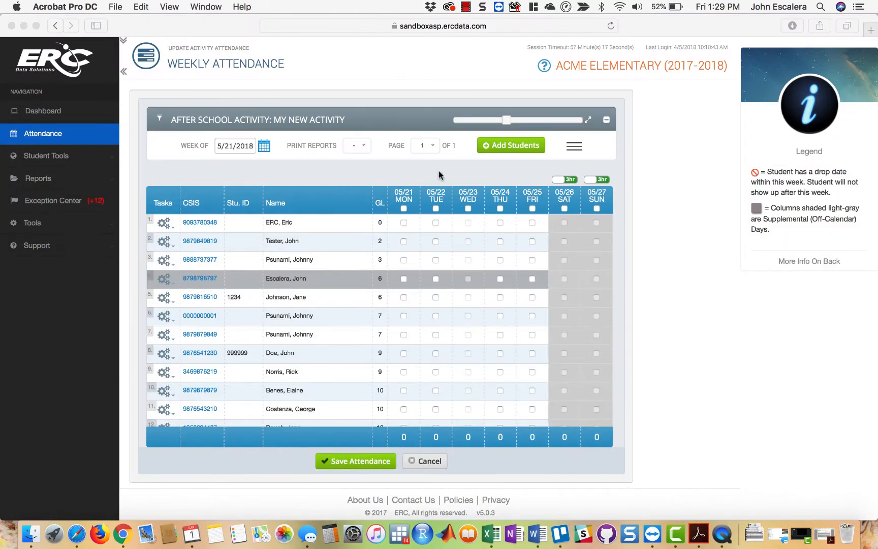
- Review the weekly and daily reports available for printing for the week of 5/21/2018 without running any
click(366, 147)
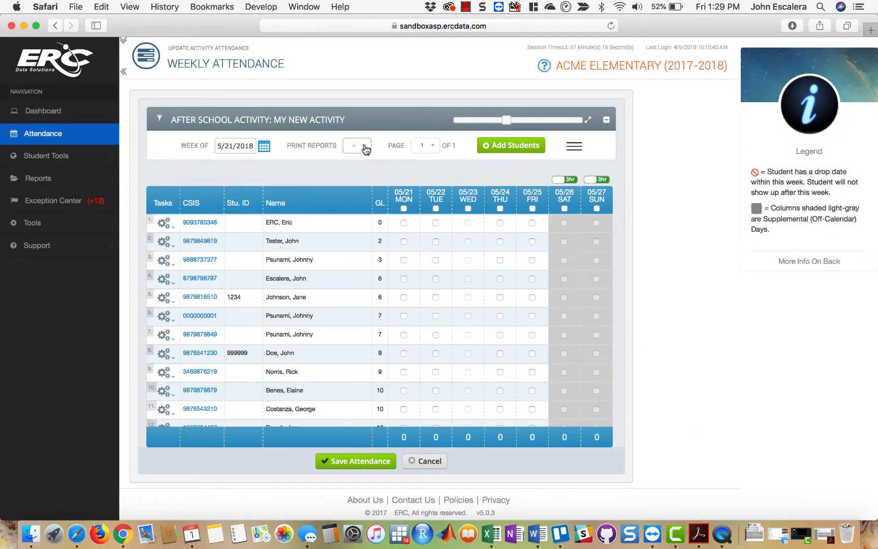
click(365, 147)
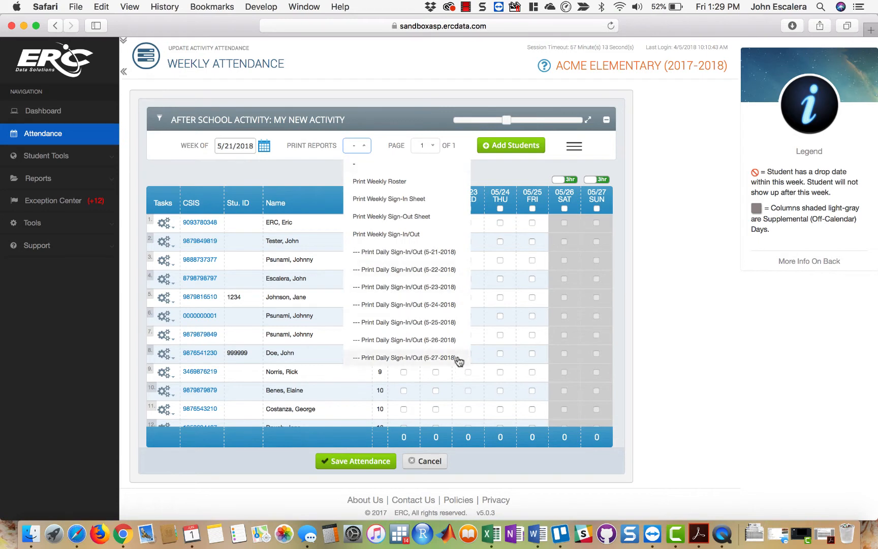
click(667, 269)
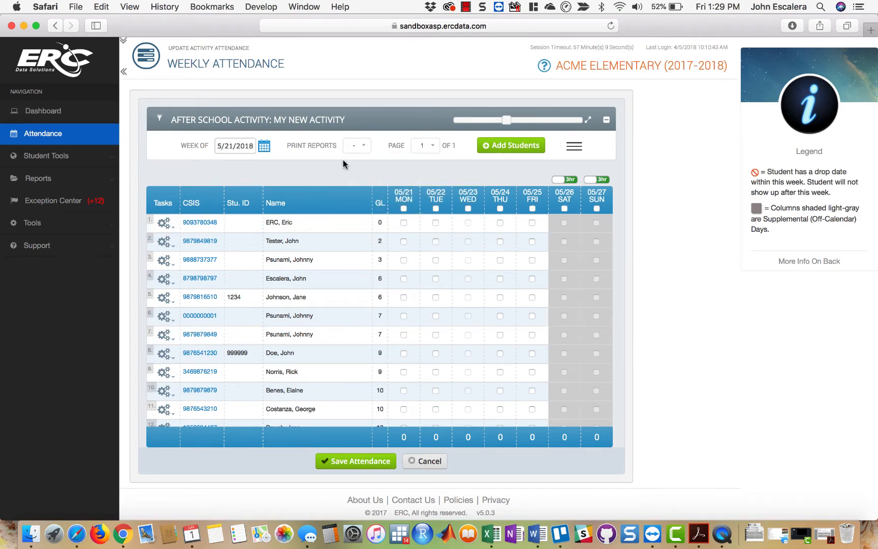
click(368, 150)
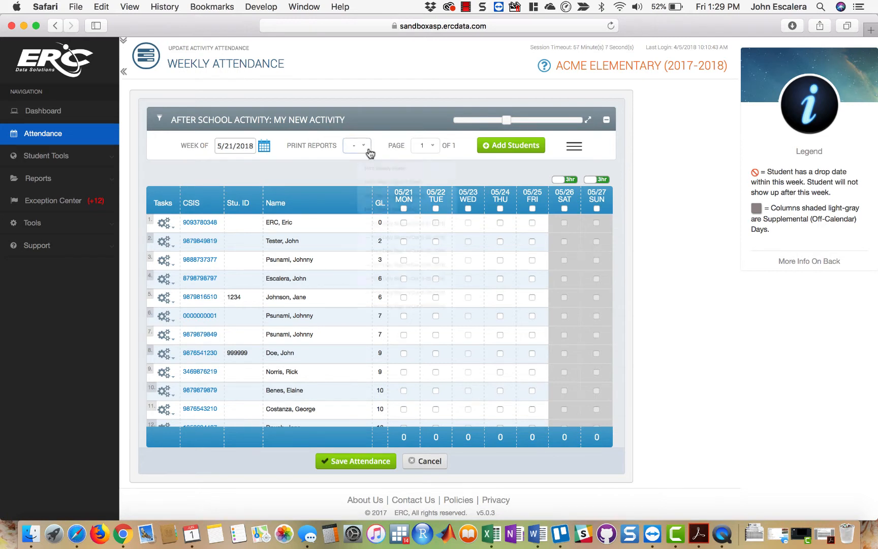
click(377, 148)
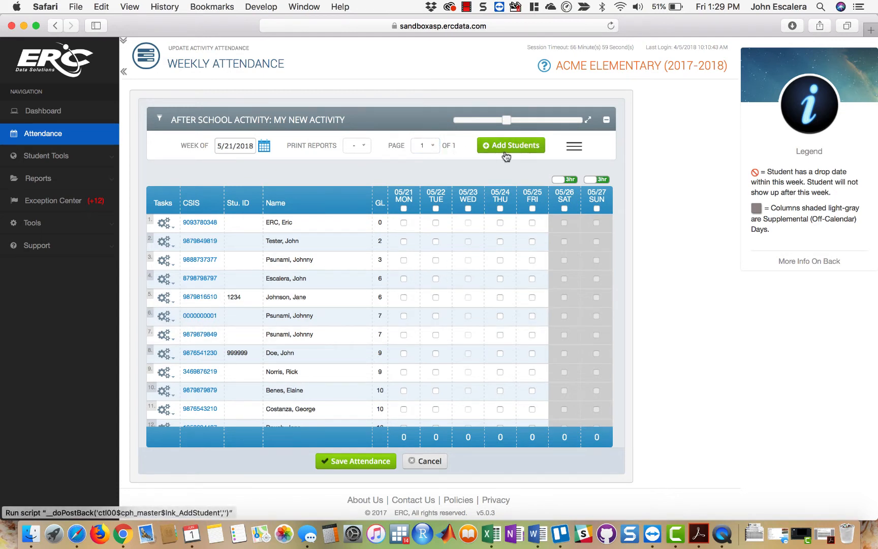
- Check the optional modules and order the attendance roster by last name, then first name
click(573, 147)
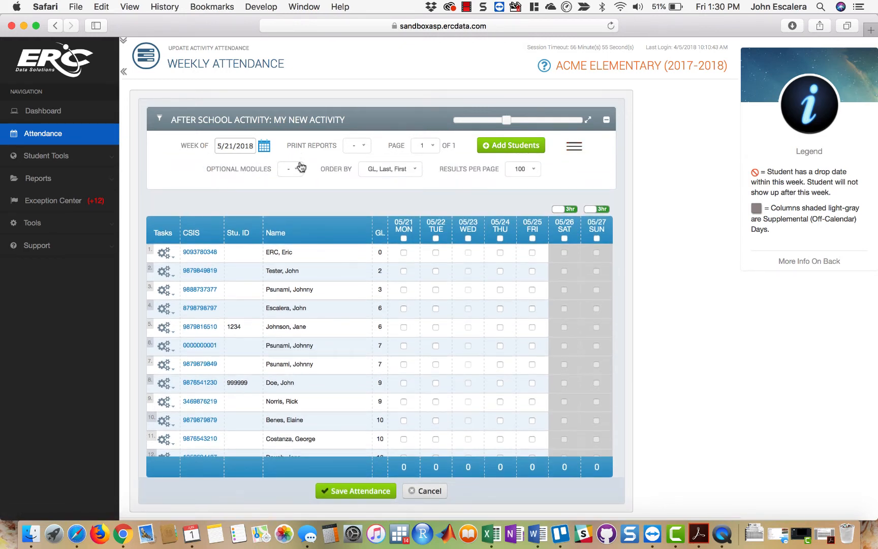
click(301, 170)
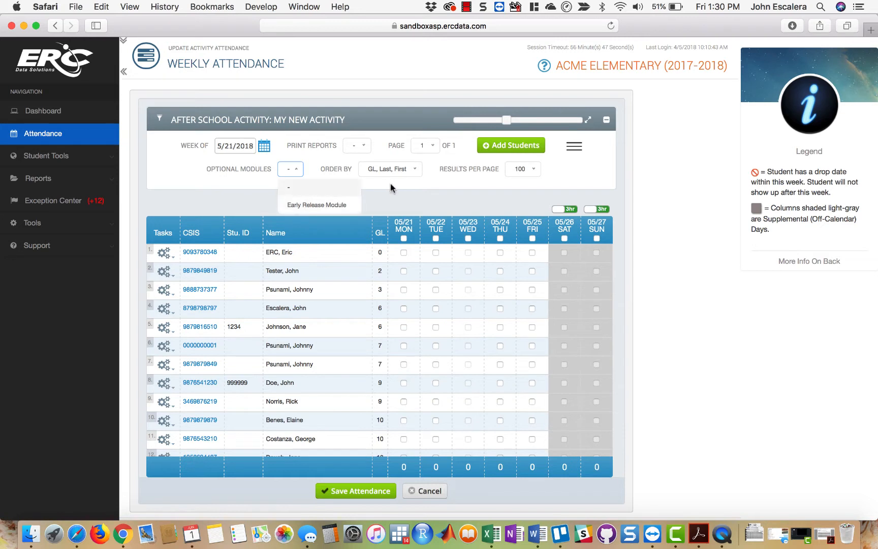
click(417, 173)
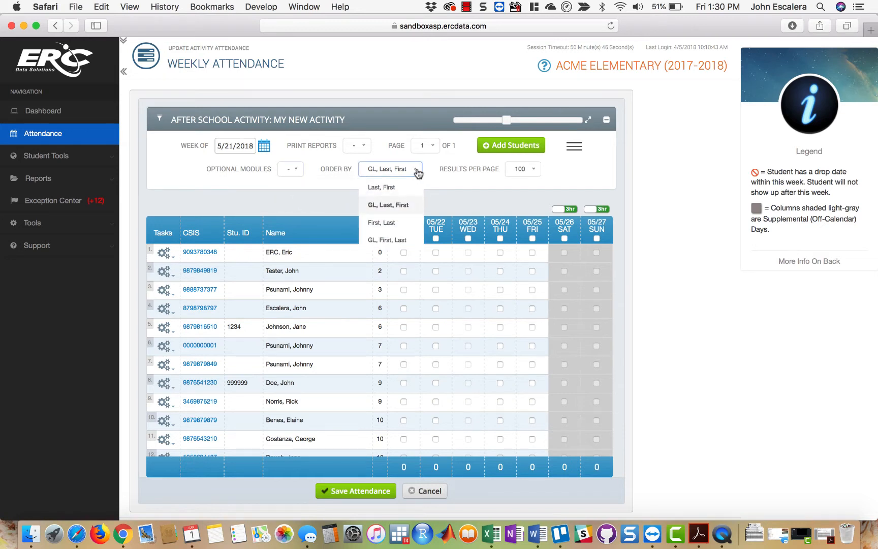
click(393, 187)
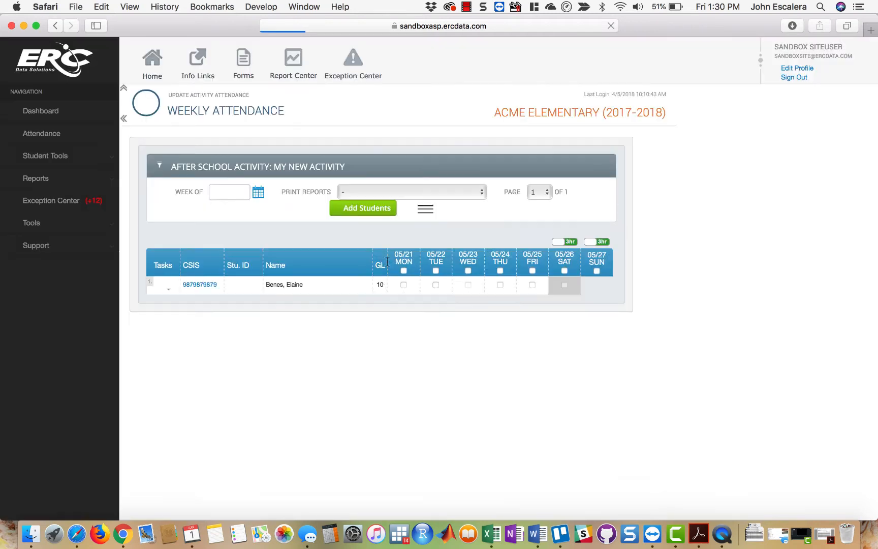
scroll(384, 280, down, 5)
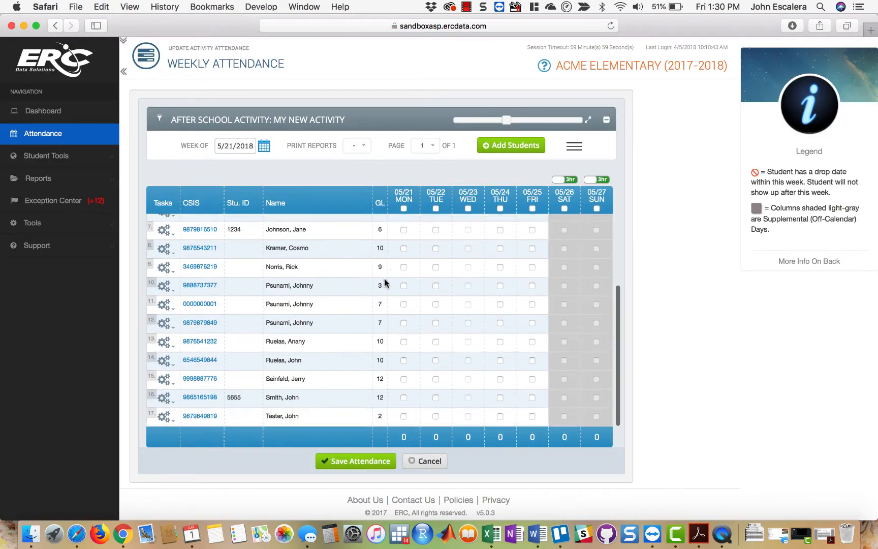
scroll(384, 279, up, 5)
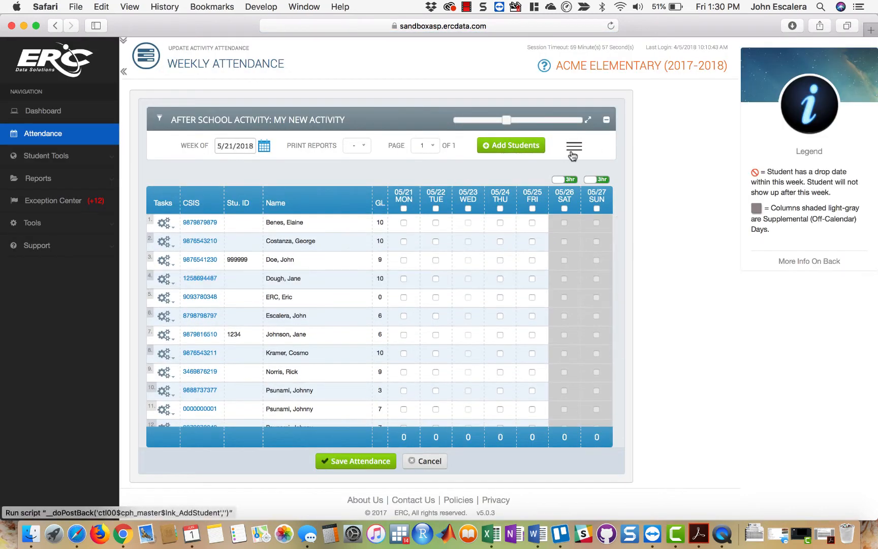
- Review the available numbers of results per page, leaving the setting as it is, and hide the extra roster options
click(573, 148)
click(530, 170)
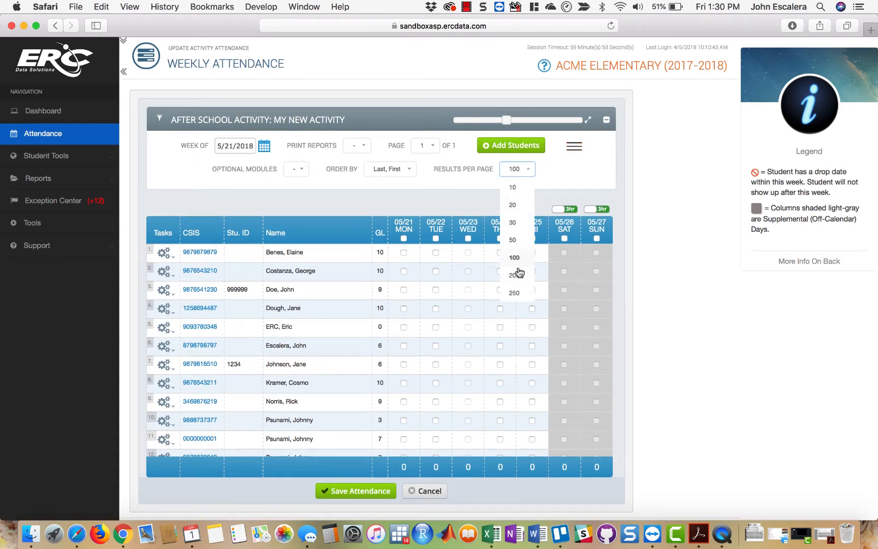
click(673, 186)
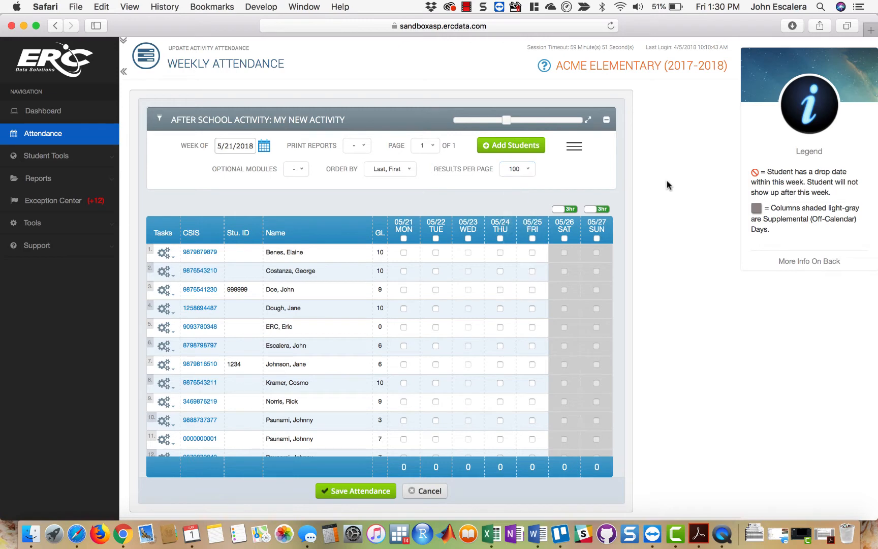
click(577, 147)
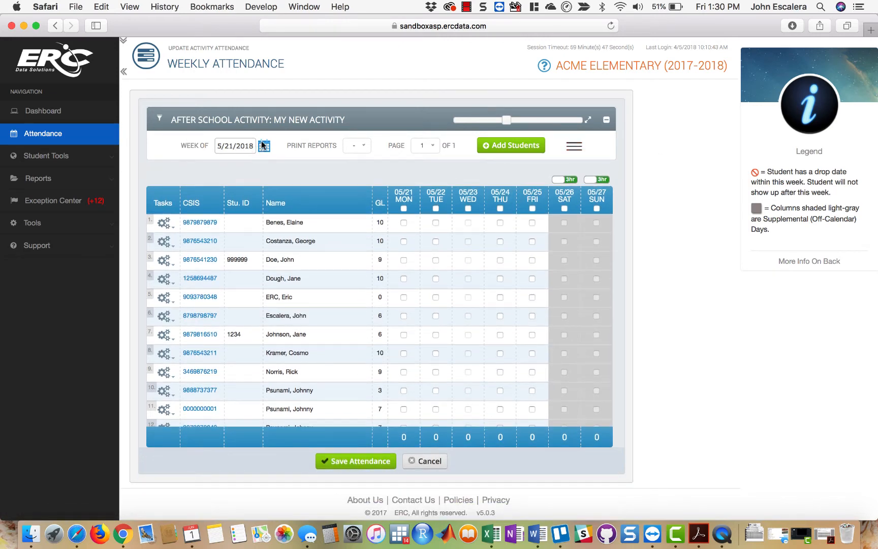
- View the attendance for the week of 5/28/2018, then return to the week of 5/21/2018
click(263, 146)
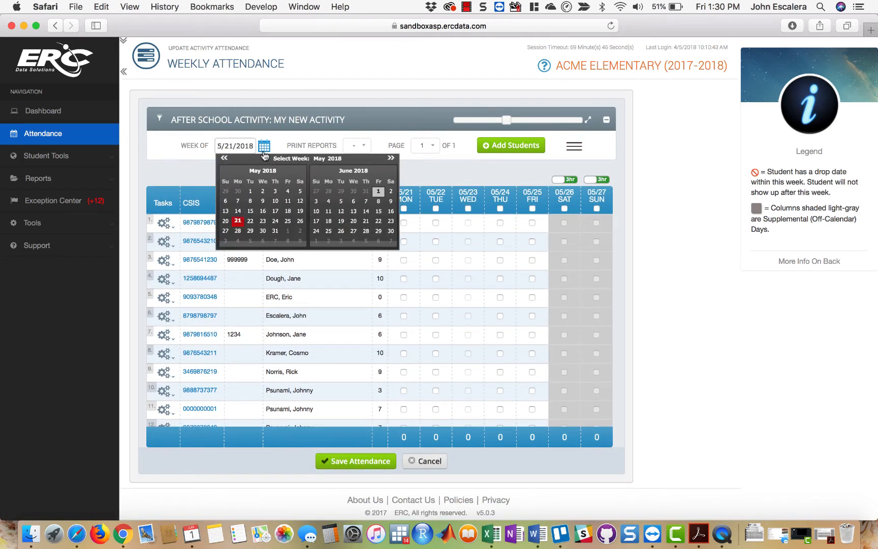
click(238, 231)
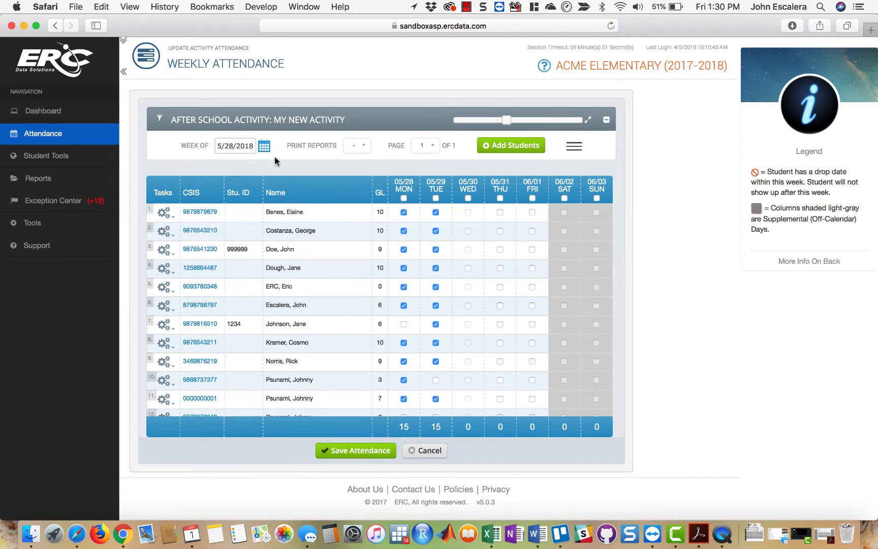
click(264, 146)
click(237, 221)
- Mark every student present for Monday 05/21 except those in rows 4, 8 and 10
click(403, 208)
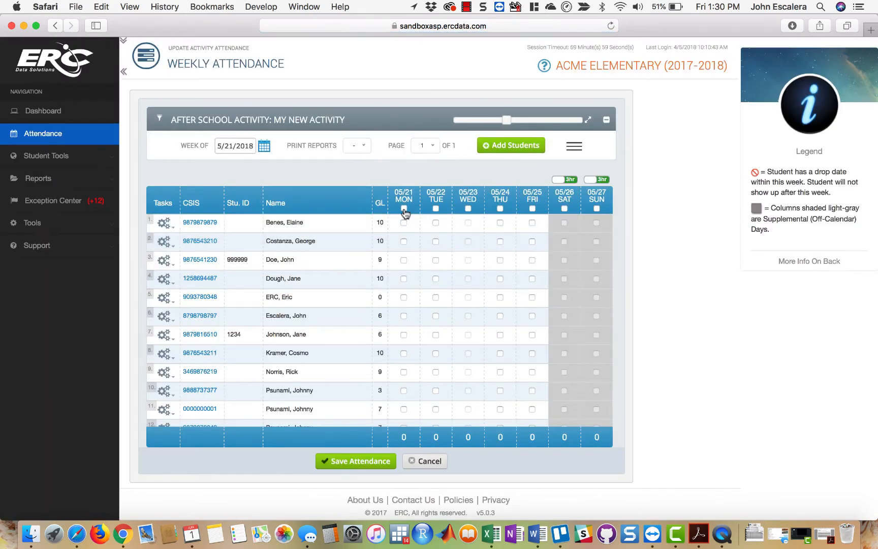
click(403, 278)
click(403, 353)
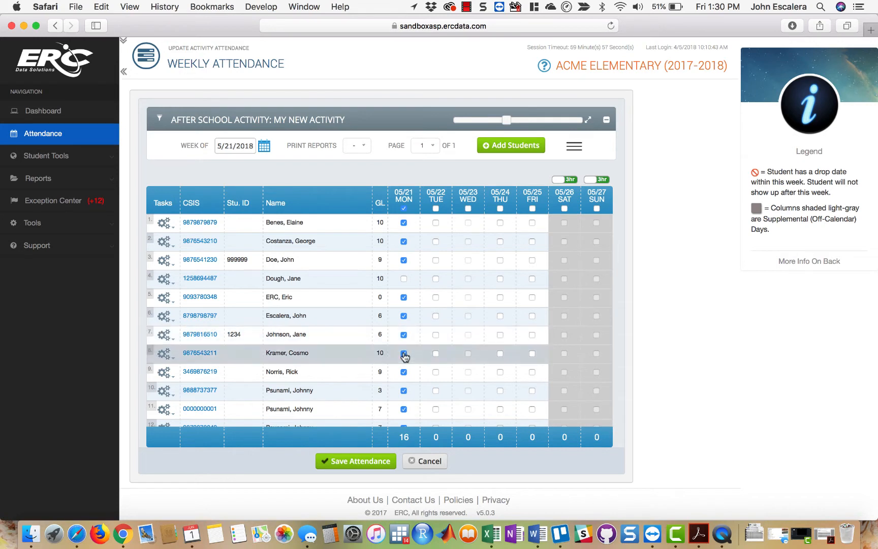
click(404, 390)
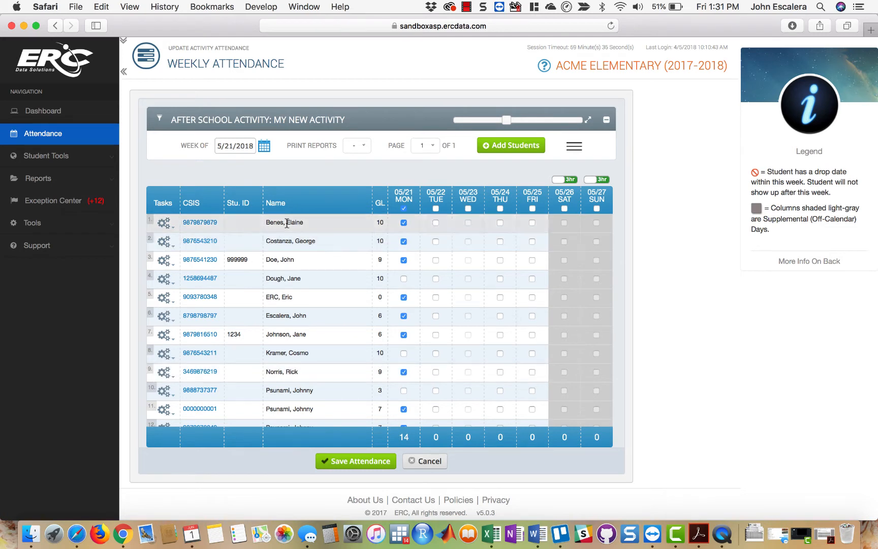
- Examine the attended dates and enrollment date in the details of the first student on the roster
click(206, 224)
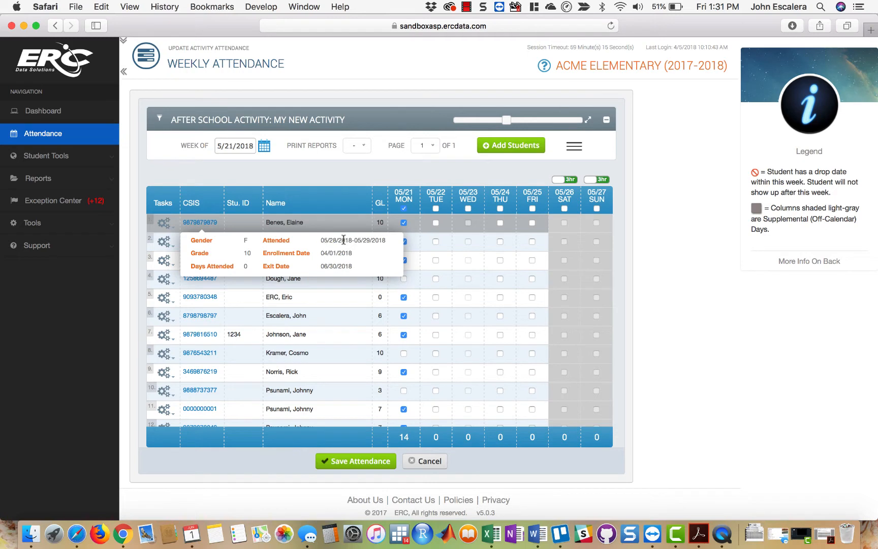
drag(344, 239, 390, 239)
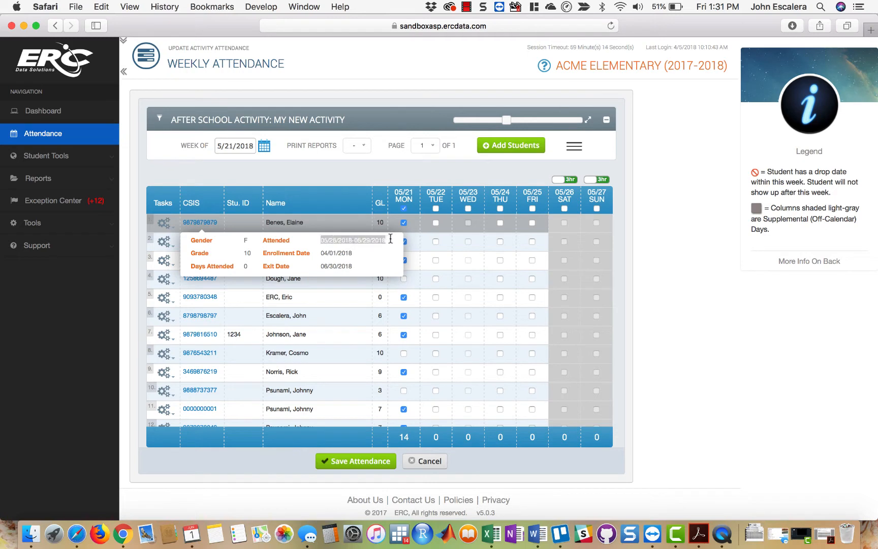
click(324, 252)
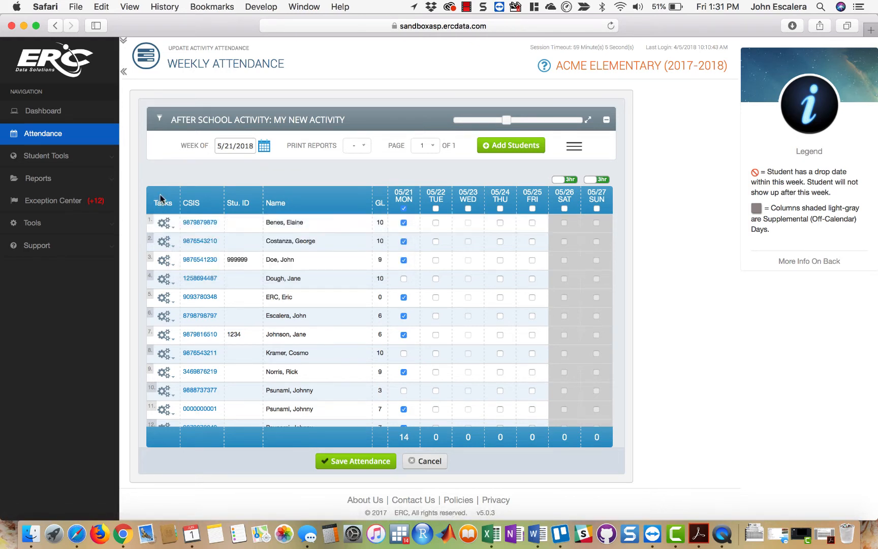
- Open the first student's record for editing, set the activity enrollment date to 5/29/2018, and try to save it
click(166, 225)
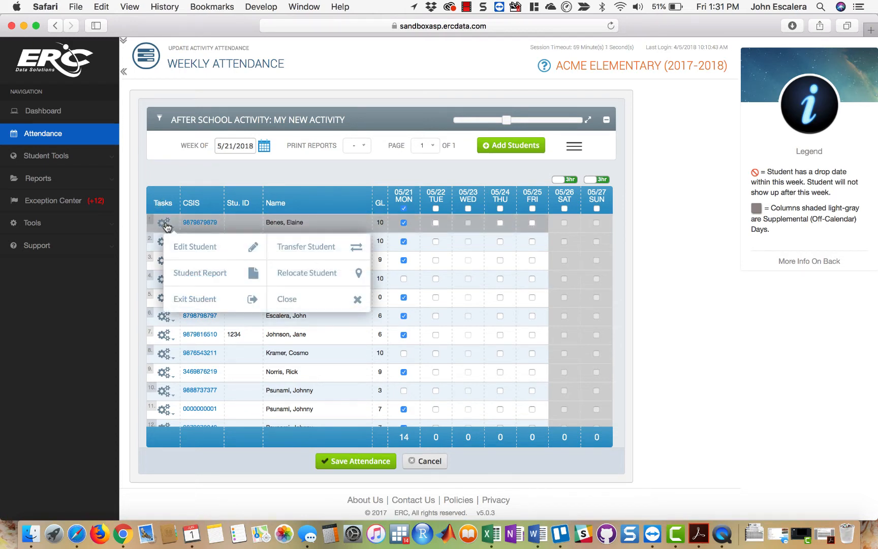
click(188, 245)
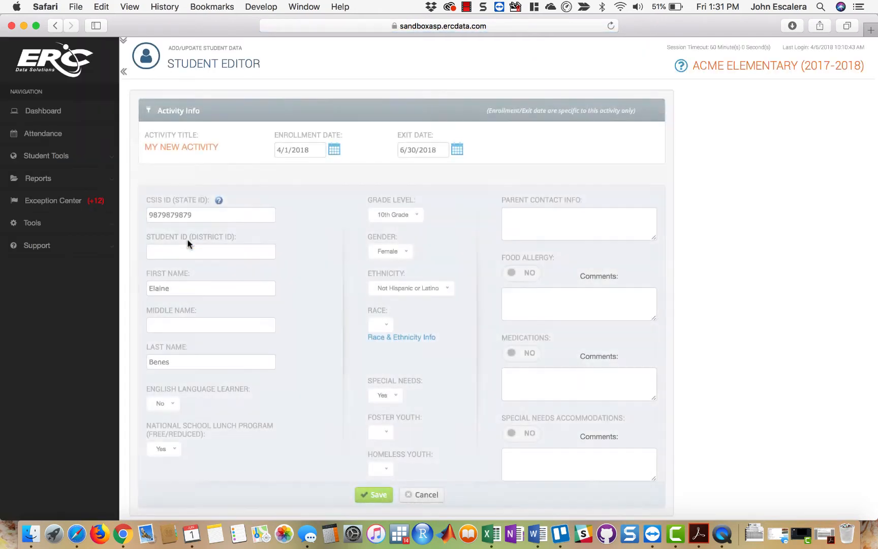
click(334, 150)
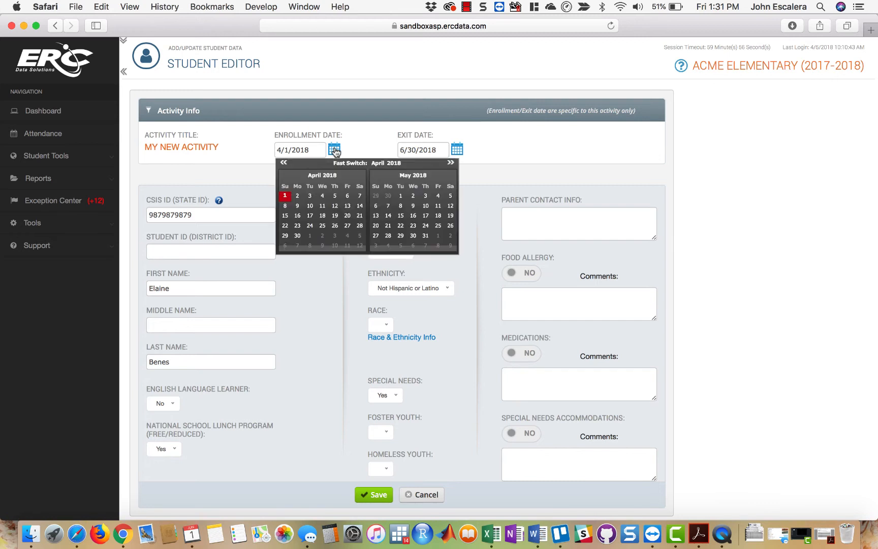
click(400, 237)
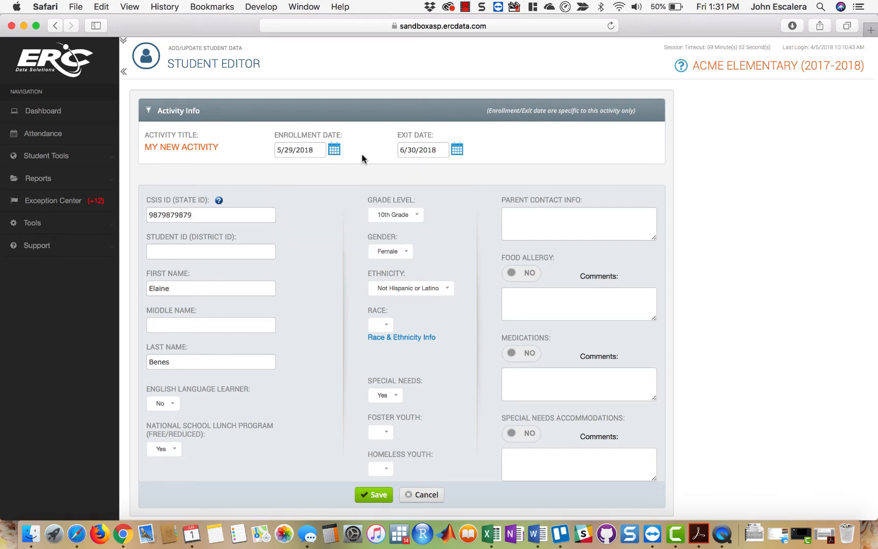
click(333, 148)
click(450, 162)
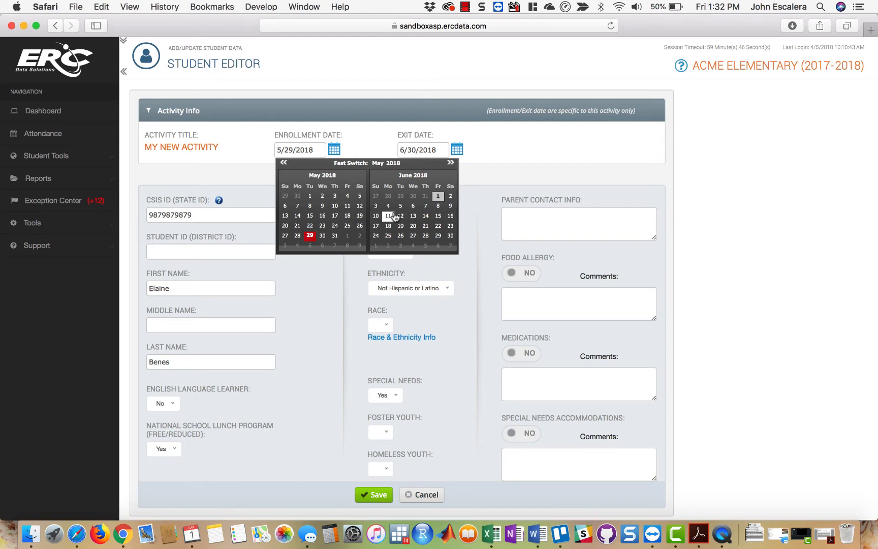
click(309, 235)
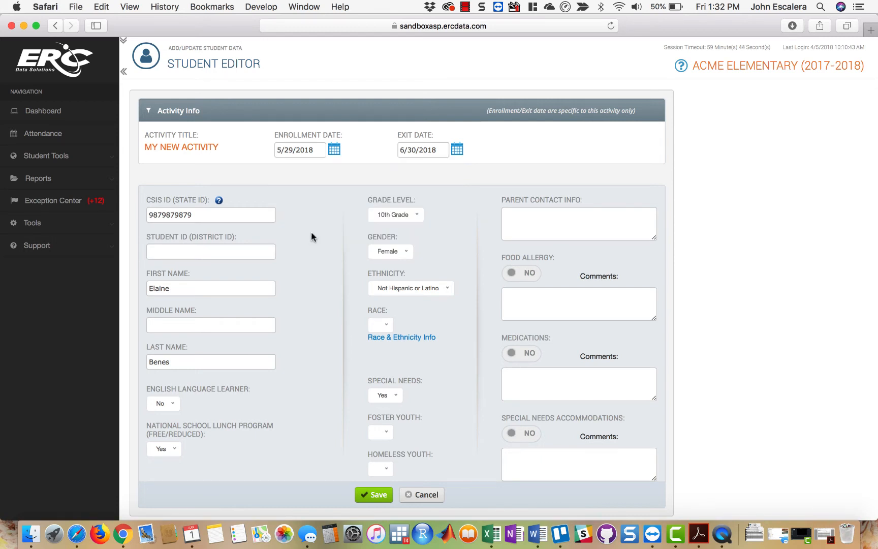
scroll(676, 221, down, 1)
click(376, 479)
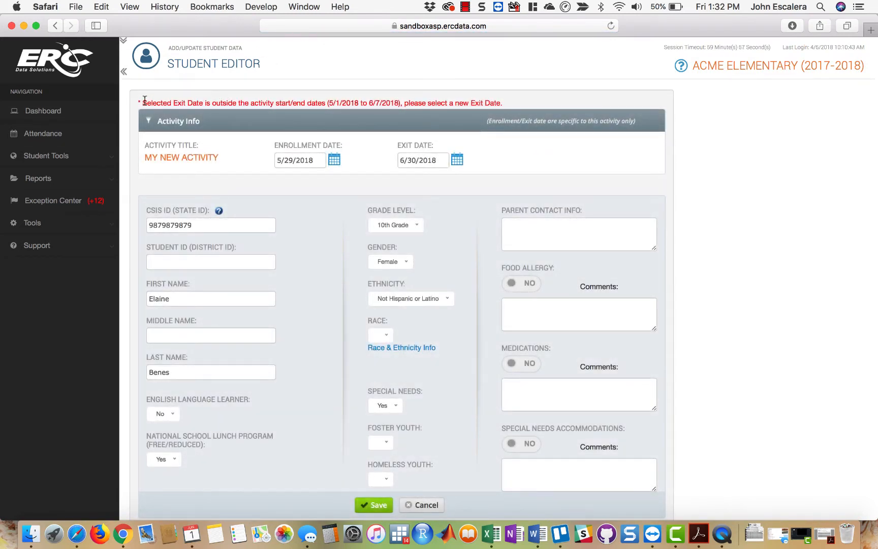
drag(144, 100, 310, 103)
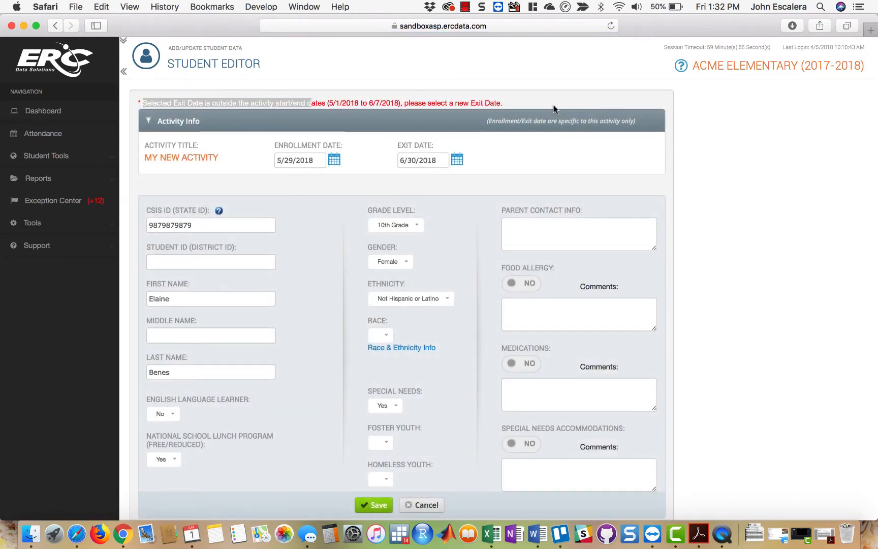
click(501, 108)
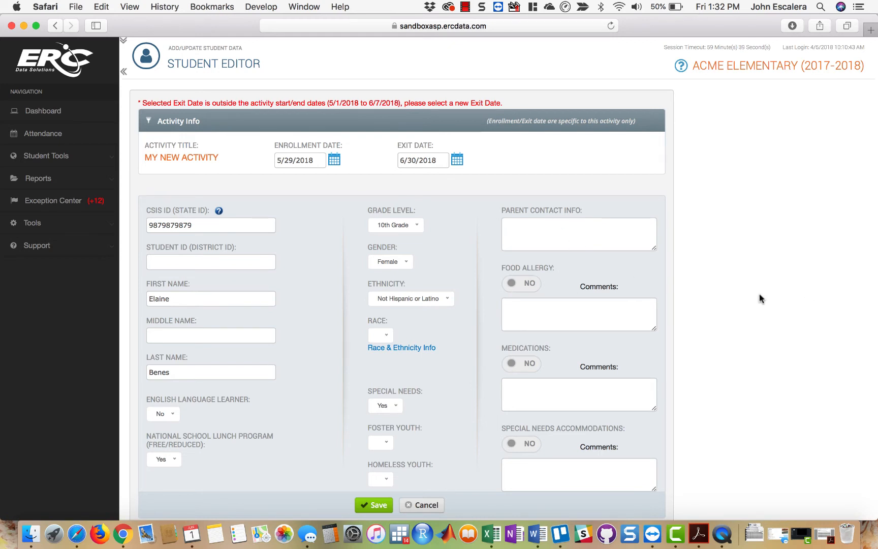
- Examine the state ID, name fields and available grade levels in the student's record without changing them
click(214, 226)
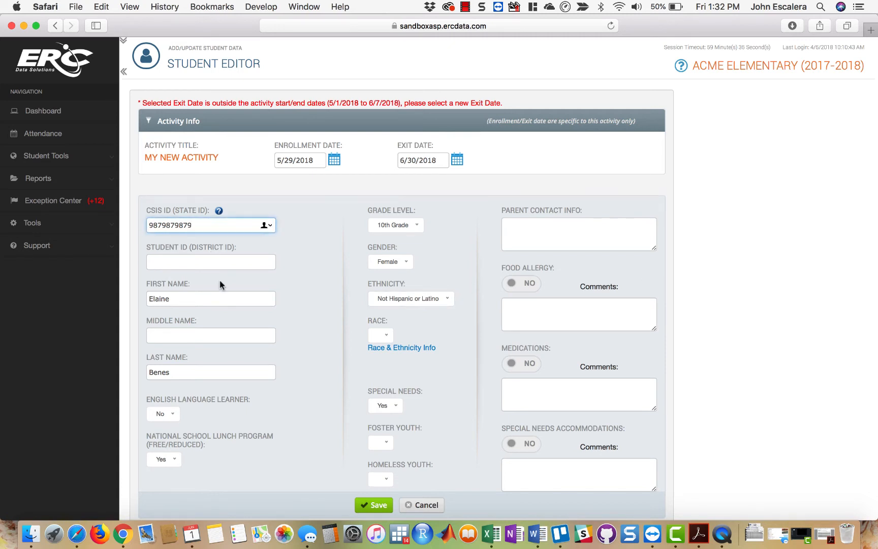
scroll(219, 284, down, 2)
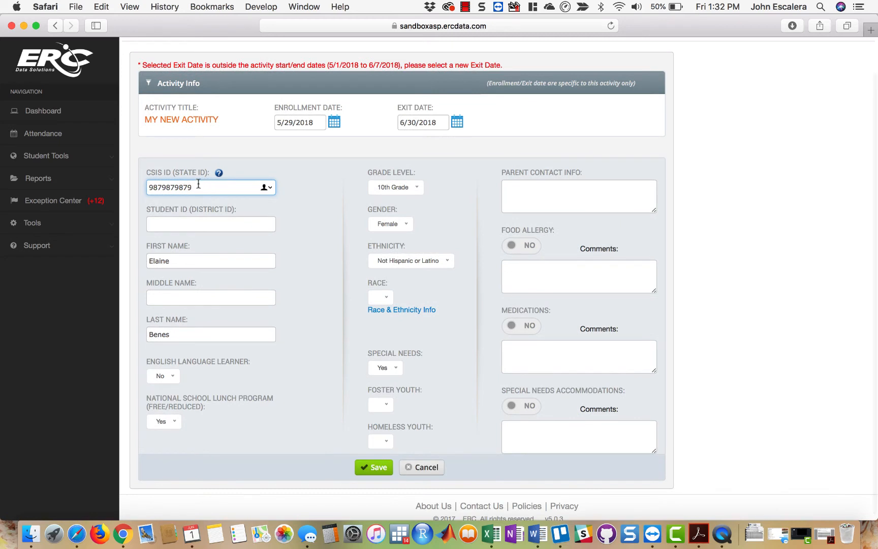
double_click(199, 185)
click(316, 263)
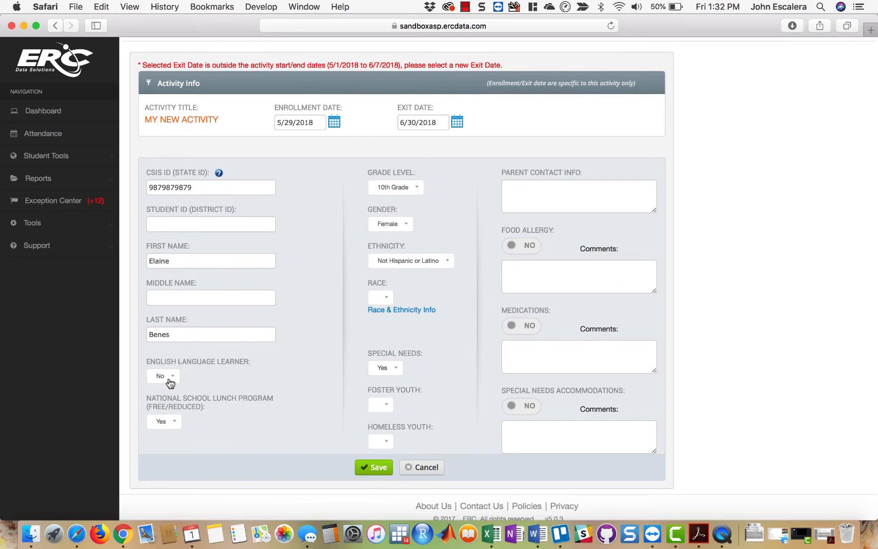
click(418, 189)
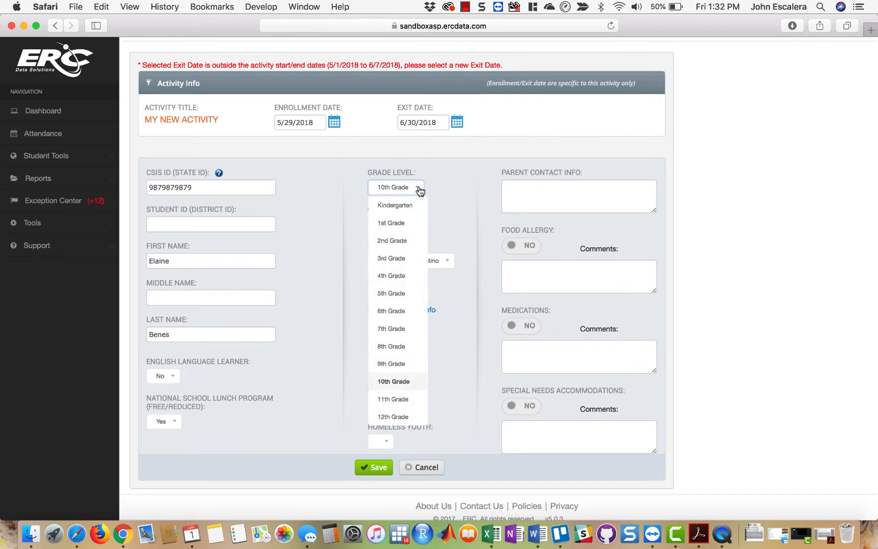
click(442, 182)
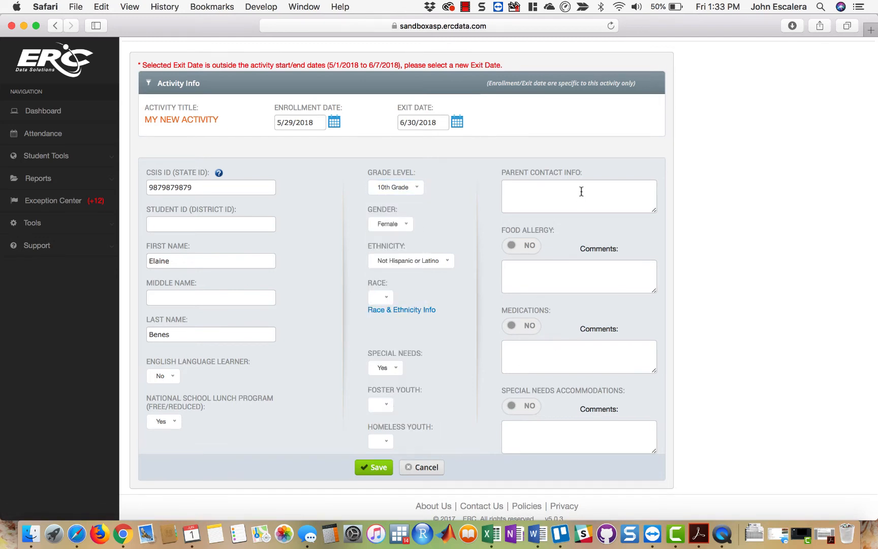
- Enter Peanuts and Milk on separate lines in the student's food allergy comments, and clear the comments again
click(565, 271)
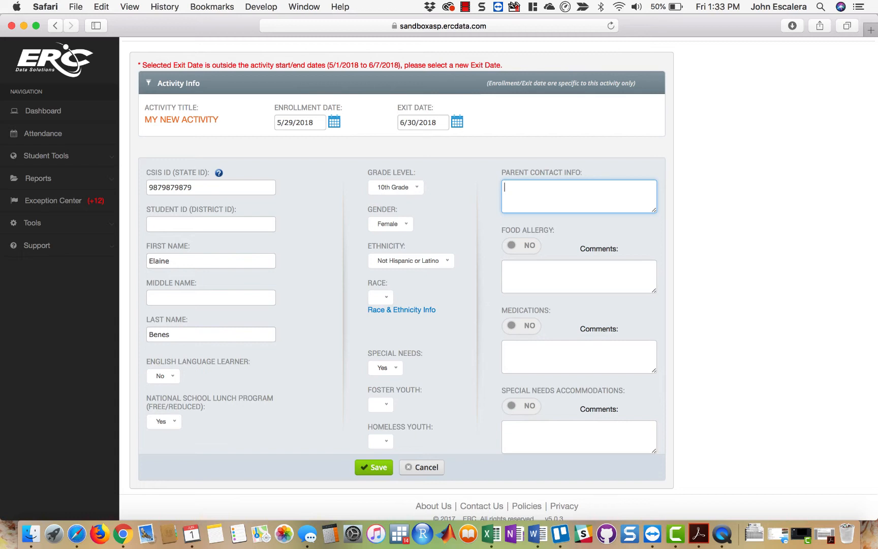
click(605, 277)
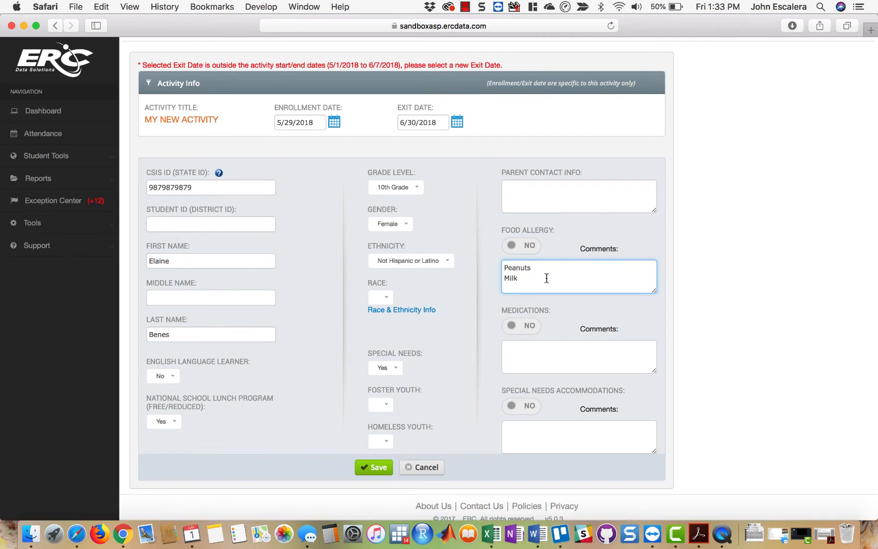
drag(546, 279, 477, 266)
key(BackSpace)
click(681, 292)
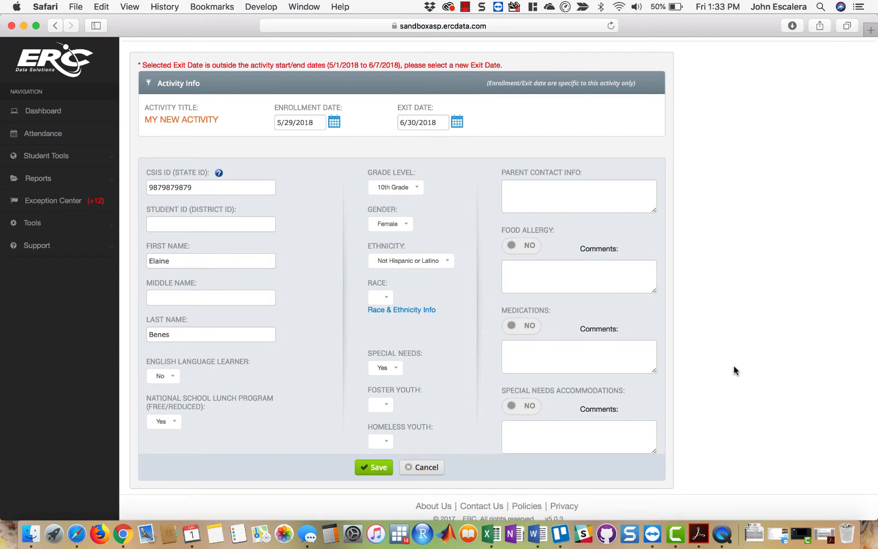
- Cancel editing the student's record and return to the weekly attendance
scroll(733, 370, down, 1)
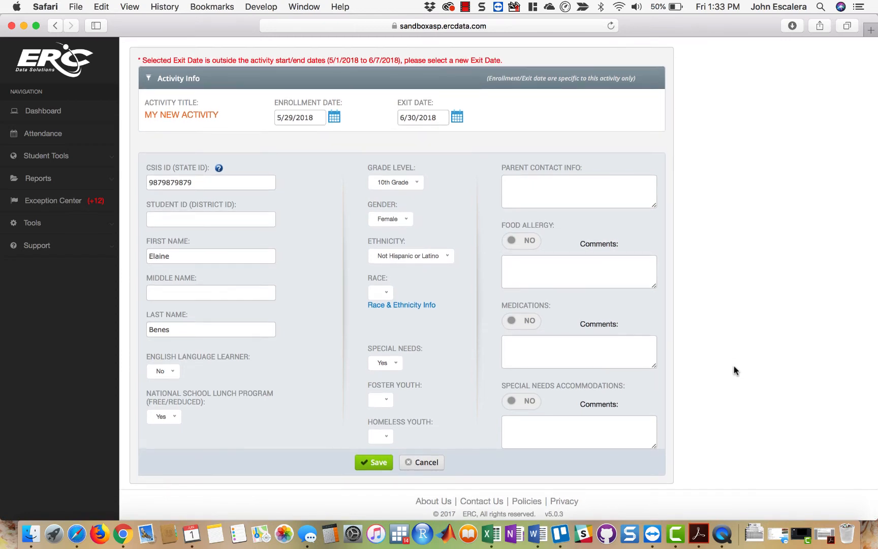
scroll(733, 369, up, 3)
scroll(733, 368, down, 3)
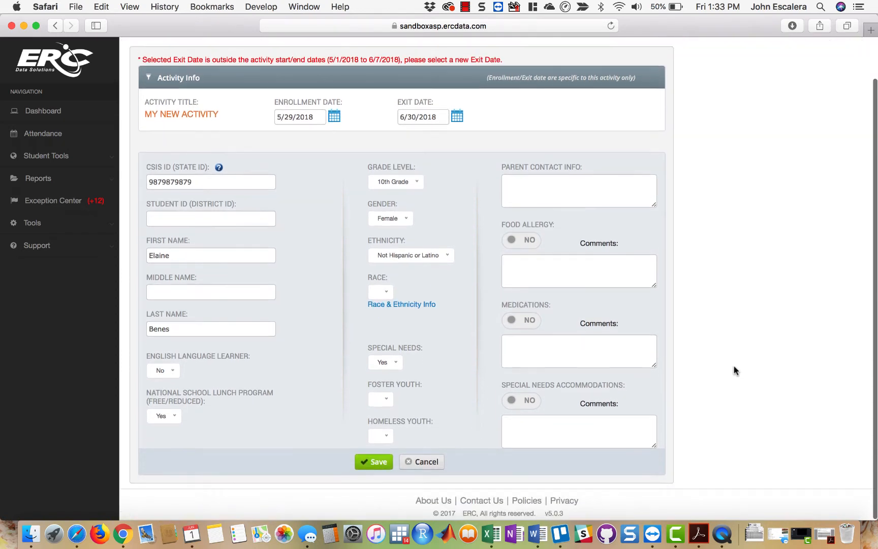
click(433, 463)
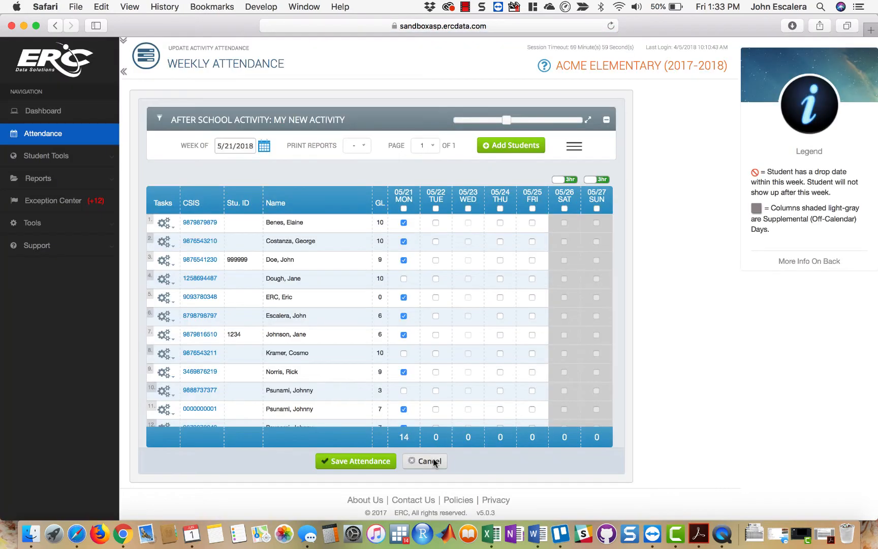
- Generate the student report for the first student on the roster and examine its attendance and activity summaries
click(167, 225)
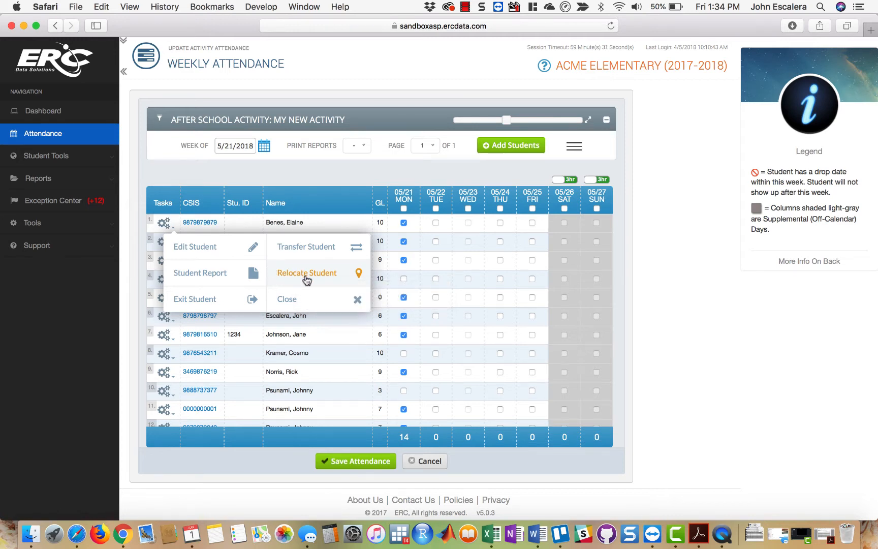
click(238, 277)
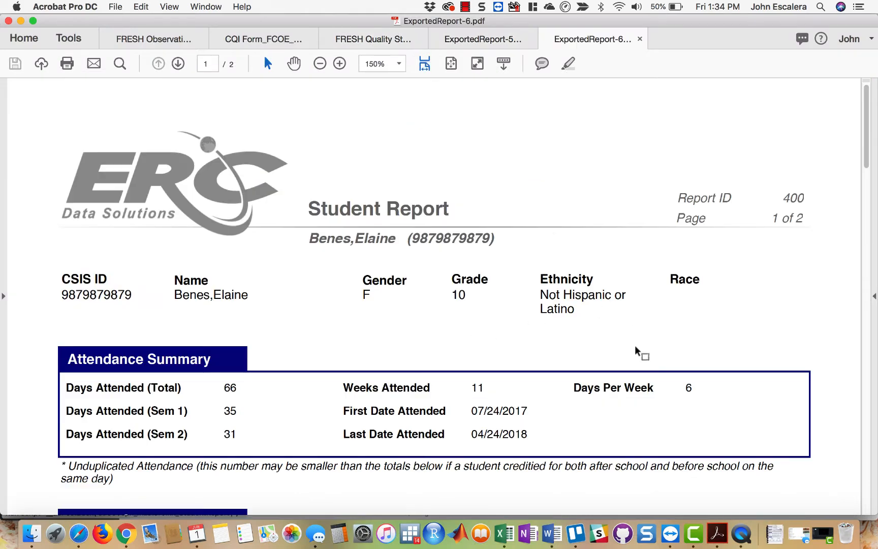
scroll(636, 350, down, 3)
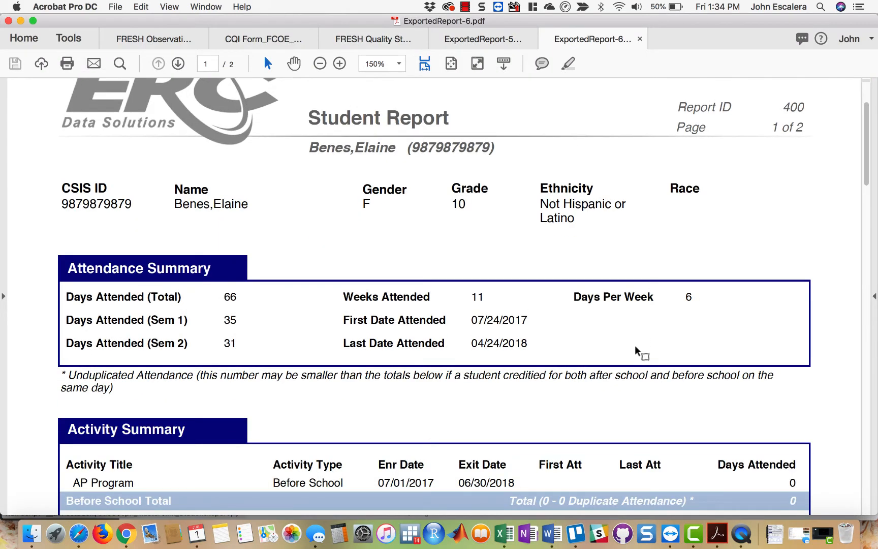
scroll(636, 351, down, 3)
click(437, 308)
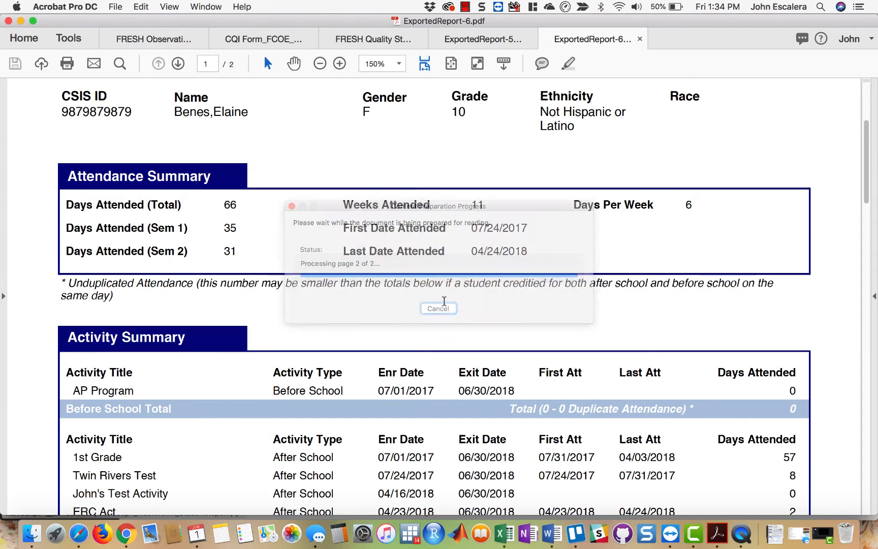
scroll(450, 304, down, 3)
scroll(450, 300, down, 1)
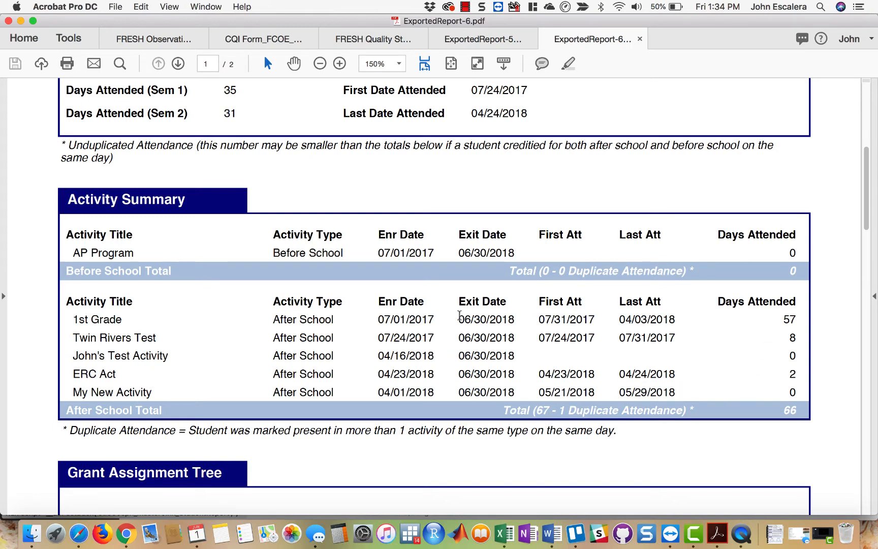
drag(458, 315, 789, 319)
click(788, 319)
- Examine the grant assignment tree and the annual attendance calendars in the student report
scroll(782, 394, down, 5)
scroll(785, 395, down, 20)
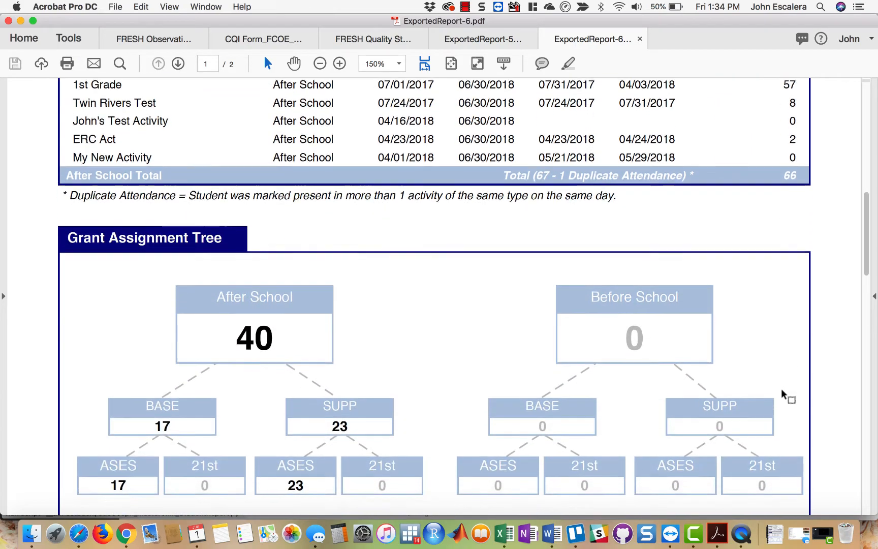
scroll(782, 389, down, 3)
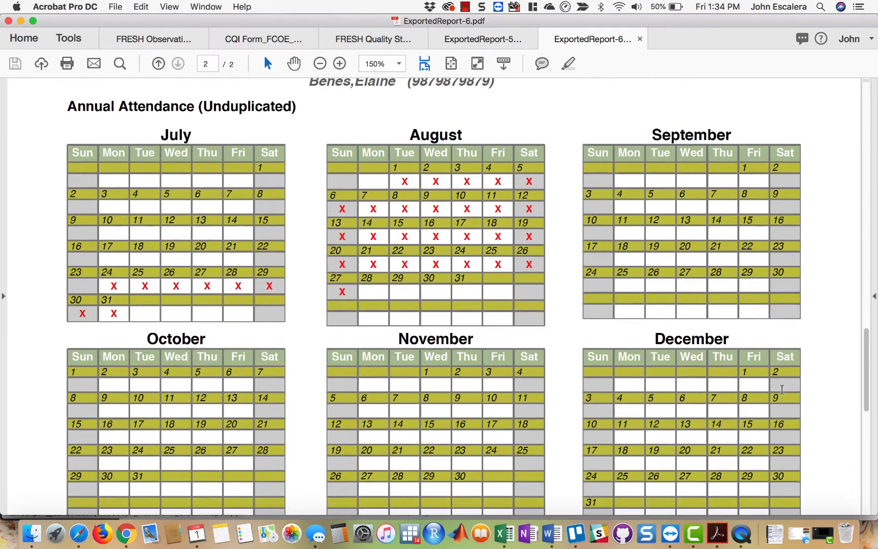
scroll(782, 390, down, 1)
scroll(782, 390, down, 15)
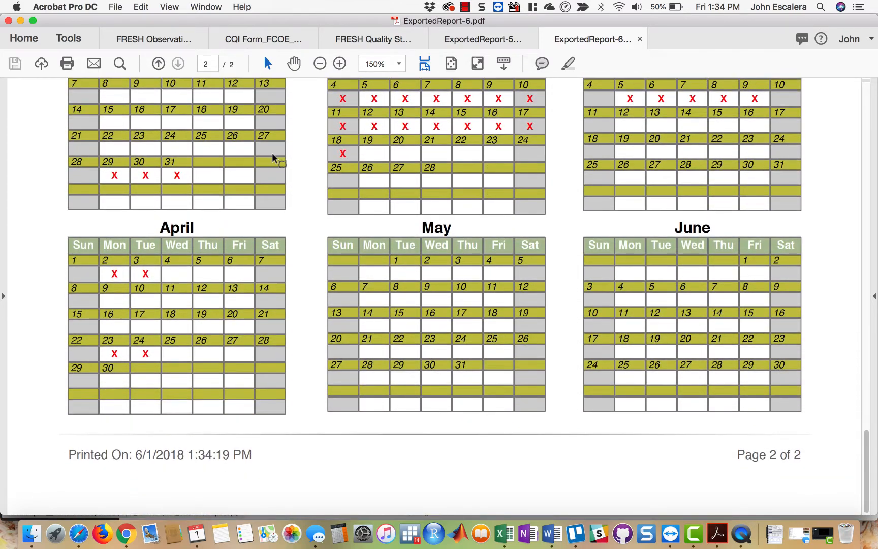
- Close the student report and the student's task options, and leave the weekly attendance without saving
click(21, 21)
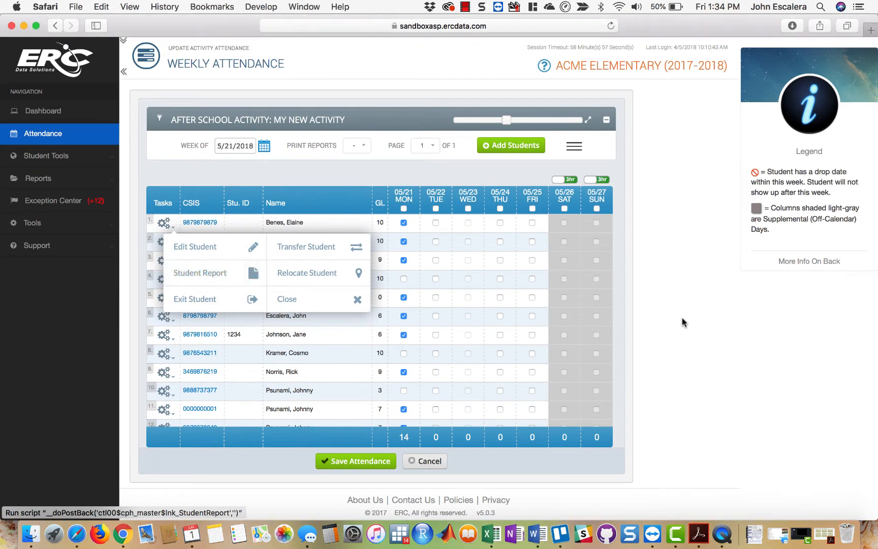
click(290, 300)
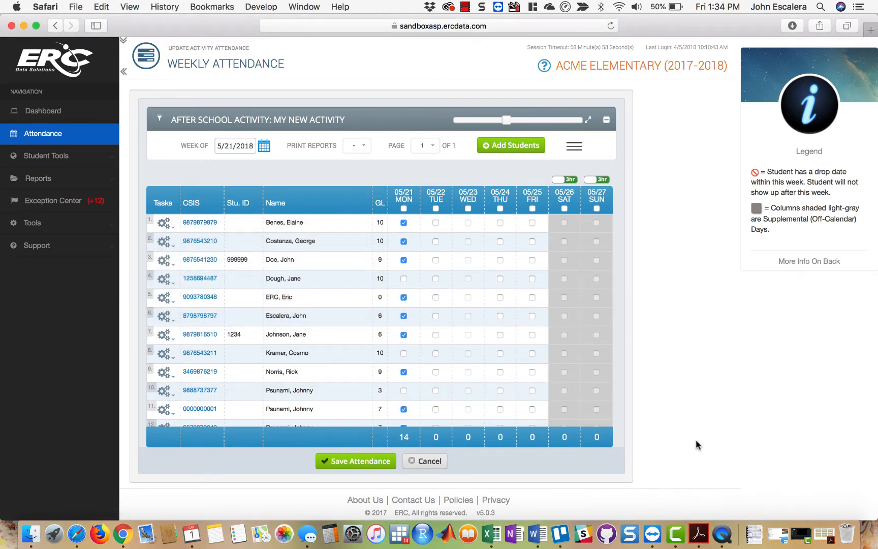
click(433, 460)
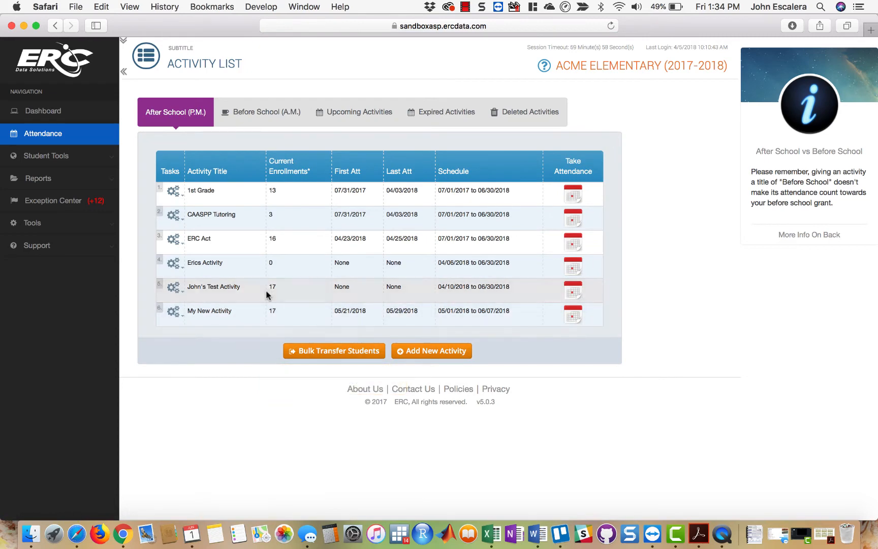
- In My New Activity, mark every student present for Thursday 05/31 except those in rows 3, 7 and 10, and save the attendance
click(576, 319)
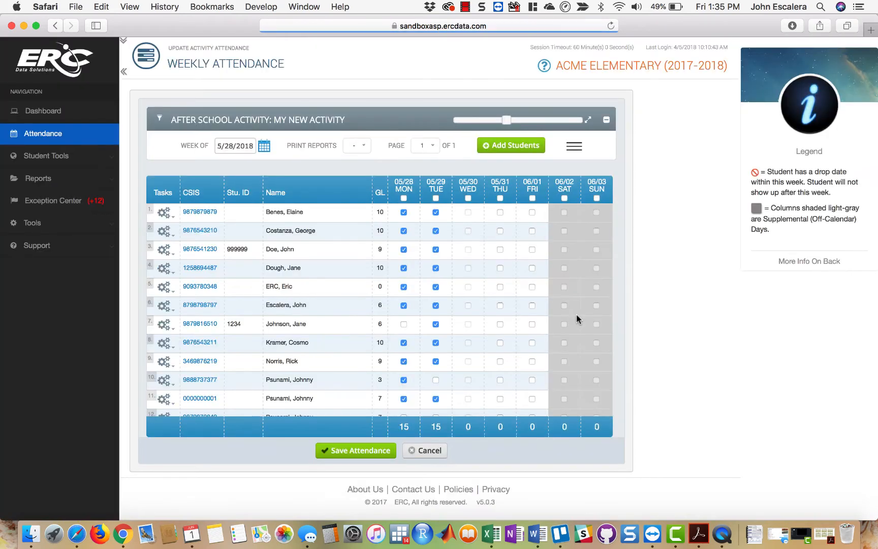
click(500, 198)
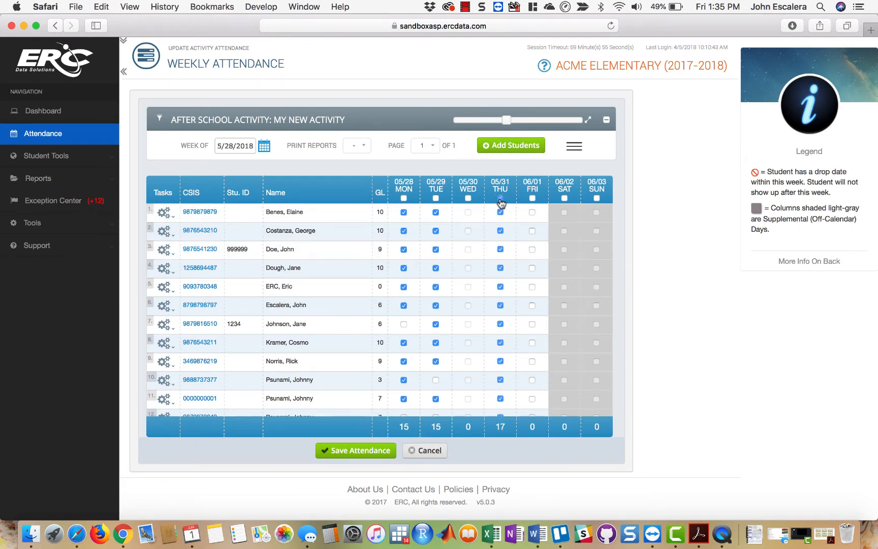
click(499, 249)
click(499, 324)
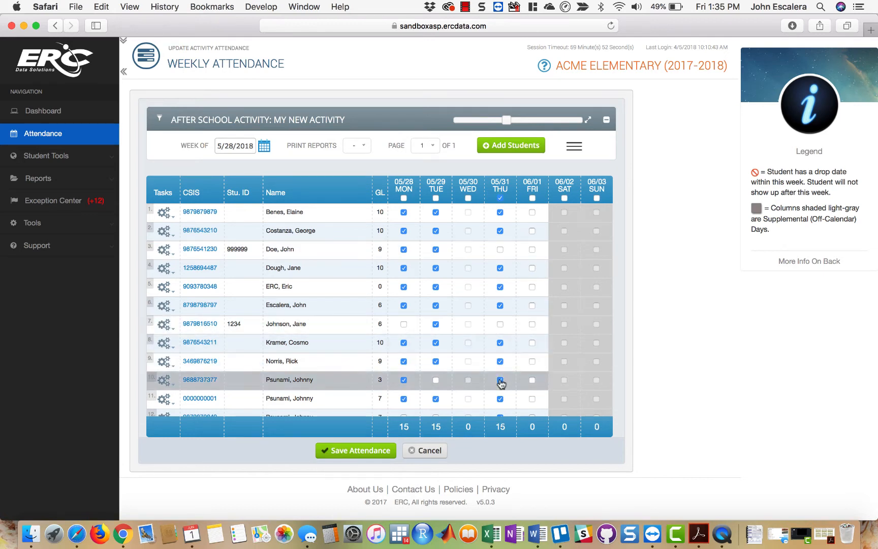
click(500, 379)
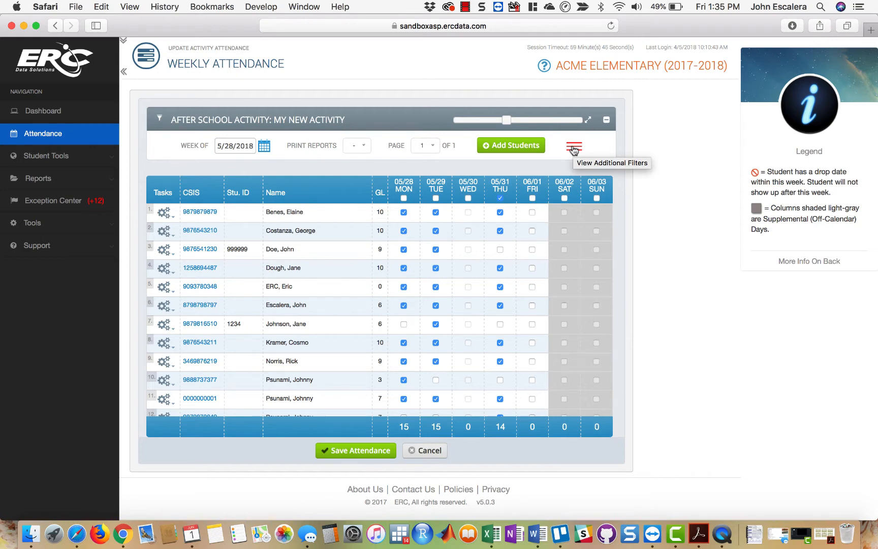
click(376, 449)
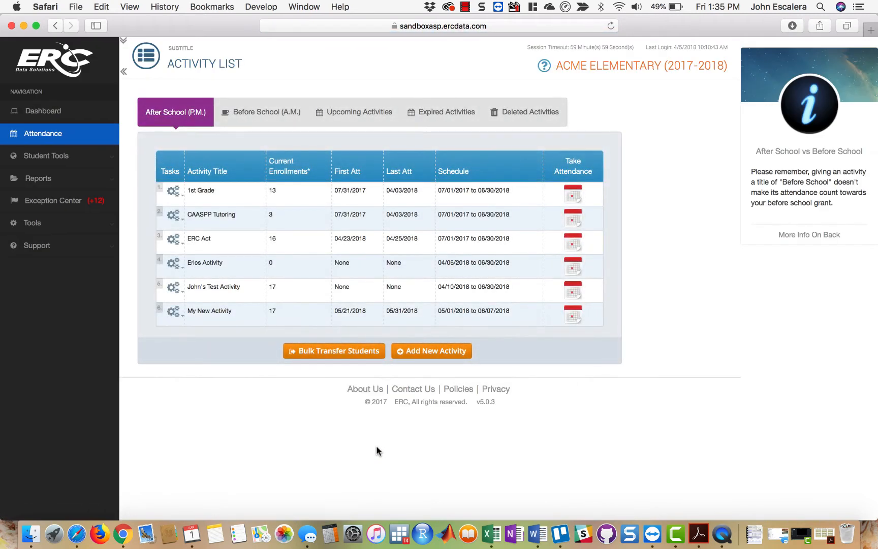
- Open the dashboard and examine the grant figures and the last grant recalculation run
click(65, 109)
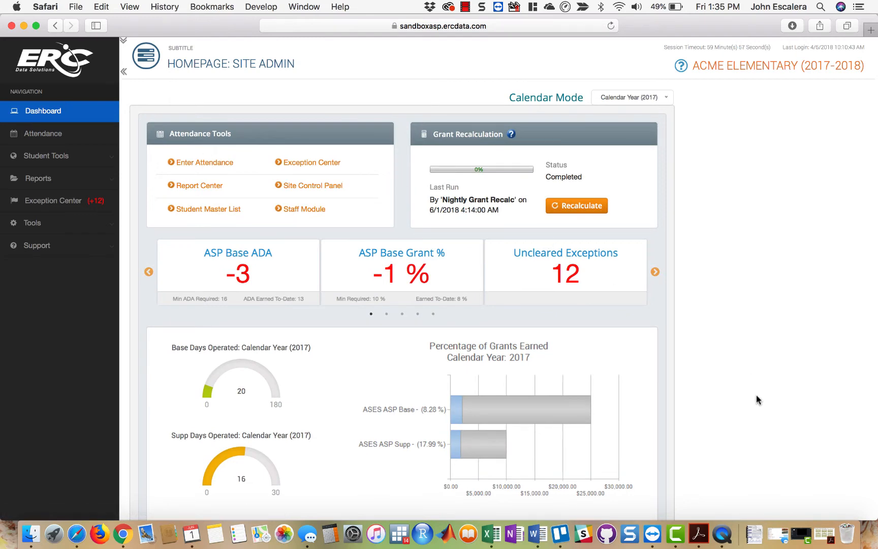
scroll(756, 395, down, 5)
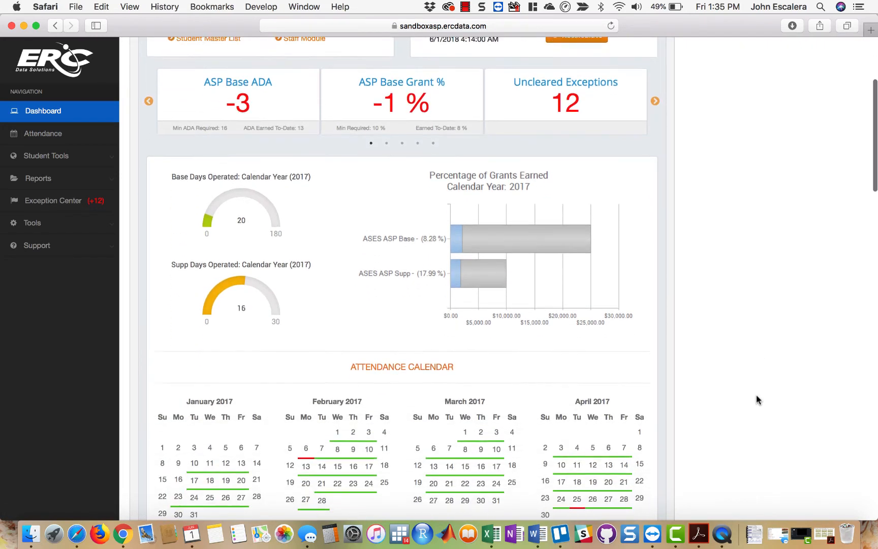
scroll(756, 394, up, 3)
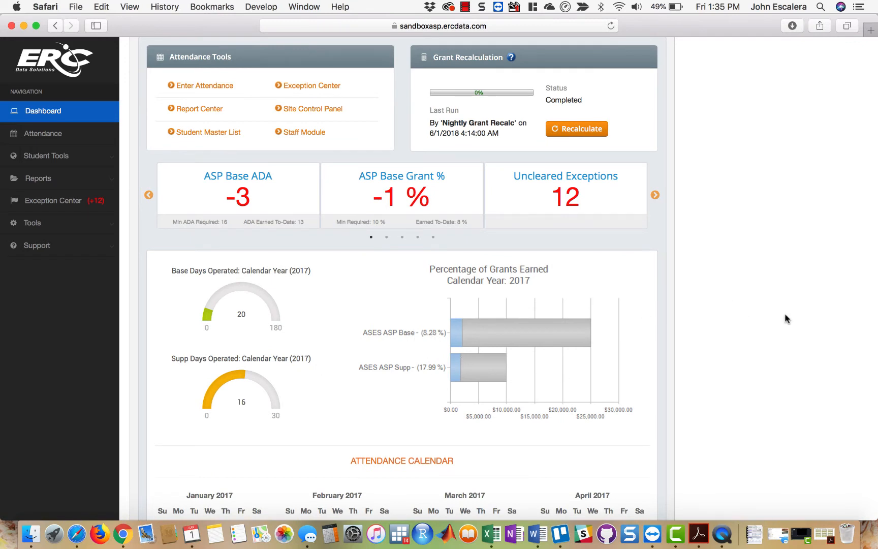
scroll(786, 319, up, 3)
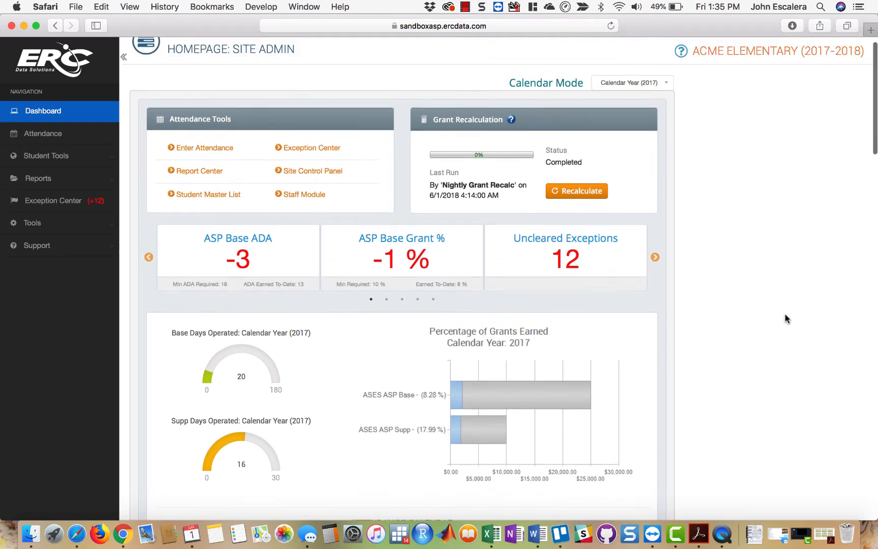
scroll(786, 318, up, 1)
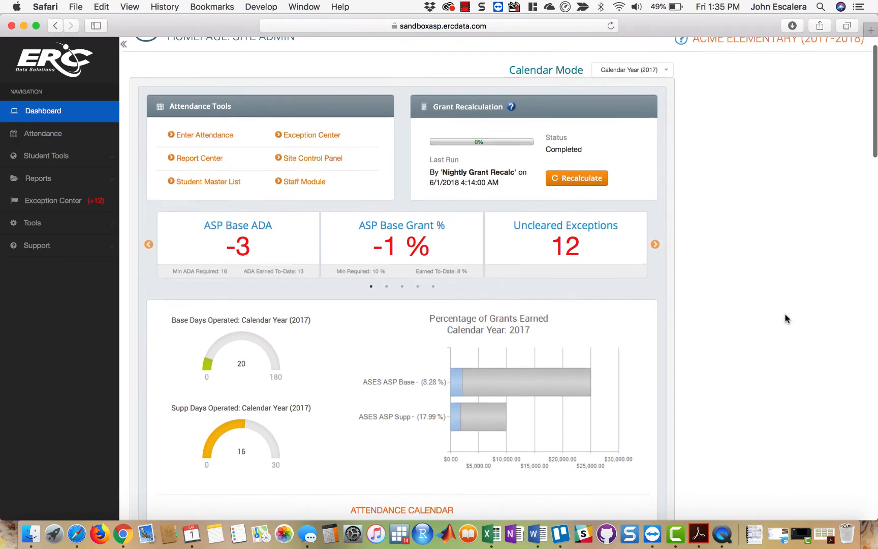
scroll(786, 318, up, 1)
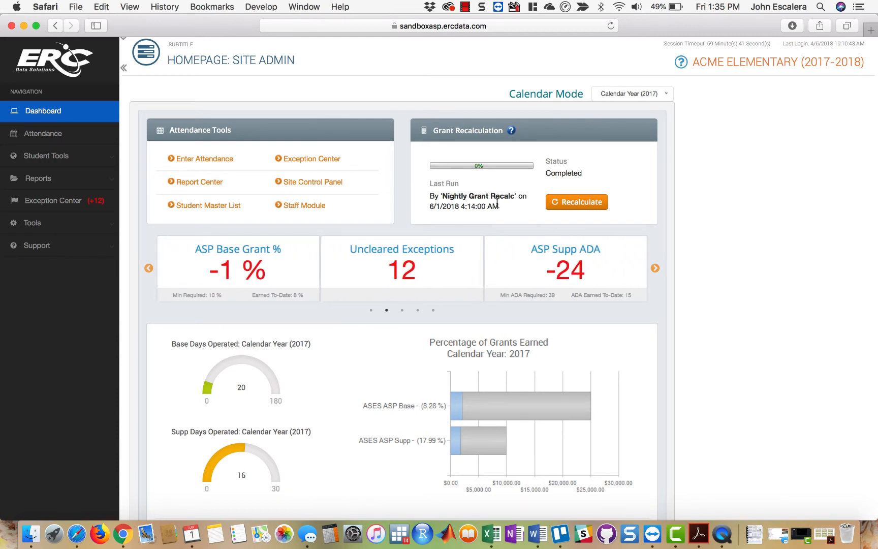
drag(498, 205, 419, 193)
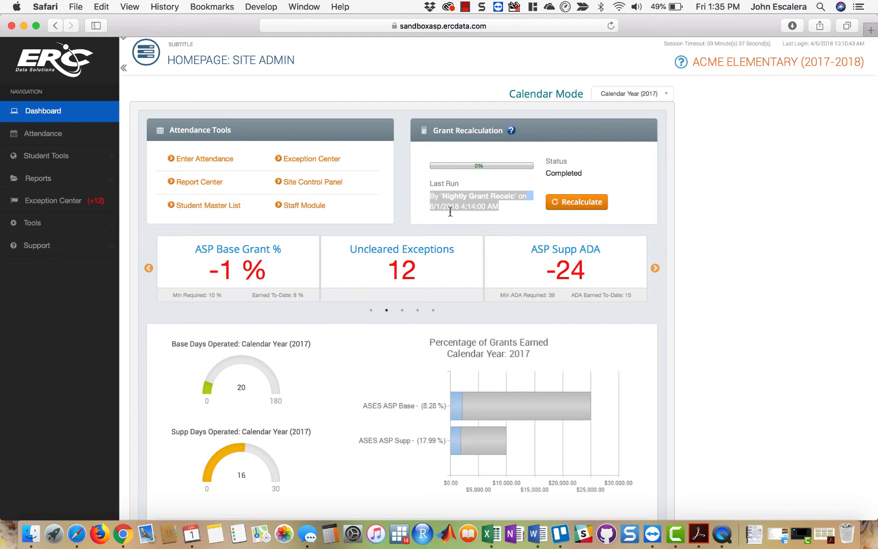
click(765, 276)
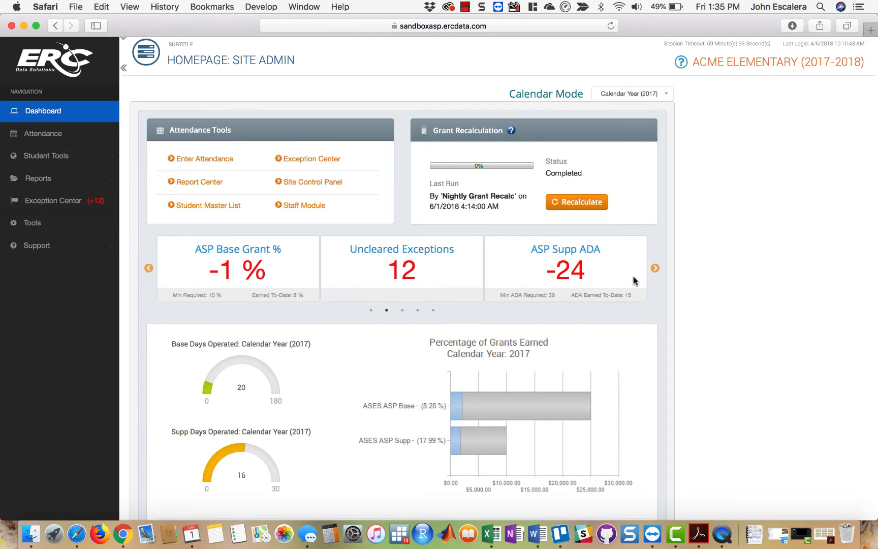
- Run the grant recalculation for the site from the dashboard
scroll(808, 395, down, 6)
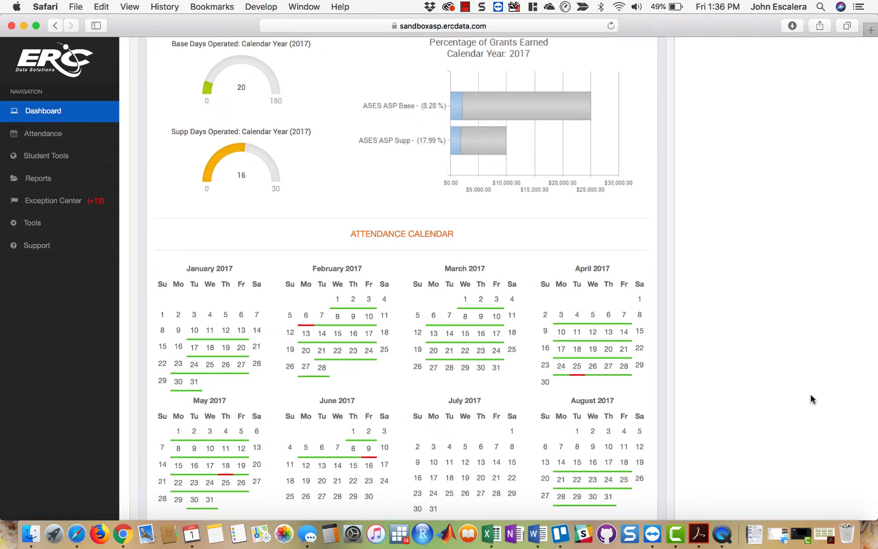
scroll(810, 394, up, 6)
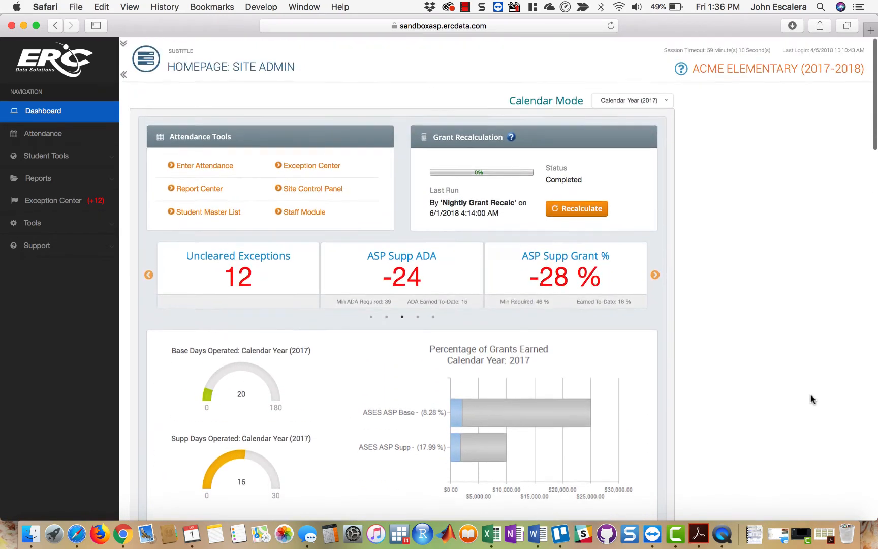
click(580, 210)
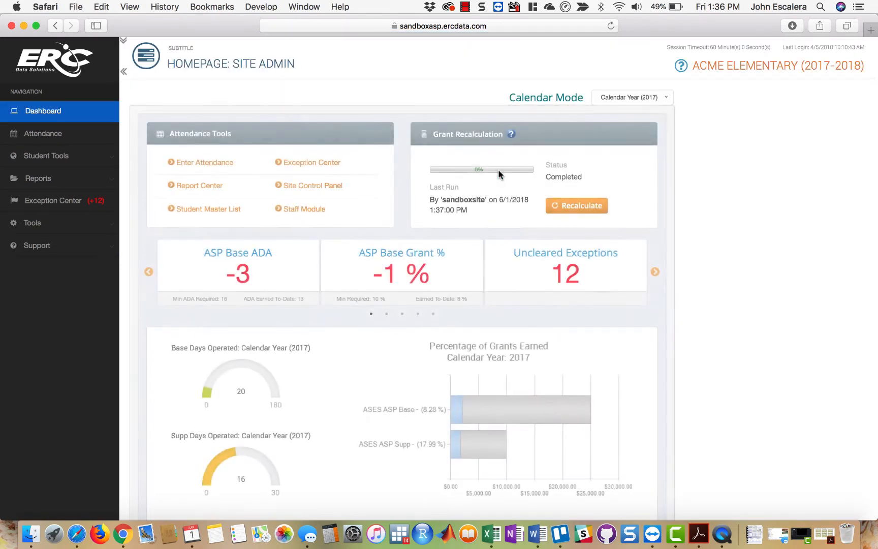
- Examine the recalculated dashboard's days-operated gauges, attendance calendar, ADA forecasting tables, and attendance and grade composition charts
scroll(712, 315, down, 5)
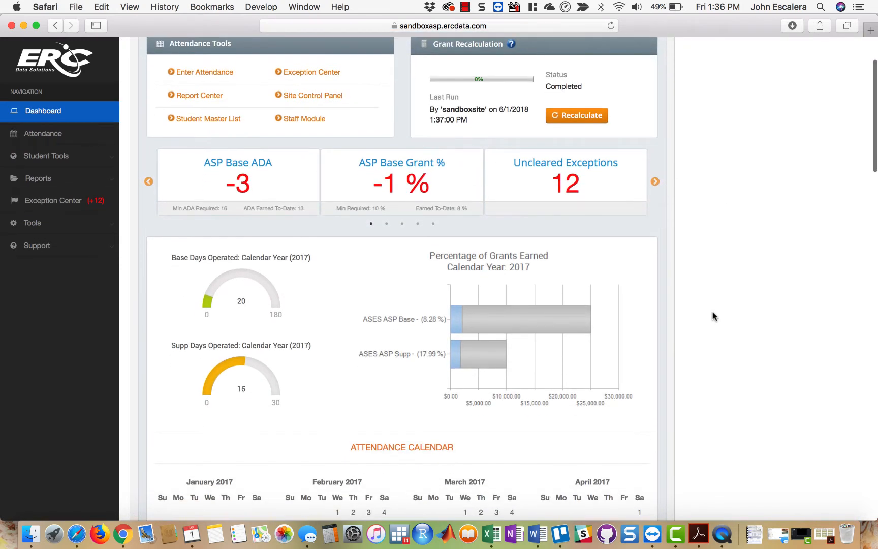
scroll(712, 316, down, 3)
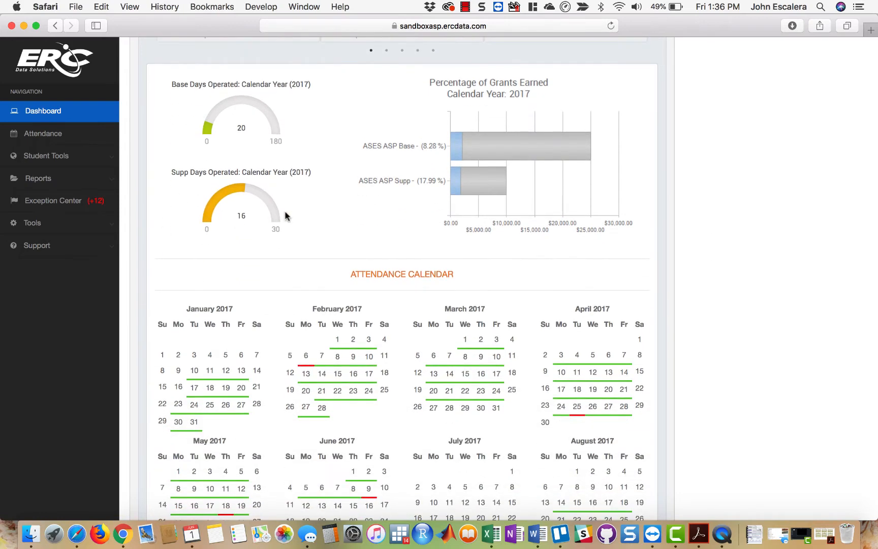
scroll(771, 349, up, 8)
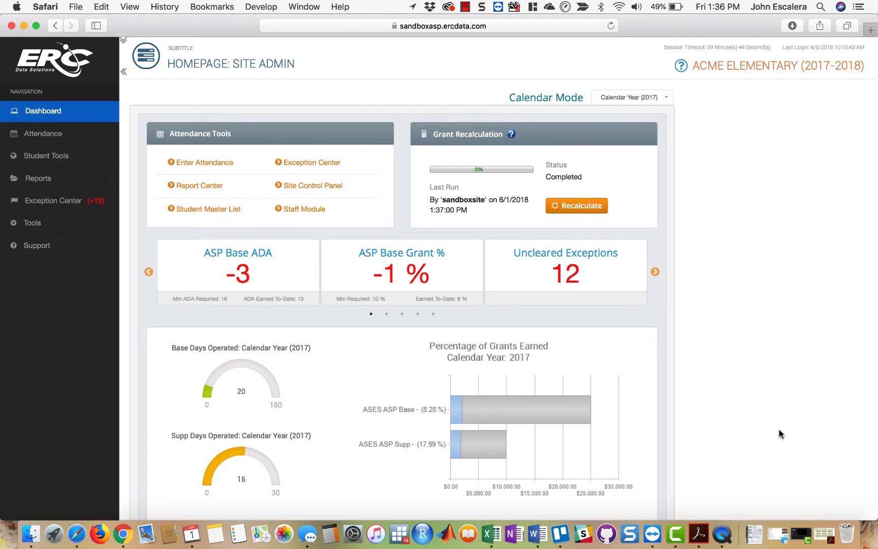
scroll(780, 433, down, 3)
scroll(780, 433, down, 15)
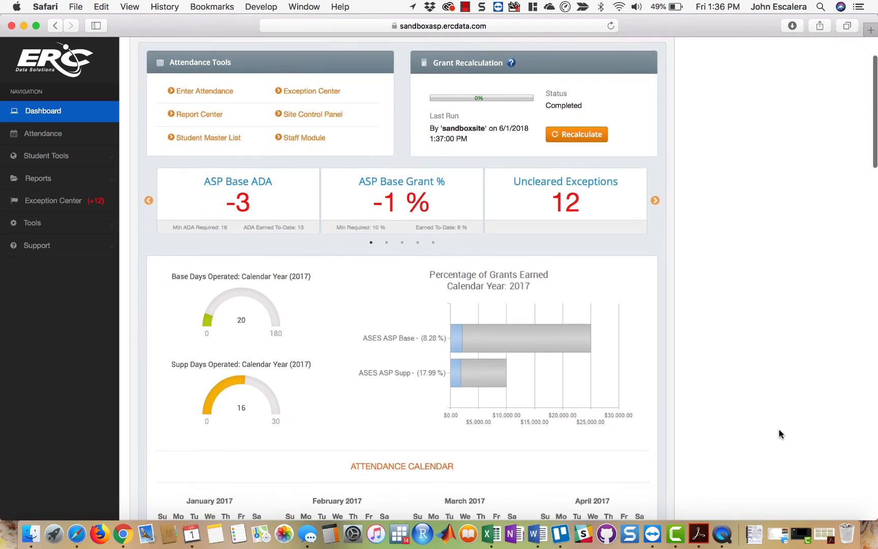
scroll(778, 430, down, 5)
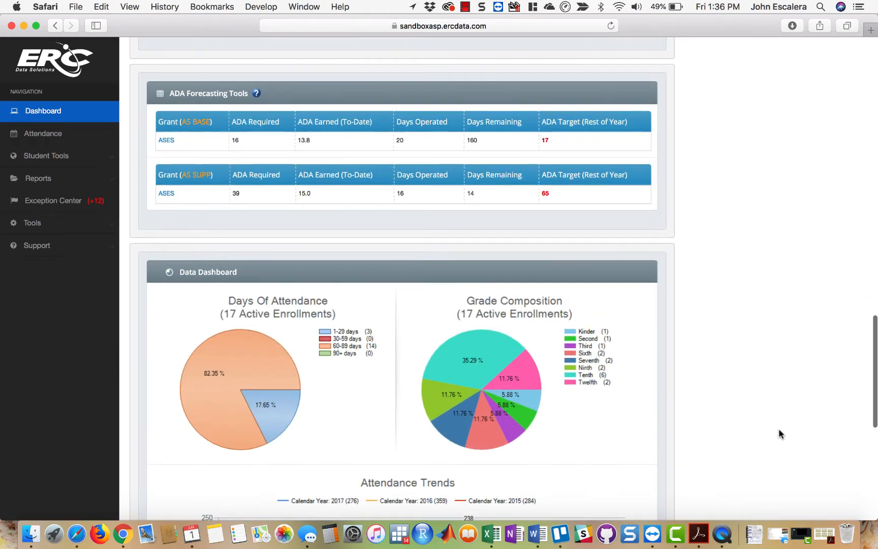
scroll(778, 431, up, 12)
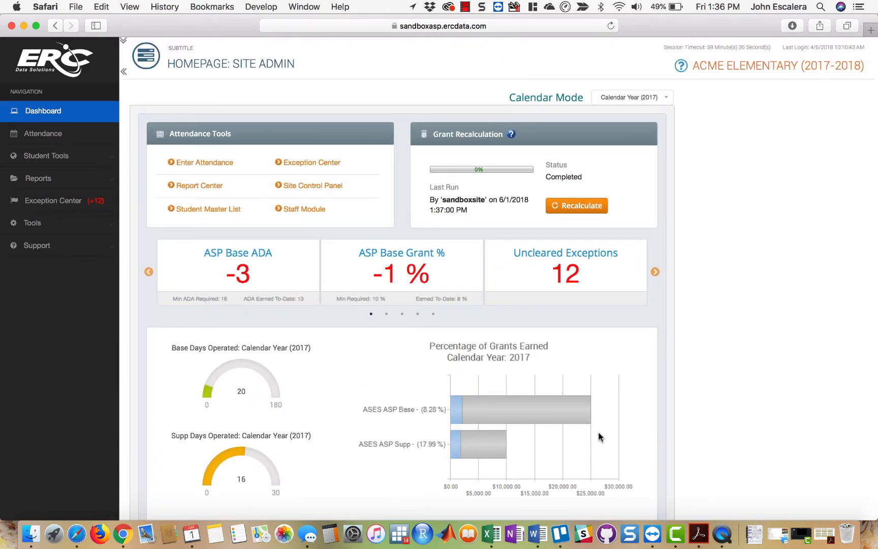
- Examine the Percentage of Grants Earned chart and attendance calendar, and return the summary cards to ASP Base ADA
scroll(597, 433, down, 2)
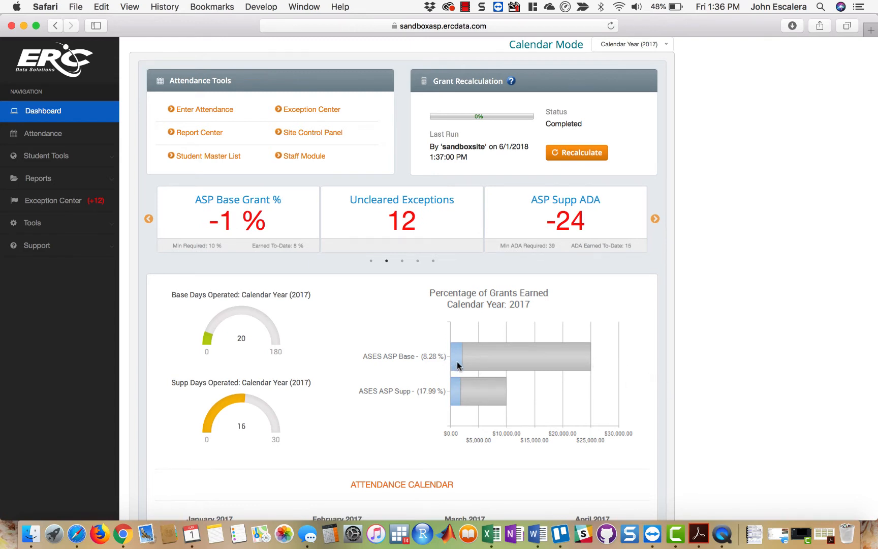
mouse_move(456, 361)
scroll(752, 293, down, 5)
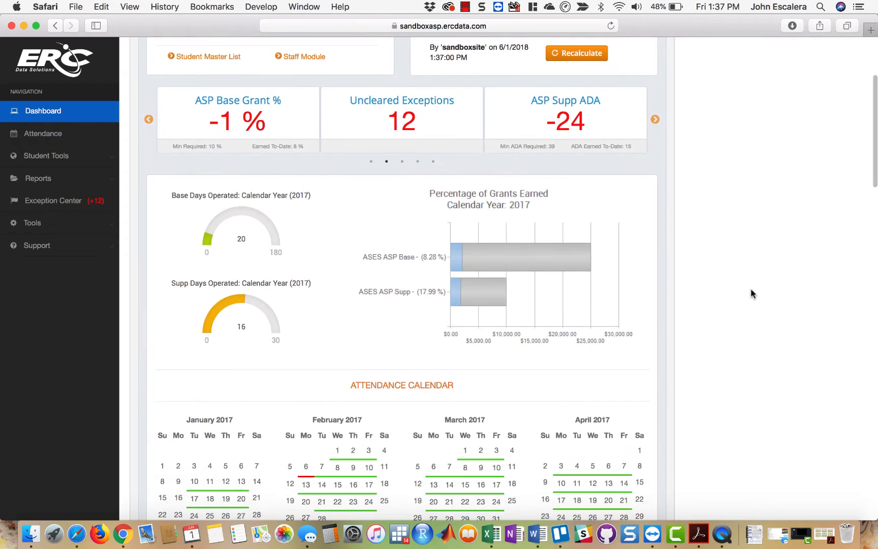
scroll(752, 294, down, 2)
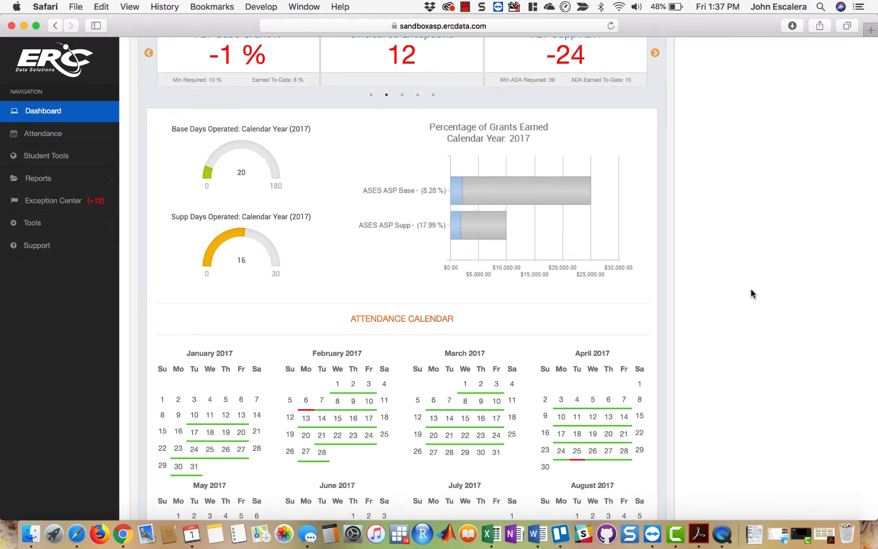
scroll(751, 294, up, 7)
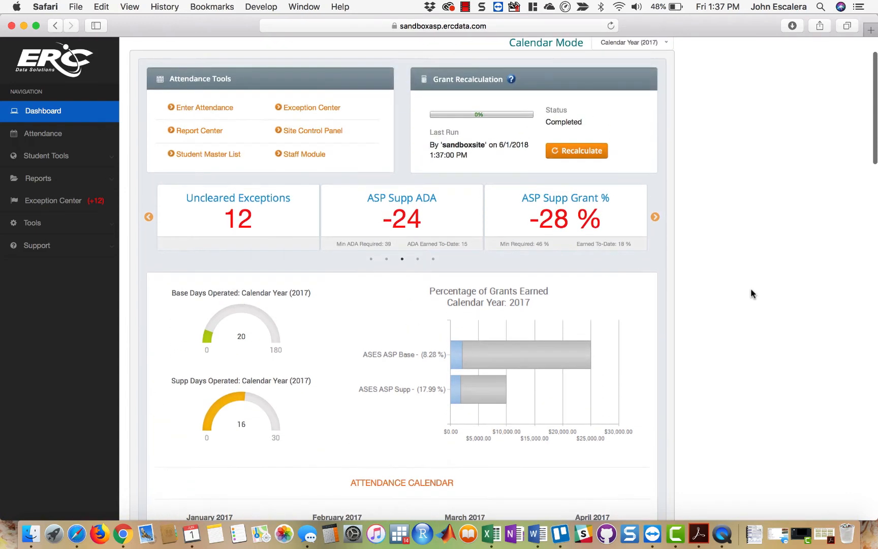
scroll(751, 293, up, 3)
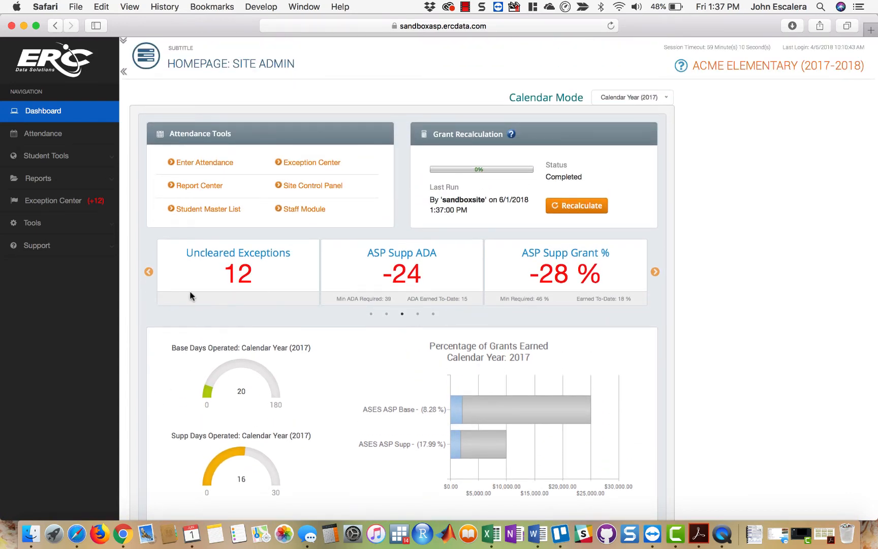
click(149, 273)
click(149, 273)
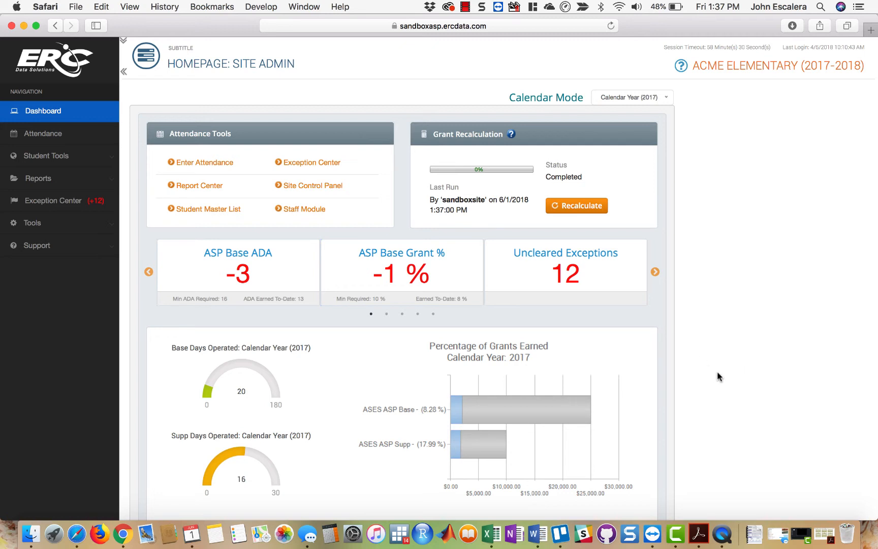
- Advance the summary cards by one and examine the days-operated gauges, Percentage of Grants Earned chart, and 2017 attendance calendar
click(655, 272)
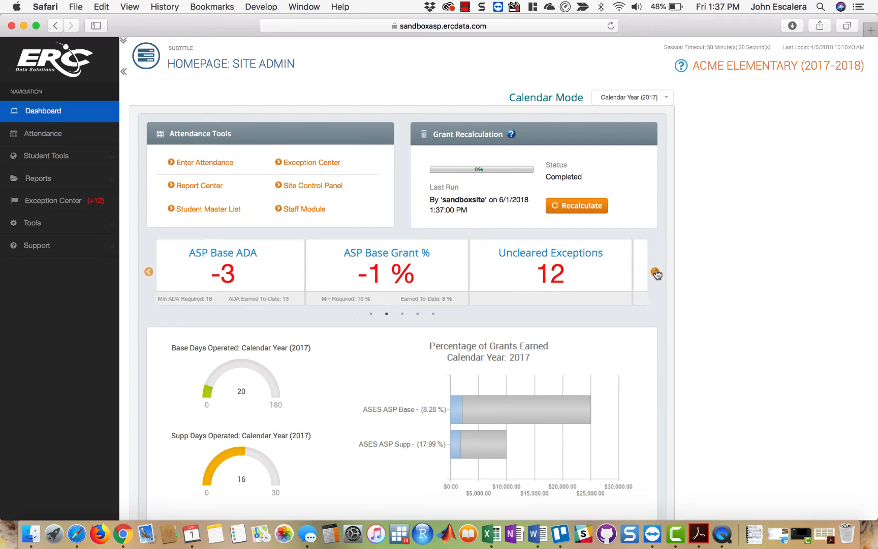
scroll(713, 359, down, 2)
scroll(713, 359, down, 4)
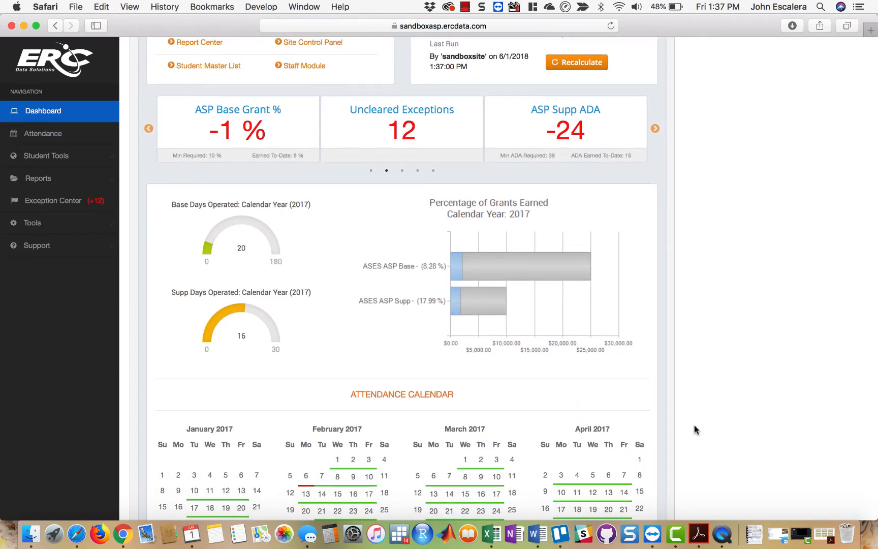
scroll(693, 421, down, 3)
scroll(694, 421, down, 10)
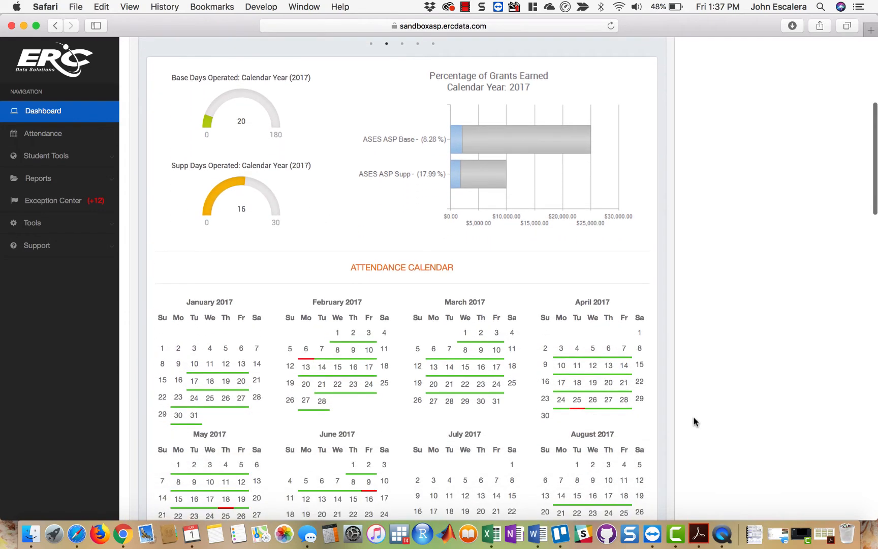
scroll(693, 420, down, 3)
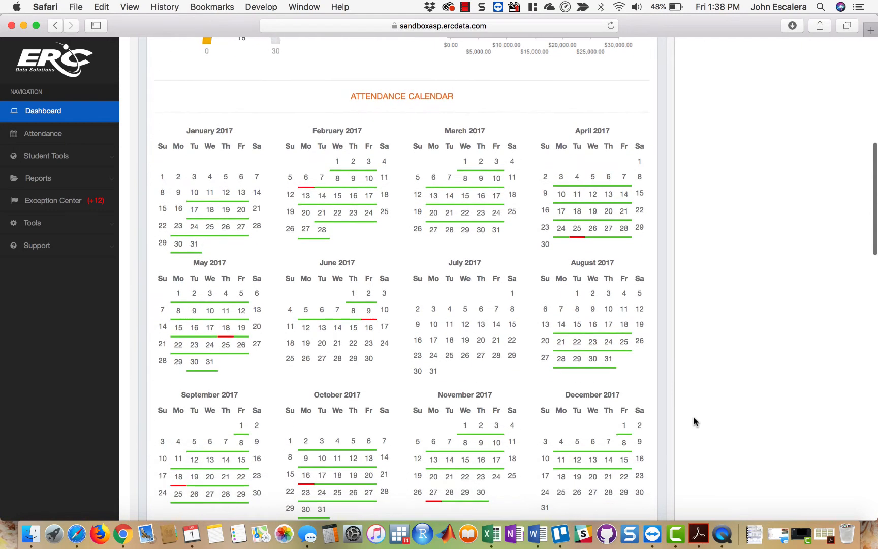
scroll(693, 415, up, 1)
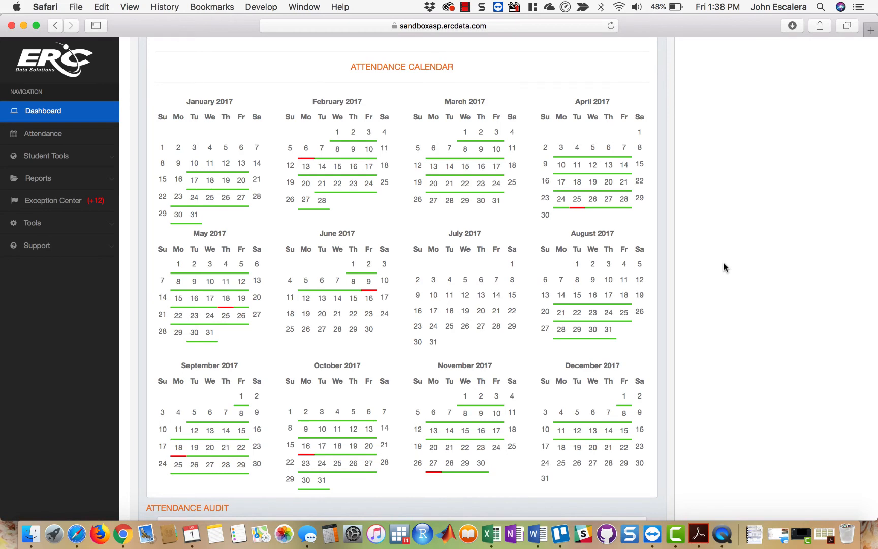
scroll(723, 261, up, 10)
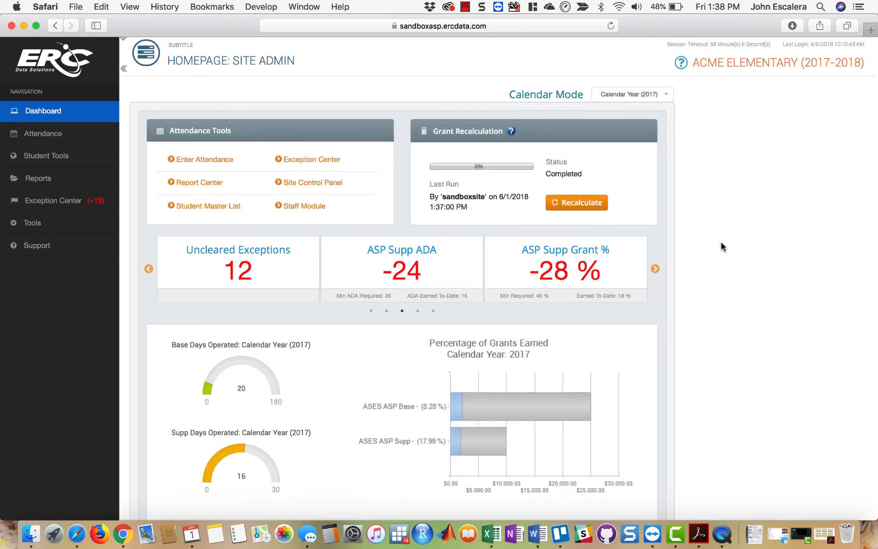
- Check the attendance entered for individual January, February, and April 2017 days in the attendance calendar
scroll(721, 243, down, 10)
scroll(721, 247, down, 3)
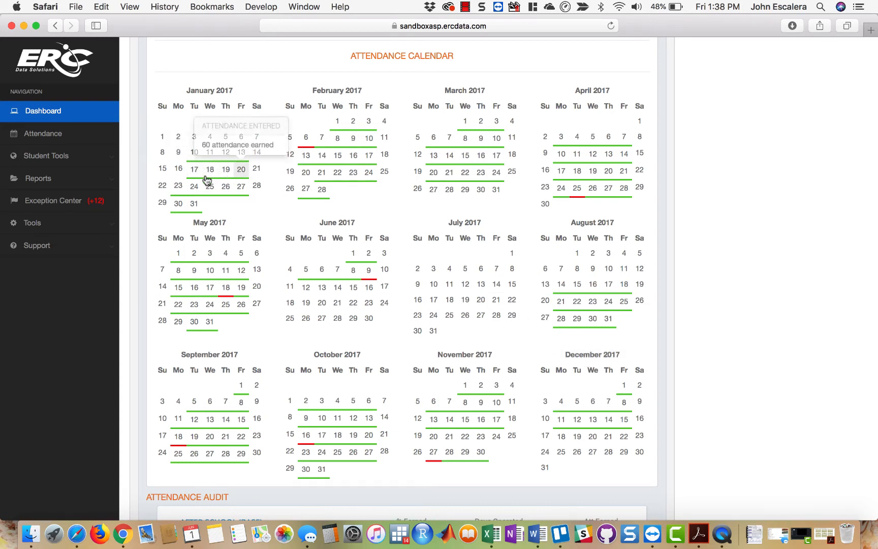
mouse_move(234, 198)
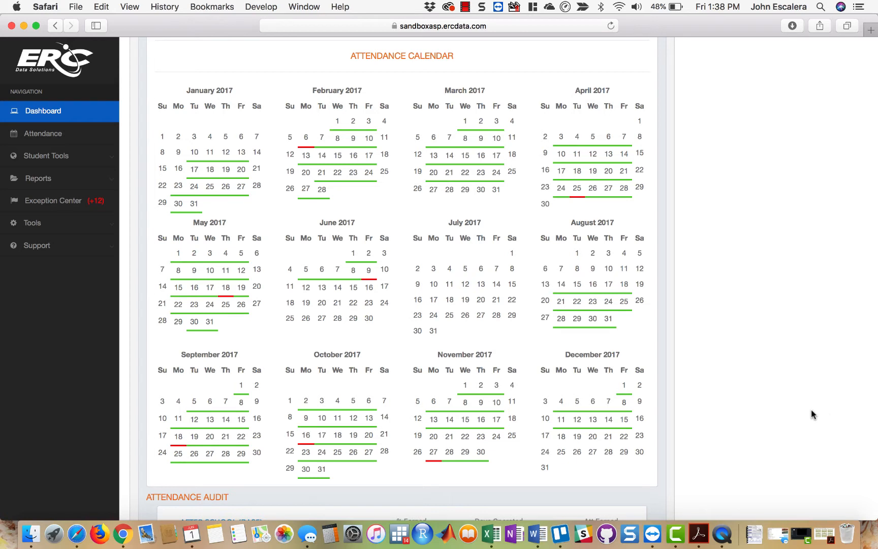
mouse_move(332, 158)
mouse_move(337, 137)
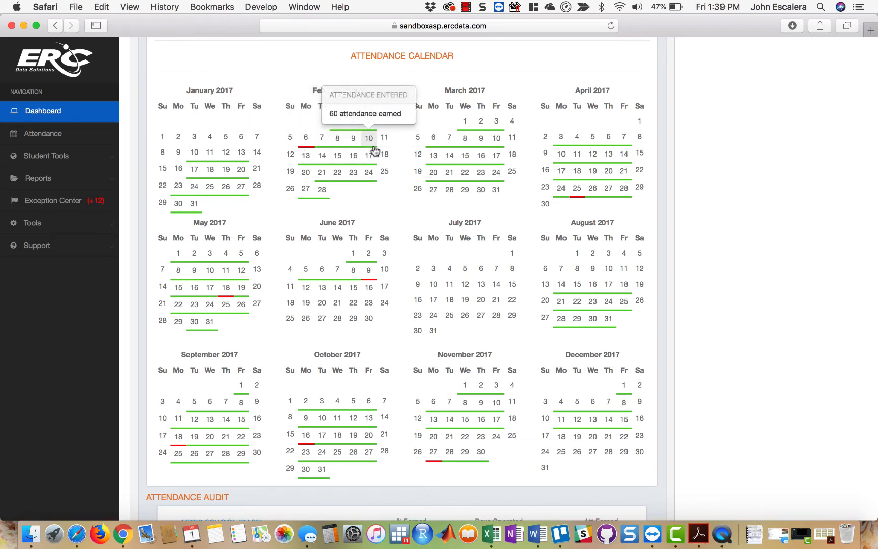
mouse_move(595, 190)
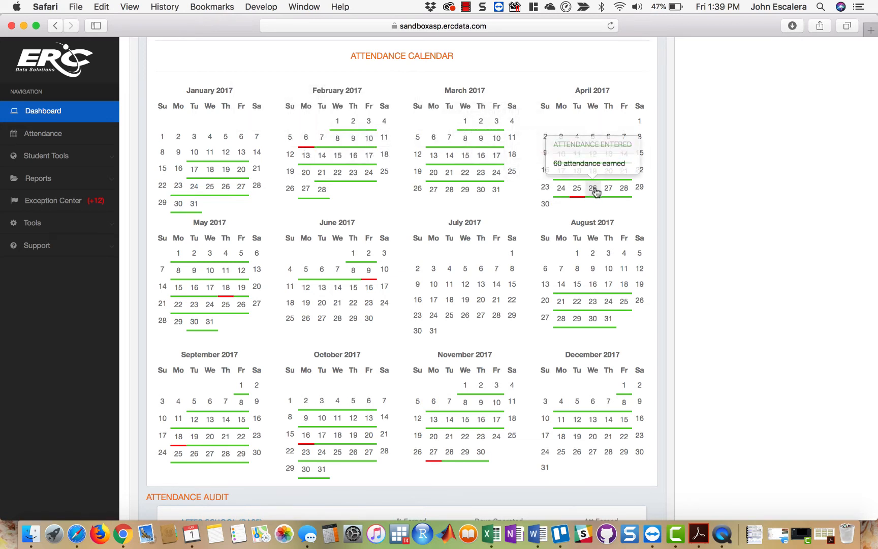
mouse_move(622, 191)
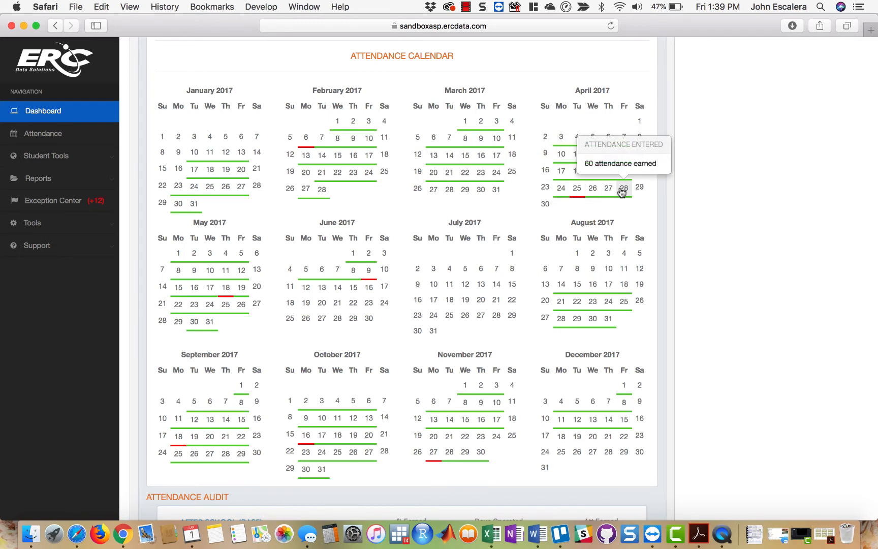
mouse_move(570, 157)
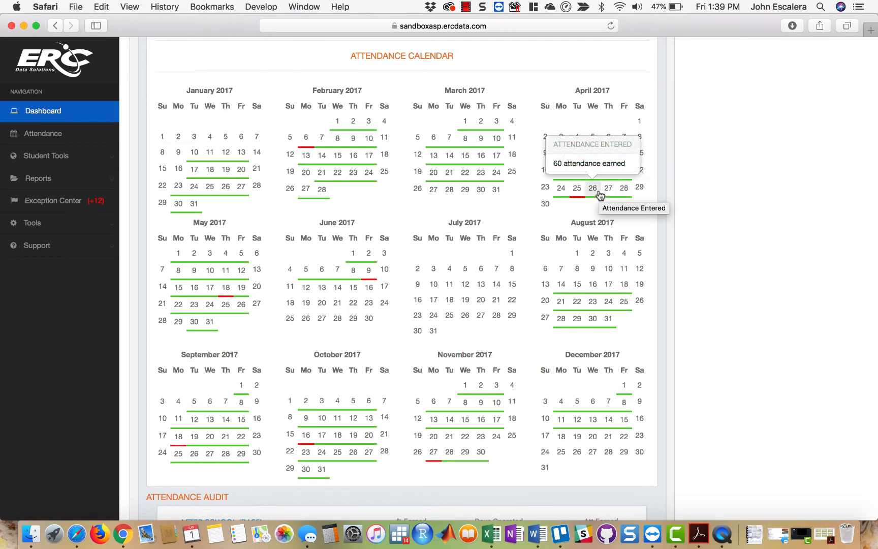
- Examine the Attendance Audit figures for the After School Base and Supplemental programs
scroll(734, 284, down, 1)
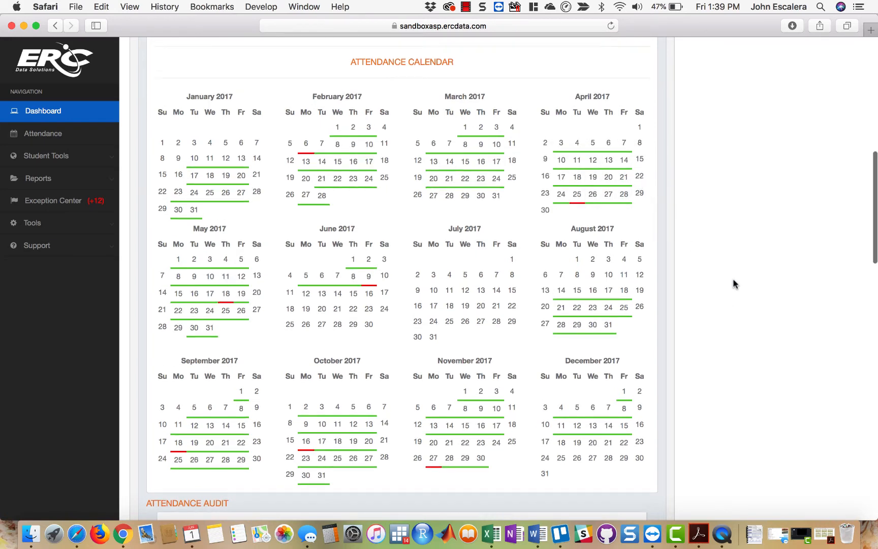
scroll(733, 283, down, 1)
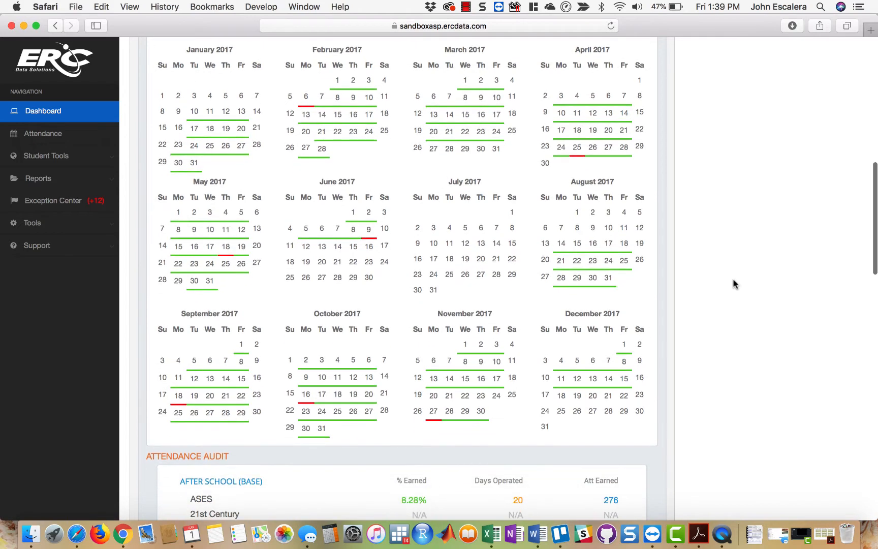
scroll(733, 283, down, 3)
scroll(732, 284, down, 2)
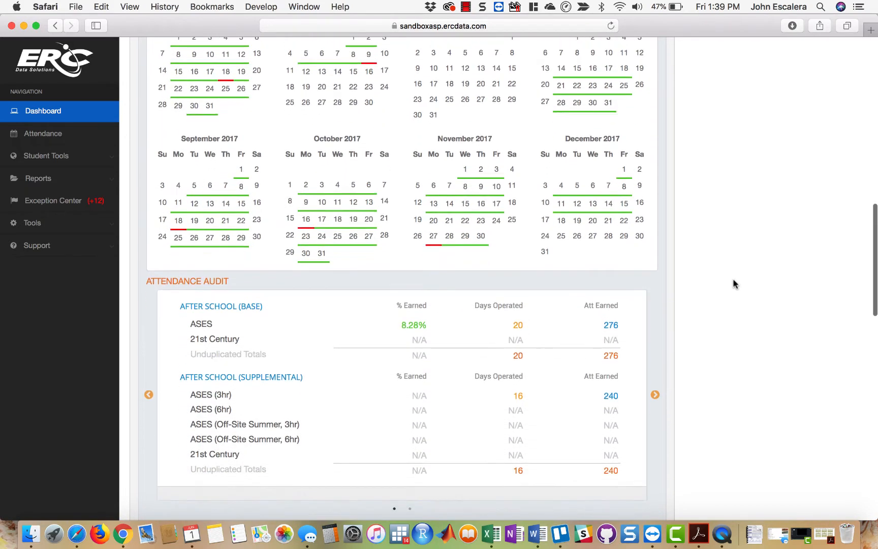
scroll(733, 281, down, 2)
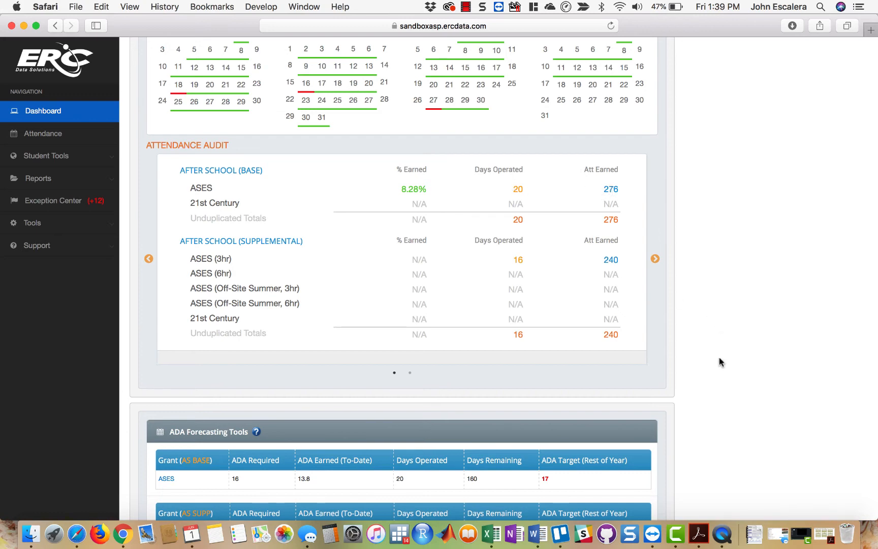
scroll(702, 382, down, 8)
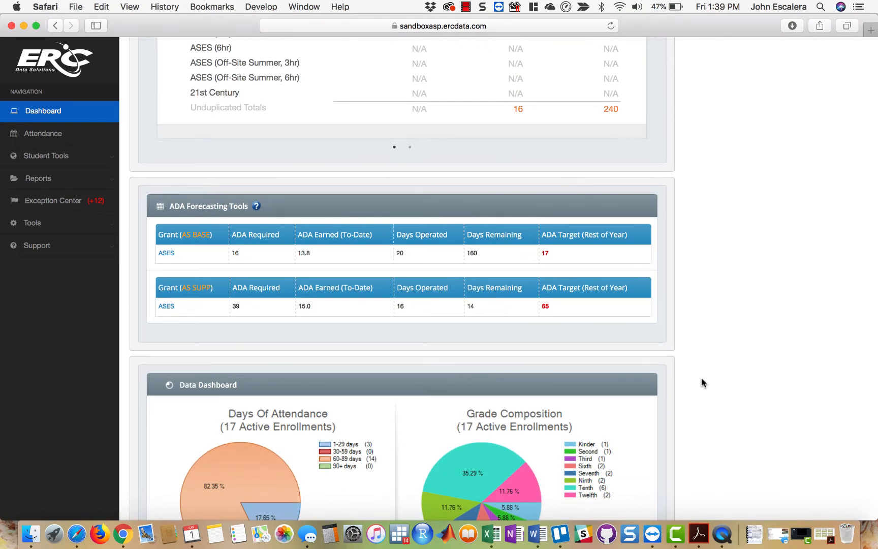
- Return the dashboard's summary cards to the first set, starting with ASP Base ADA
scroll(701, 377, up, 20)
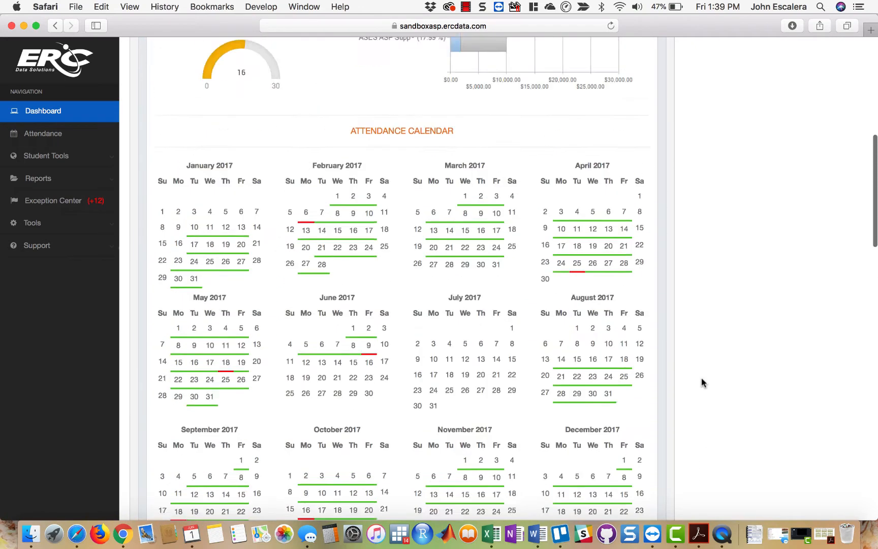
scroll(701, 377, up, 8)
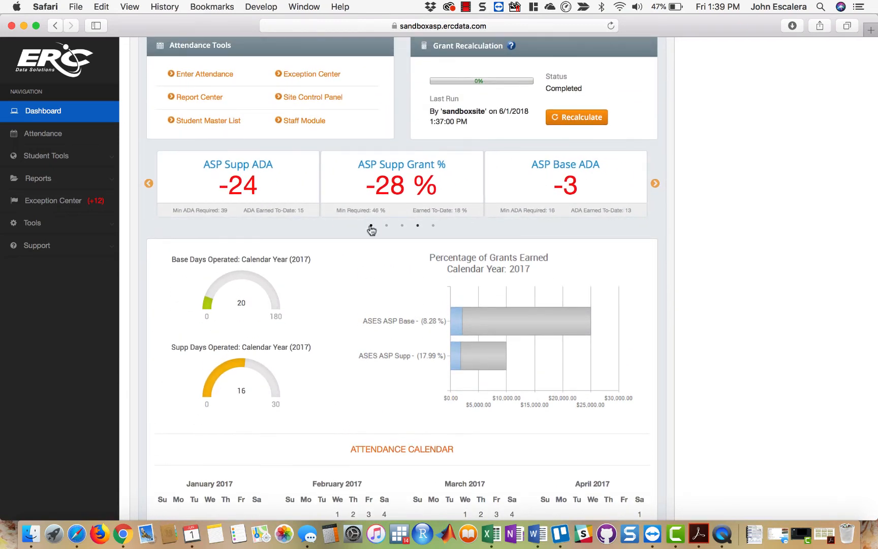
click(371, 226)
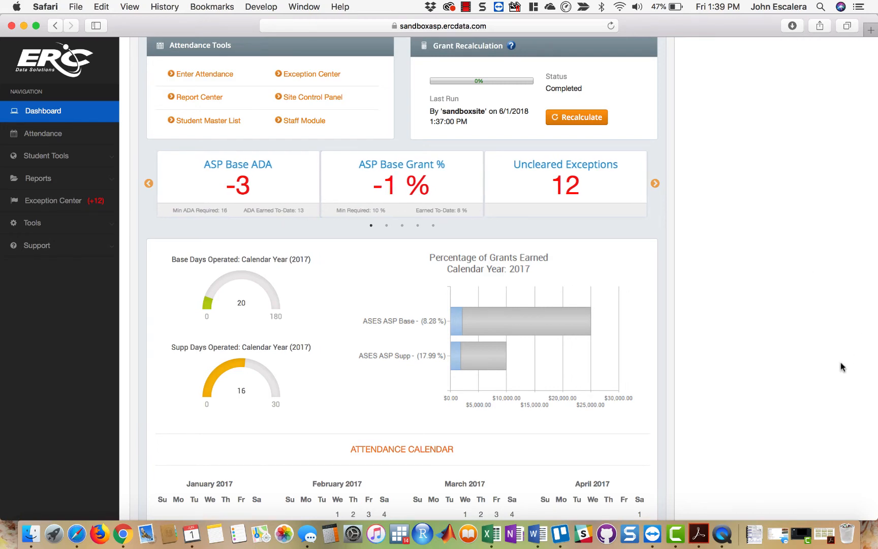
- Examine ADA Required, ADA Earned, Days Operated, and Days Remaining for the ASES base grant in ADA Forecasting Tools
scroll(828, 379, down, 15)
scroll(828, 379, down, 3)
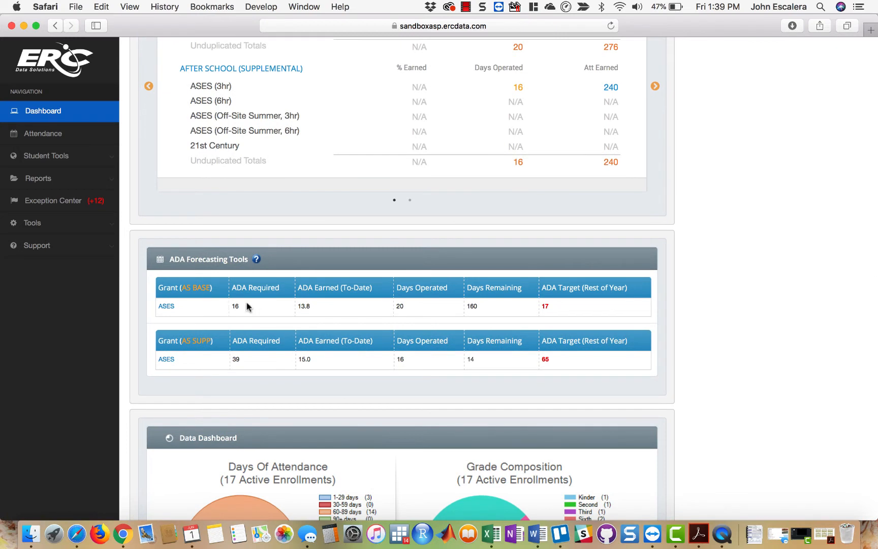
drag(239, 306, 233, 305)
click(308, 315)
drag(302, 305, 297, 305)
double_click(401, 305)
double_click(473, 303)
- Compare the ASES base grant's ADA Earned (To-Date) with its ADA Target (Rest of Year)
click(303, 306)
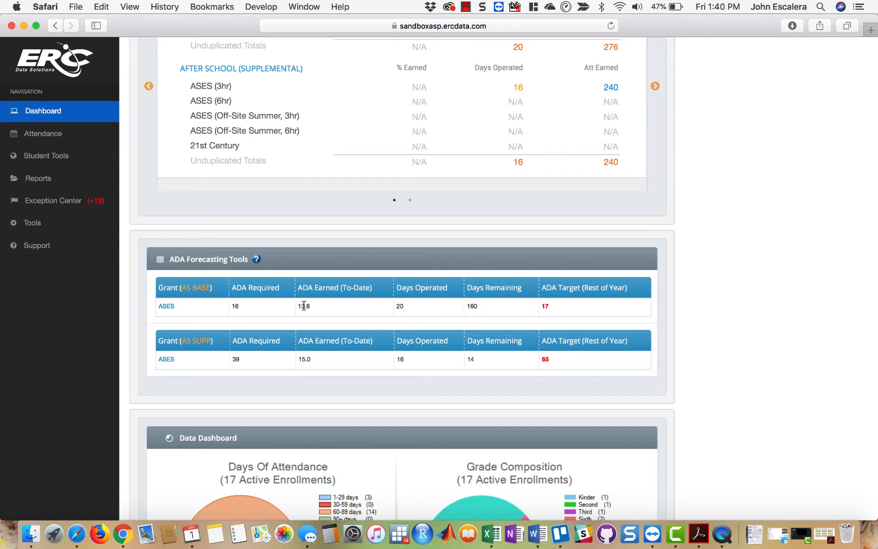
double_click(542, 305)
triple_click(544, 309)
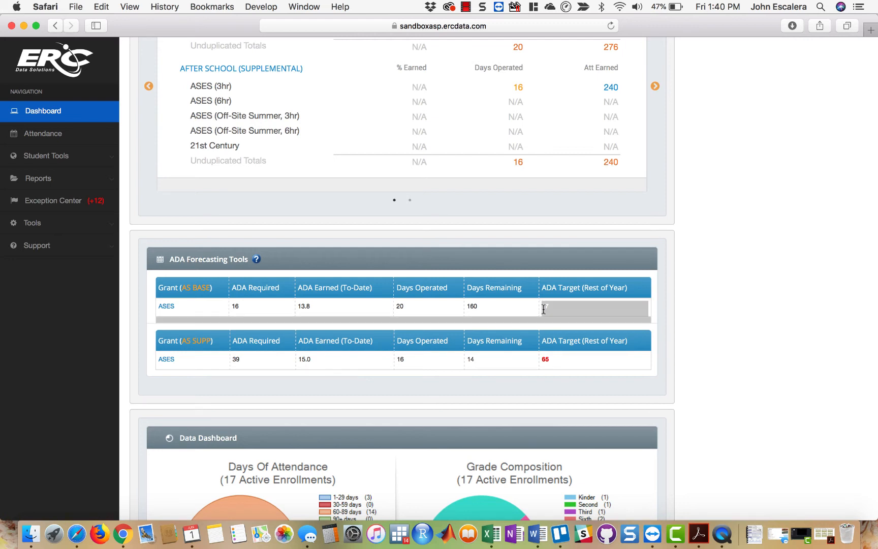
click(543, 308)
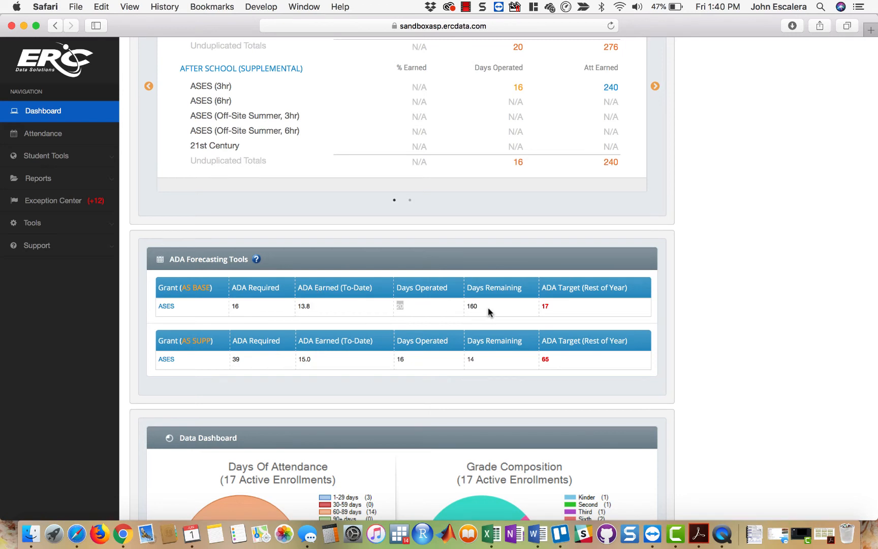
triple_click(546, 305)
click(546, 305)
double_click(303, 305)
click(547, 304)
scroll(777, 336, down, 1)
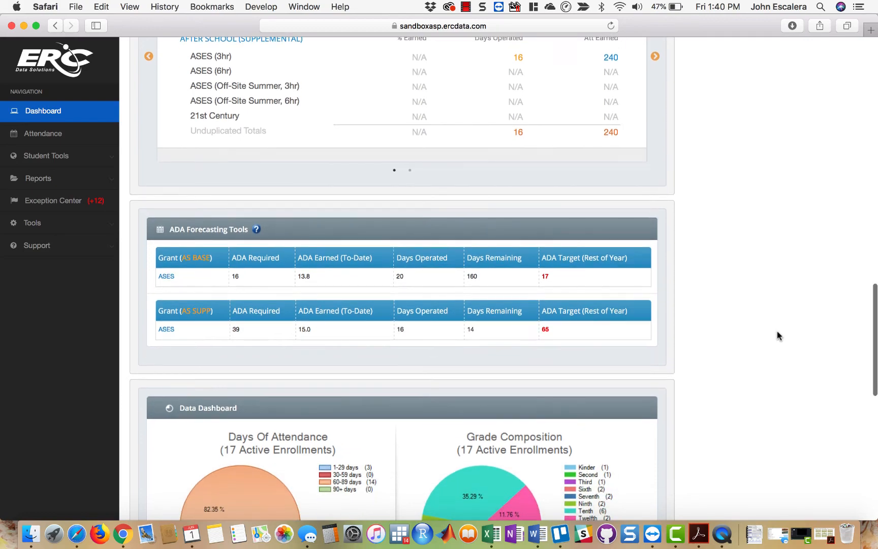
- Examine the Data Dashboard's attendance, grade, trend, gender, and ethnic composition charts
scroll(777, 335, up, 5)
scroll(777, 335, up, 15)
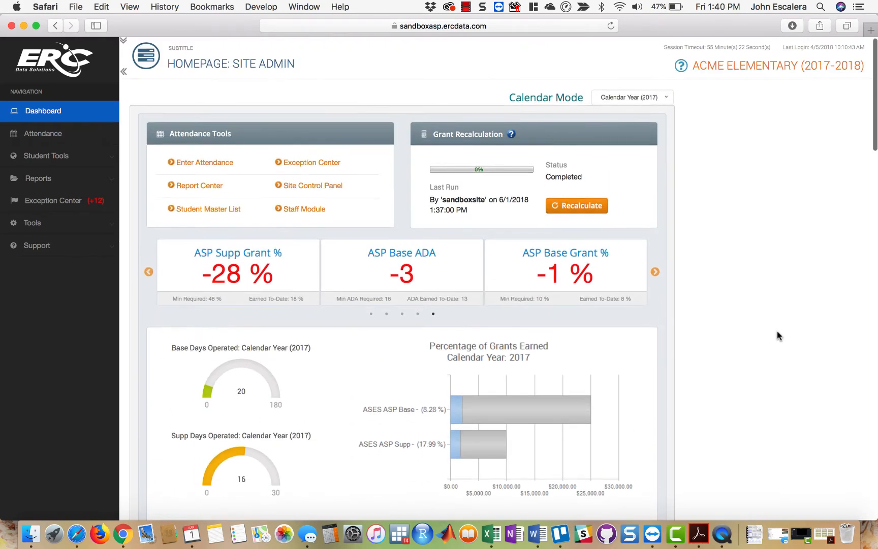
scroll(777, 335, down, 15)
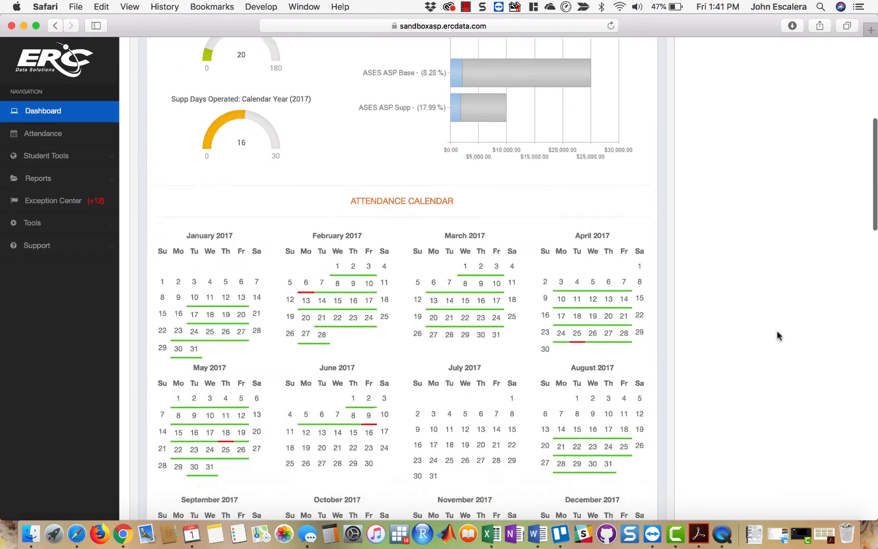
scroll(777, 336, down, 5)
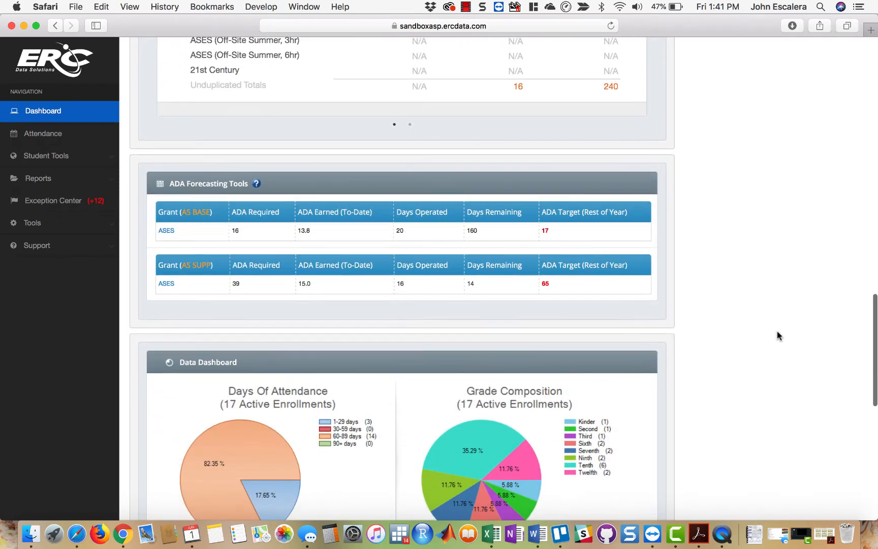
scroll(777, 335, down, 2)
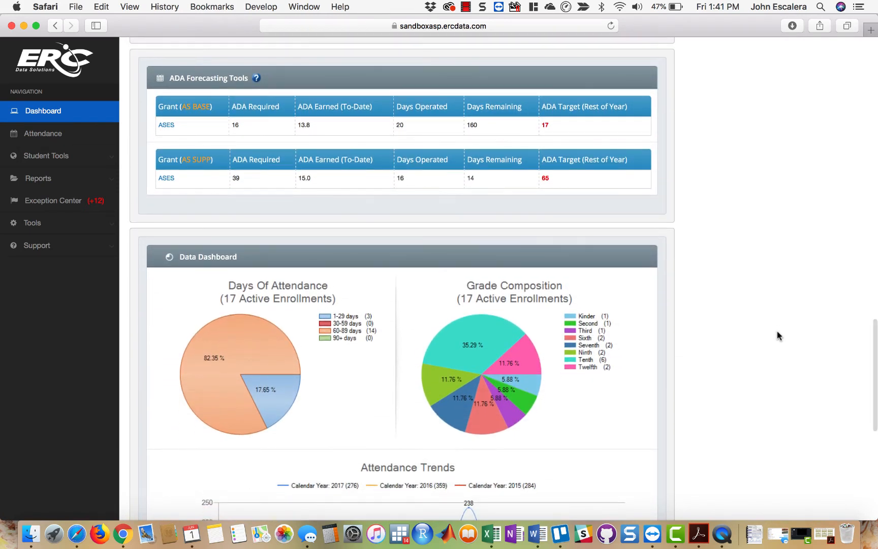
scroll(777, 335, down, 3)
scroll(776, 331, down, 1)
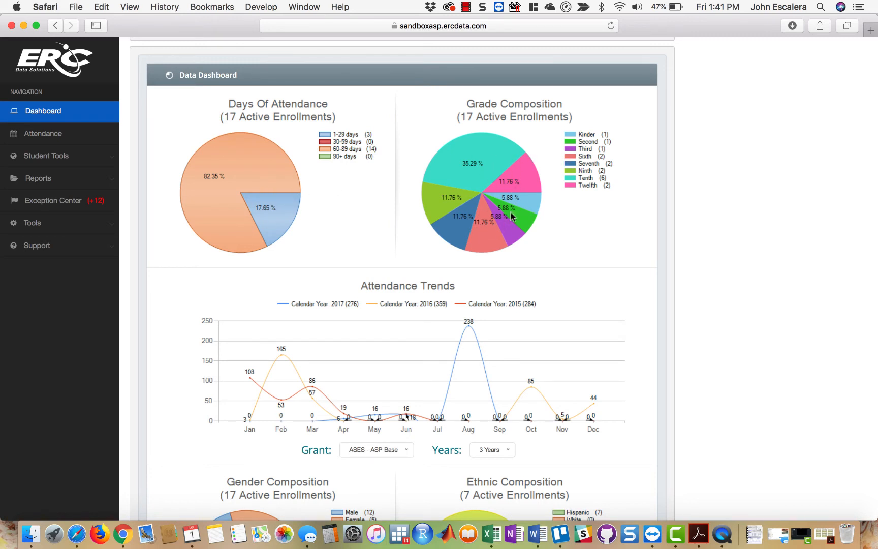
scroll(806, 256, down, 4)
scroll(806, 258, down, 2)
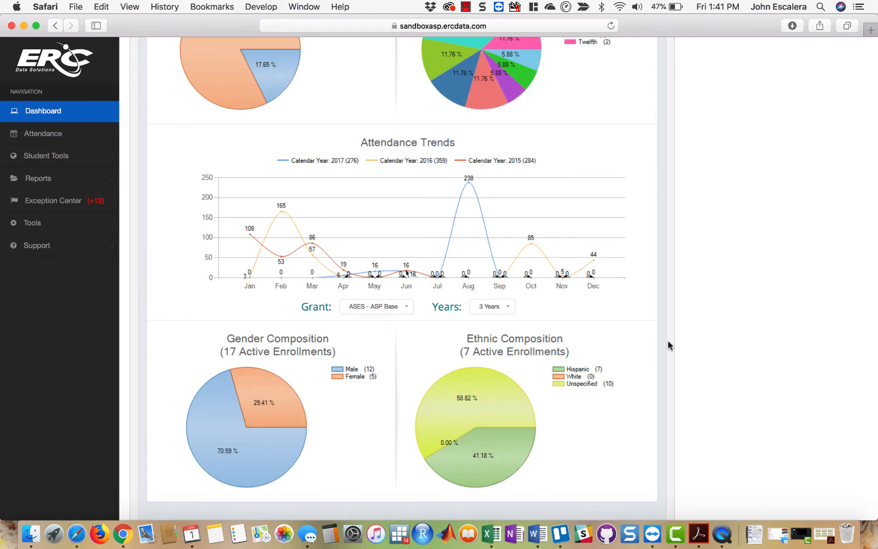
- Try the Attendance Trends chart with 1 Year of data, and set it back to 3 Years
scroll(668, 344, up, 2)
click(394, 355)
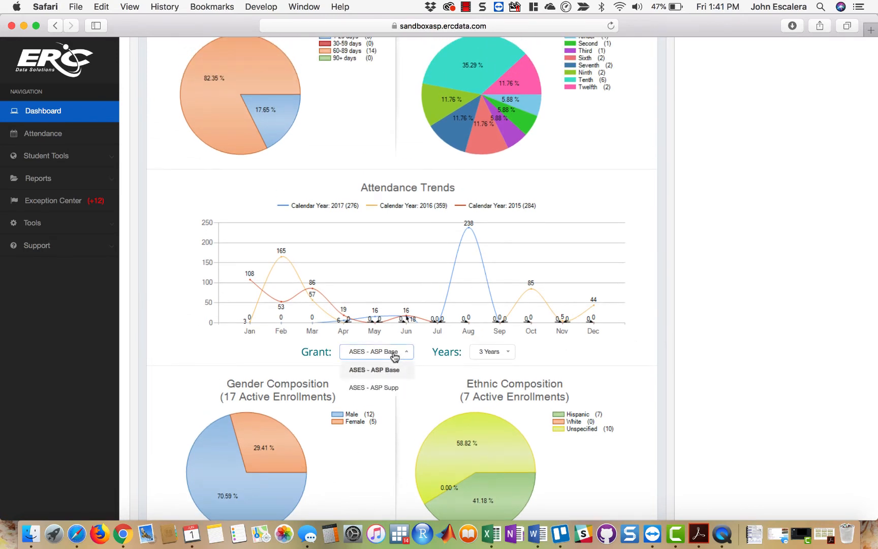
click(504, 354)
click(501, 376)
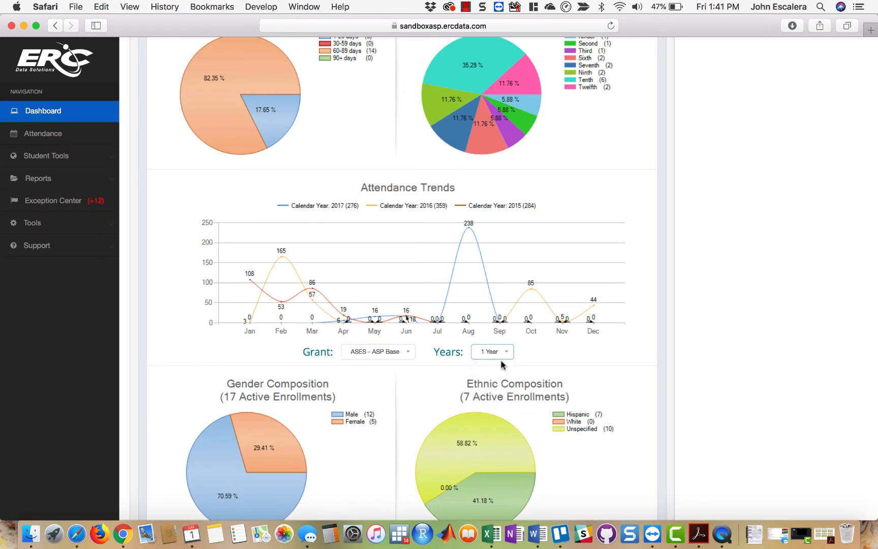
click(505, 352)
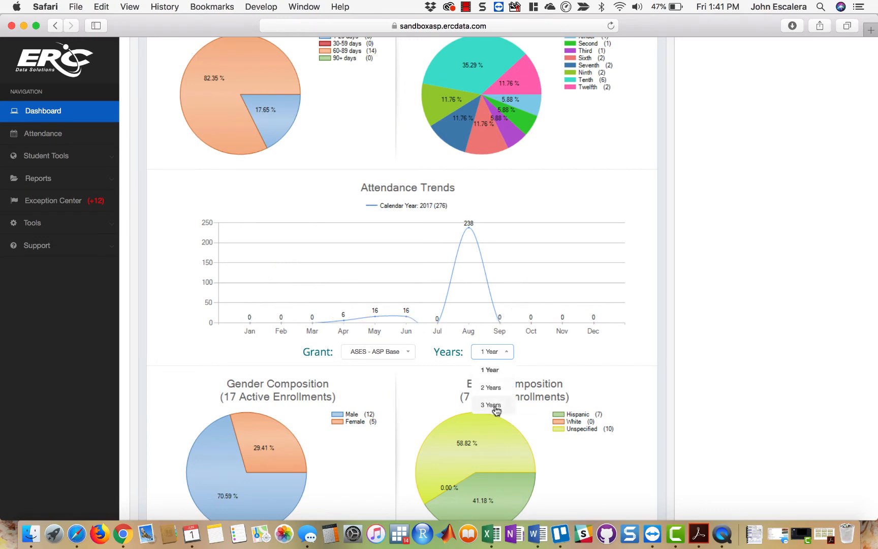
click(493, 406)
scroll(775, 392, down, 5)
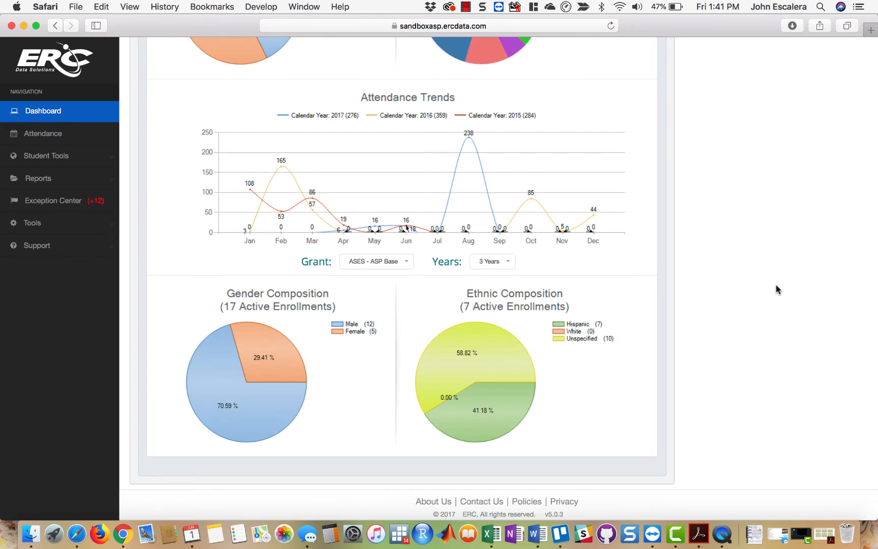
scroll(777, 291, up, 15)
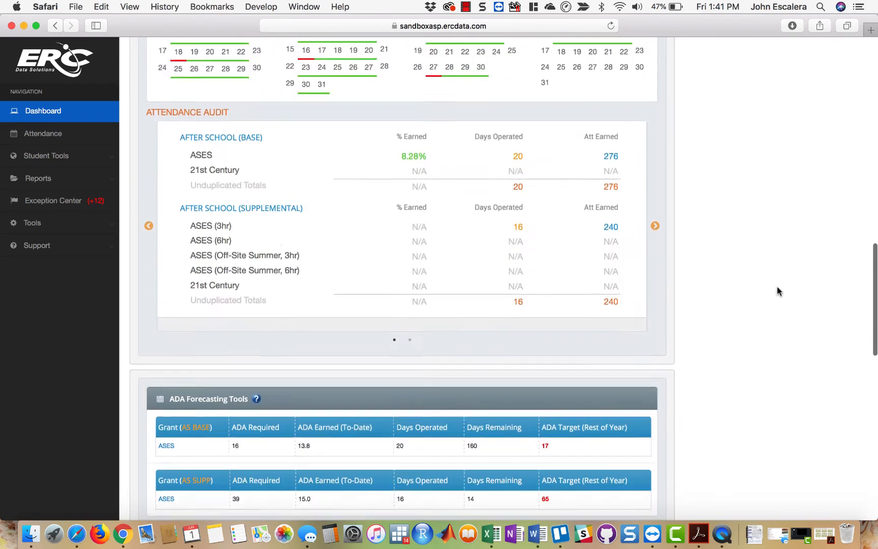
- Open the attendance for My New Activity from the dashboard's attendance tools, and leave it for the activity list
scroll(777, 291, up, 10)
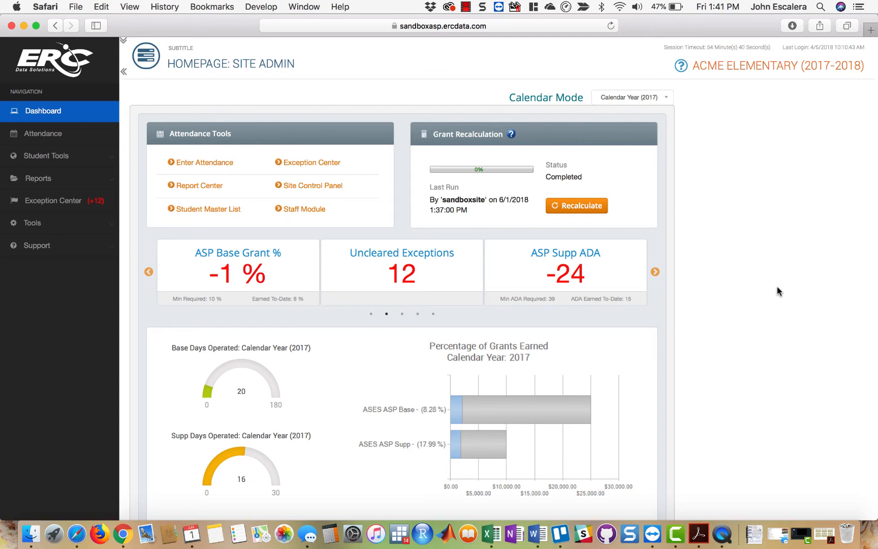
click(211, 163)
click(575, 311)
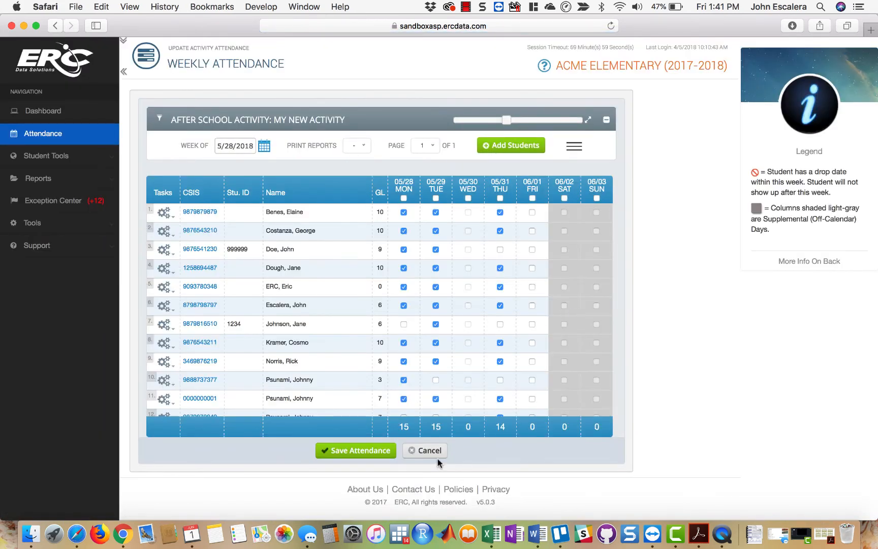
click(430, 451)
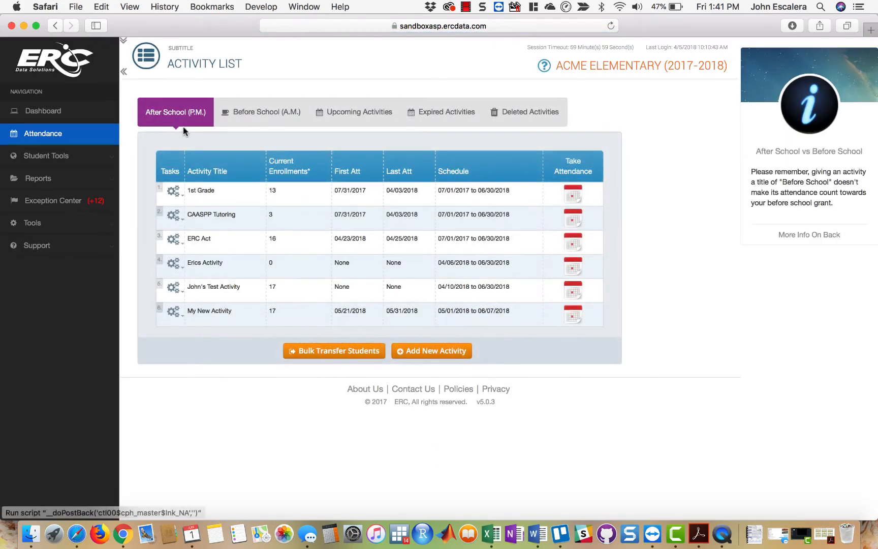
- Return to the dashboard and look over its grant figures and charts
click(76, 110)
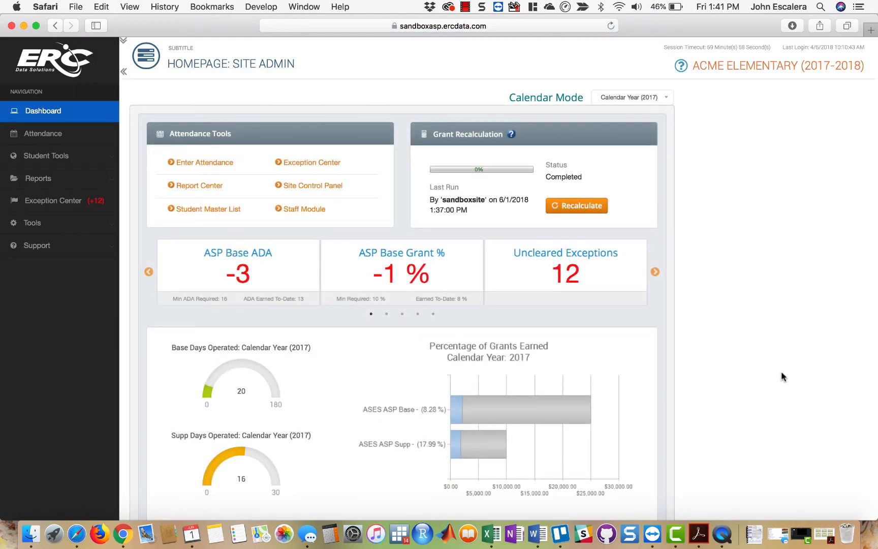
scroll(768, 357, down, 20)
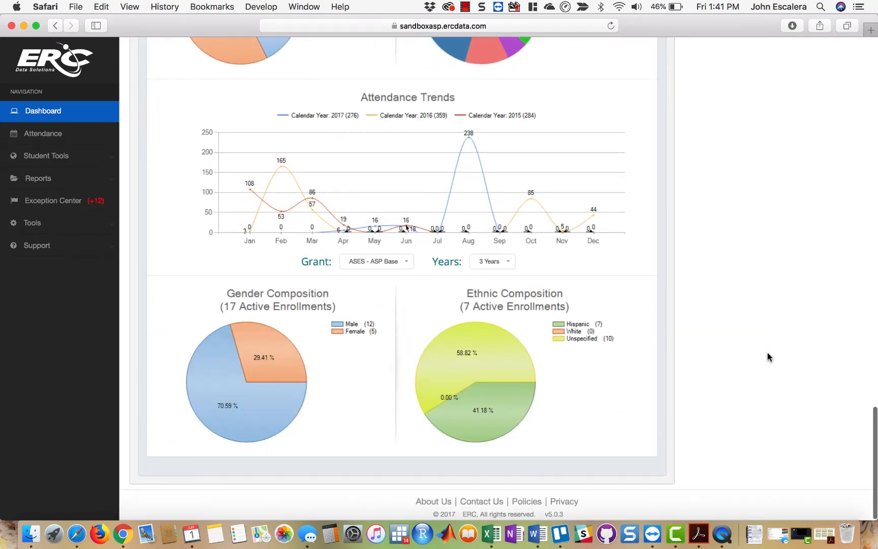
scroll(768, 357, up, 20)
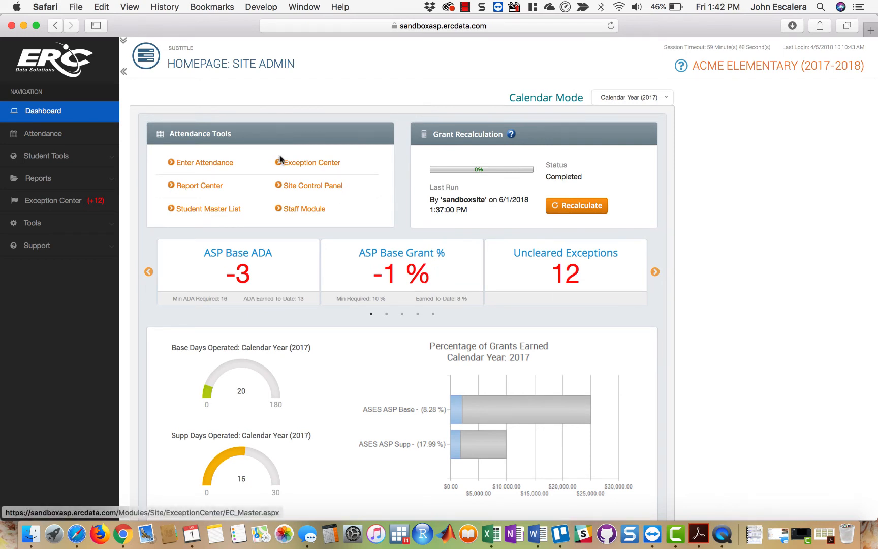
- Open the Student Master List and look through the listed students
click(219, 212)
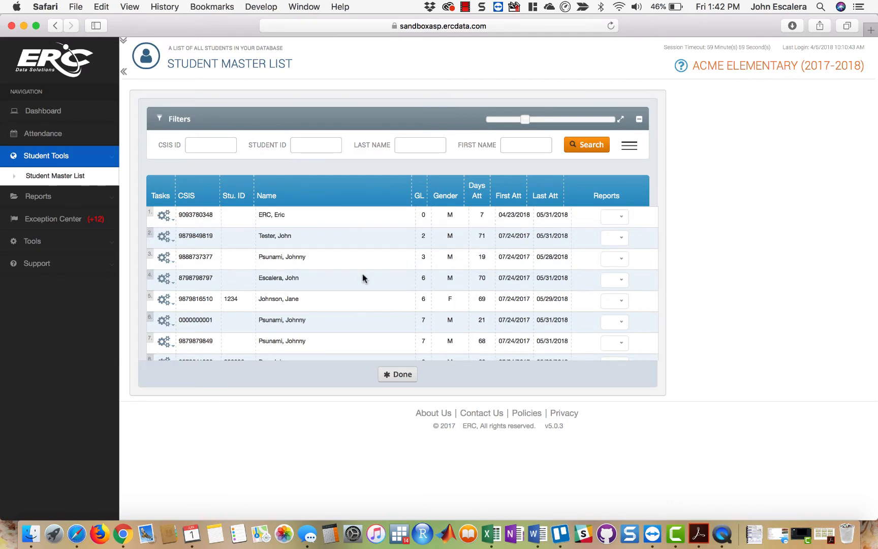
scroll(363, 277, down, 10)
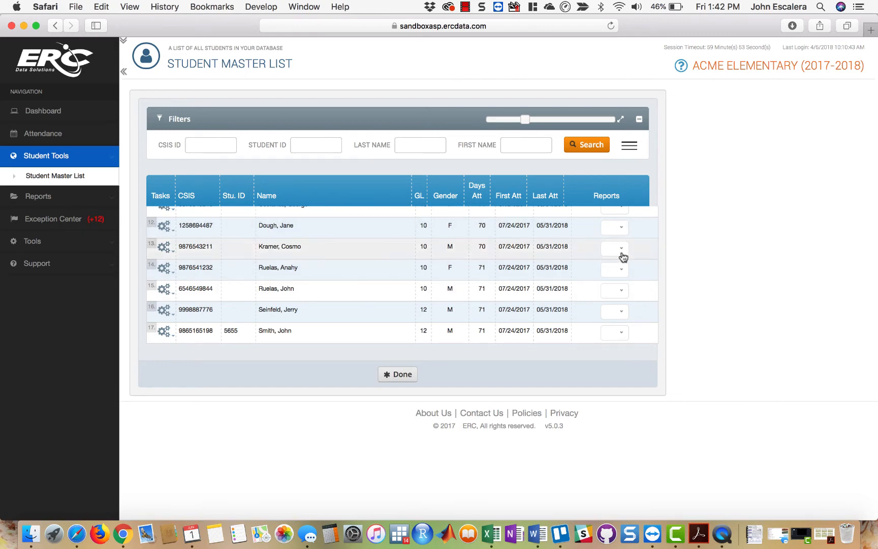
scroll(541, 295, up, 5)
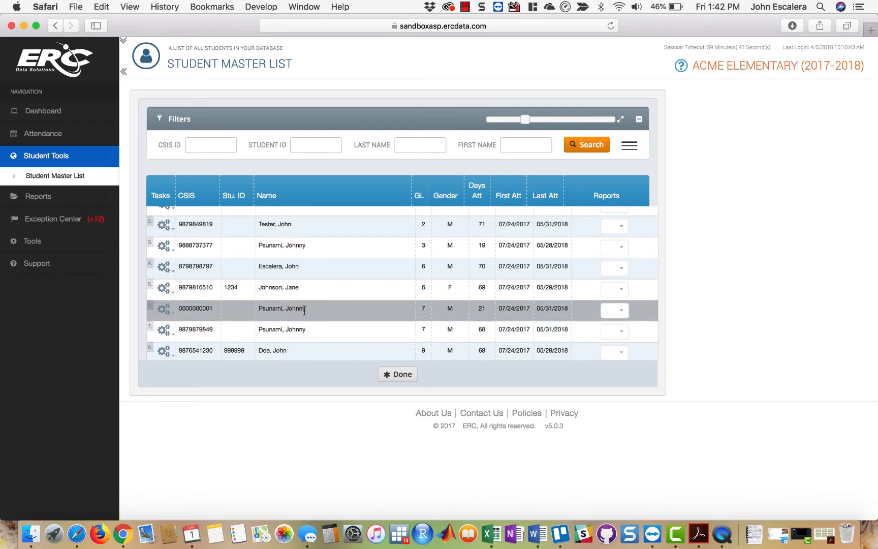
- Generate the Student Report for the grade 7 student with 21 days attended
drag(306, 313, 264, 310)
click(320, 310)
click(619, 311)
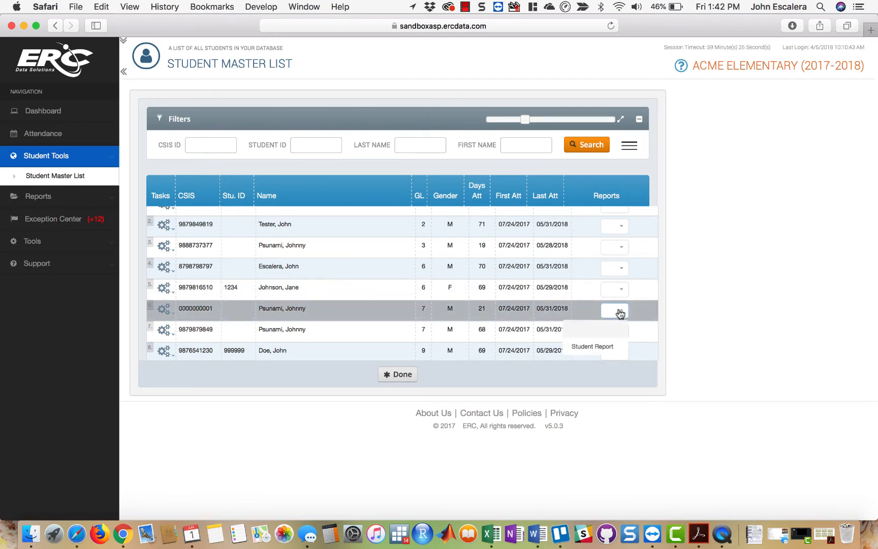
click(595, 350)
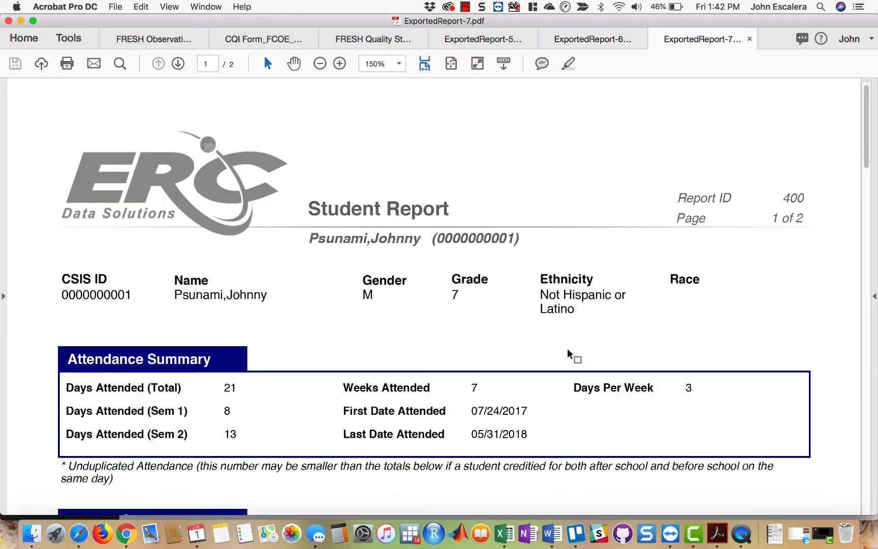
- Examine total days attended and the Activity Summary in the Student Report, cancel the reading preparation, and put the report away
scroll(523, 372, down, 5)
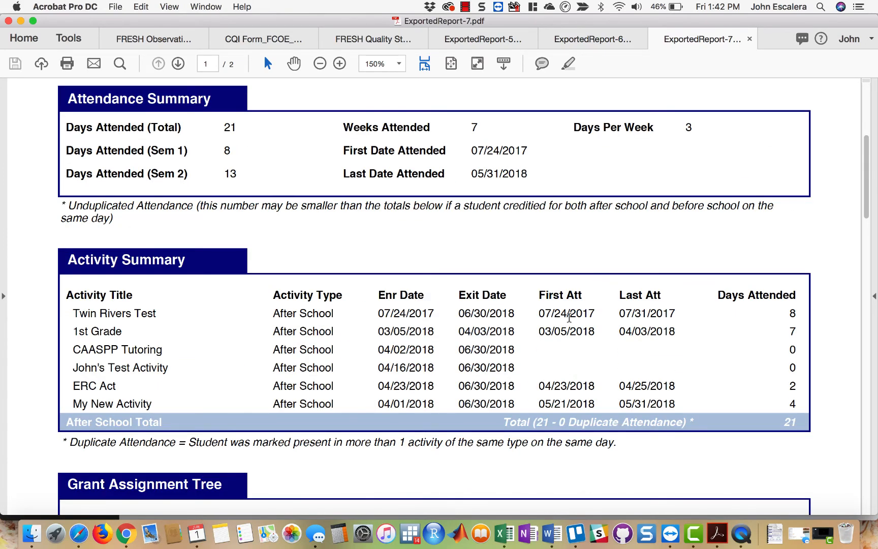
scroll(569, 317, up, 3)
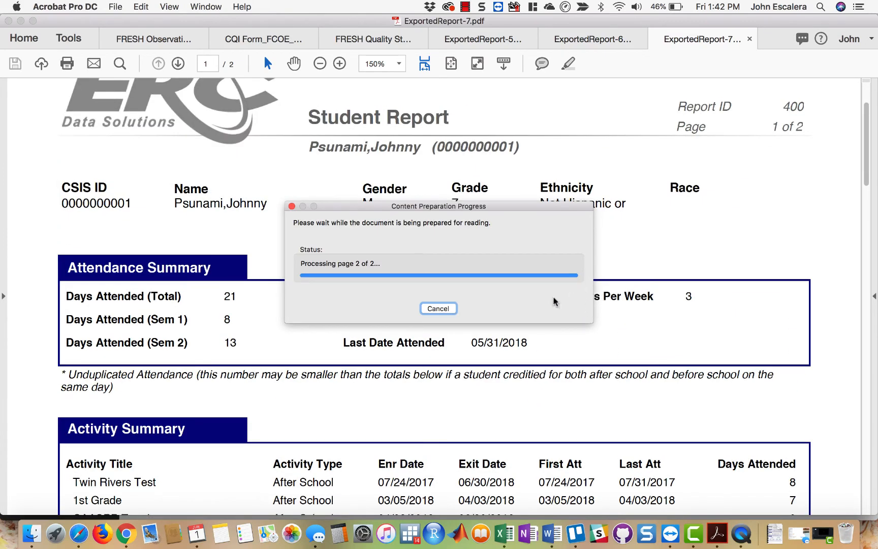
click(440, 309)
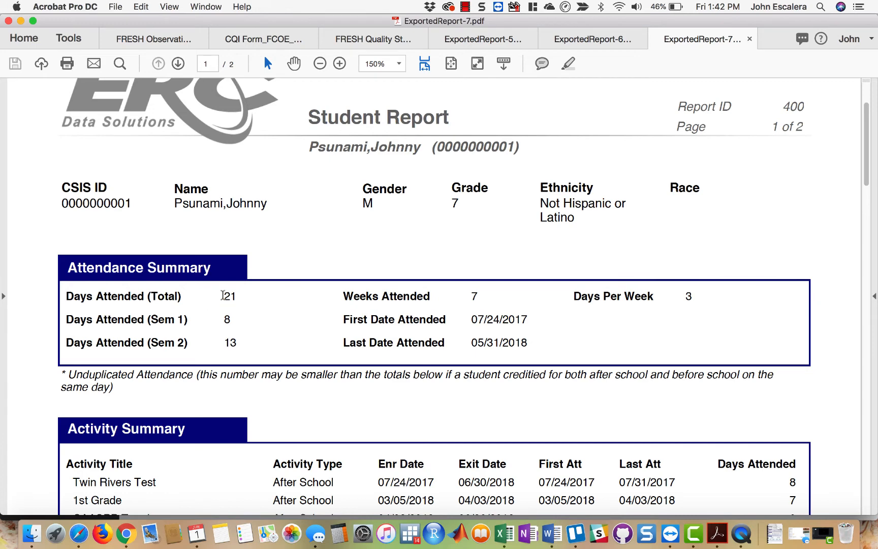
double_click(229, 296)
scroll(551, 347, down, 5)
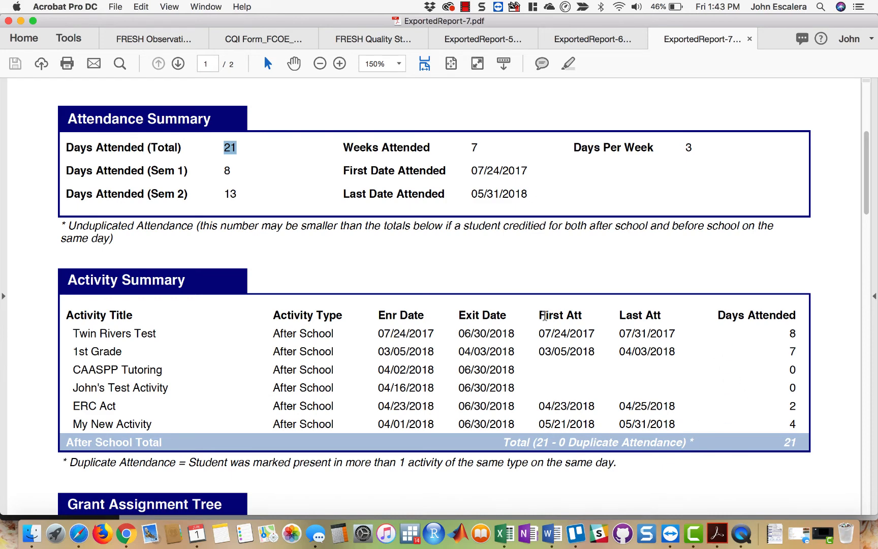
drag(75, 334, 210, 421)
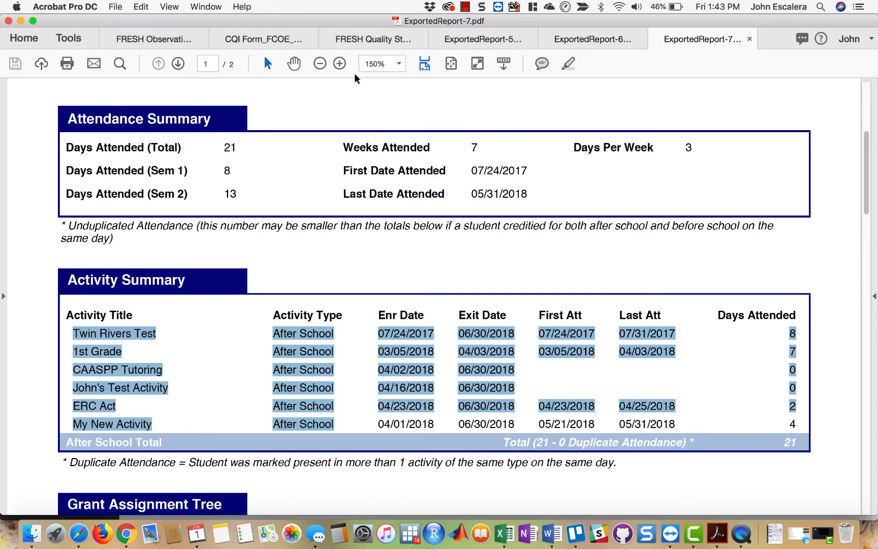
click(21, 20)
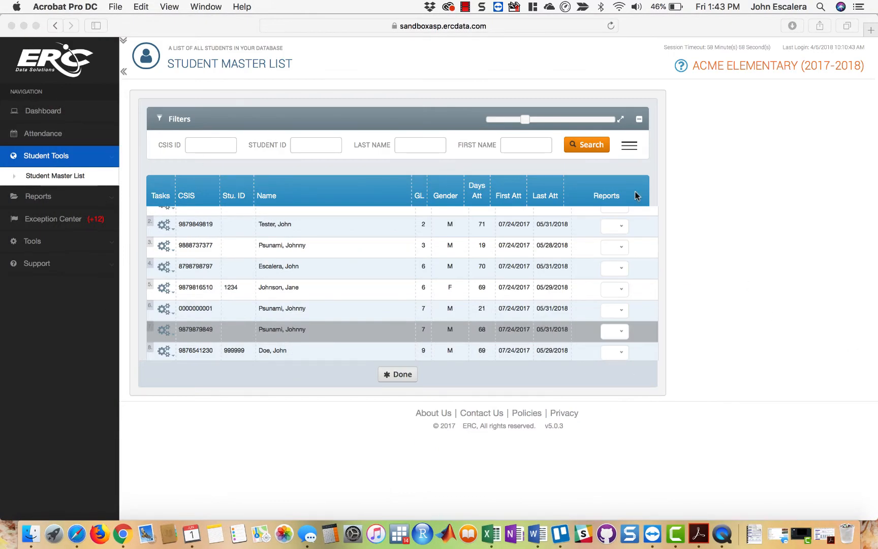
- Try showing and hiding the additional filters, and enlarge the student list to show more rows
click(632, 150)
click(631, 149)
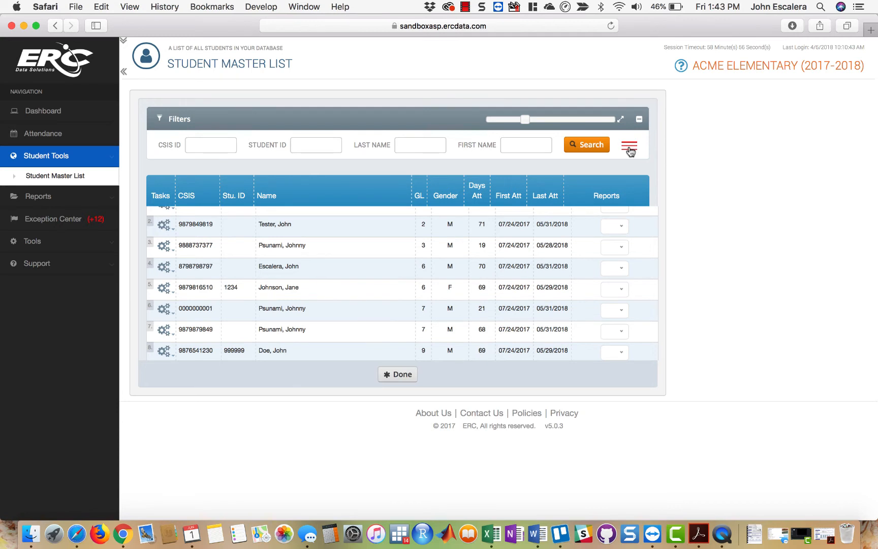
click(624, 144)
click(615, 118)
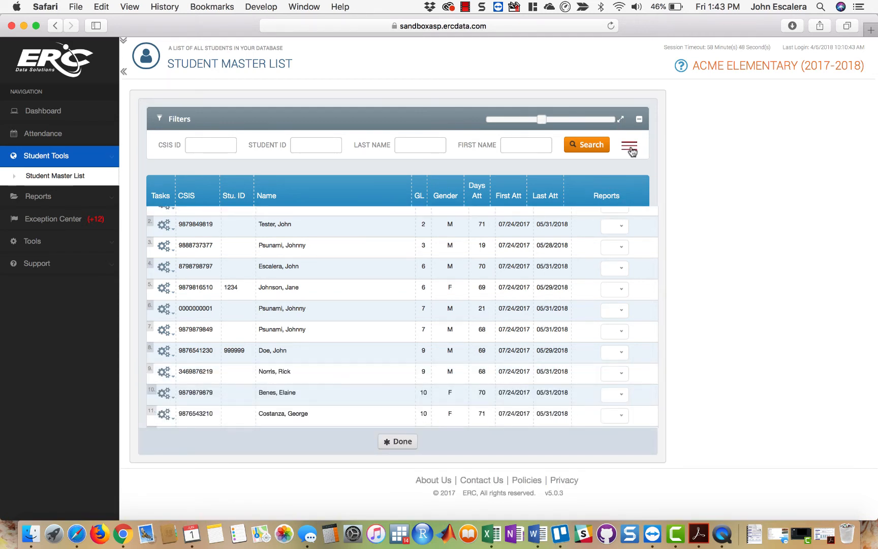
- Search the student list by a student's CSIS ID, and clear that filter to list all students again
click(206, 147)
text(9)
click(211, 189)
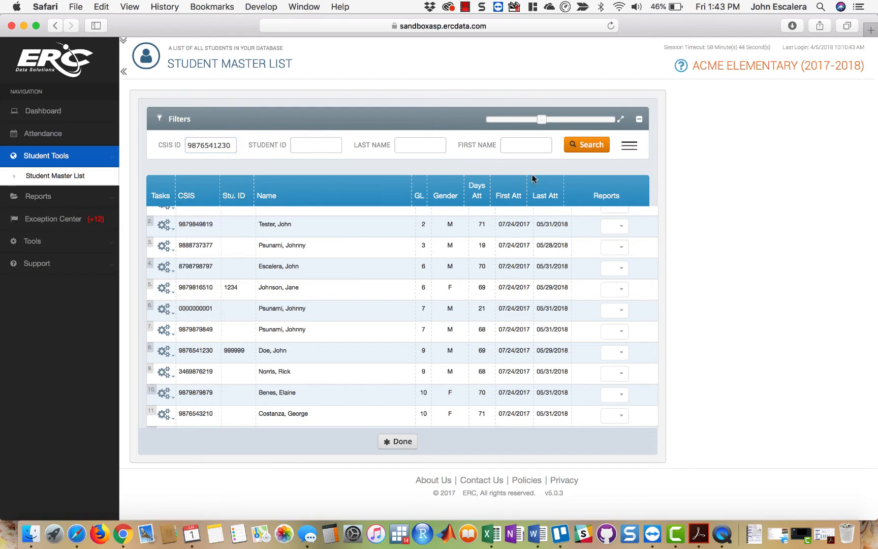
click(578, 146)
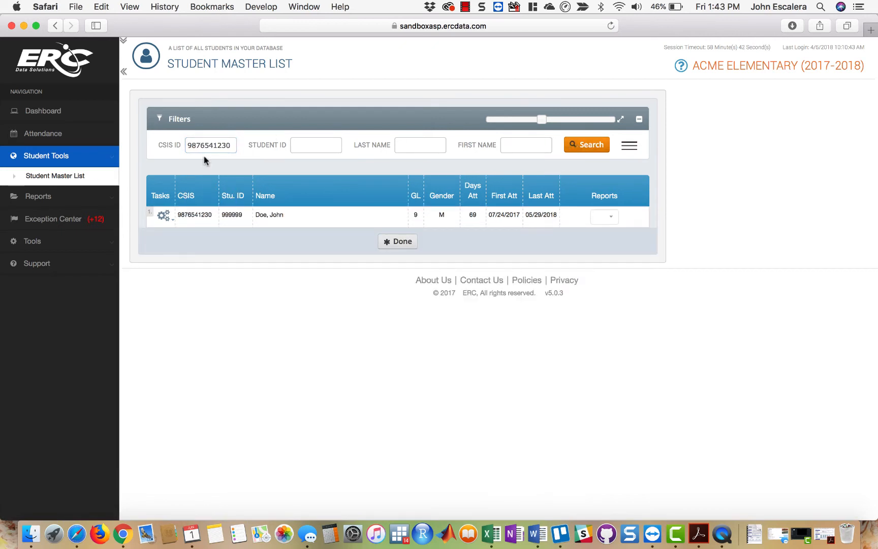
double_click(210, 143)
key(BackSpace)
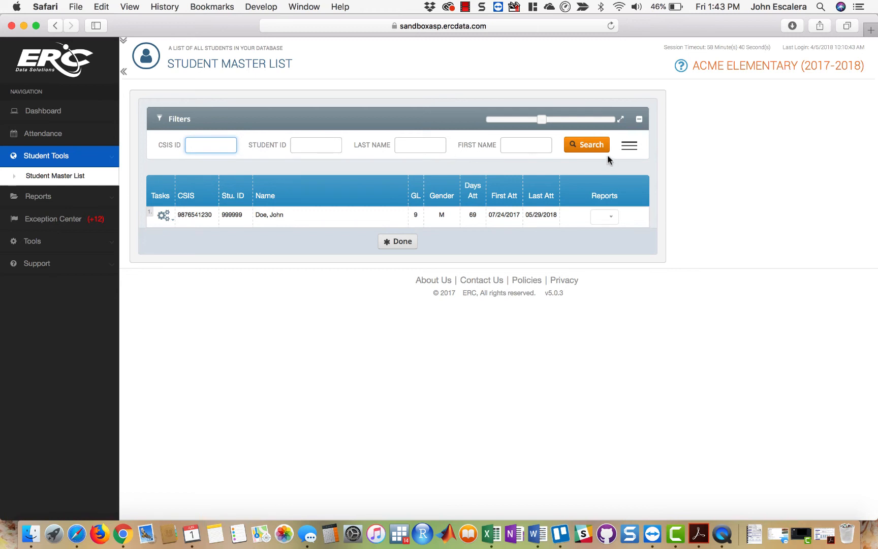
click(592, 144)
- Show the additional filters and view the Grade Level choices, leaving the filter at All
click(629, 146)
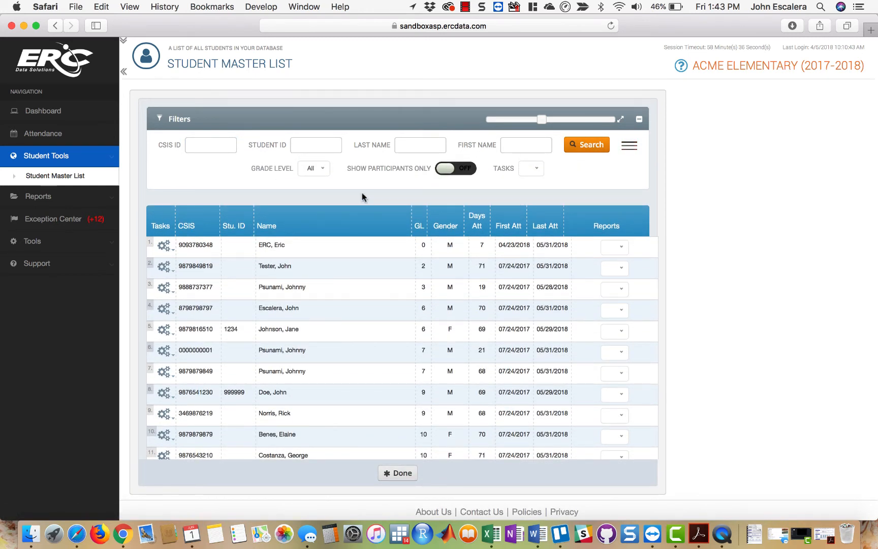
click(321, 170)
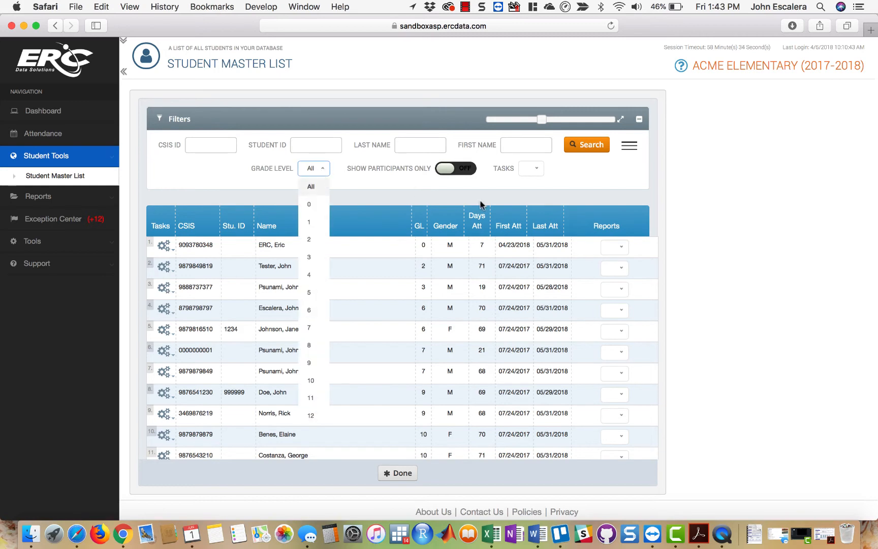
click(501, 188)
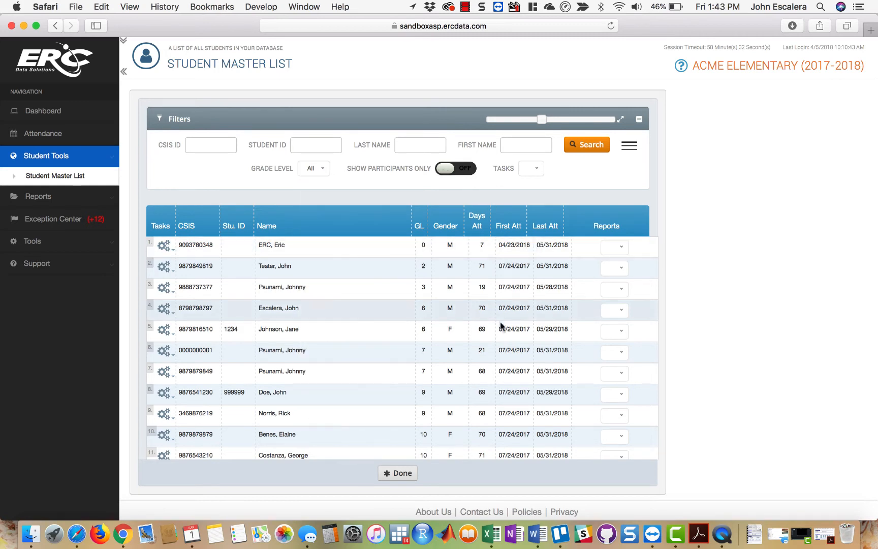
- Try the Show Participants Only filter and switch it back off
scroll(502, 333, down, 10)
scroll(503, 331, up, 8)
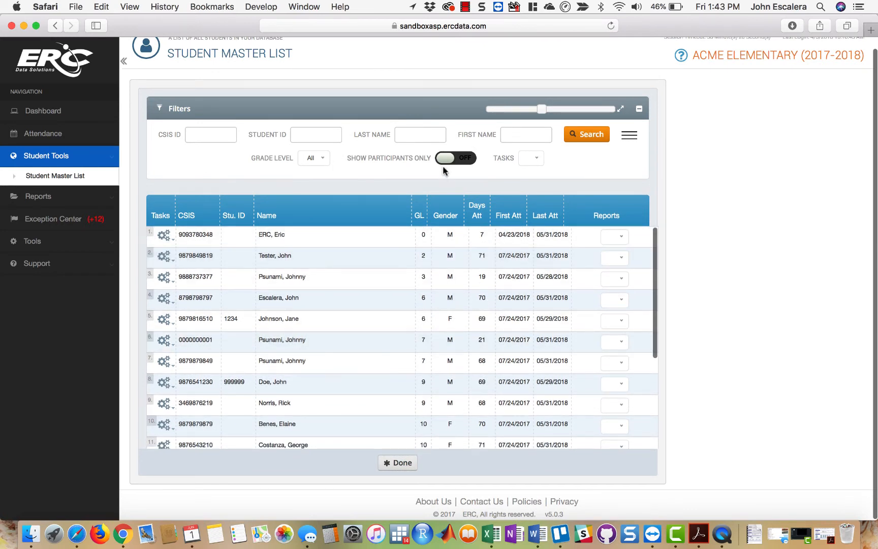
click(460, 158)
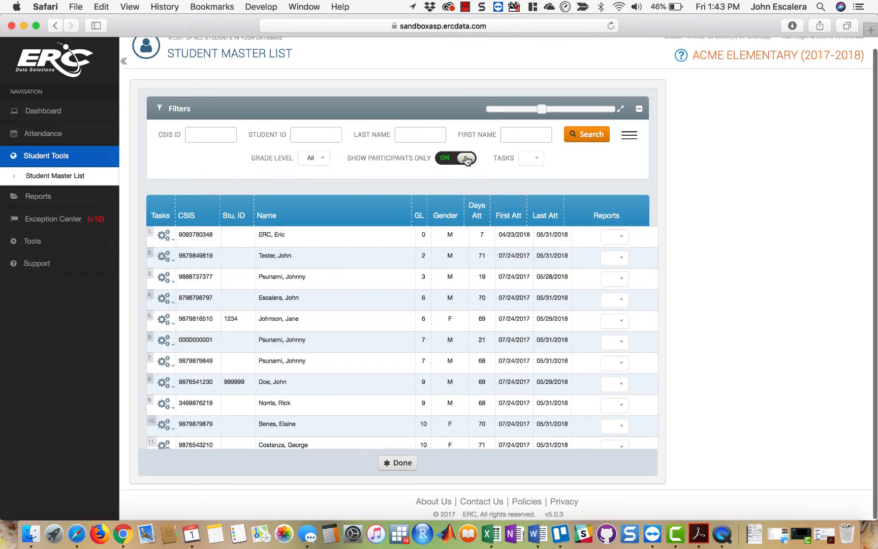
click(465, 159)
- Review the available student list tasks and export the list to Excel
click(533, 158)
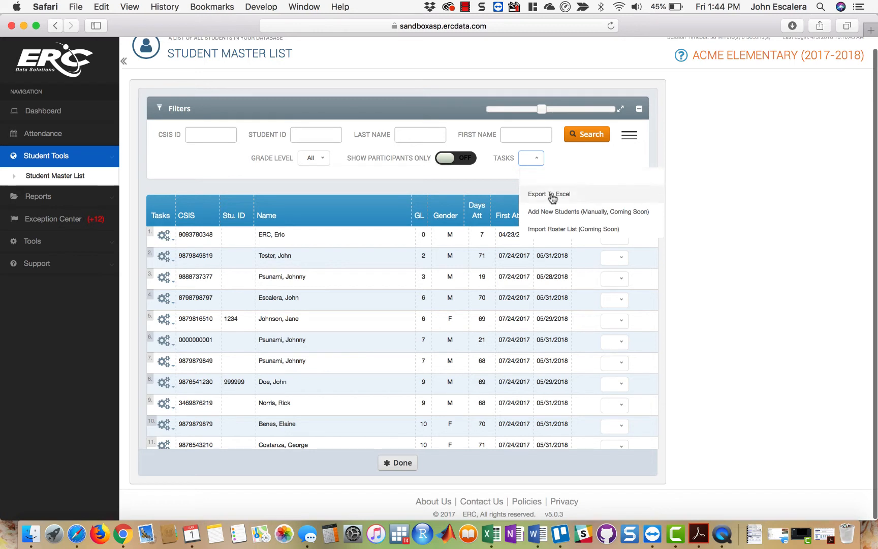
click(729, 248)
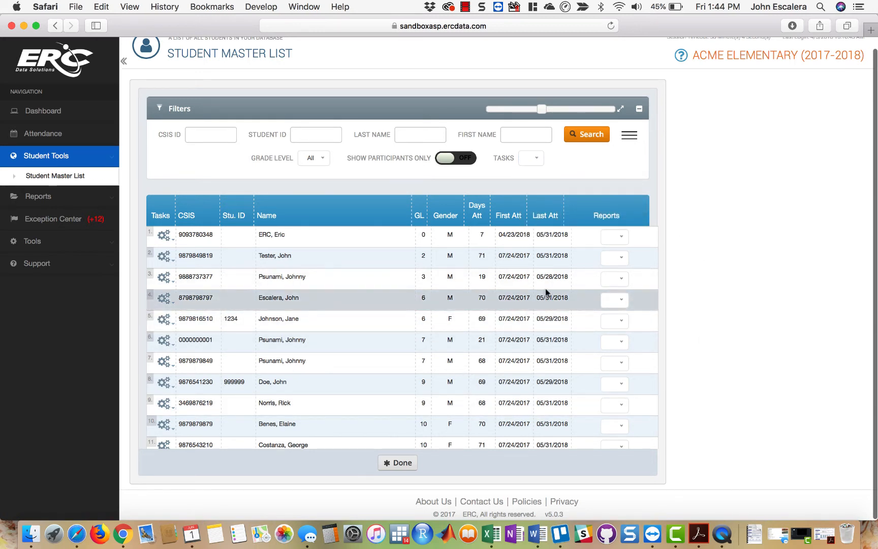
click(531, 158)
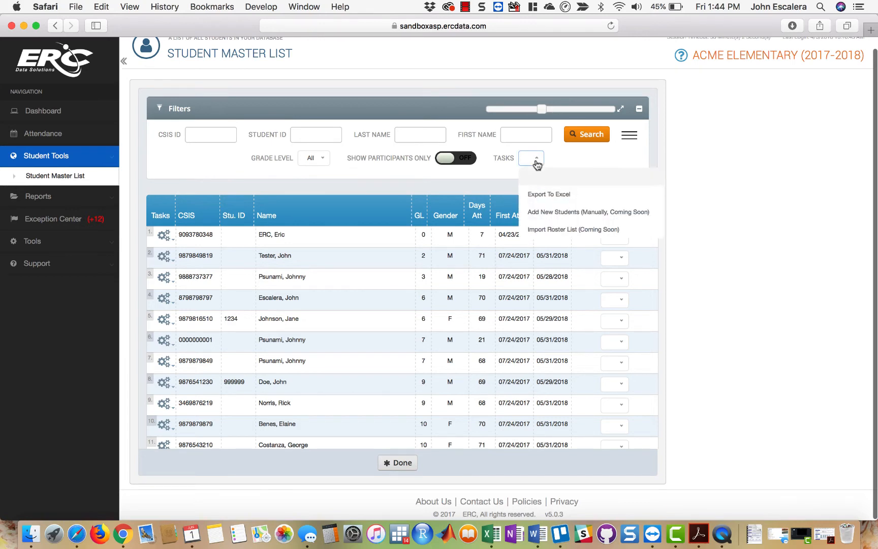
click(541, 198)
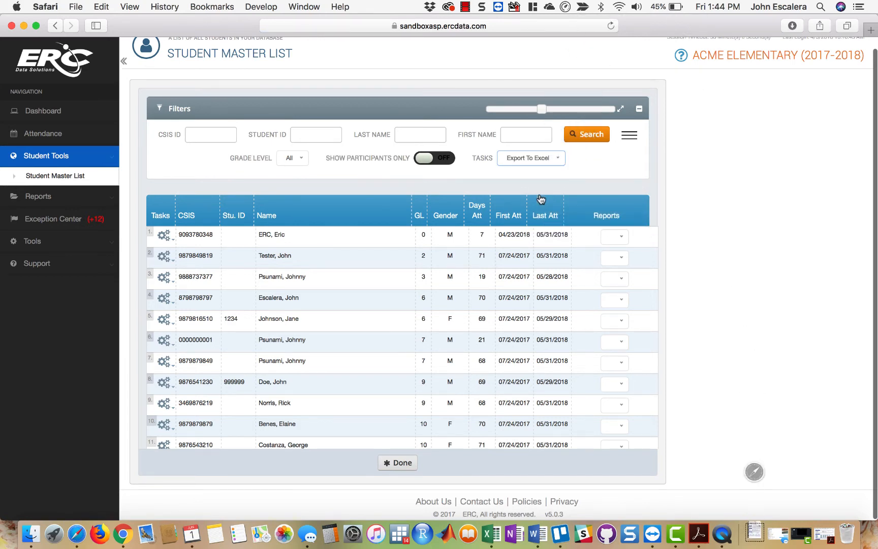
- Try to open the downloaded StudentMasterList-2.xls, then cancel the update check and close the Microsoft AutoUpdate window
click(753, 533)
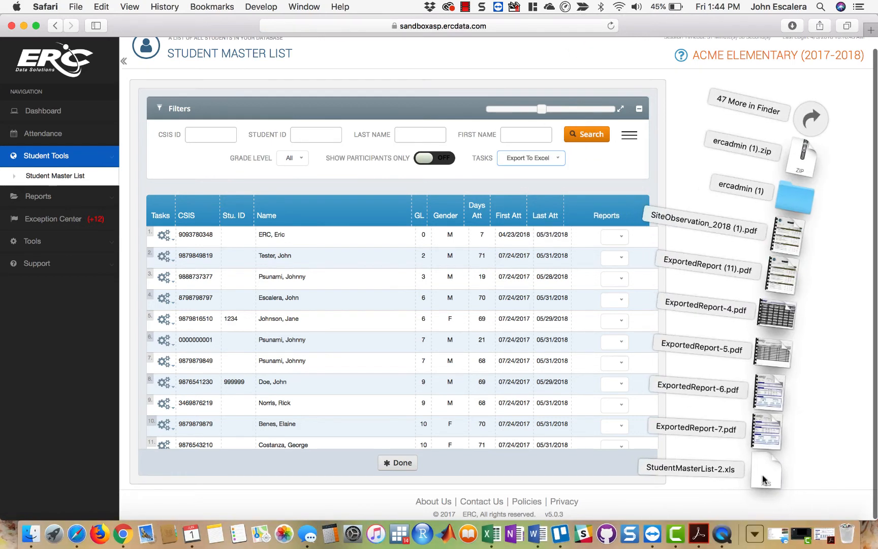
click(763, 478)
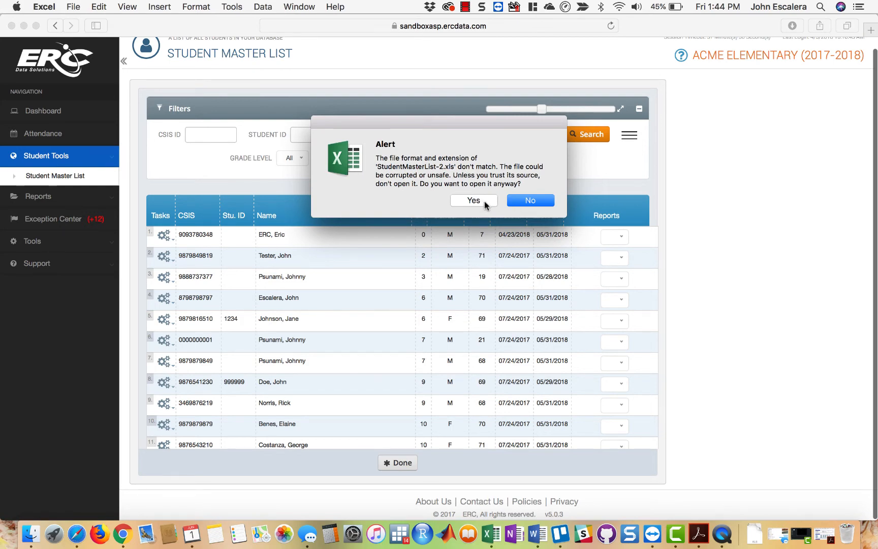
click(510, 202)
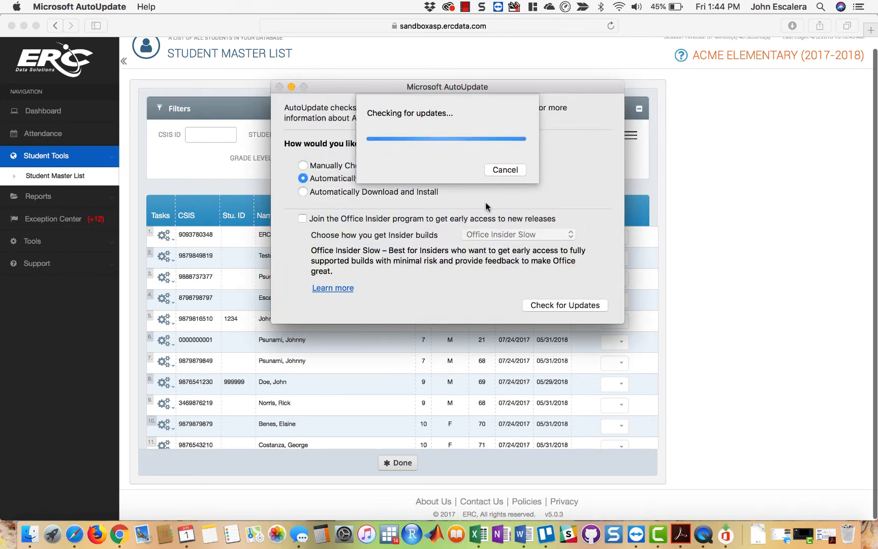
click(508, 171)
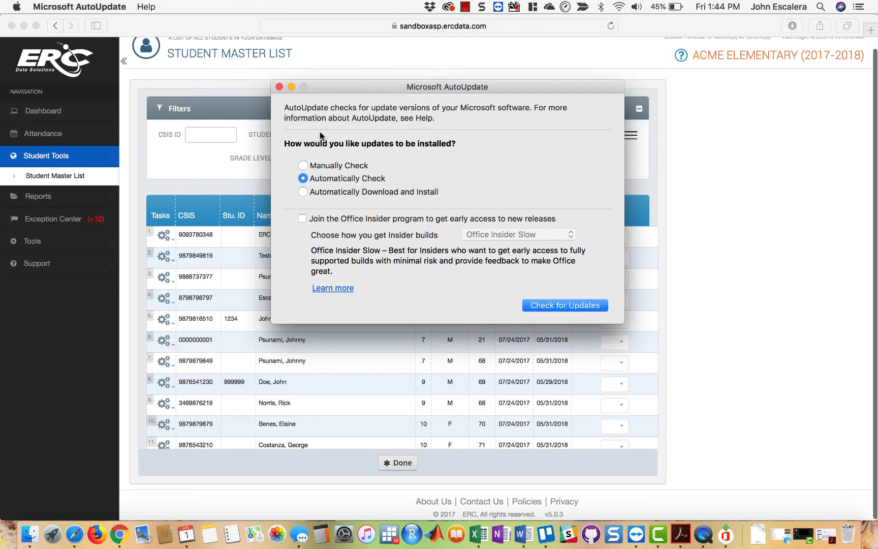
click(279, 87)
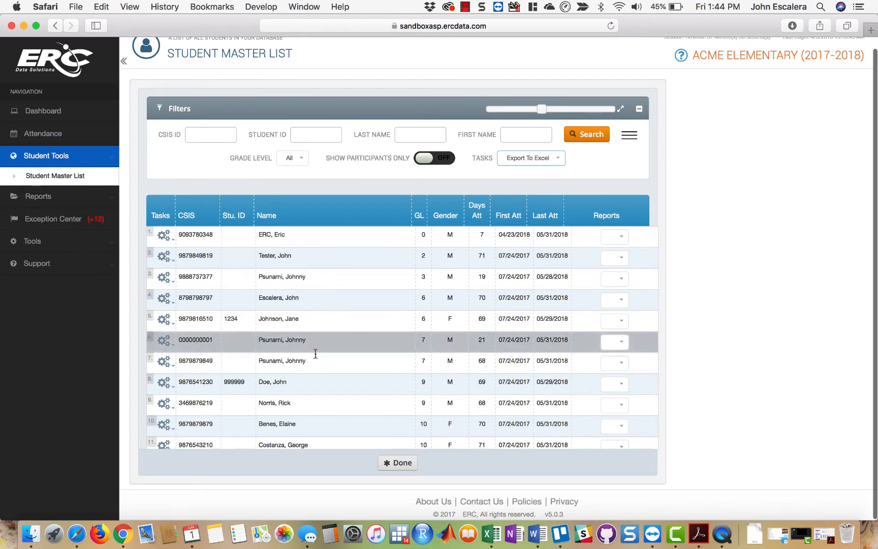
- Leave the Student Master List for the Dashboard and open the Exception Center
click(394, 465)
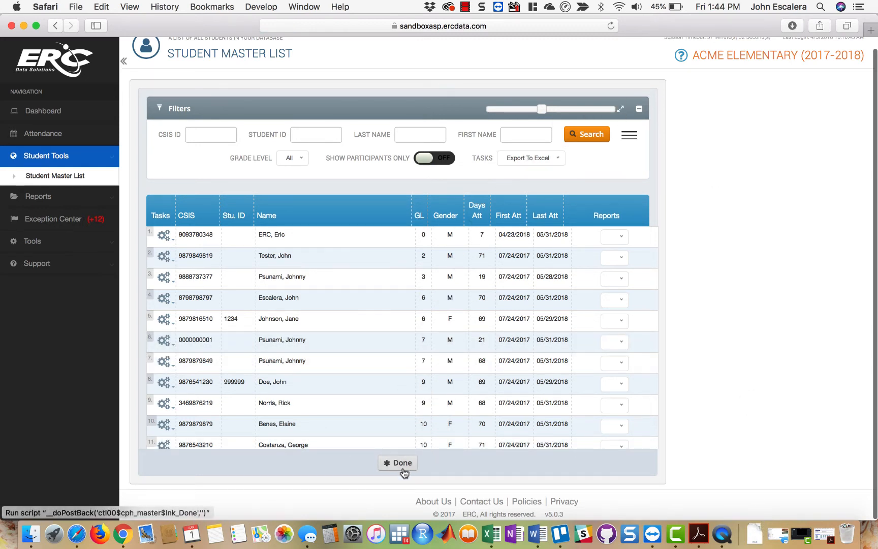
click(61, 113)
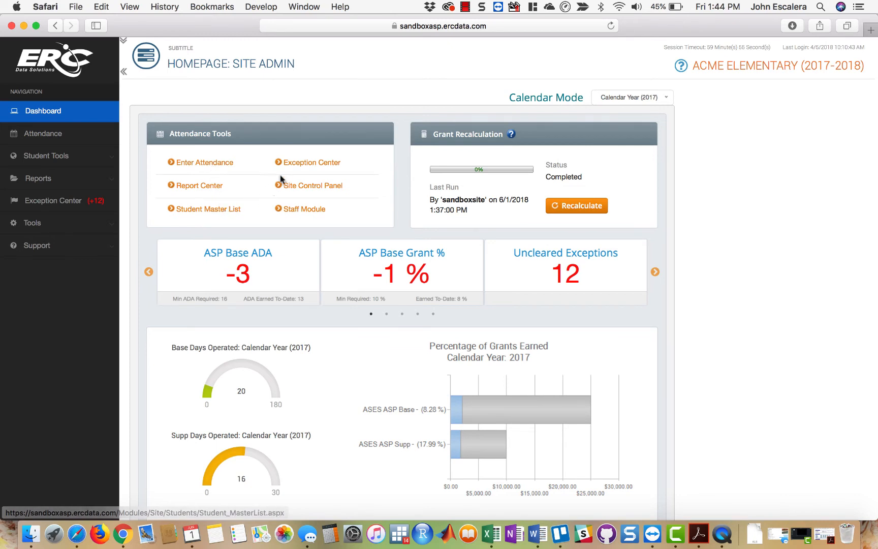
click(56, 202)
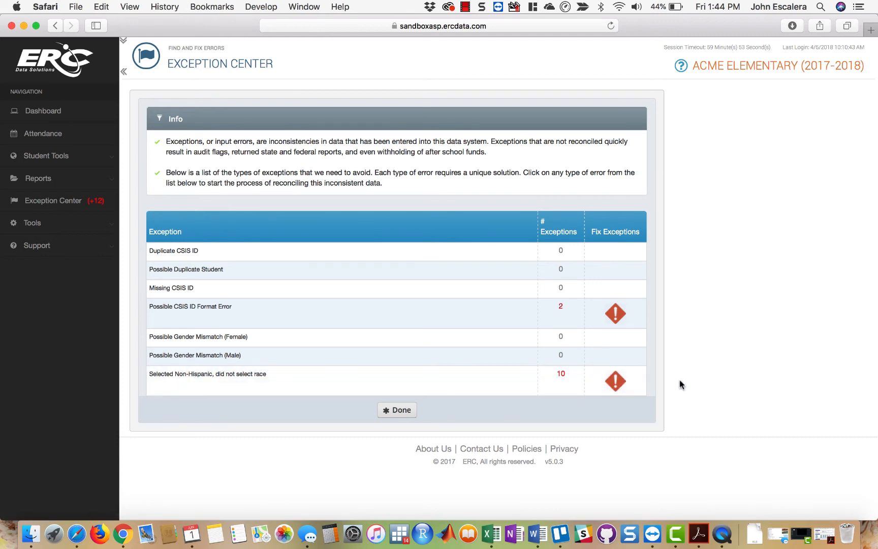
- Set Race to White for the first student under "Selected Non-Hispanic, did not select race", save, and return to the exceptions overview
click(613, 380)
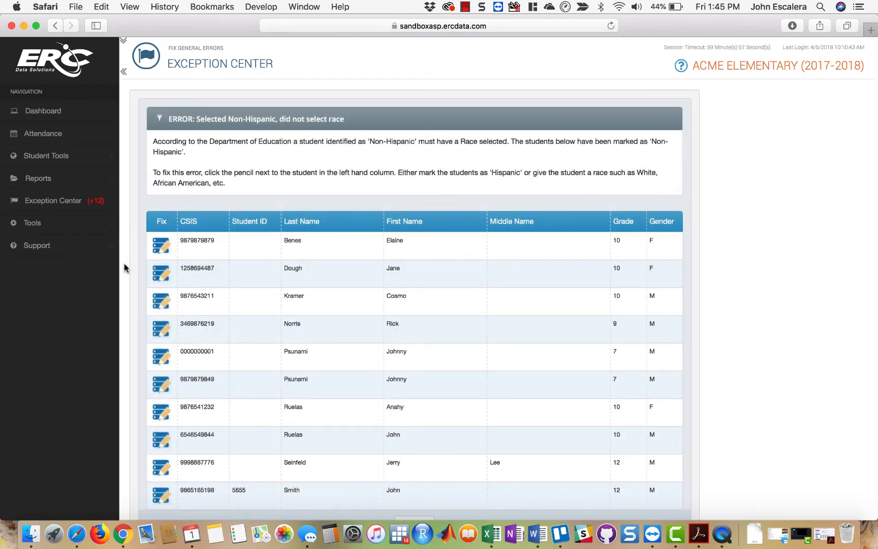
click(162, 245)
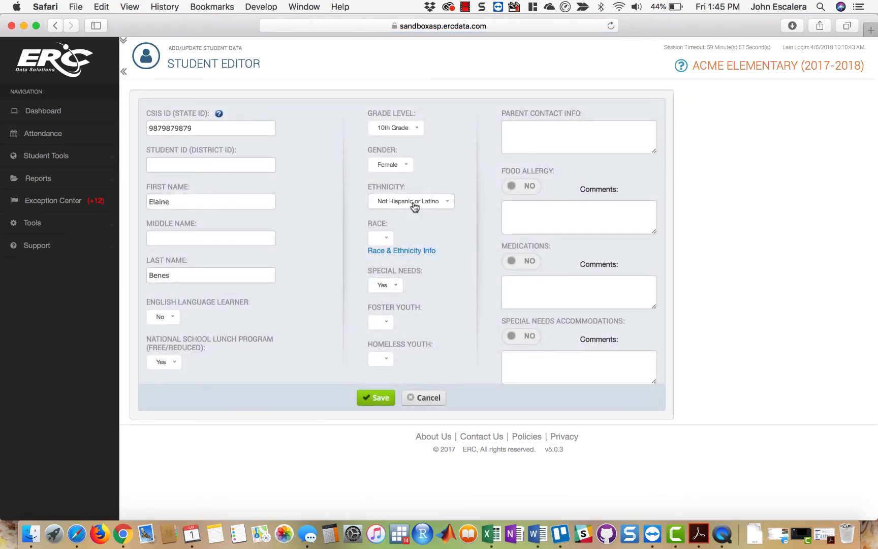
click(386, 238)
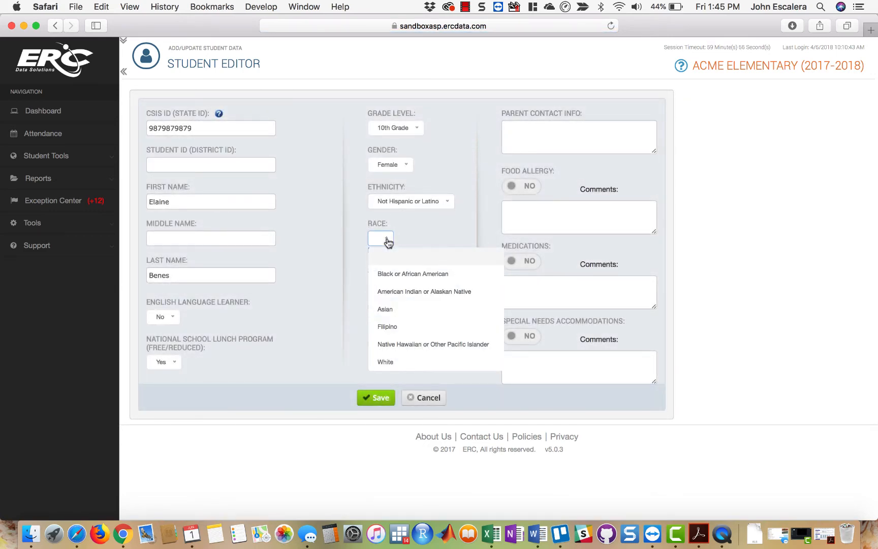
click(399, 362)
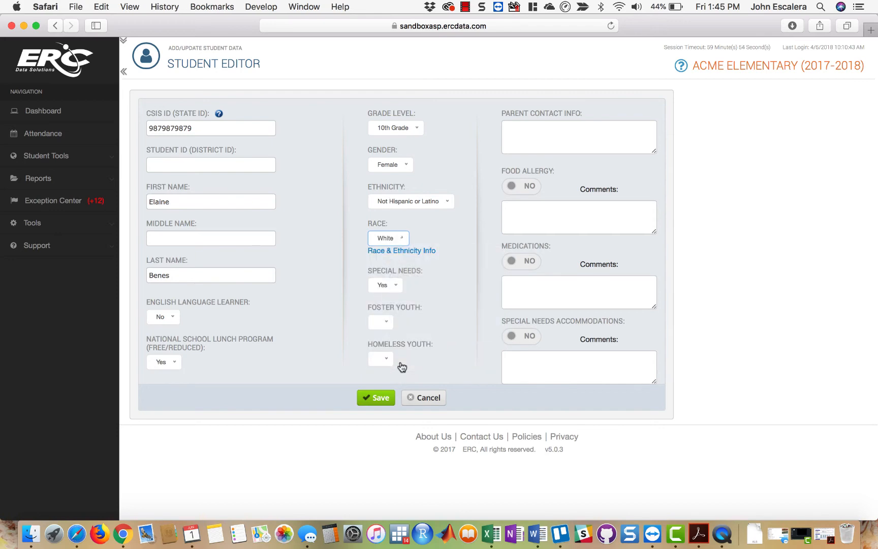
click(377, 397)
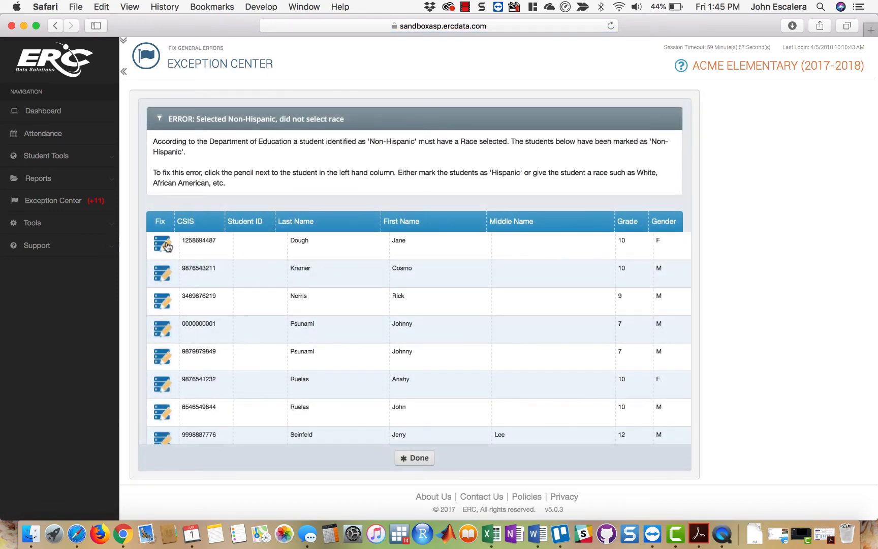
click(416, 458)
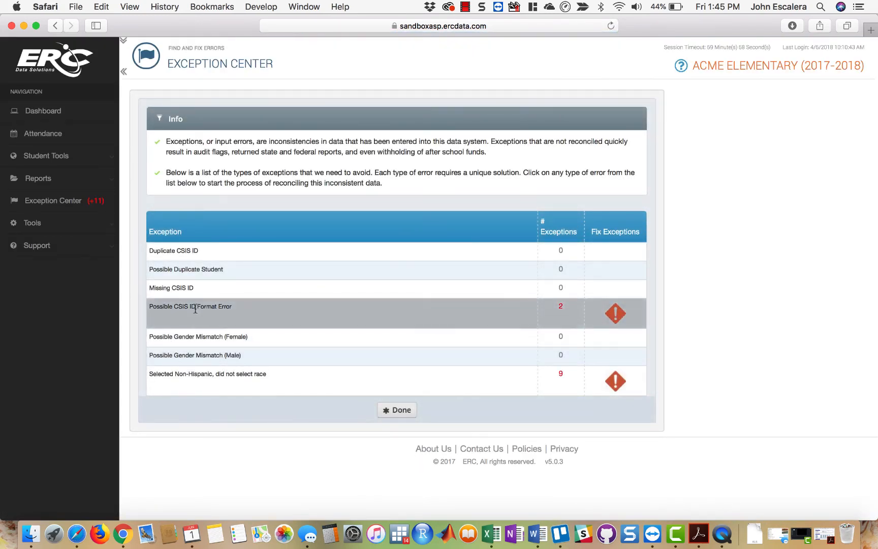
- Review the Possible CSIS ID Format Error exceptions, view the first student's record in the editor, and leave it without saving
click(612, 315)
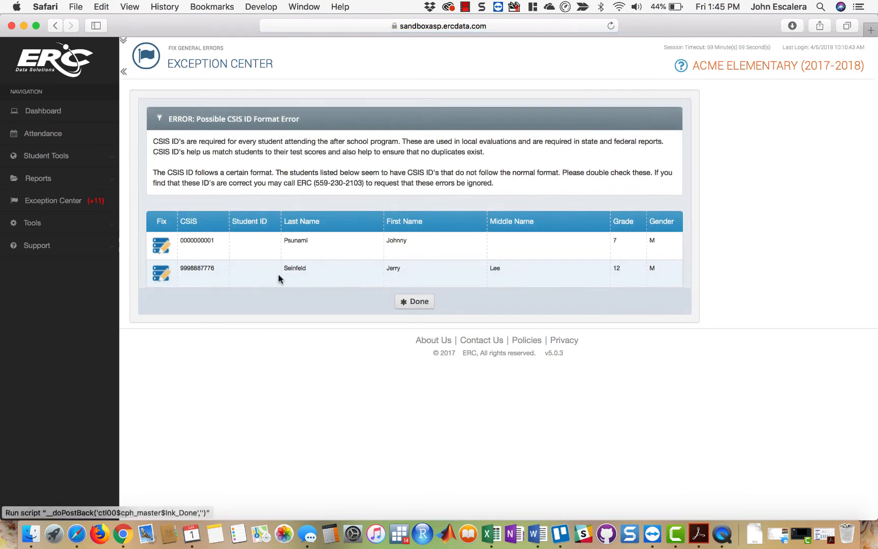
click(199, 239)
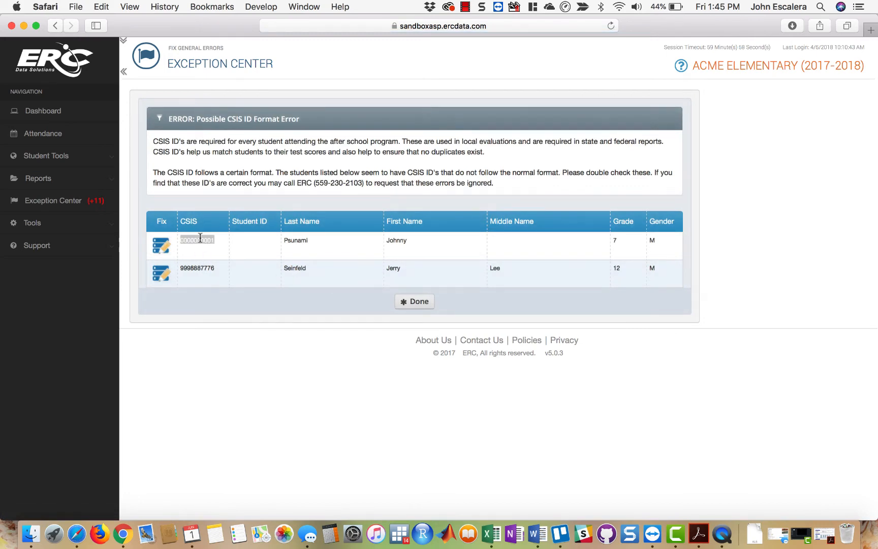
click(169, 249)
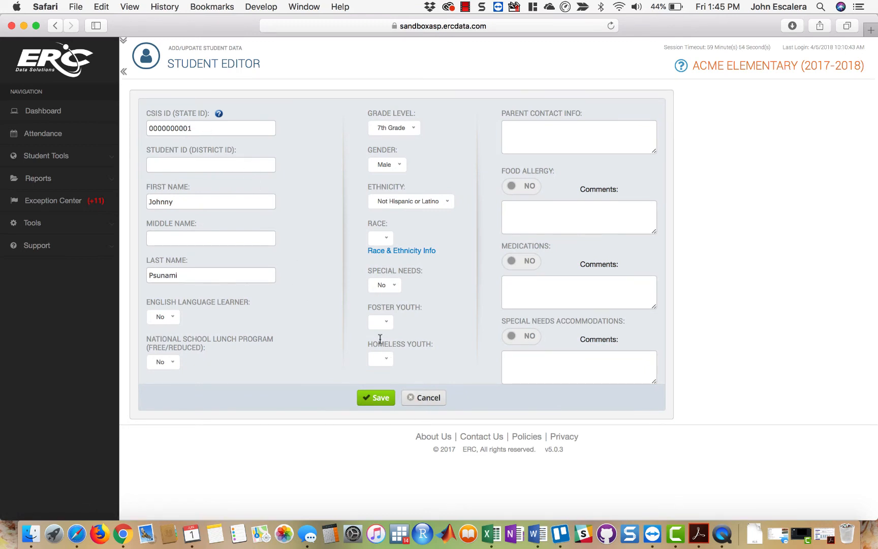
click(429, 397)
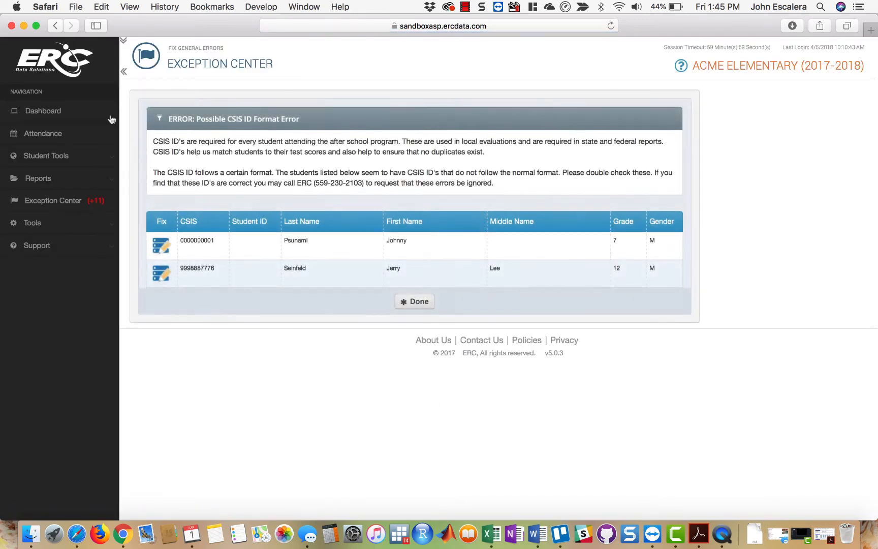
- Return to the Dashboard, open the Report Center and look over the Favorite Reports
click(66, 114)
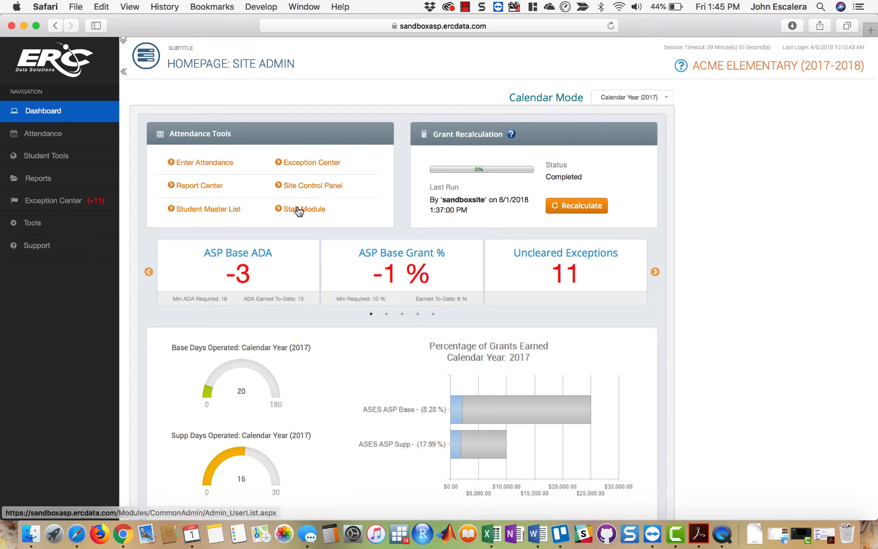
click(199, 187)
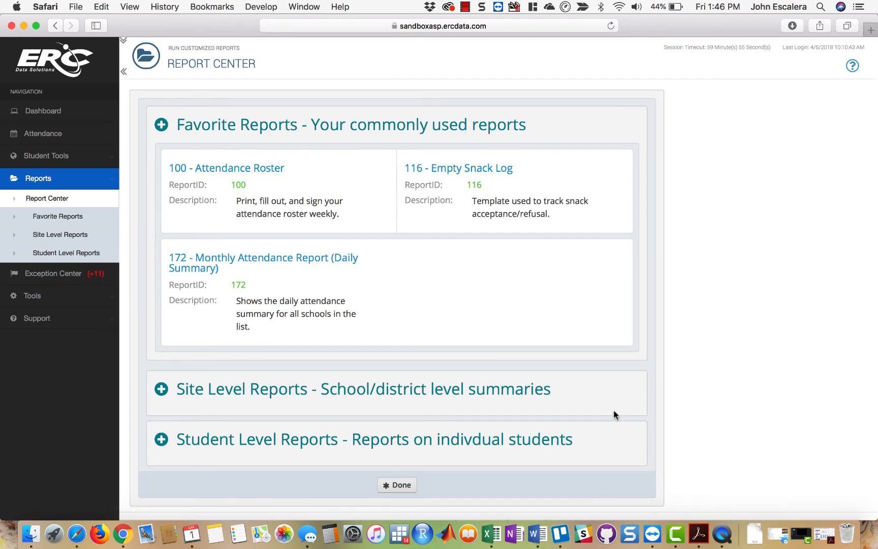
scroll(615, 440, down, 1)
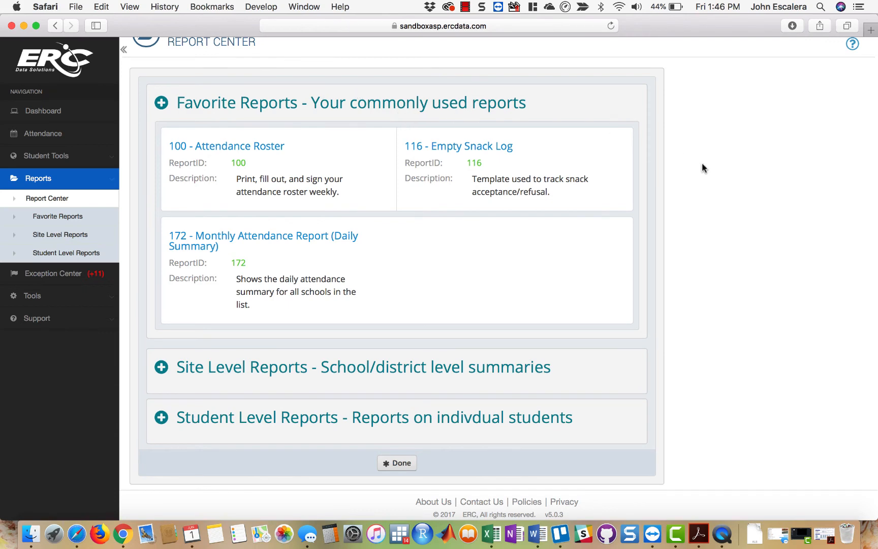
- Expand the Site Level Reports section and review the available school and district summaries
click(436, 373)
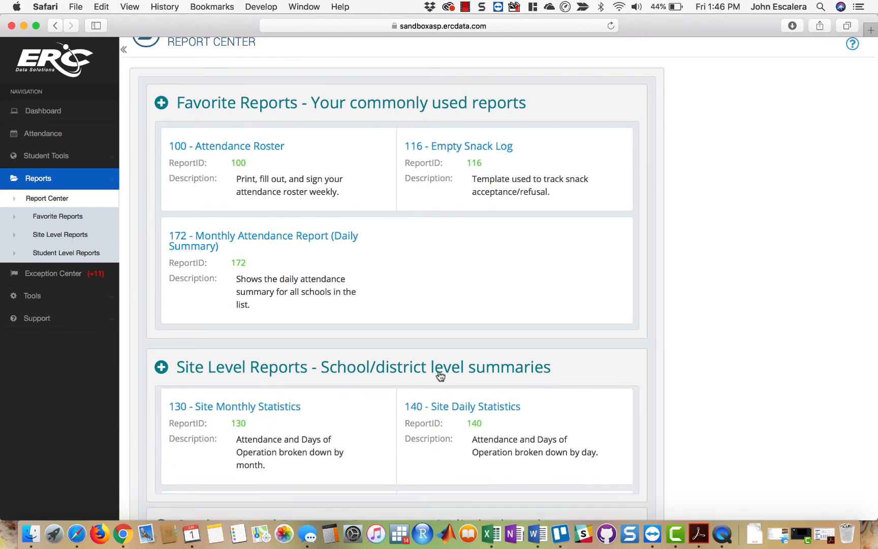
scroll(676, 320, down, 10)
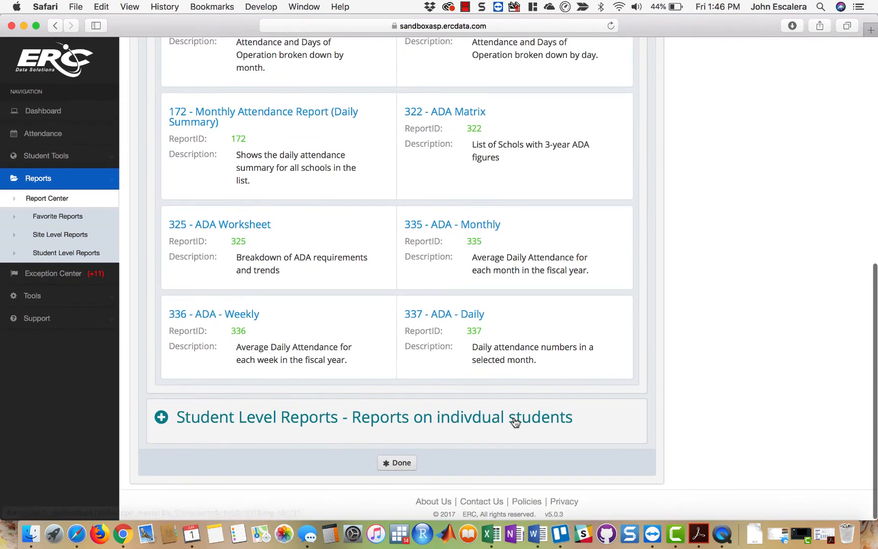
scroll(513, 424, up, 2)
scroll(513, 425, up, 8)
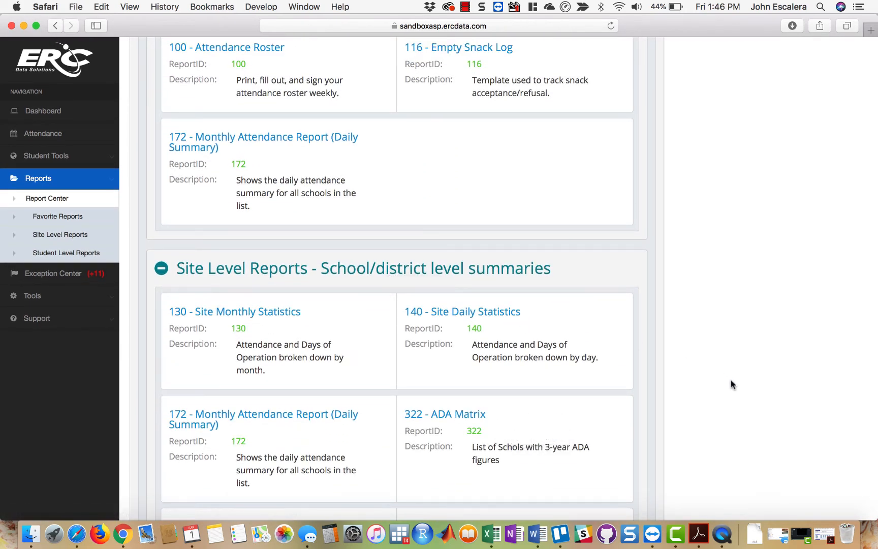
scroll(730, 385, down, 10)
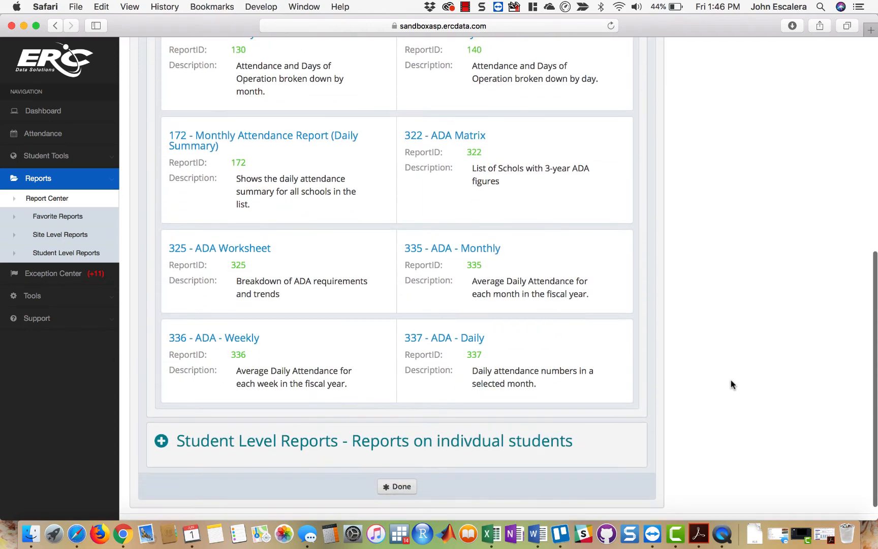
- Expand the Student Level Reports section and examine the attendance, sign-in and sign-out, and individual student reports offered
click(439, 424)
scroll(765, 419, down, 10)
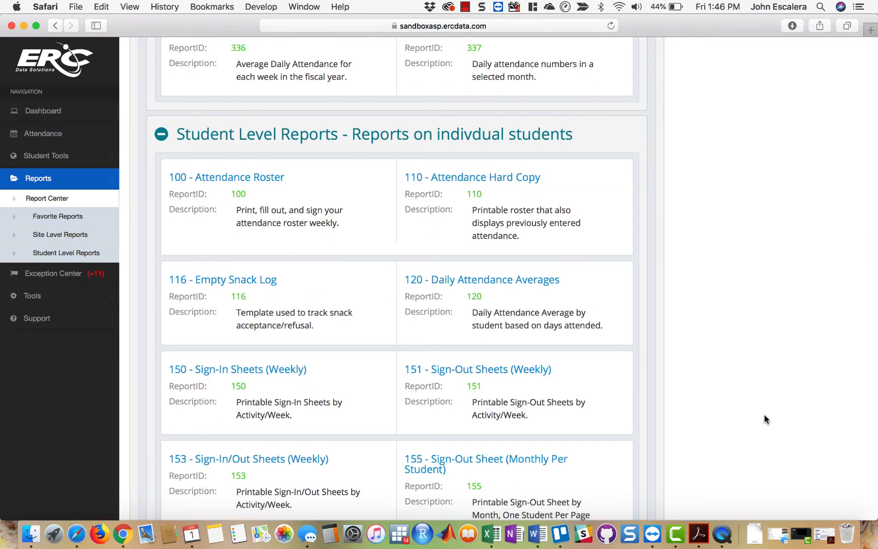
scroll(766, 419, down, 15)
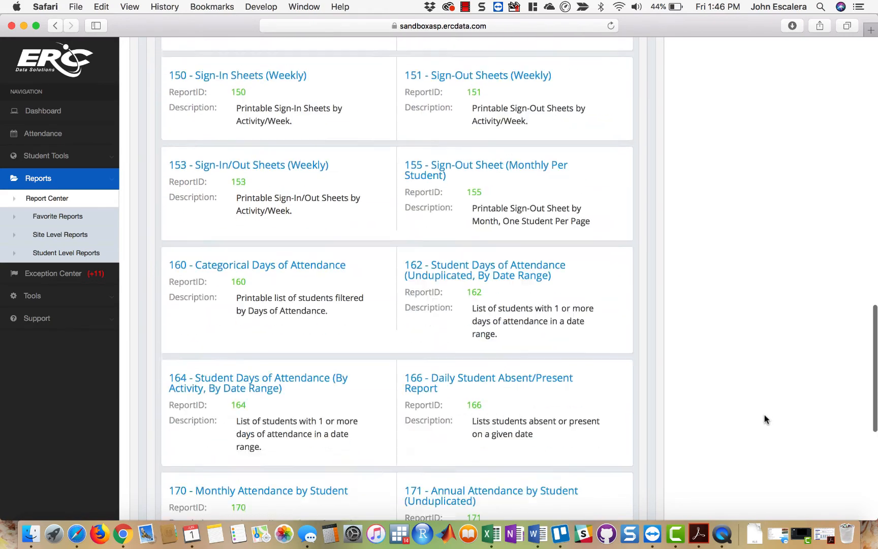
scroll(765, 419, down, 3)
scroll(765, 419, up, 15)
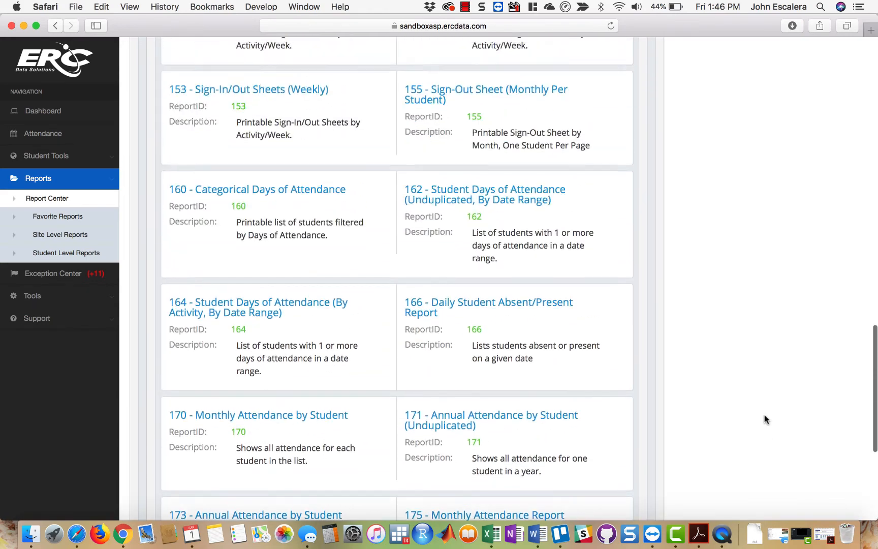
scroll(766, 419, up, 10)
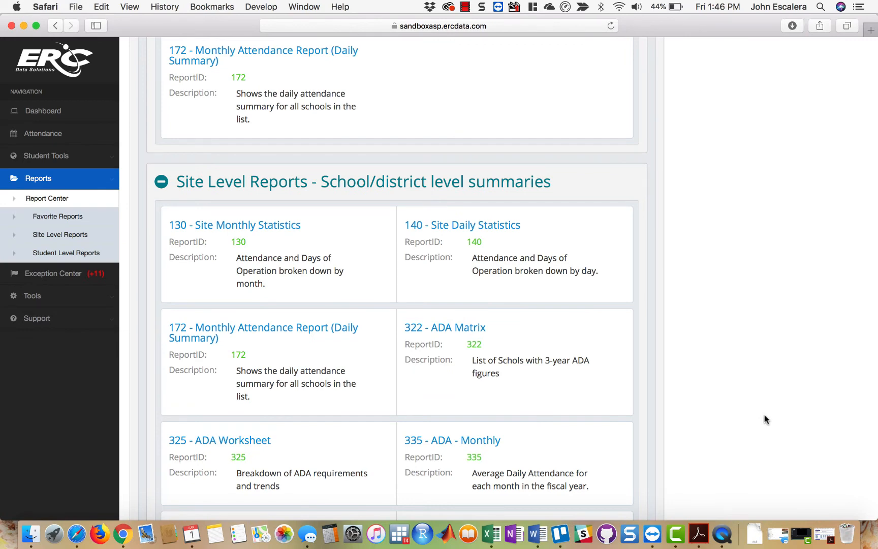
scroll(766, 419, down, 12)
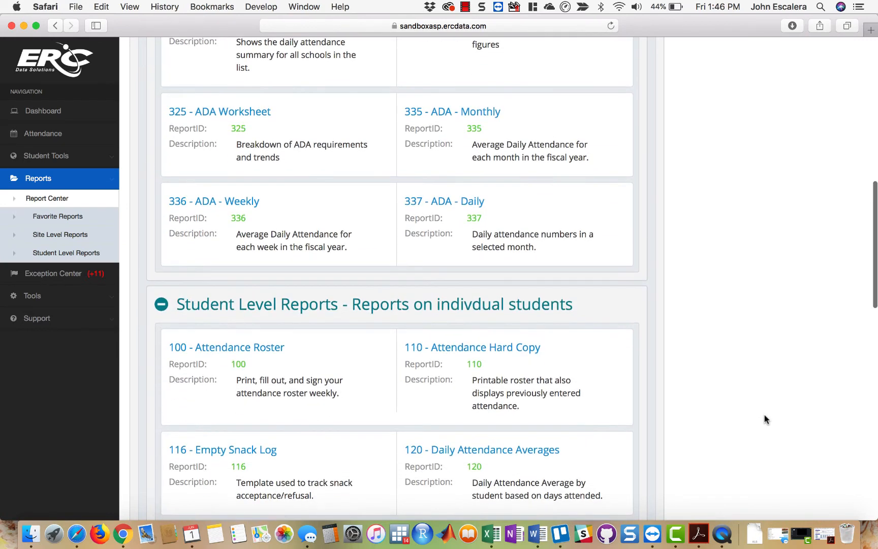
scroll(765, 419, down, 10)
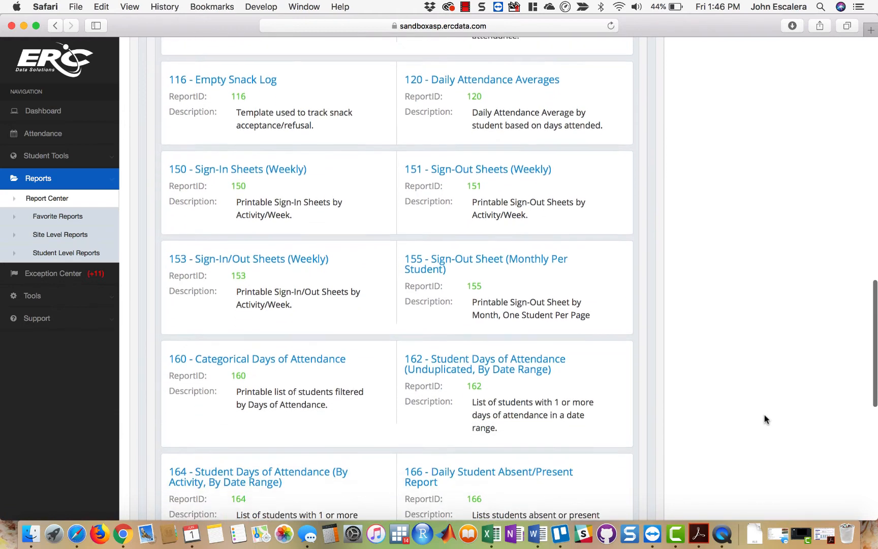
scroll(765, 419, down, 3)
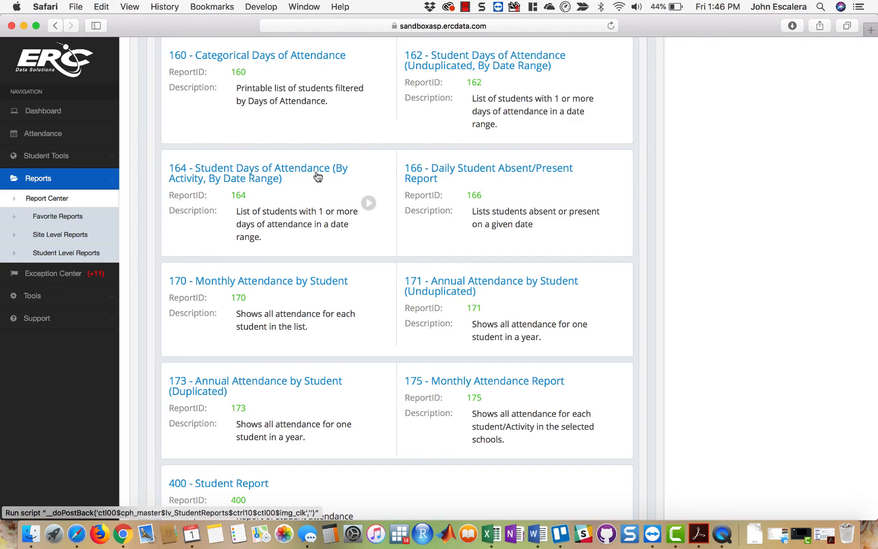
scroll(782, 251, up, 20)
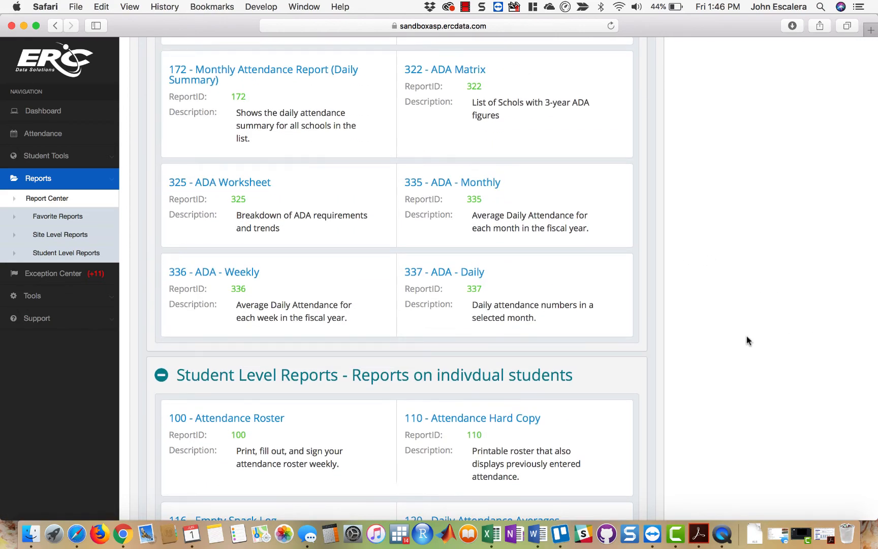
scroll(746, 343, up, 20)
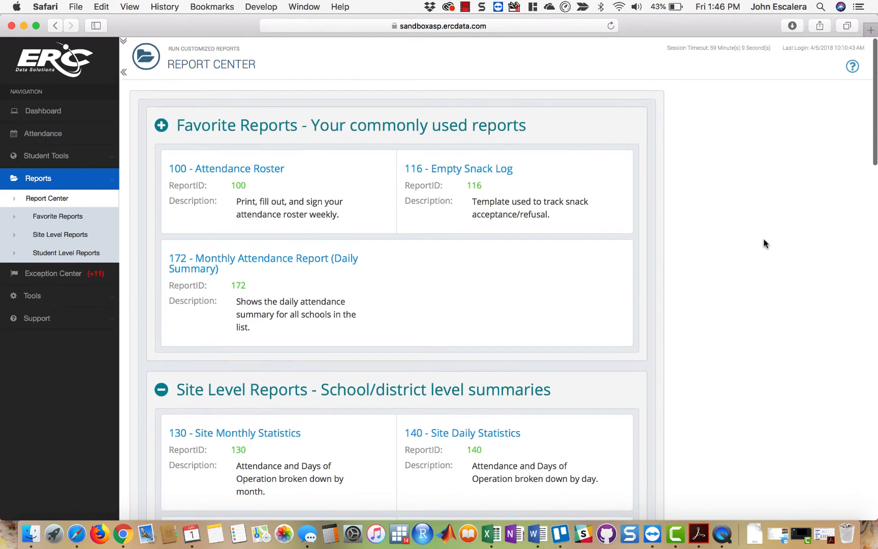
- Open the profile for editing and look through the reports available to add under Favorite Reports
click(123, 40)
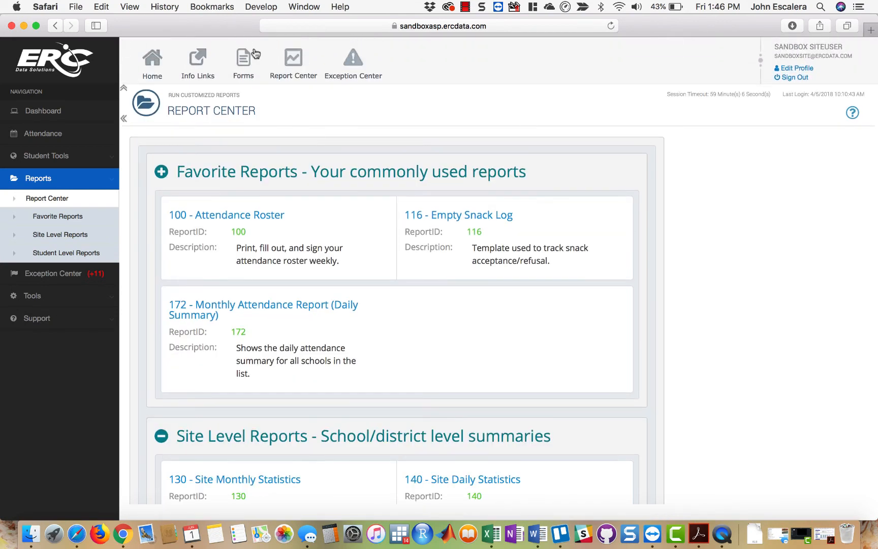
click(803, 70)
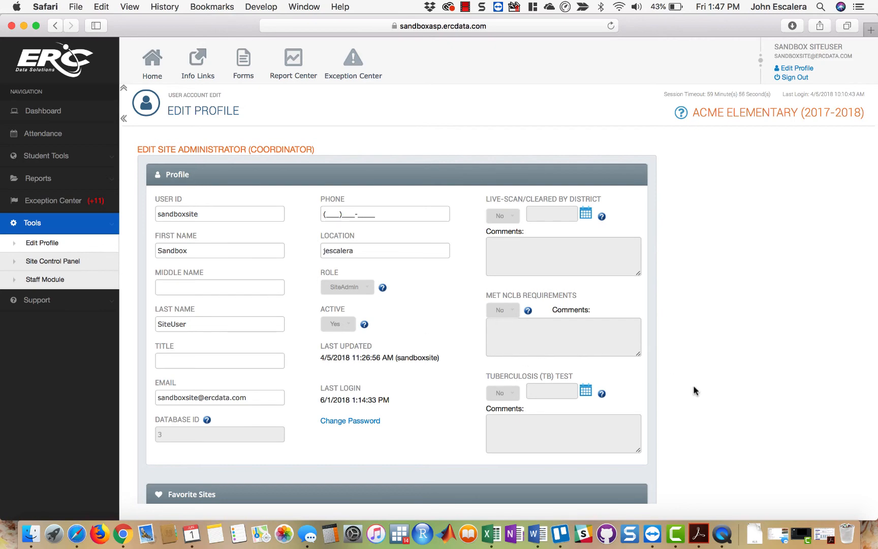
scroll(748, 395, down, 15)
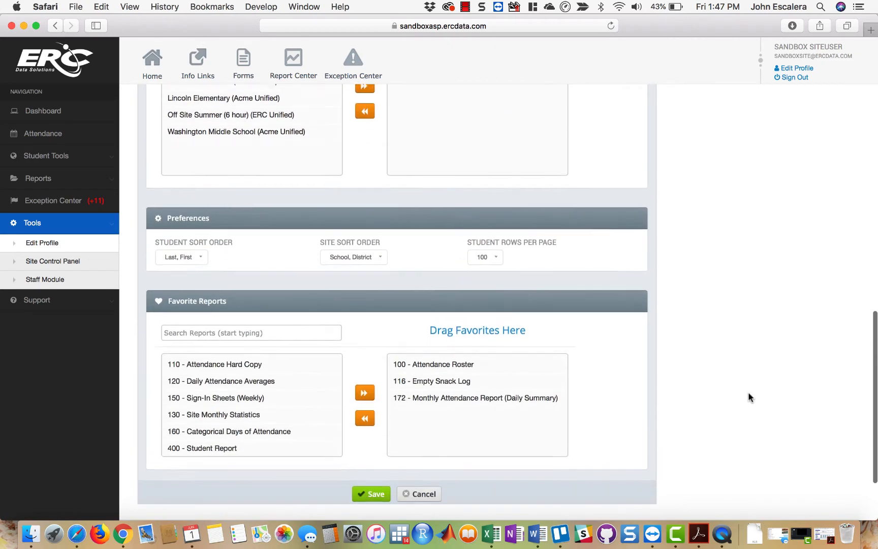
scroll(749, 397, down, 3)
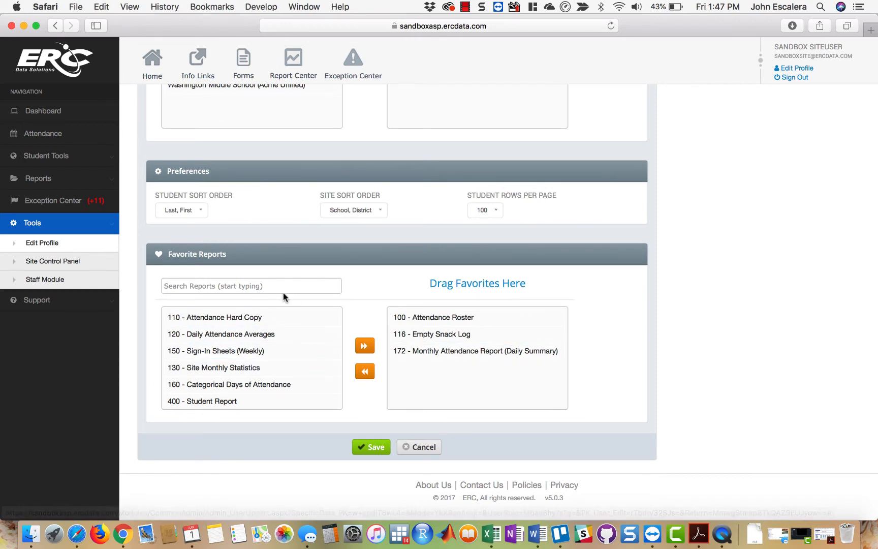
scroll(305, 362, down, 2)
scroll(305, 361, down, 5)
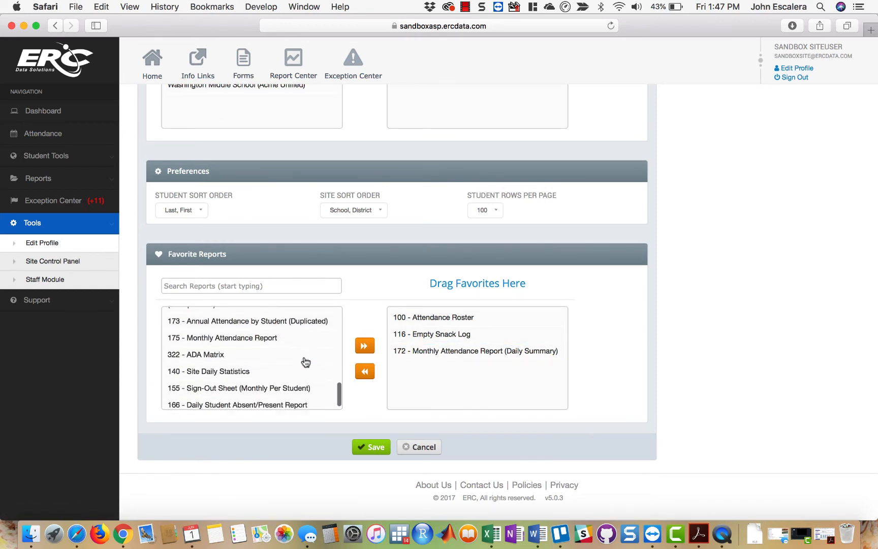
scroll(305, 362, up, 3)
scroll(305, 362, up, 5)
- Search the available reports for "range" and add 164 - Student Days of Attendance (By Activity, By Date Range) to the favorites
click(299, 289)
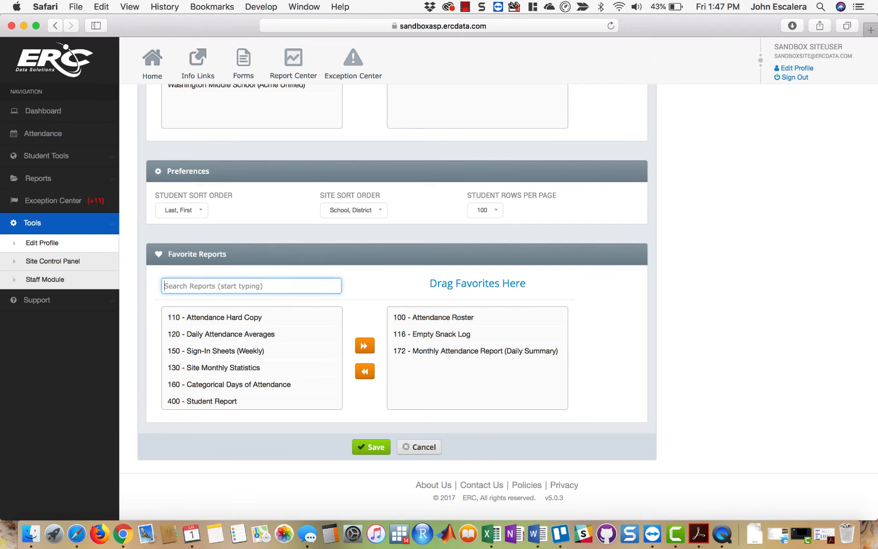
text(range)
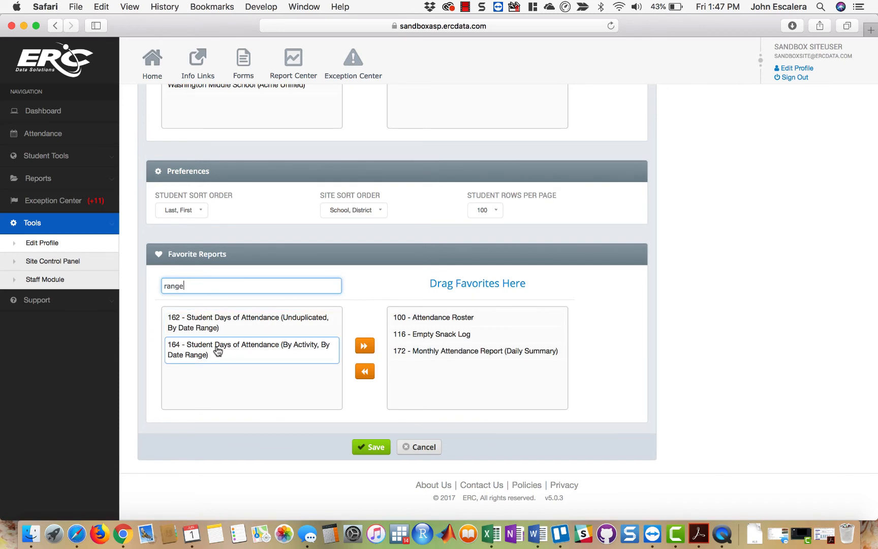
click(218, 350)
click(355, 351)
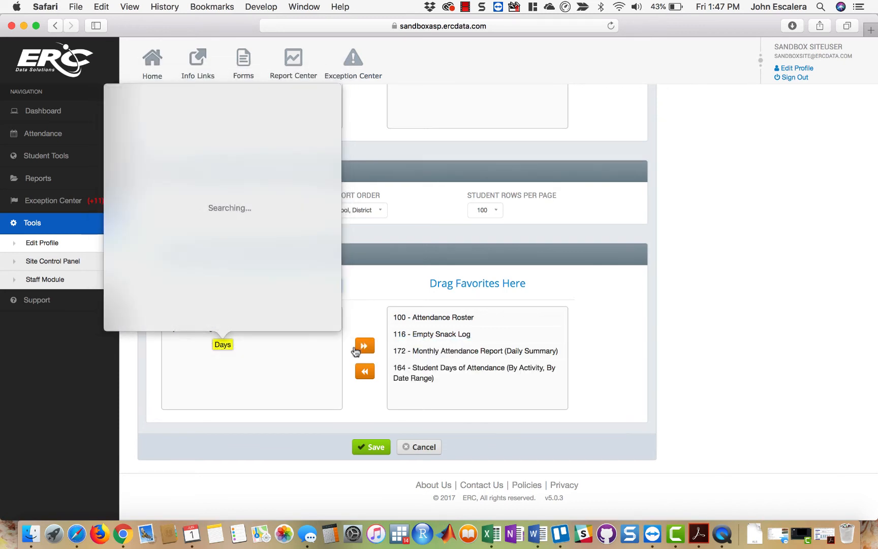
- Add 162 - Student Days of Attendance (Unduplicated, By Date Range) to the favorites and save the profile
click(258, 355)
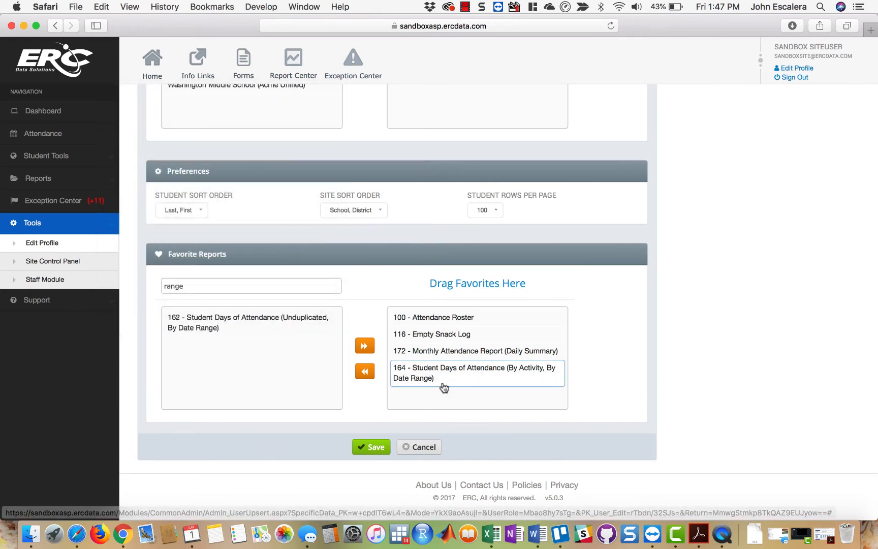
drag(237, 335, 449, 385)
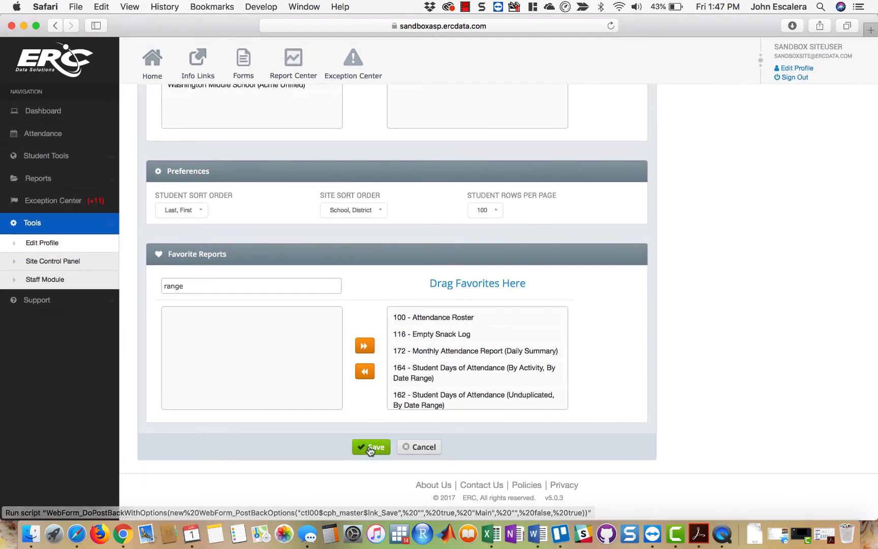
click(369, 447)
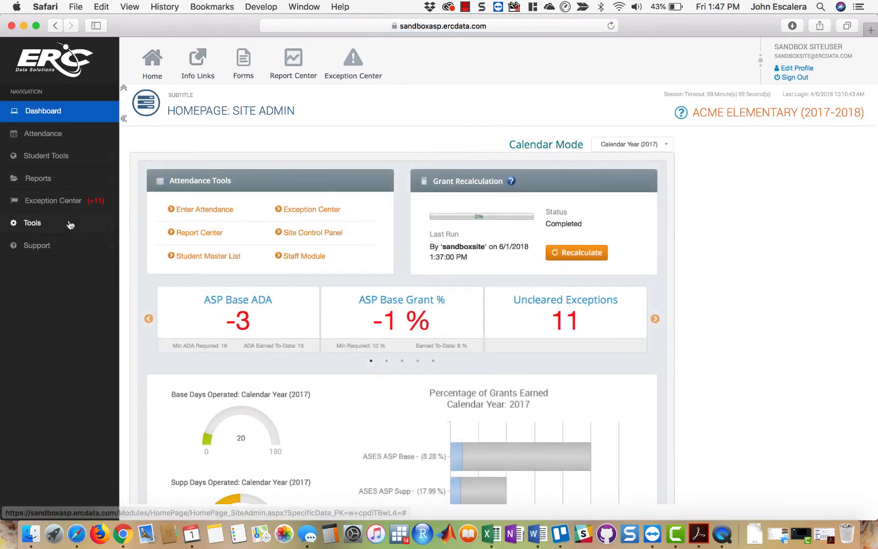
- Check the updated favorites in the navigation's Favorite Reports list and in the Report Center
click(45, 180)
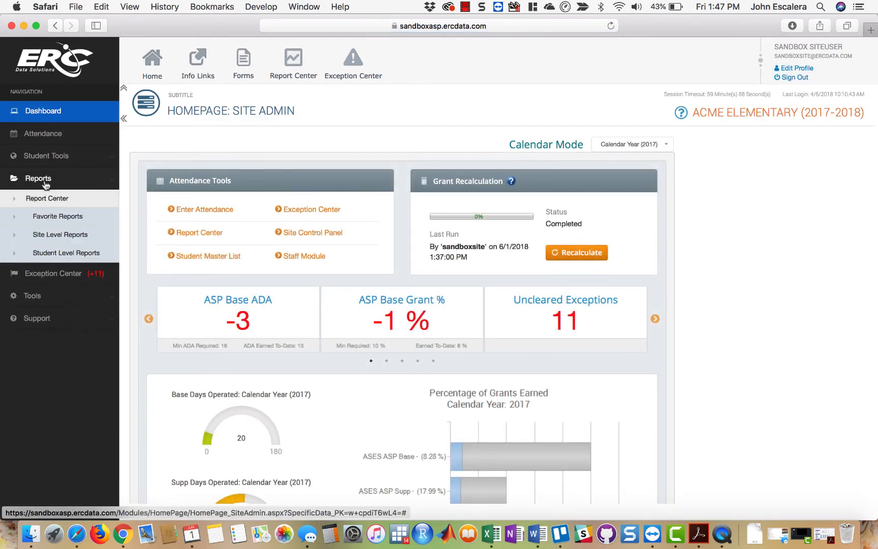
click(53, 216)
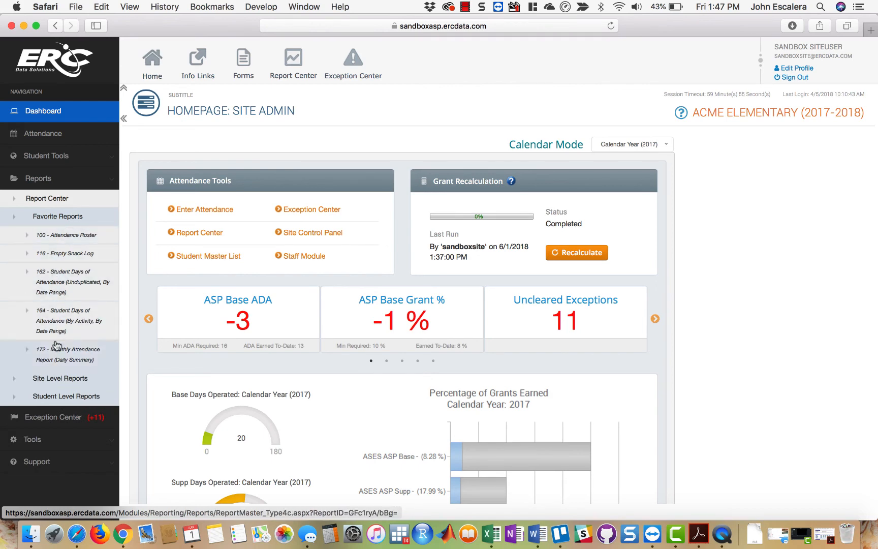
click(293, 69)
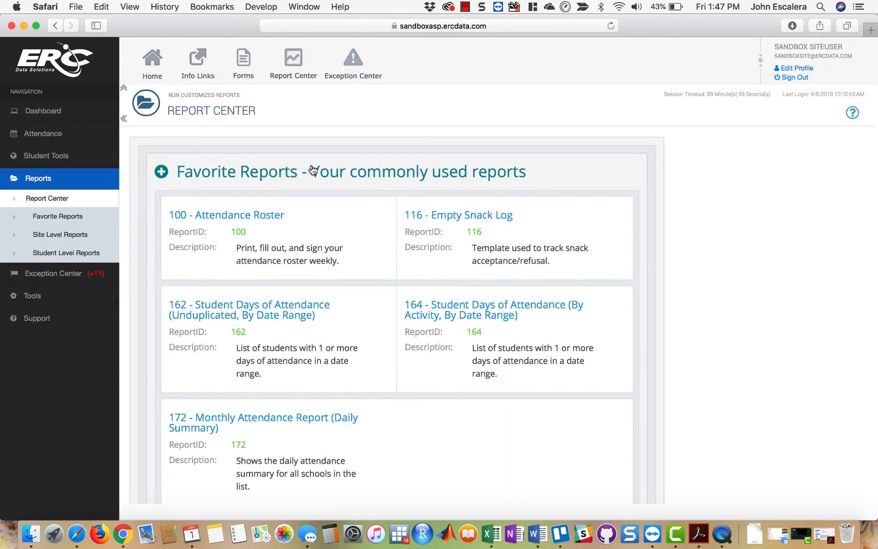
scroll(794, 302, down, 5)
scroll(794, 302, up, 5)
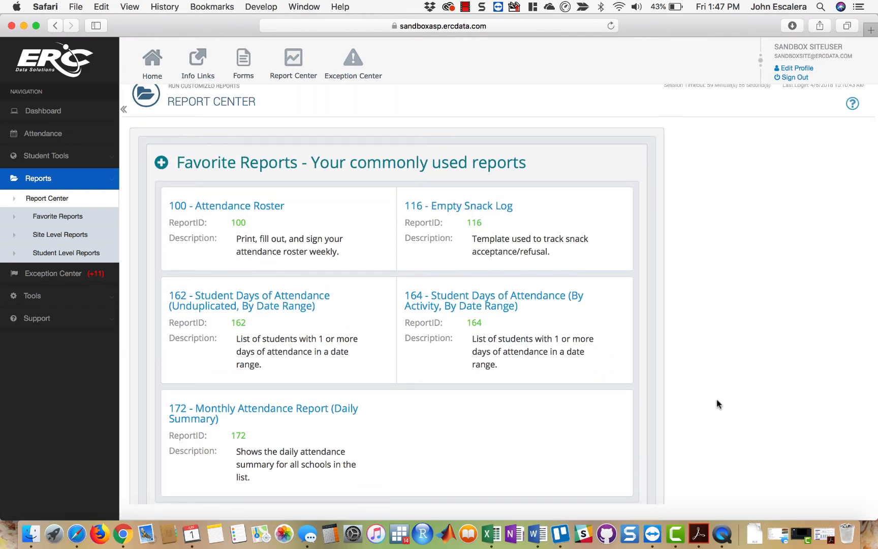
scroll(717, 401, down, 4)
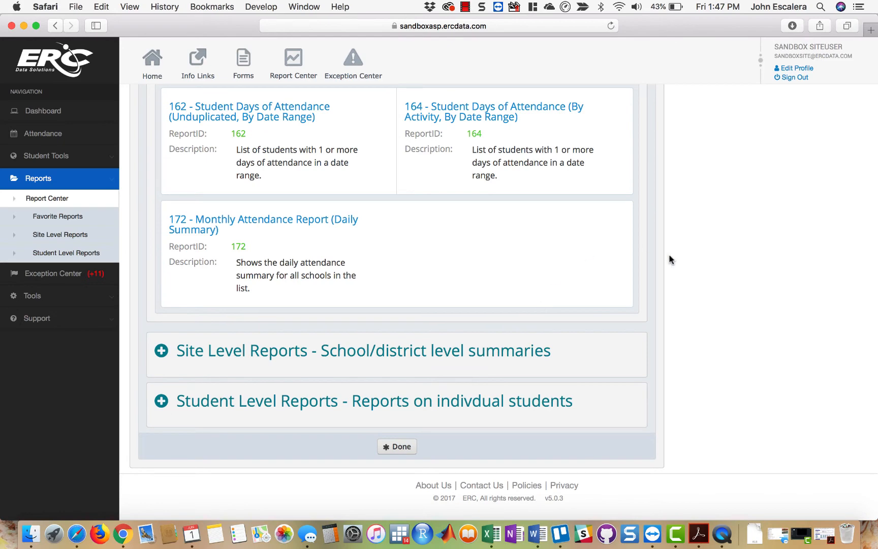
scroll(735, 252, up, 4)
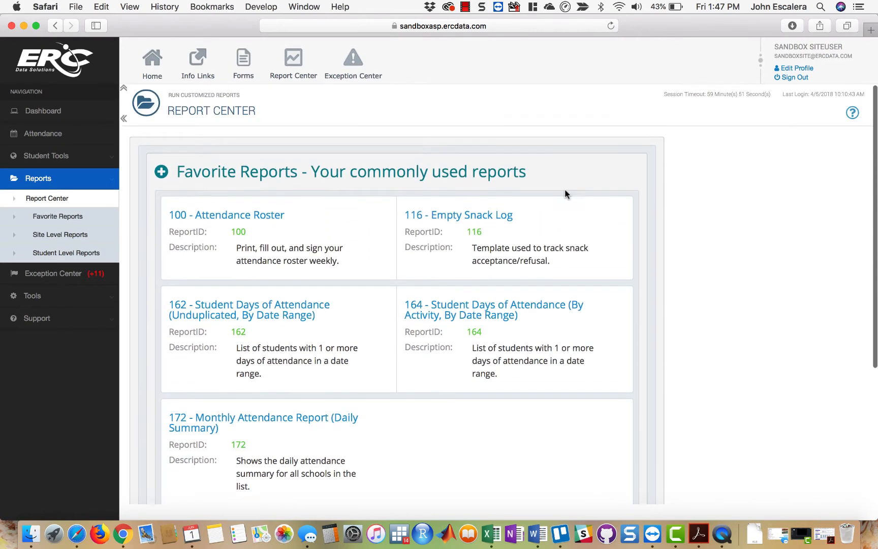
- Collapse Favorite Reports, expand Site Level Reports, and look over the school and district summaries
click(395, 175)
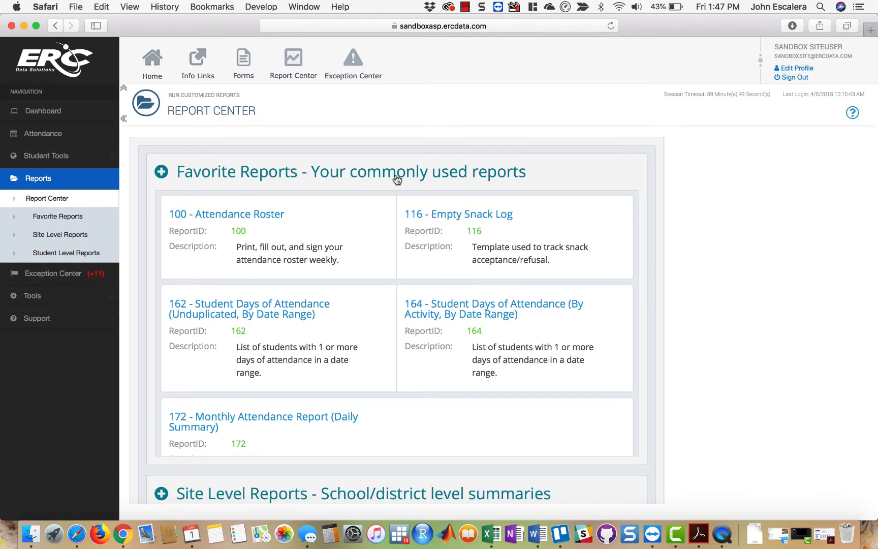
click(396, 233)
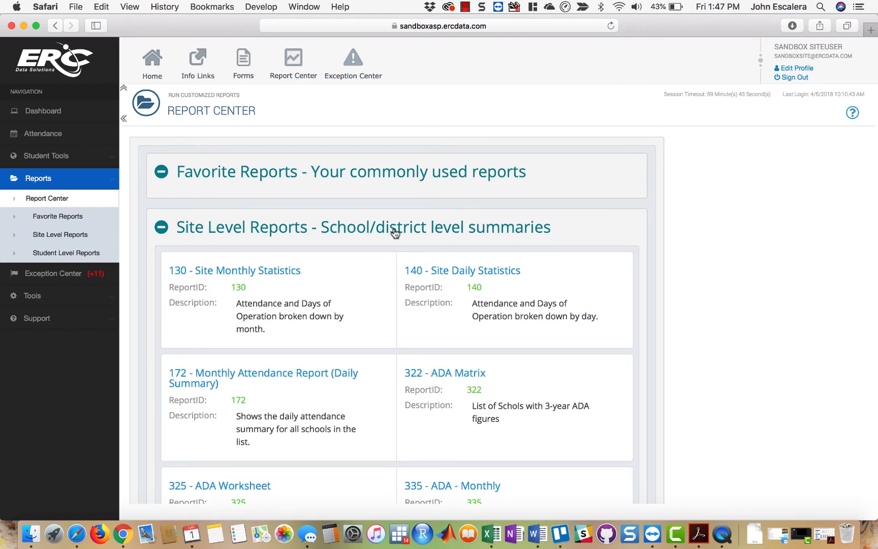
scroll(726, 426, down, 3)
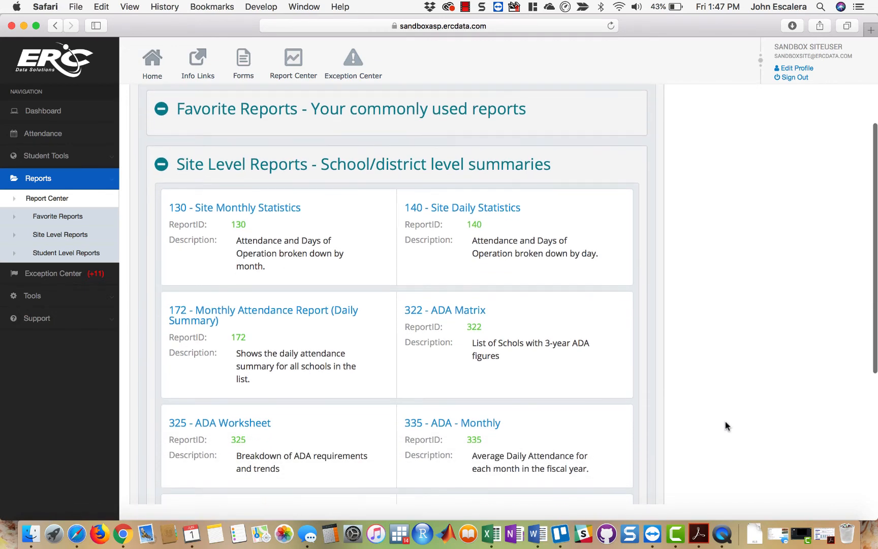
scroll(726, 425, up, 3)
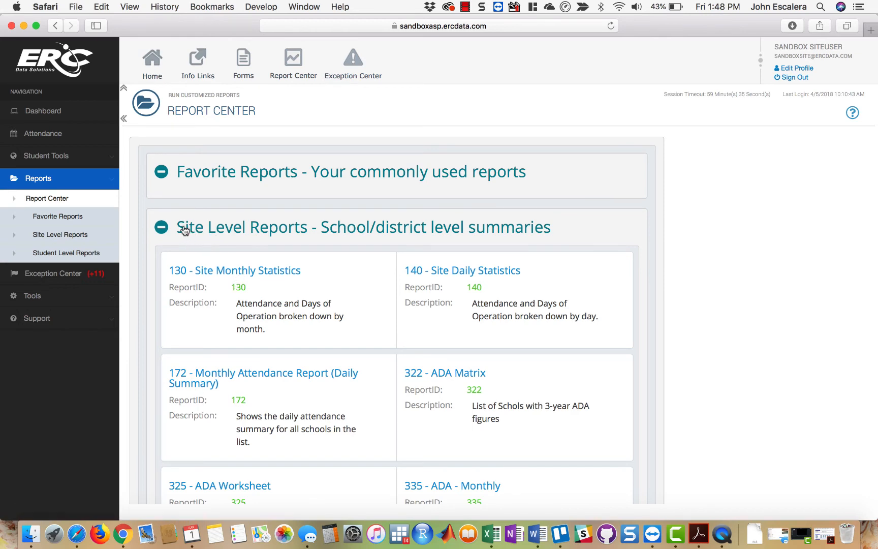
- Open report 130 - Site Monthly Statistics and view its report options without changing the selection
click(266, 270)
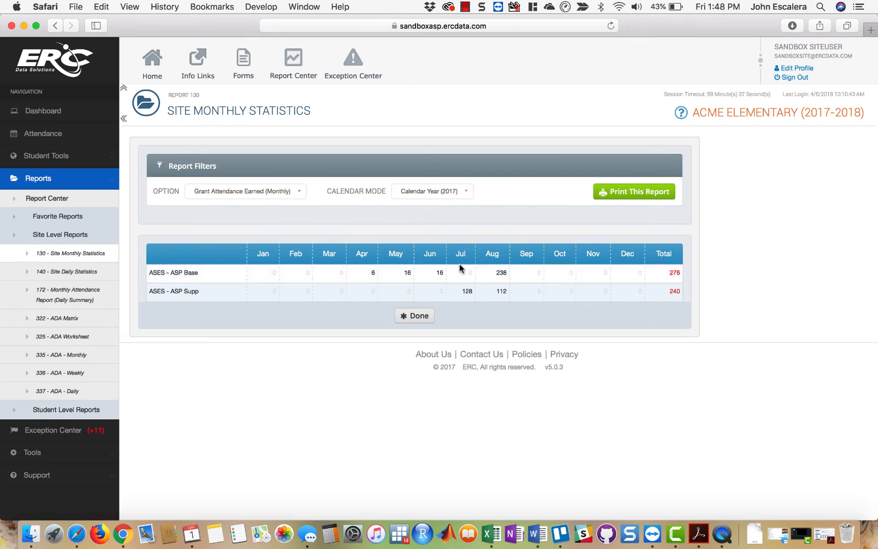
click(282, 195)
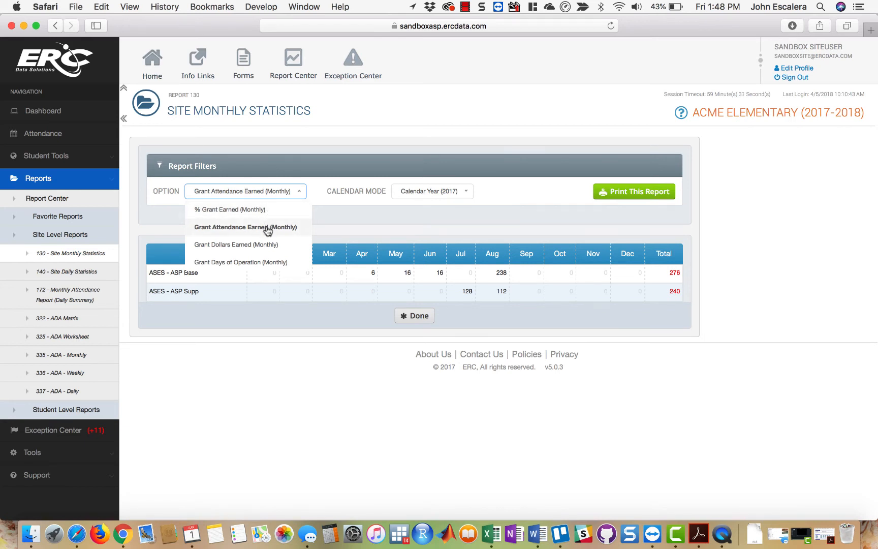
click(416, 235)
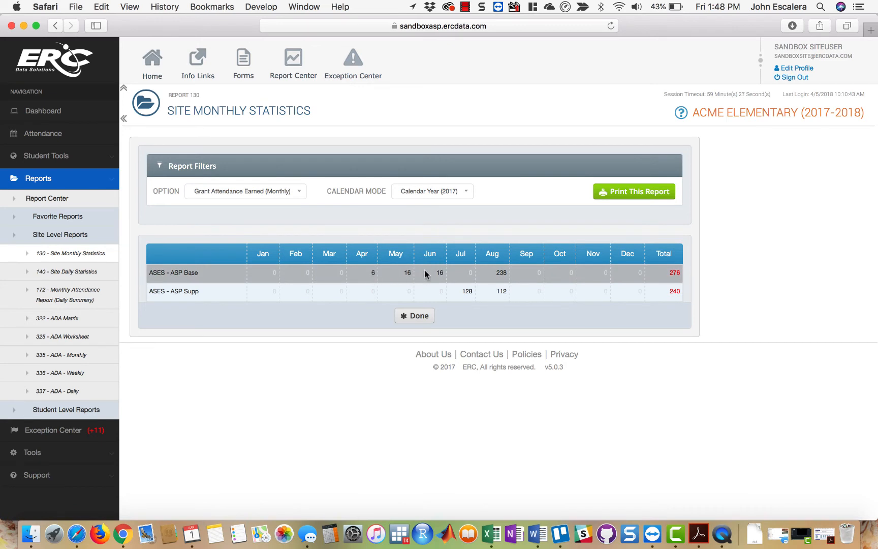
- Open the August 2017 daily statistics from the monthly table and examine the attendance calendar
click(495, 258)
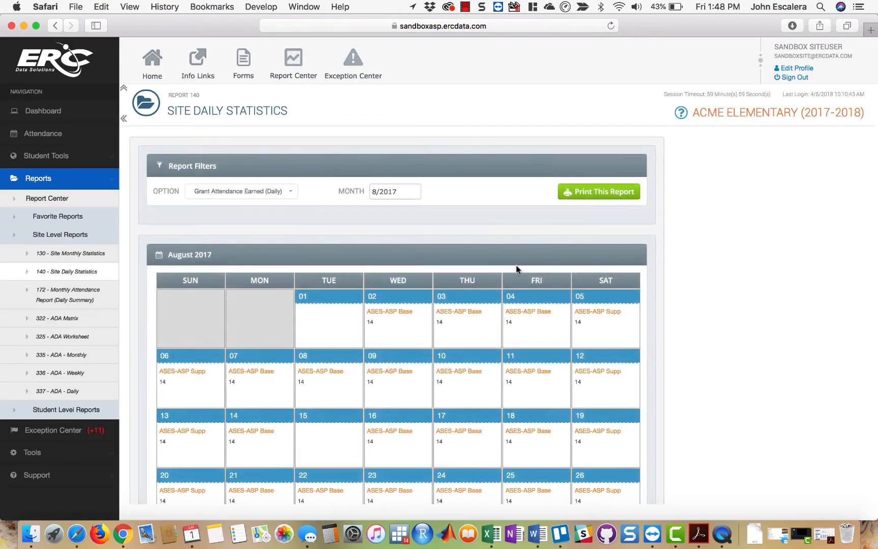
scroll(704, 382, down, 5)
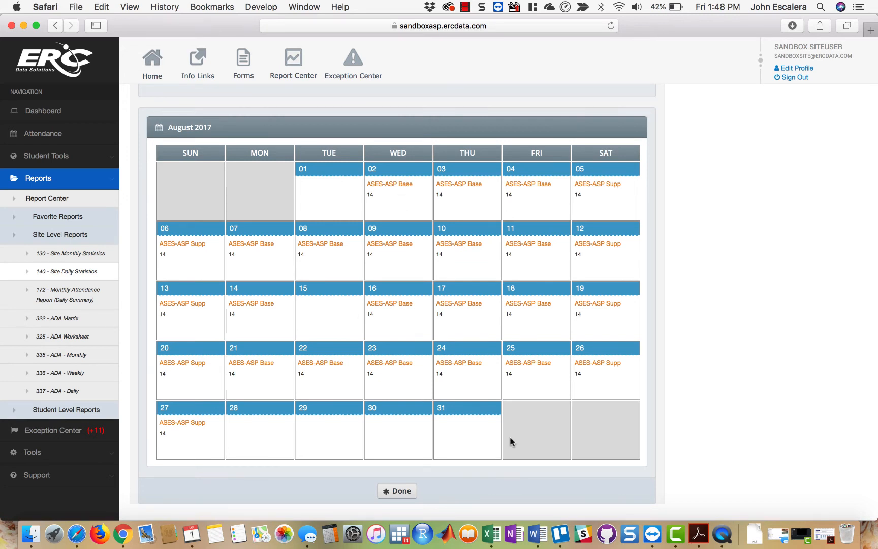
scroll(640, 302, up, 2)
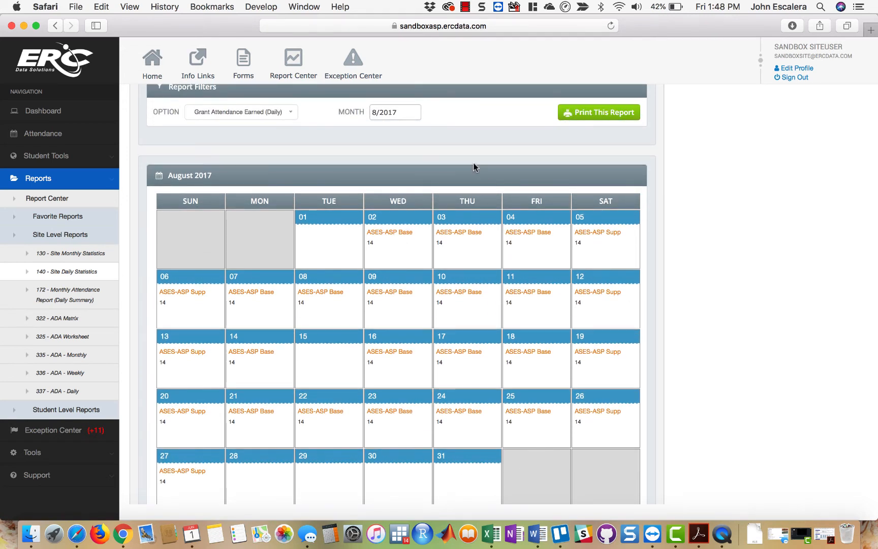
- Set the Site Daily Statistics month to 02/2017 and look over the February calendar
click(407, 115)
click(416, 154)
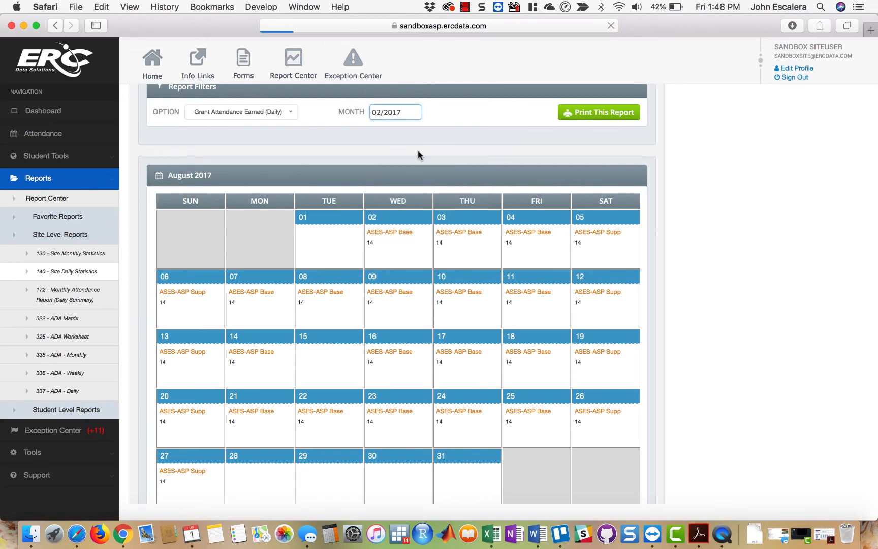
scroll(450, 205, down, 5)
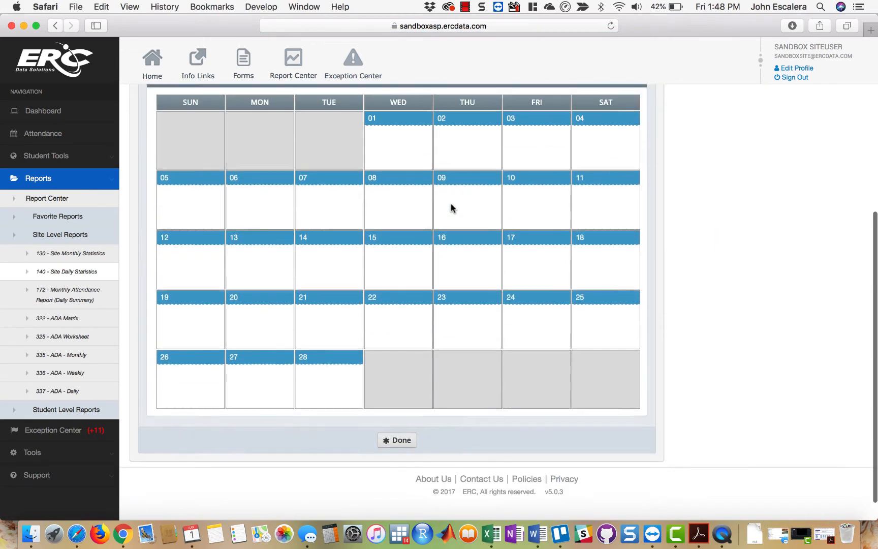
scroll(451, 206, up, 3)
scroll(450, 203, up, 2)
- Set the Site Daily Statistics month to 05/2017 and examine the May calendar
click(397, 191)
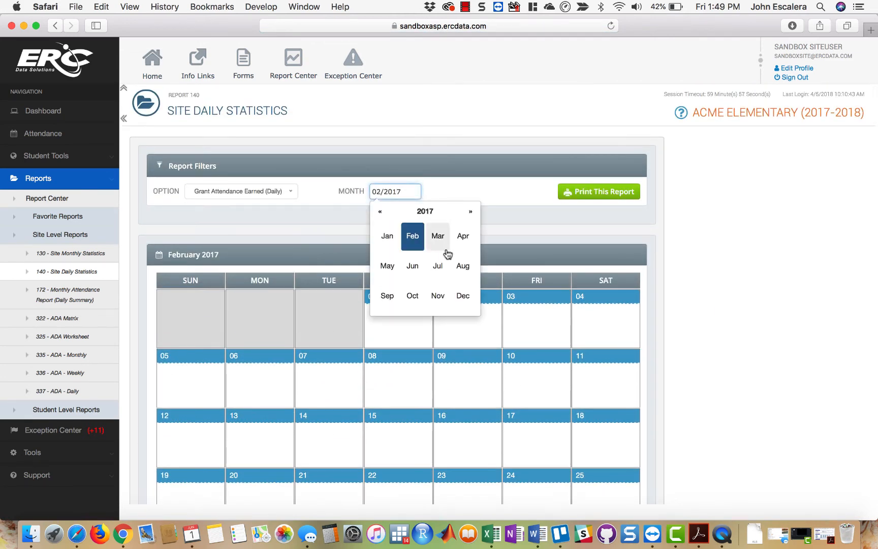
click(388, 268)
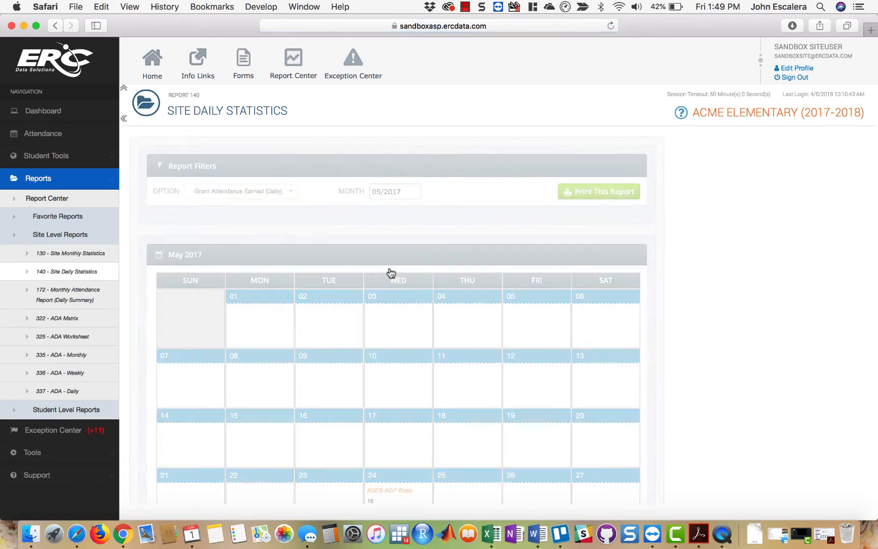
scroll(568, 360, down, 4)
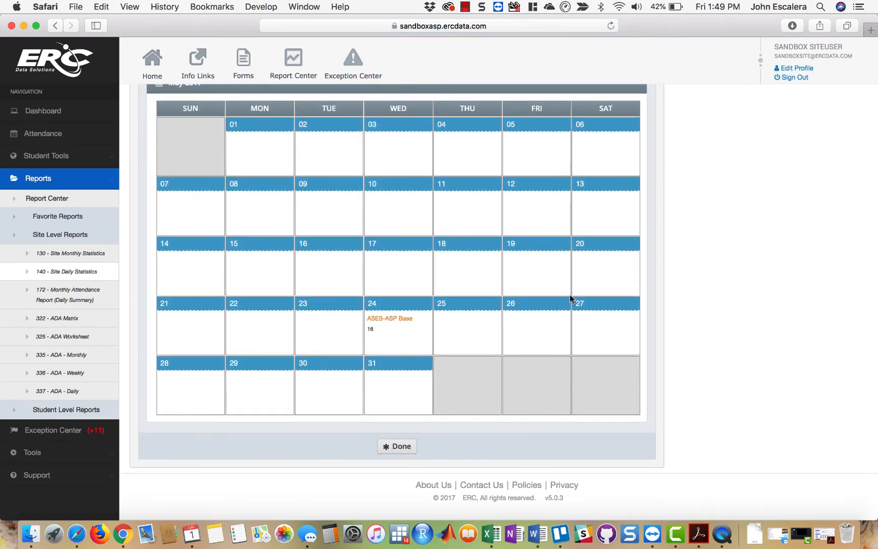
scroll(717, 265, up, 3)
scroll(717, 265, up, 1)
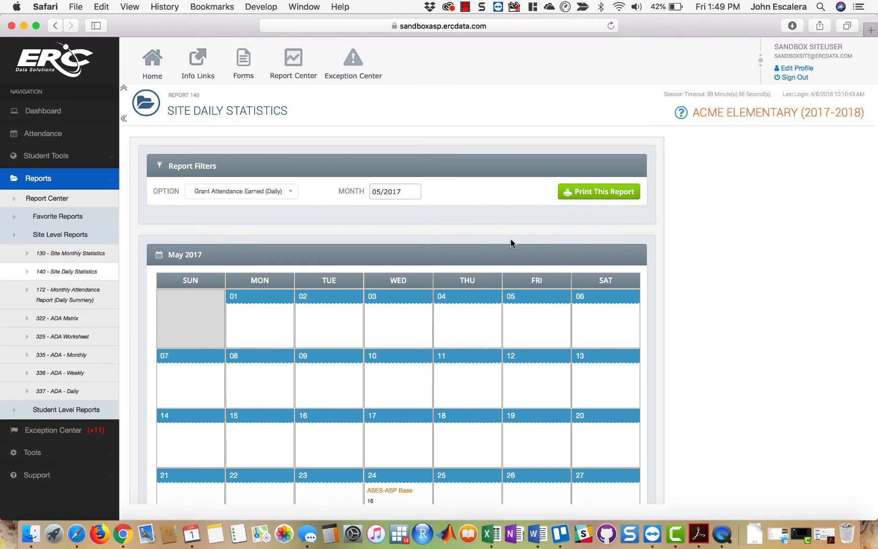
- Print the May 2017 Site Daily Statistics report and return to the browser window at its full size
click(607, 190)
drag(173, 28, 281, 224)
click(526, 198)
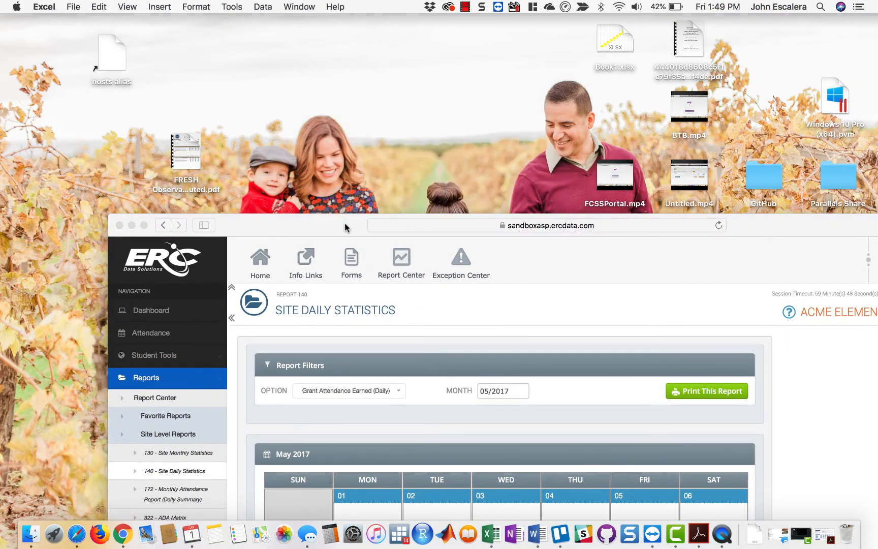
drag(345, 227, 277, 126)
double_click(276, 127)
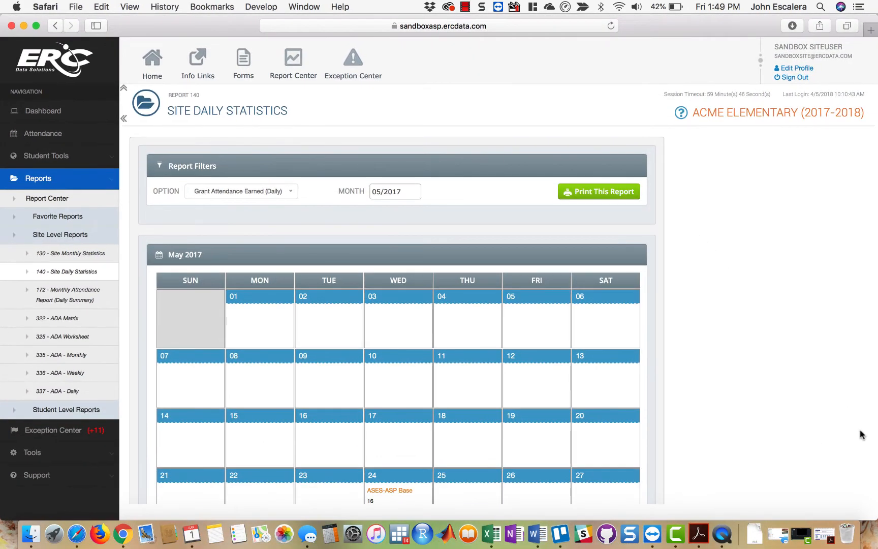
- Return to the Site Monthly Statistics report and set its calendar mode to Fiscal Year (2017-2018)
scroll(785, 443, down, 5)
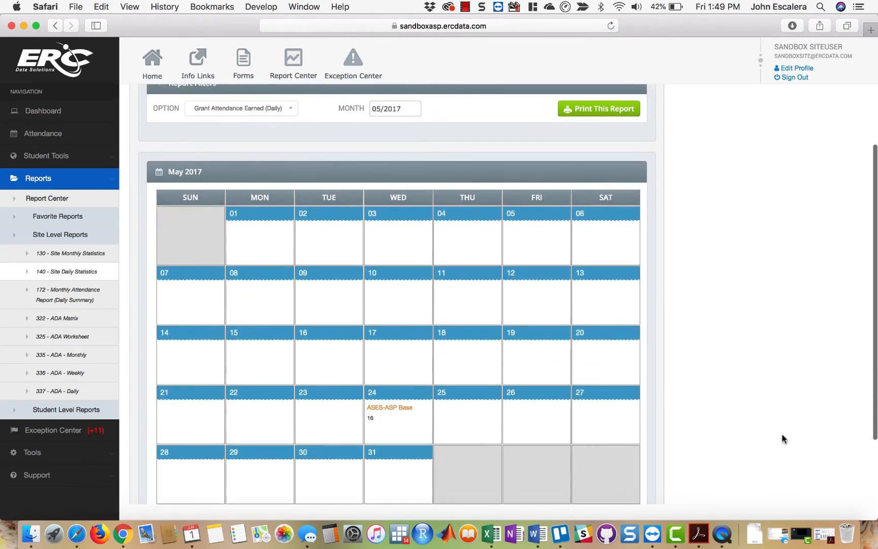
click(406, 446)
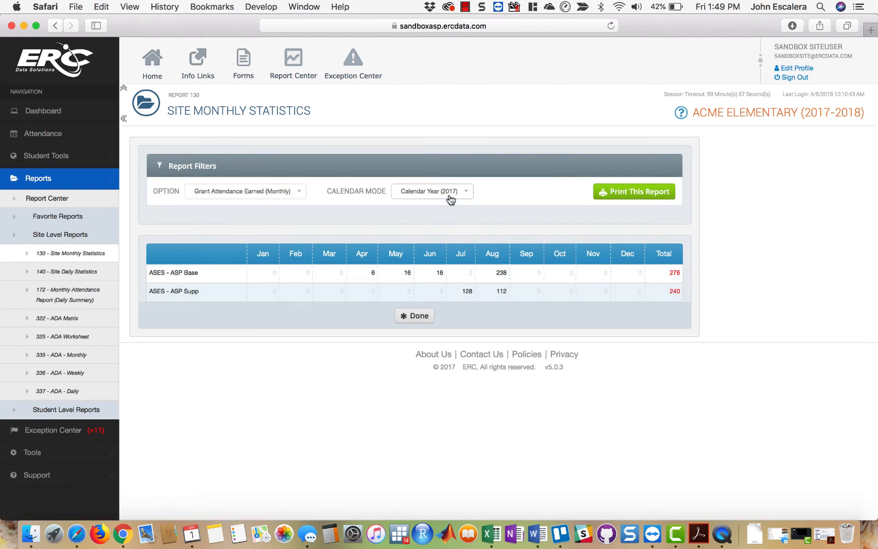
click(454, 192)
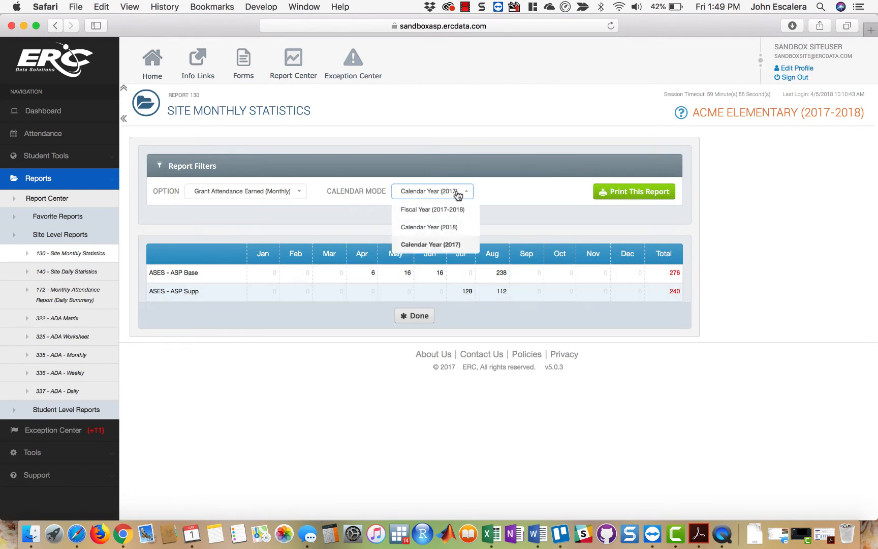
click(454, 207)
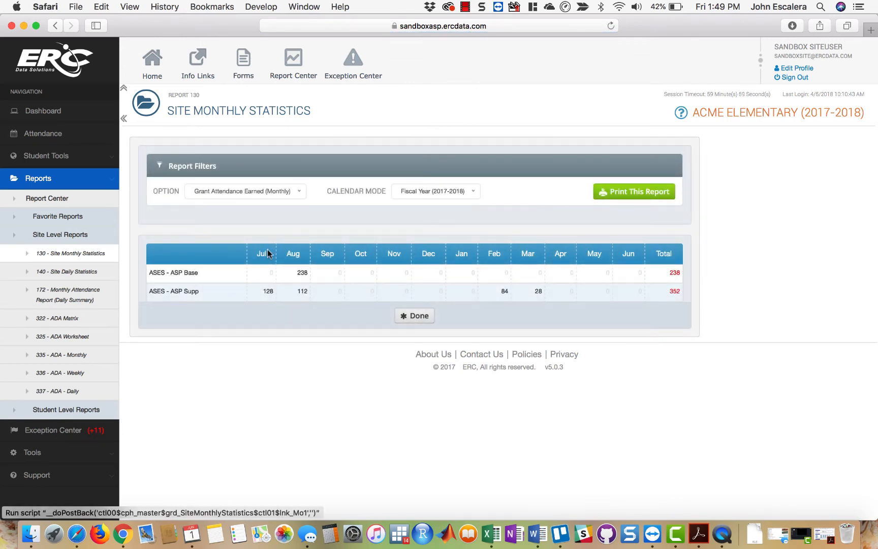
- View the monthly statistics for Calendar Year (2018), and set the calendar mode back to Calendar Year (2017)
click(457, 193)
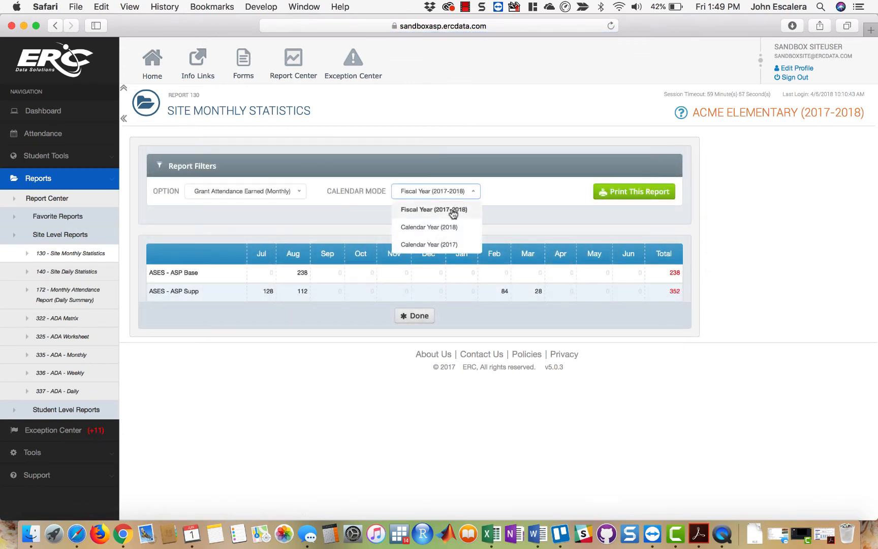
click(450, 228)
click(450, 232)
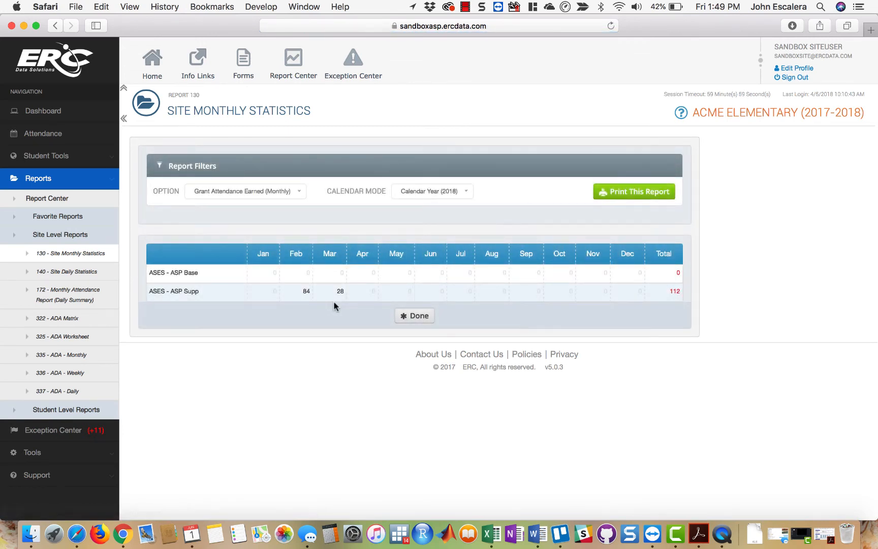
click(425, 192)
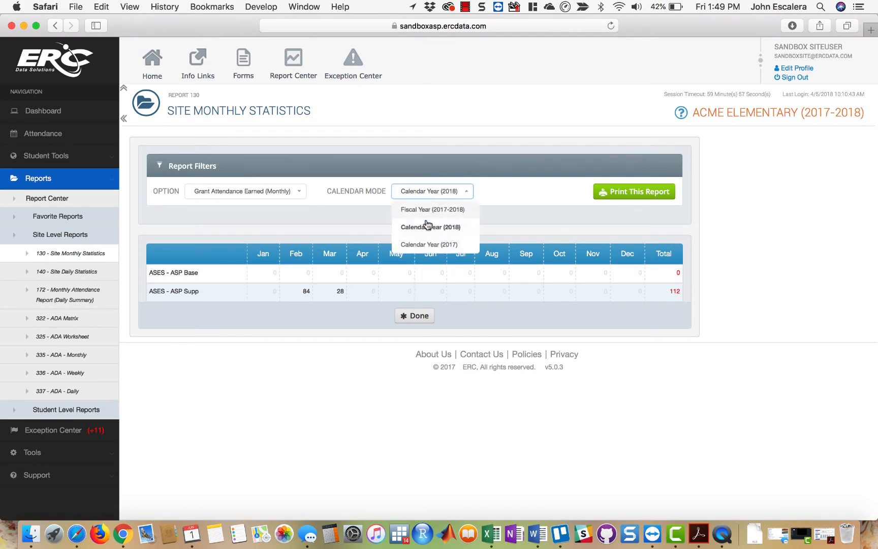
click(431, 244)
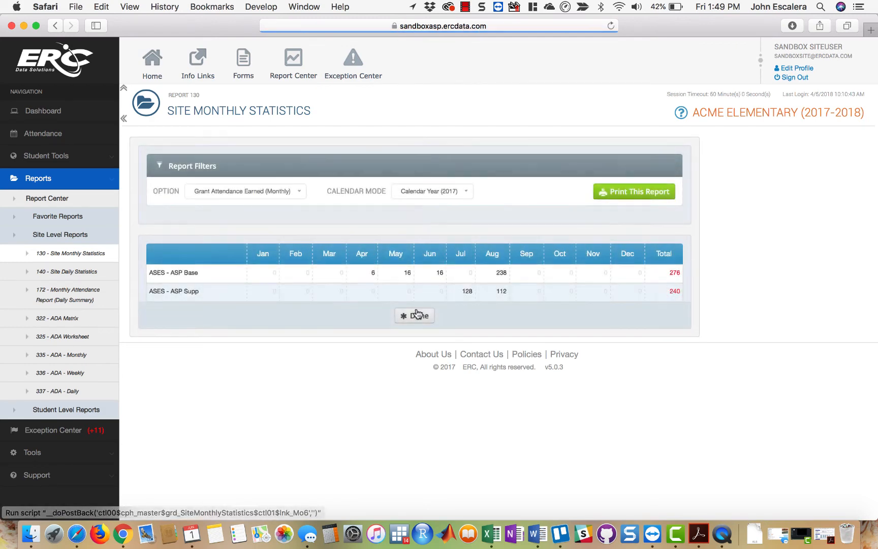
- Return to the Report Center and open site level report 172 - Monthly Attendance Report (Daily Summary)
click(415, 316)
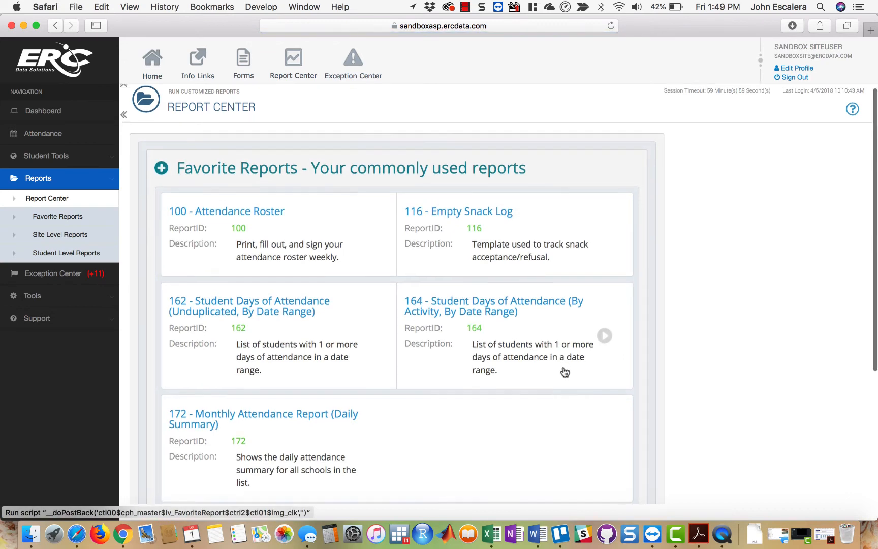
scroll(563, 371, down, 5)
click(565, 372)
scroll(732, 316, down, 8)
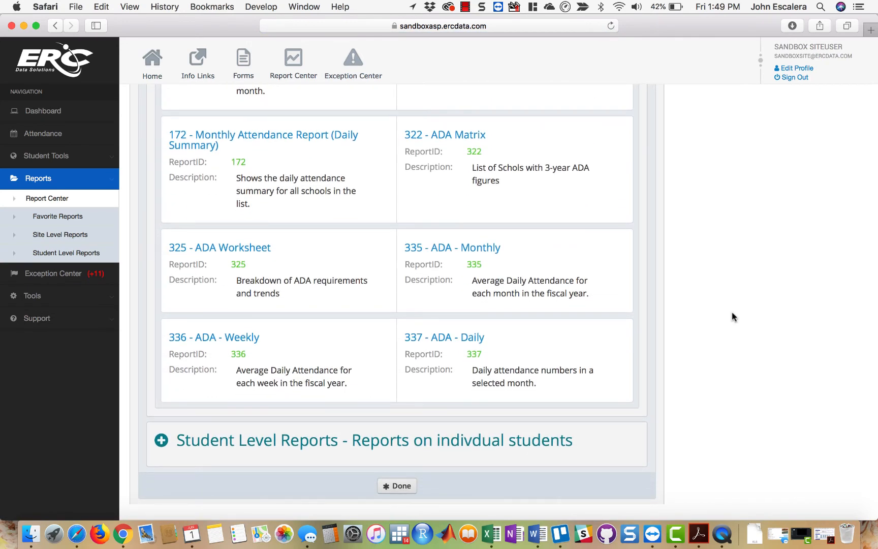
scroll(731, 313, up, 2)
scroll(731, 313, up, 2)
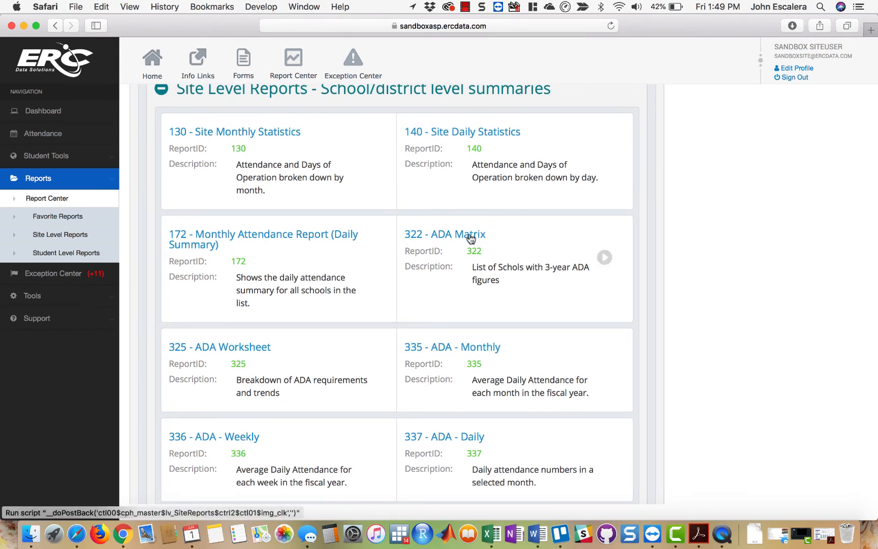
scroll(726, 421, down, 1)
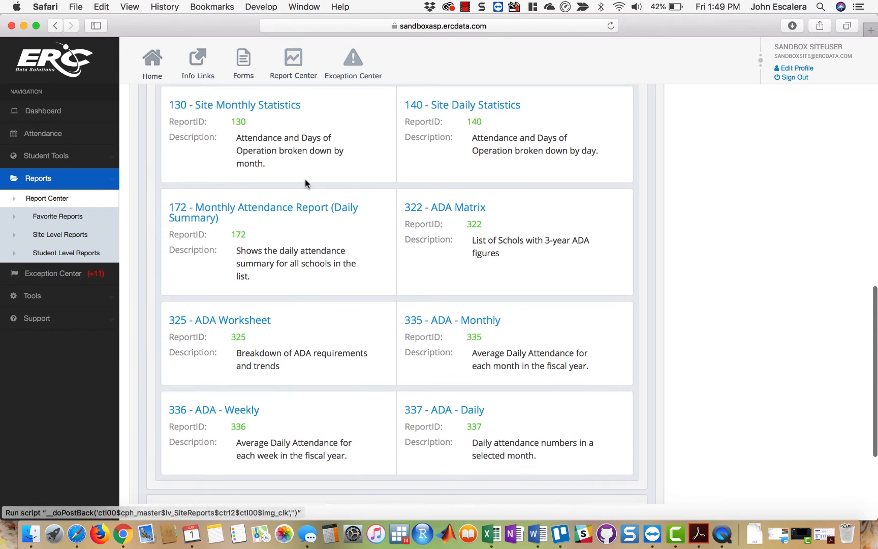
click(275, 212)
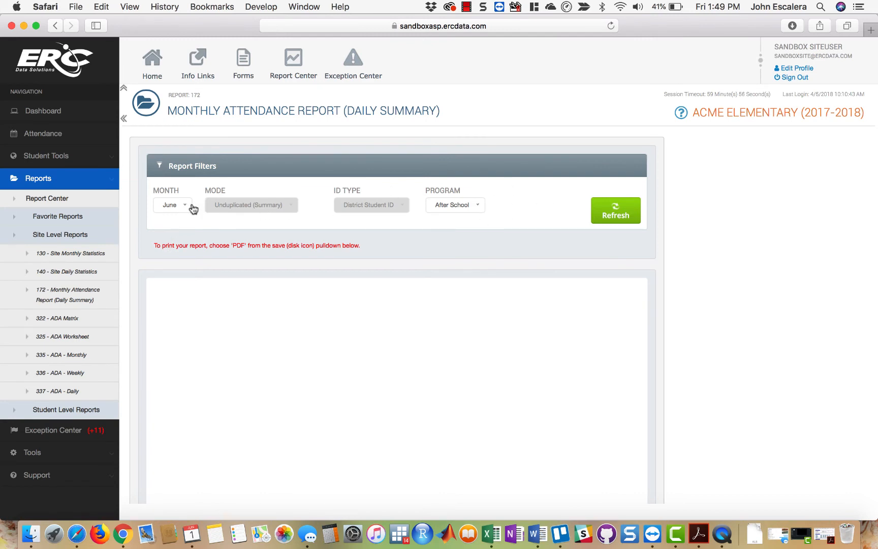
- Generate the Monthly Attendance Report for August with the After School program and look over the daily summary
click(193, 208)
click(187, 242)
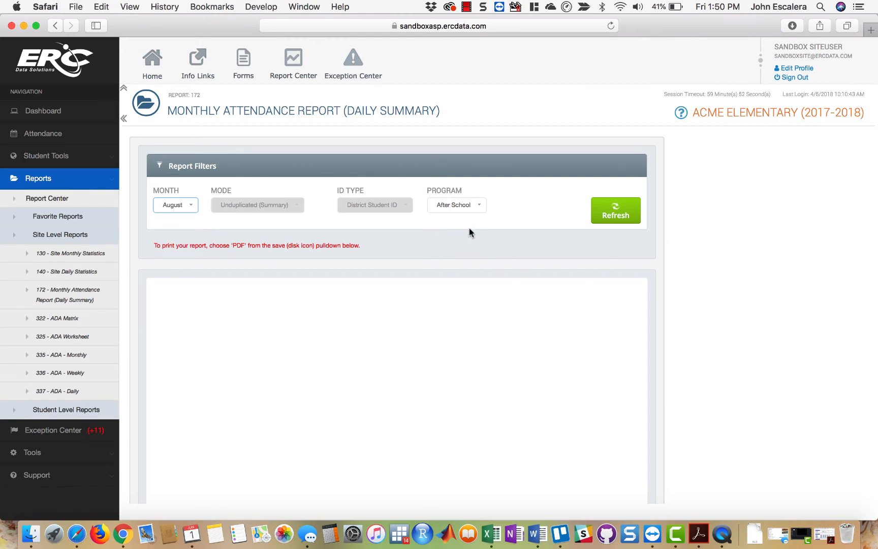
click(481, 207)
click(481, 207)
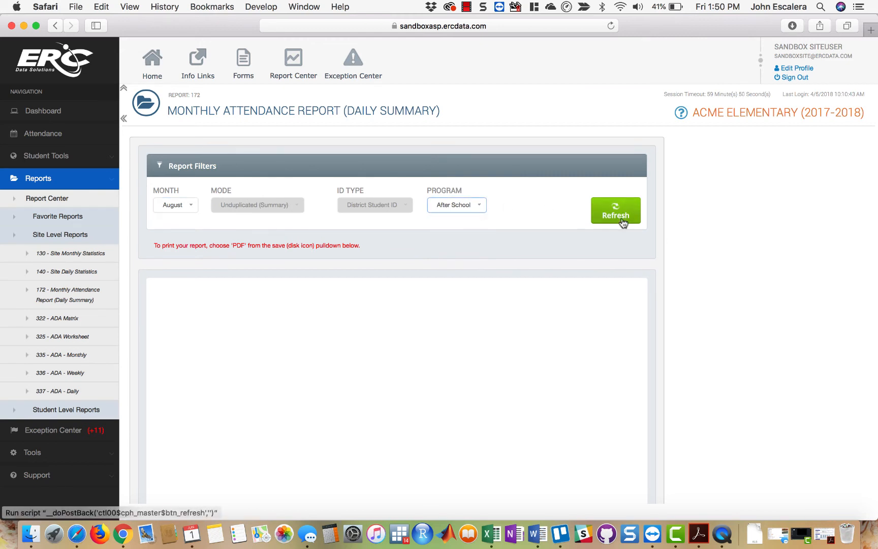
click(625, 212)
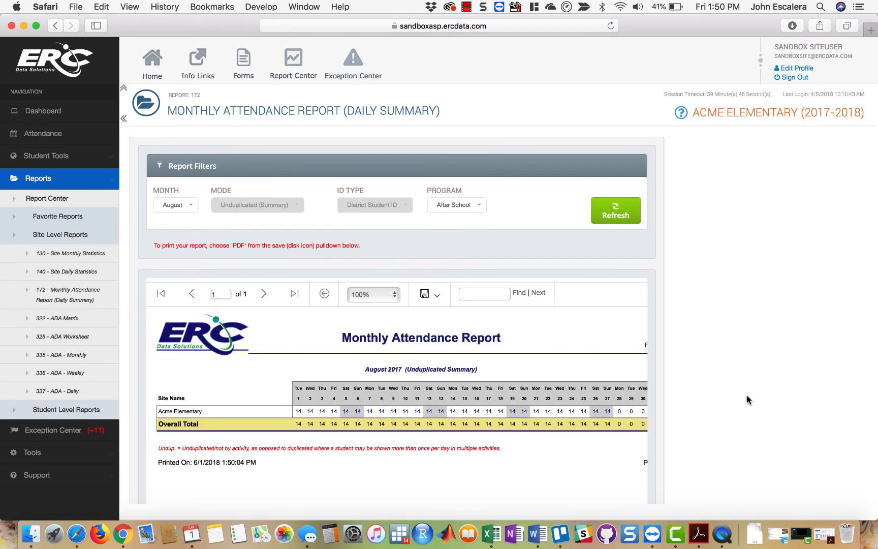
scroll(746, 400, down, 3)
scroll(746, 399, down, 2)
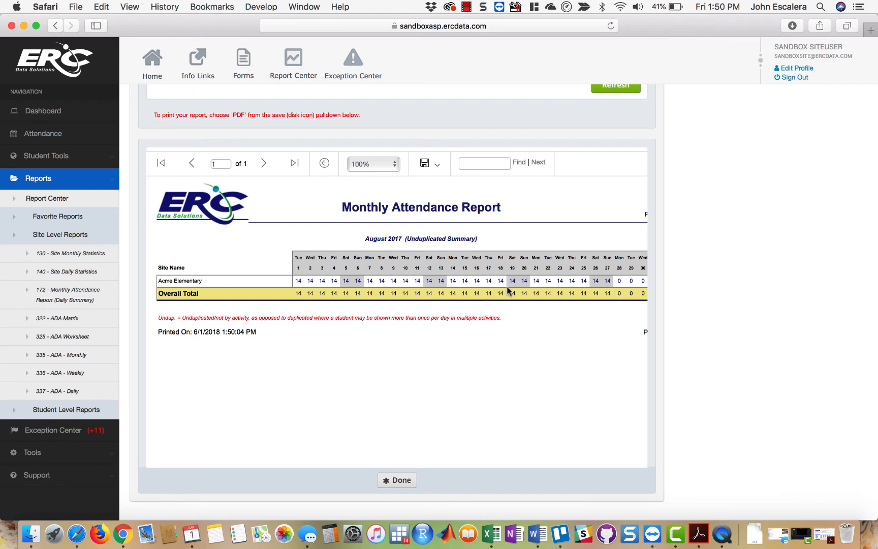
scroll(754, 251, up, 3)
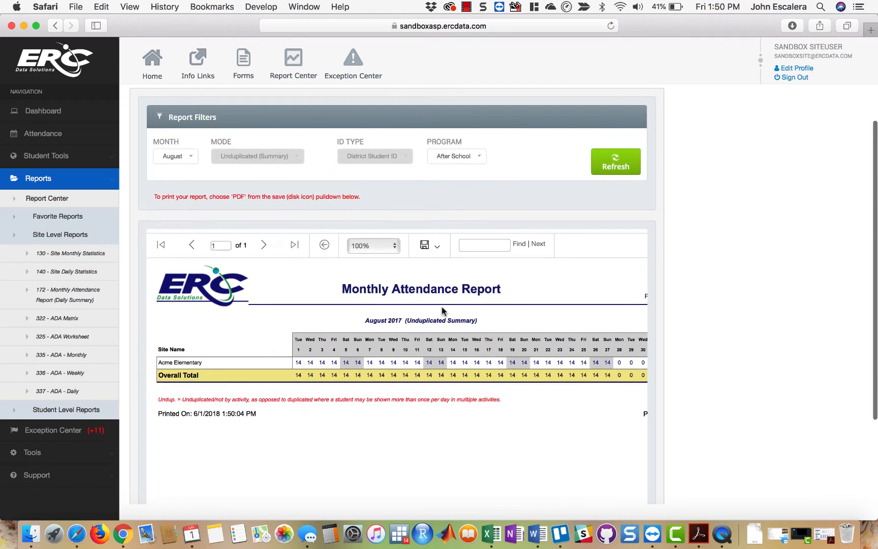
- Set the report zoom to 200% and export the August Monthly Attendance Report as a PDF
click(386, 246)
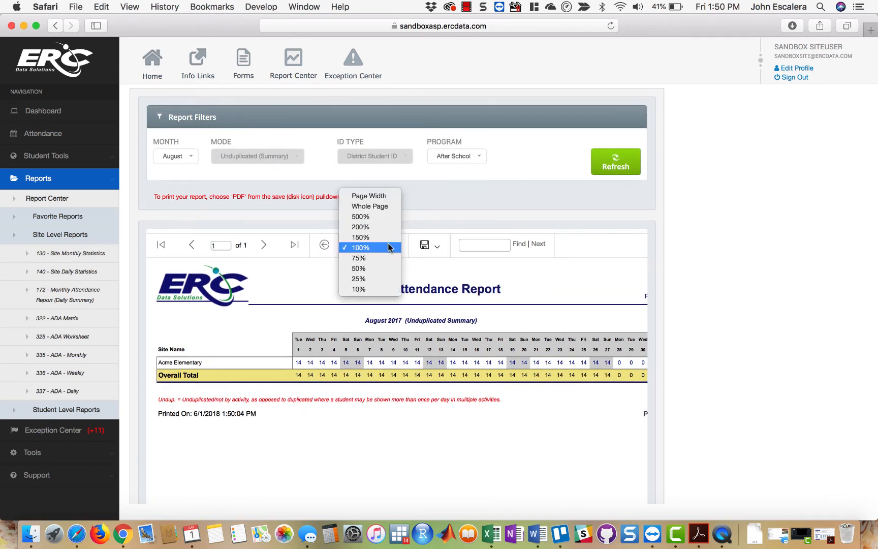
key(Escape)
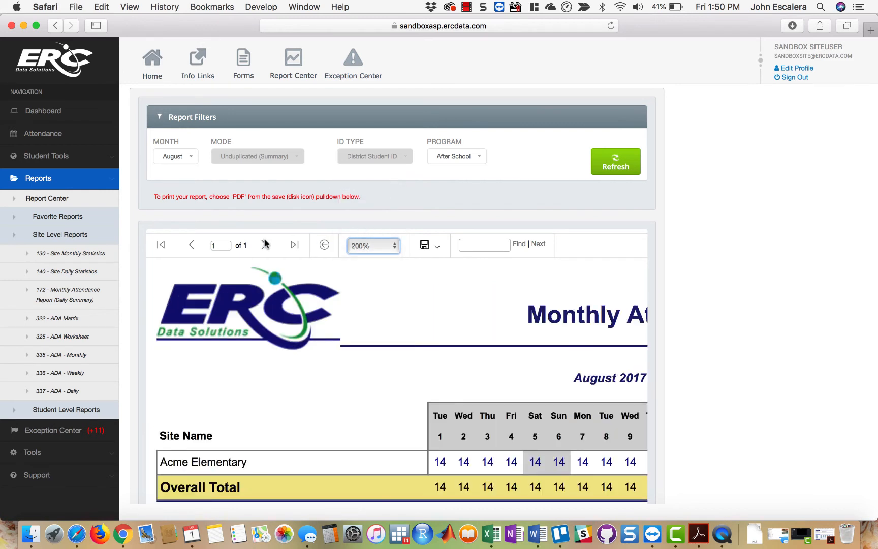
click(439, 252)
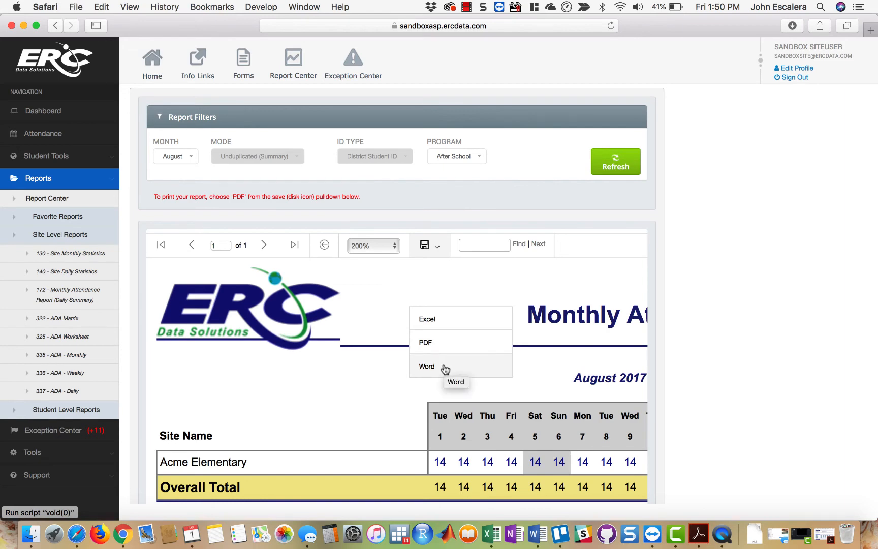
click(447, 347)
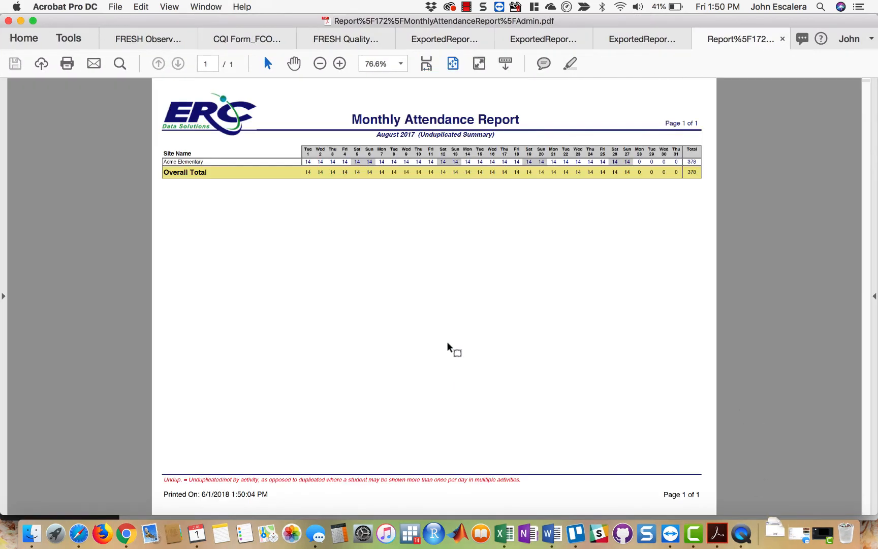
- Examine the daily columns and total of the exported PDF in Acrobat, cancelling the content preparation, and minimize its window
scroll(476, 273, up, 5)
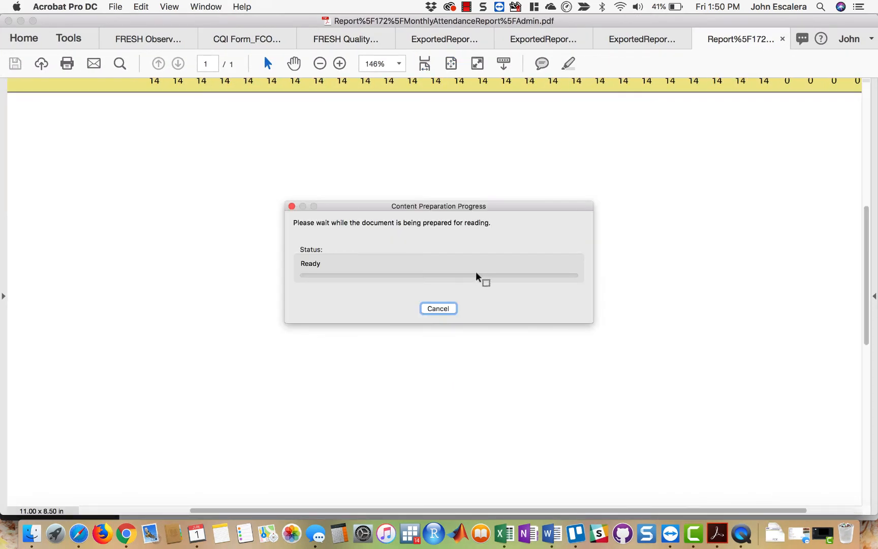
scroll(209, 184, up, 3)
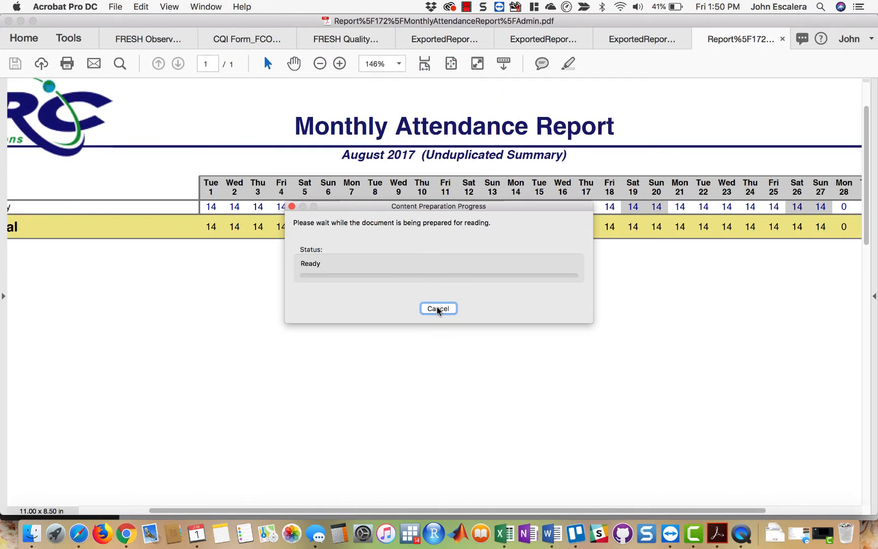
click(438, 308)
scroll(231, 296, left, 5)
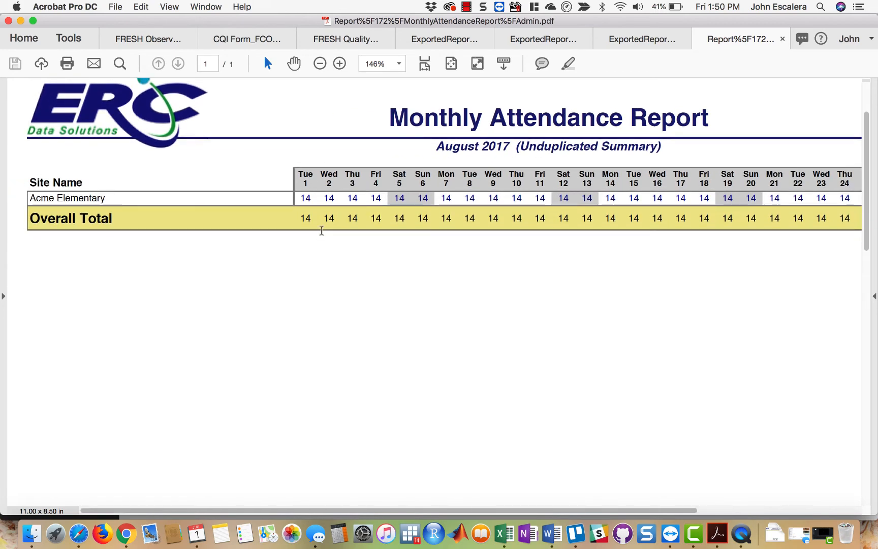
scroll(322, 230, right, 10)
scroll(321, 230, up, 2)
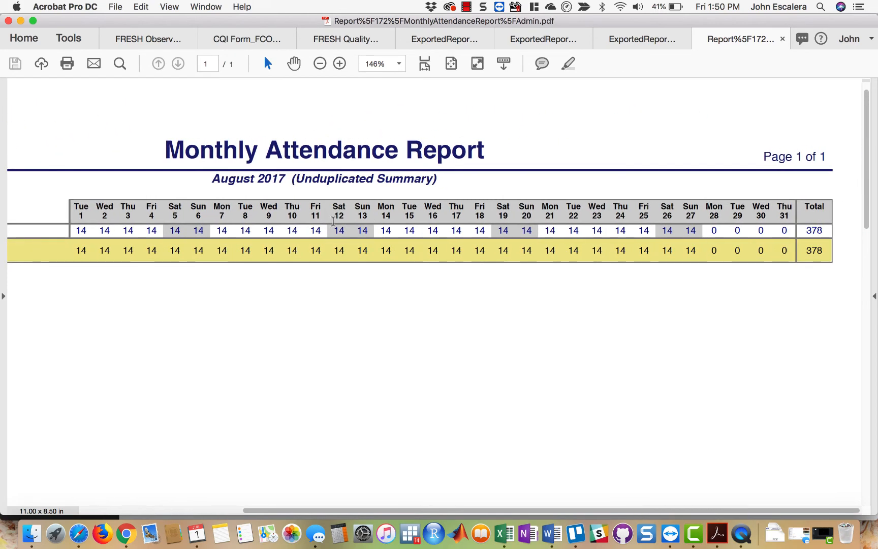
scroll(623, 264, up, 1)
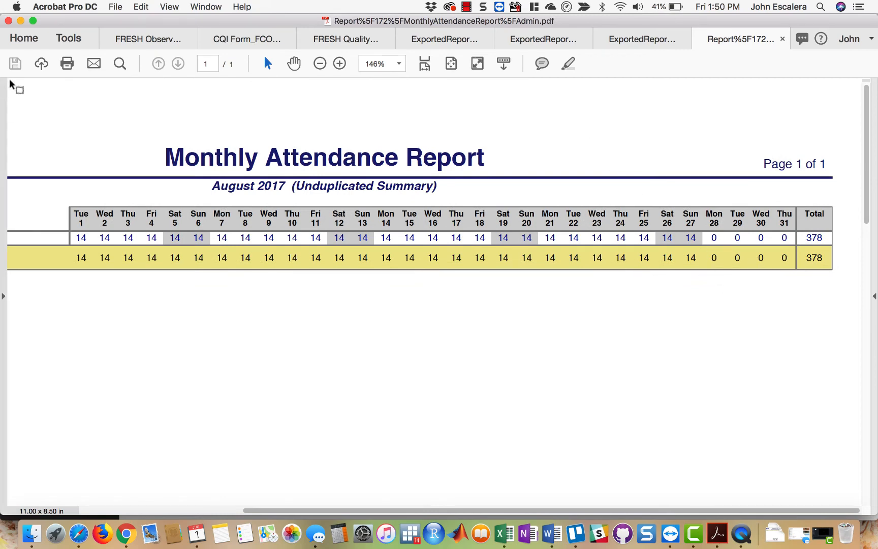
click(20, 21)
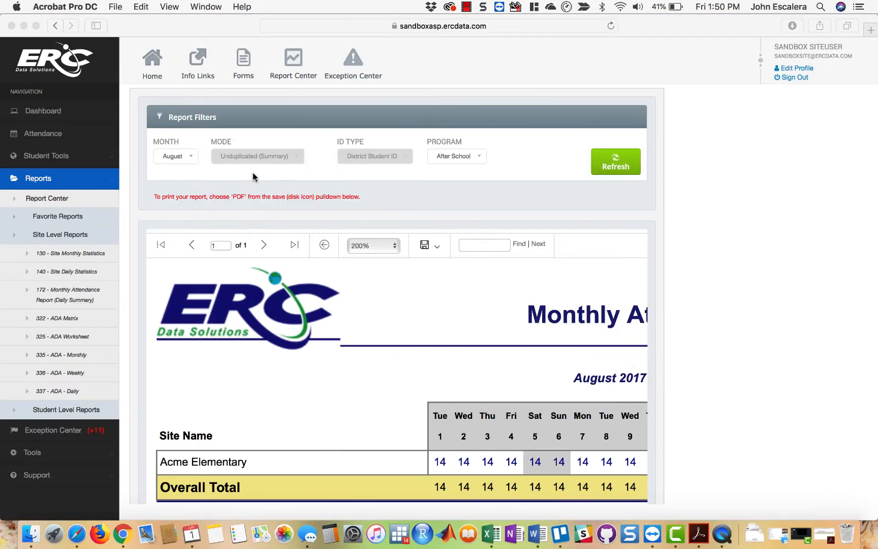
- Go back to the Report Center and open site level report 336 - ADA - Weekly
click(59, 28)
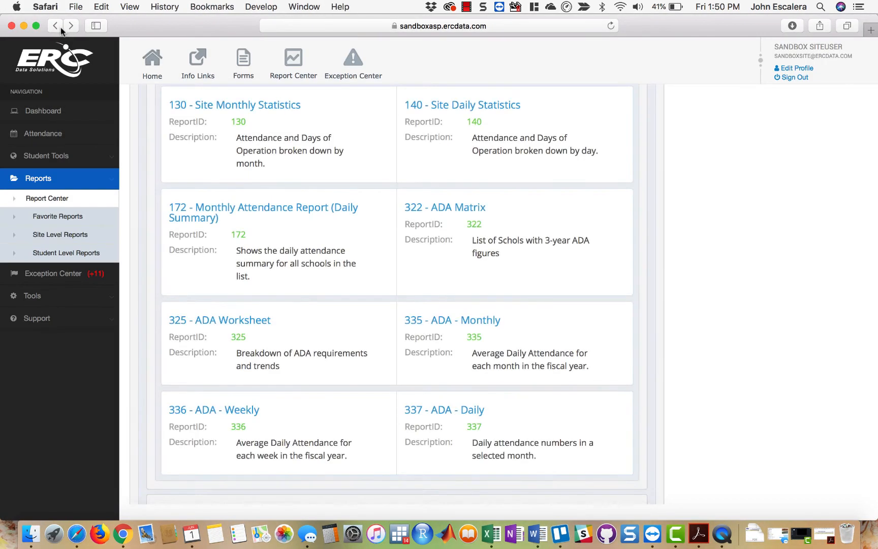
scroll(634, 414, down, 2)
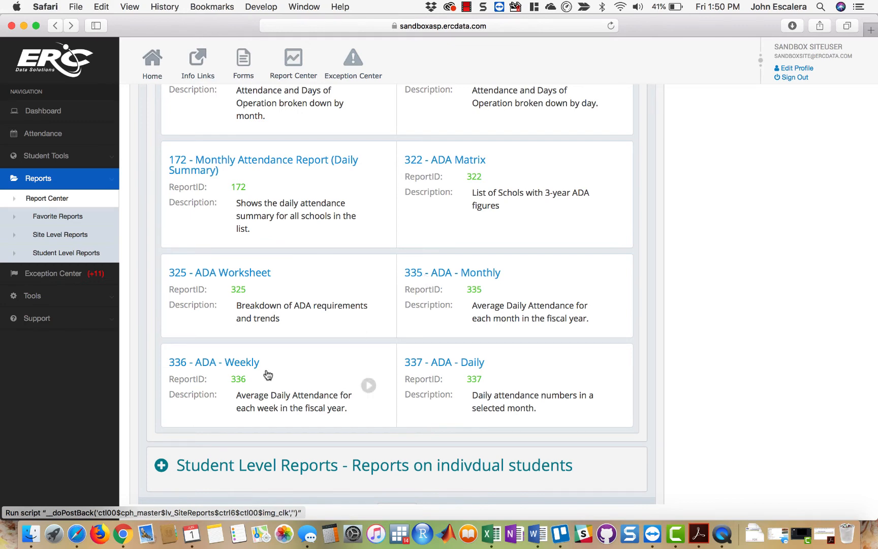
click(251, 361)
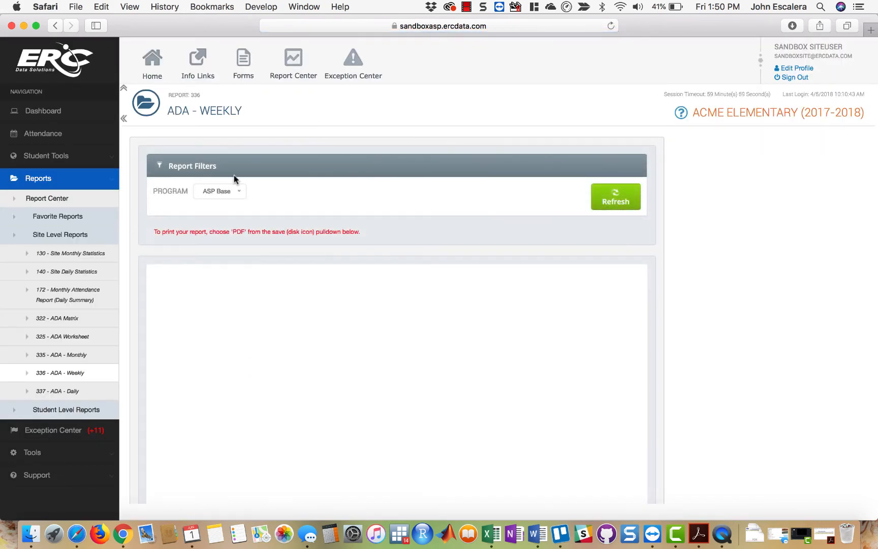
- Generate the ADA - Weekly chart for the ASP Base program, look across it, and return to the Report Center
click(613, 199)
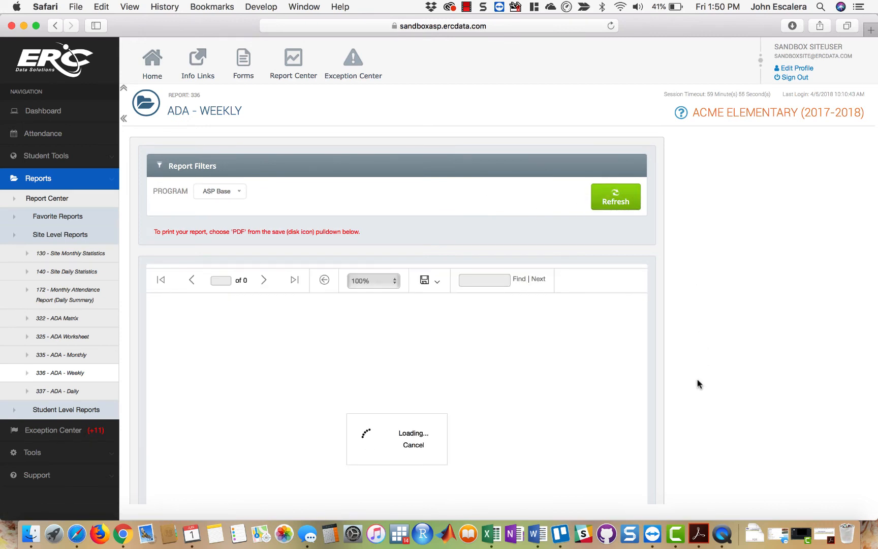
scroll(696, 382, down, 3)
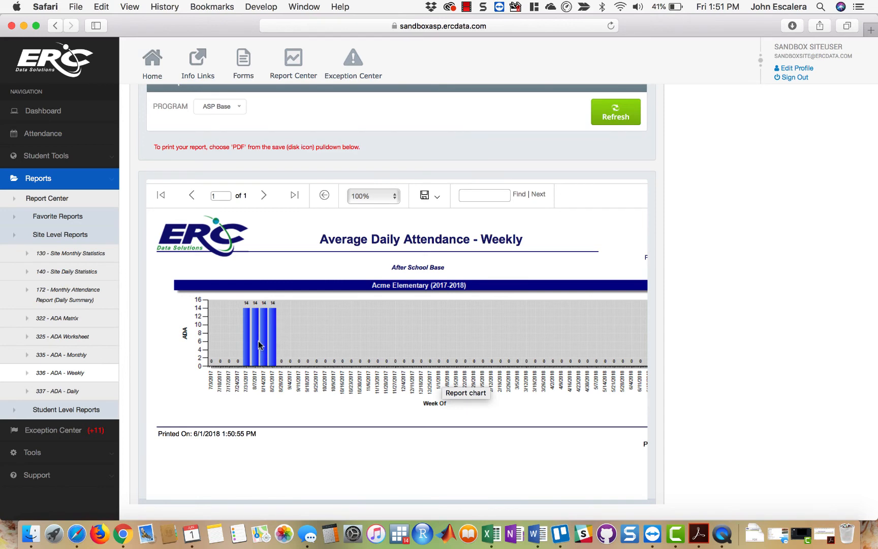
scroll(502, 378, right, 5)
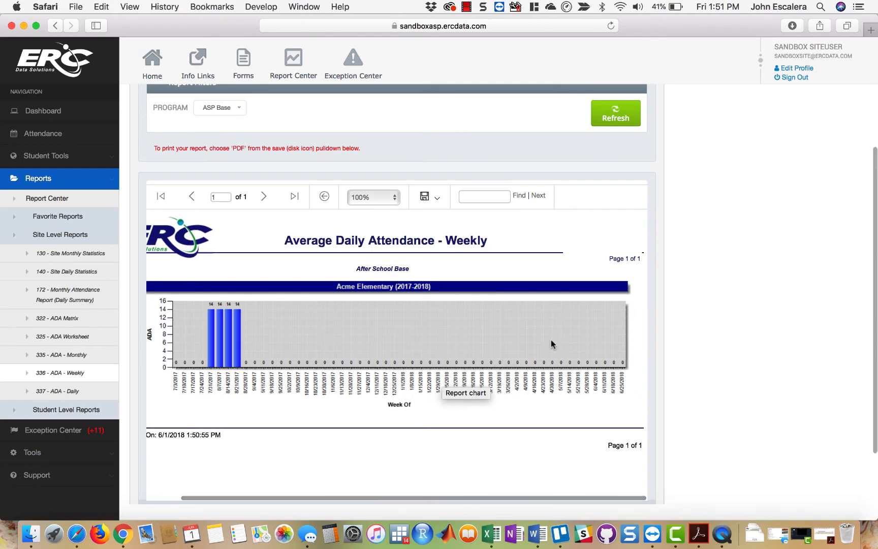
click(292, 59)
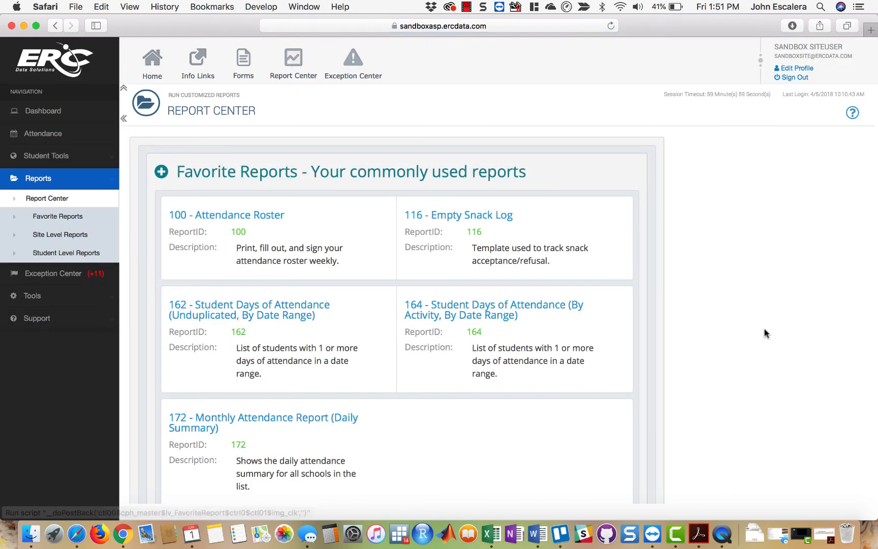
- Expand the Student Level Reports and open report 153 - Sign-In/Out Sheets (Weekly)
scroll(720, 334, down, 5)
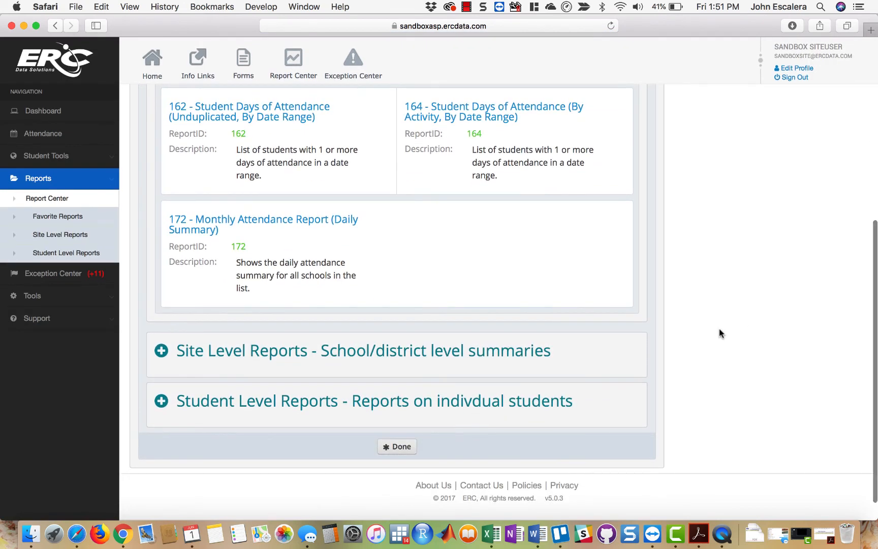
click(529, 403)
scroll(683, 395, down, 4)
scroll(683, 395, down, 3)
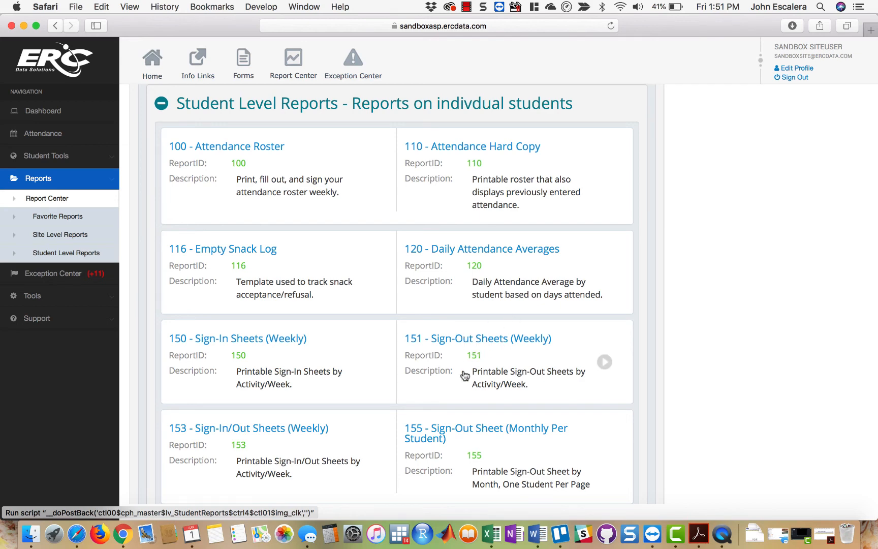
scroll(681, 386, down, 3)
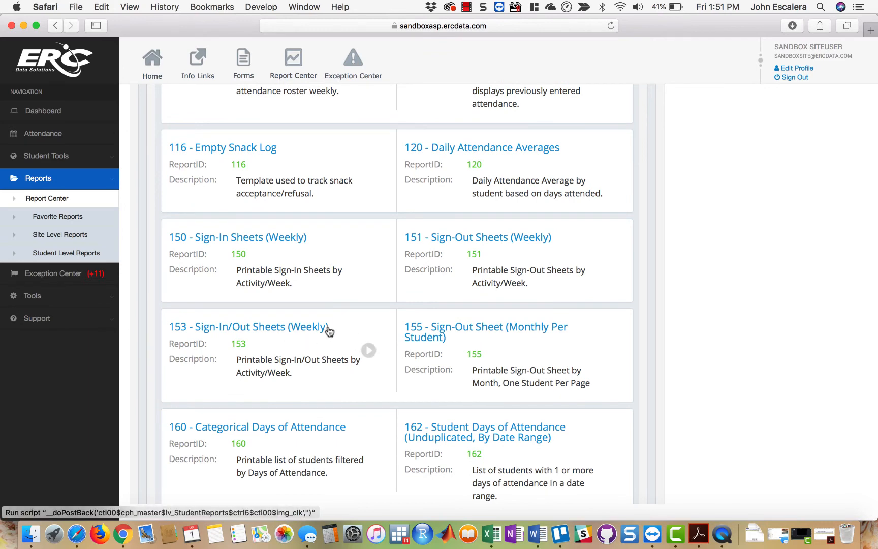
click(288, 329)
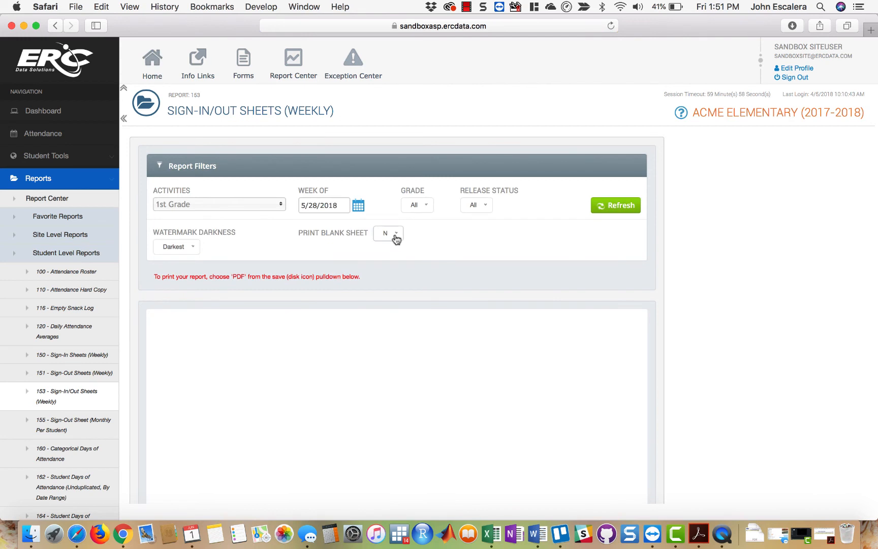
- Set Print Blank Sheet to Y and select all activities for the weekly sign-in/out sheets
click(396, 236)
click(391, 269)
click(362, 213)
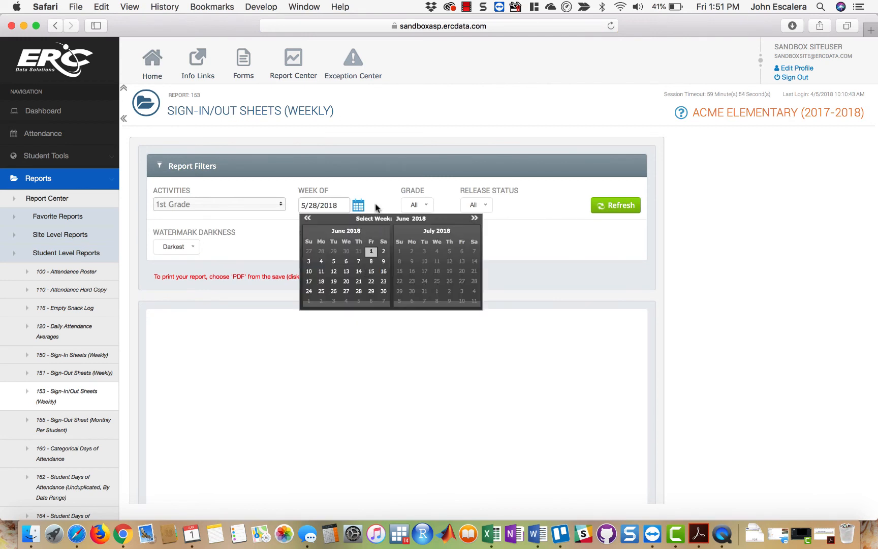
click(375, 205)
click(283, 204)
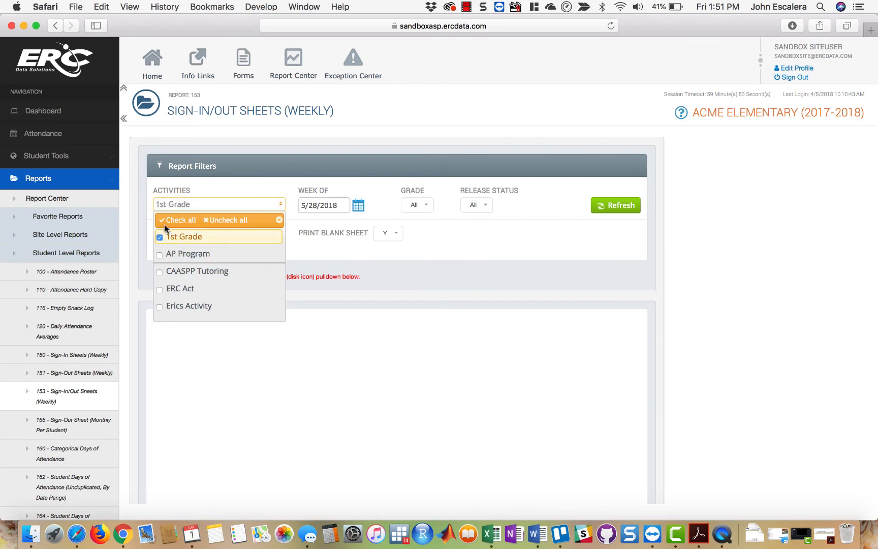
click(336, 162)
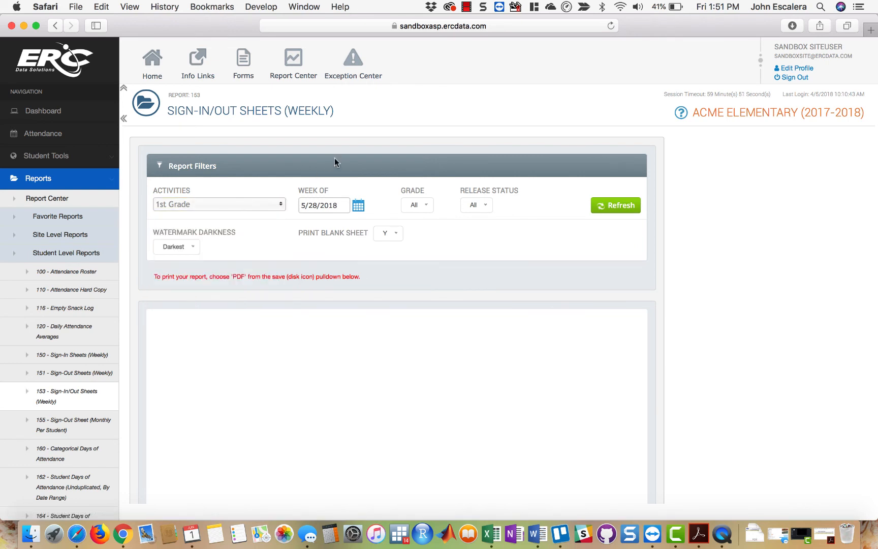
click(281, 204)
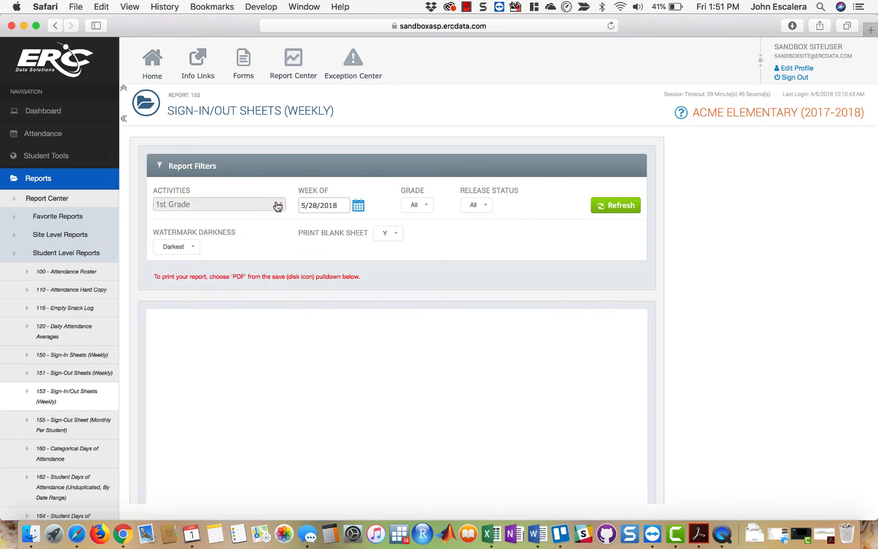
click(167, 221)
click(247, 189)
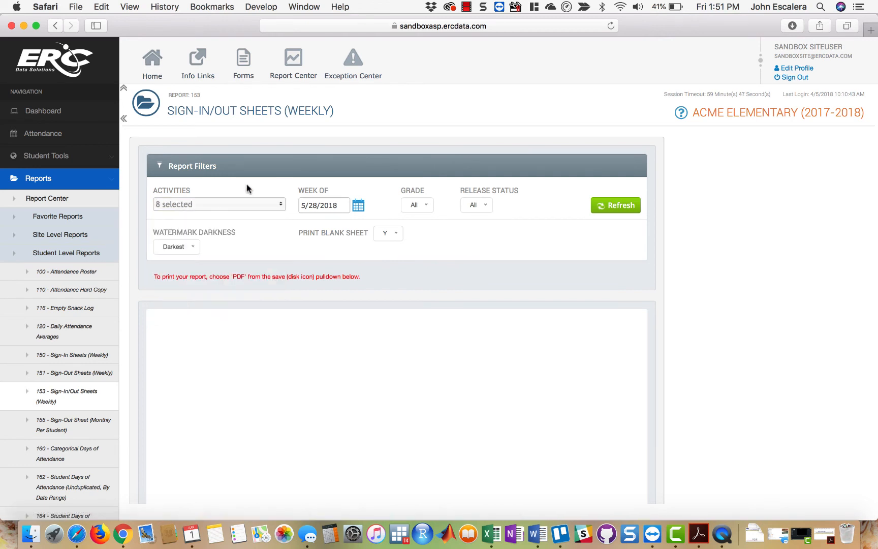
- View the watermark darkness options of the sign-in/out sheets and go back to the Report Center
click(196, 248)
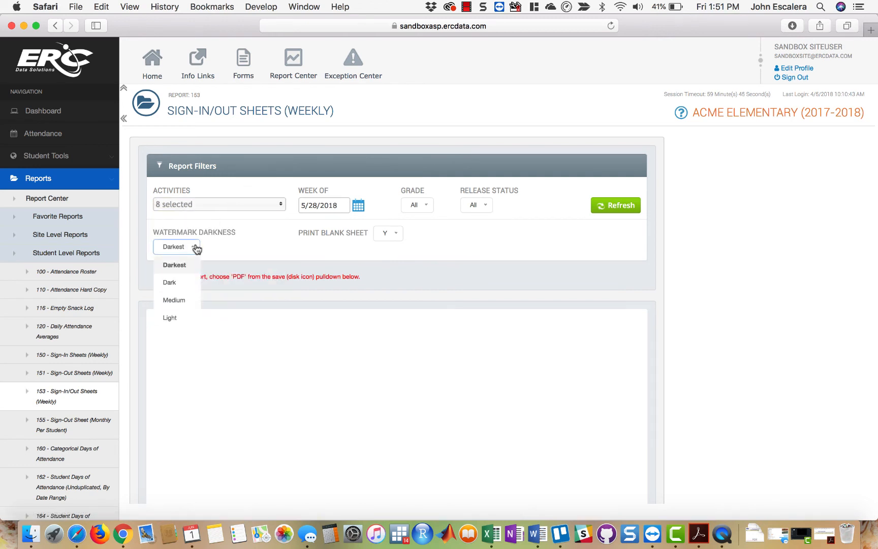
click(524, 254)
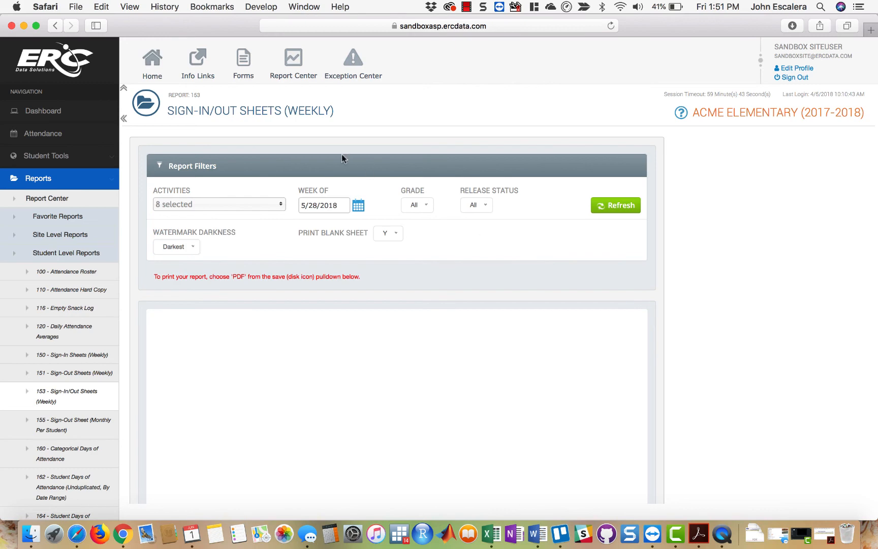
click(292, 73)
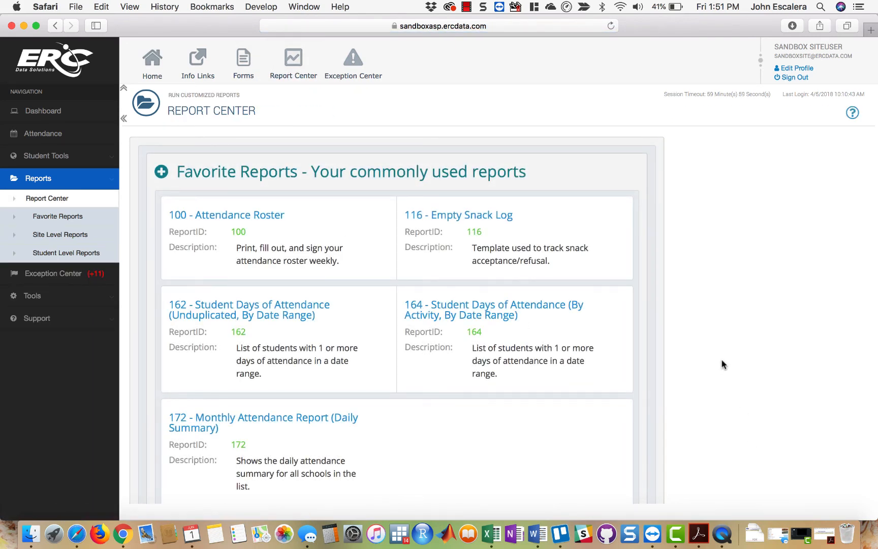
- Expand the Student Level Reports, look through the whole list and open report 175 - Monthly Attendance Report
scroll(721, 364, down, 5)
click(498, 403)
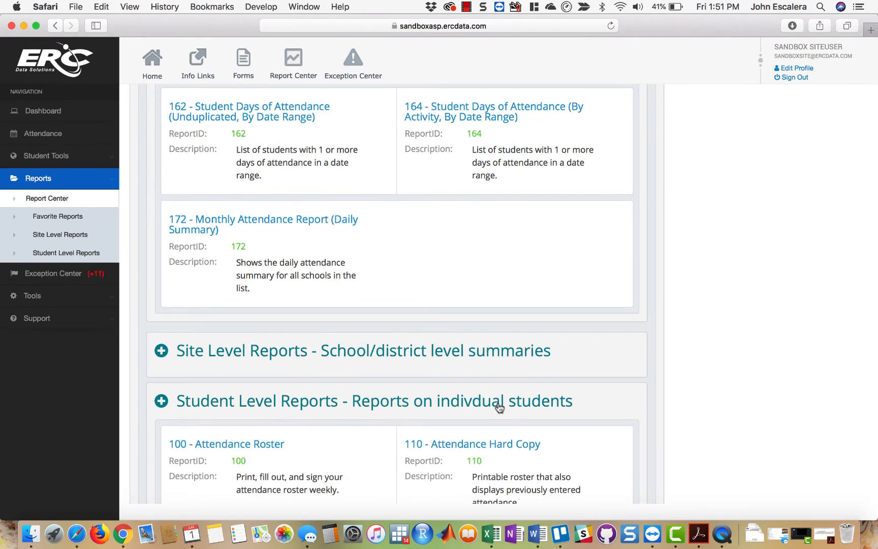
scroll(673, 419, down, 10)
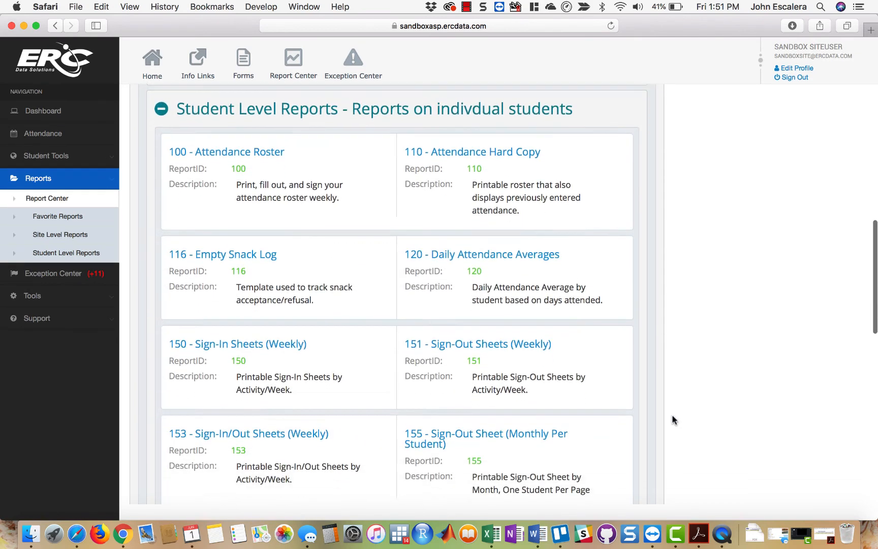
scroll(673, 419, down, 5)
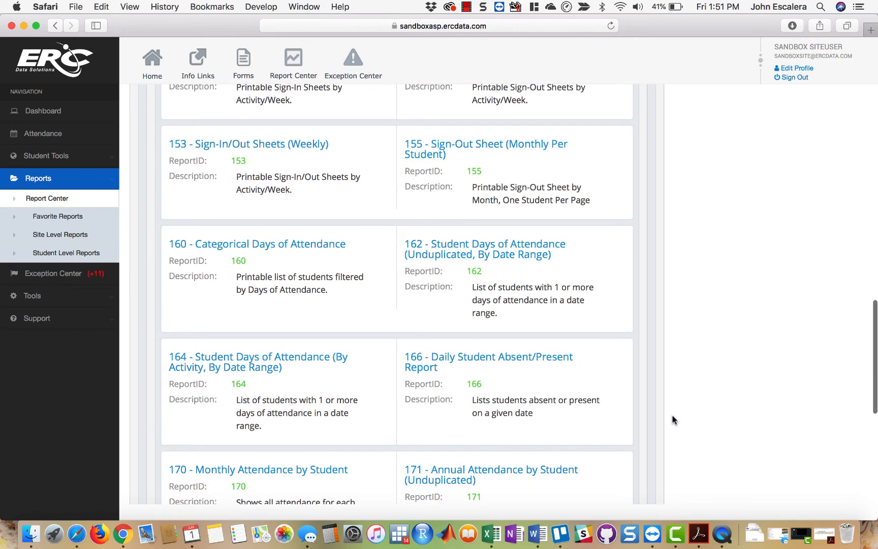
scroll(673, 419, down, 4)
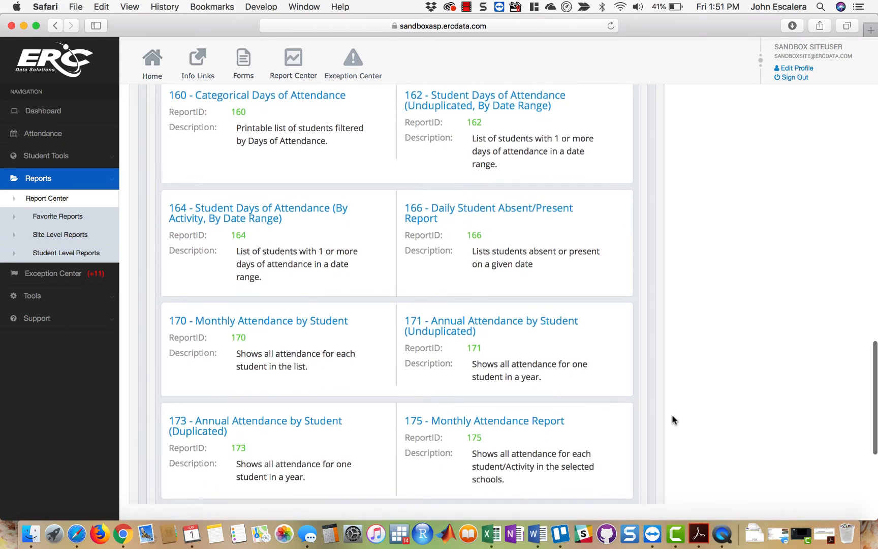
scroll(673, 419, down, 3)
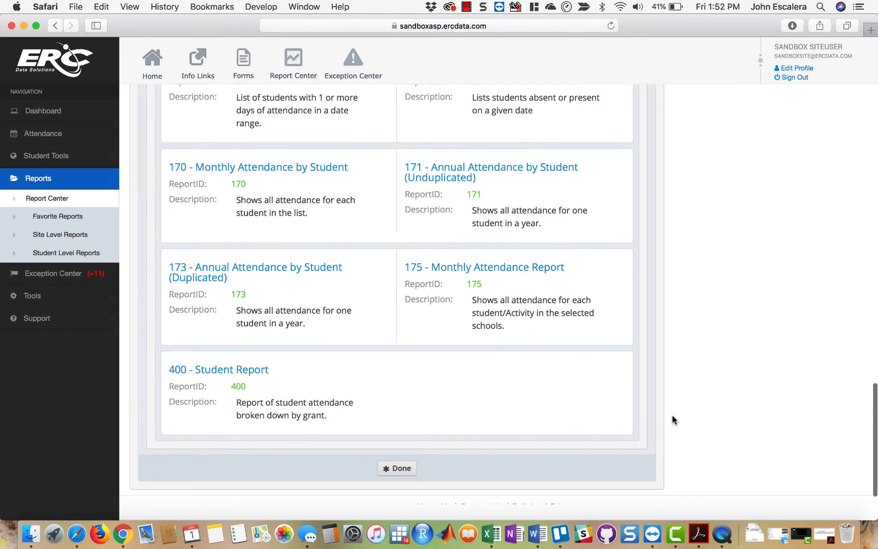
scroll(672, 419, up, 4)
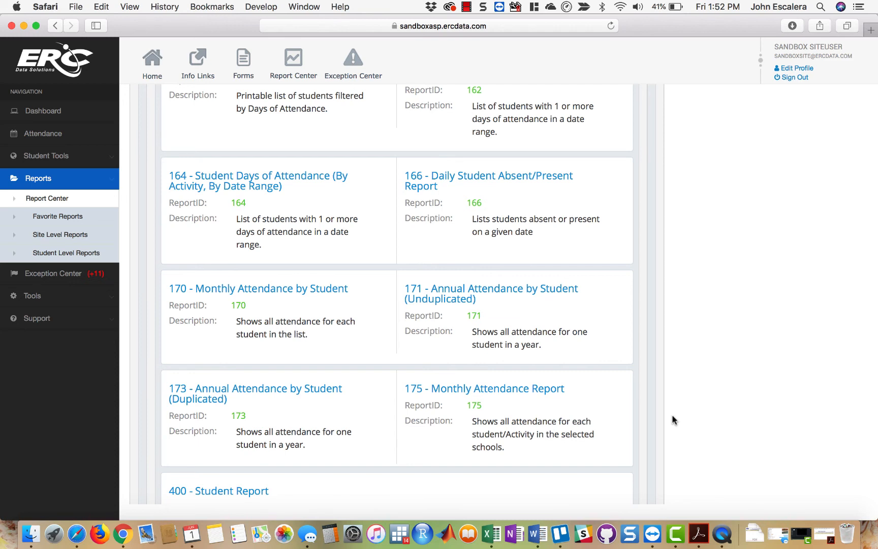
click(485, 391)
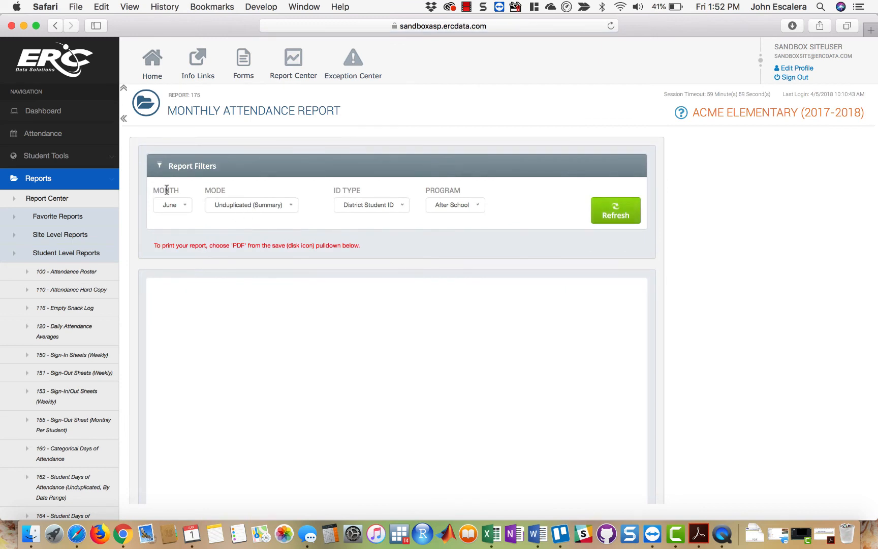
- Generate the Monthly Attendance Report for August in Unduplicated (Summary) mode with the CSIS ID as ID type
click(186, 206)
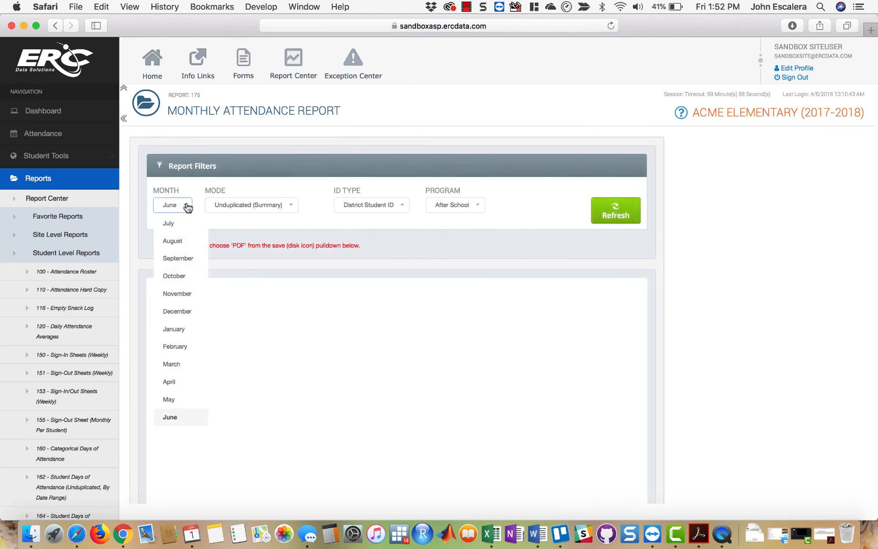
click(184, 245)
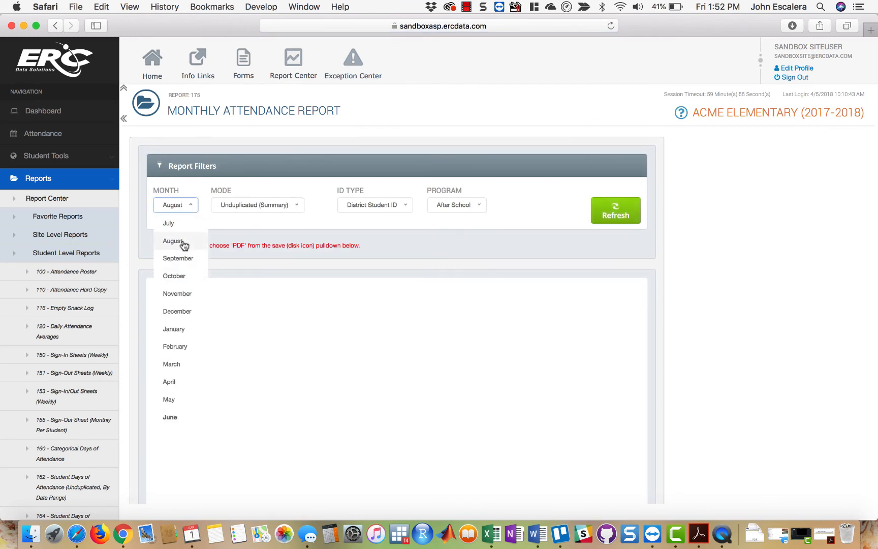
click(274, 208)
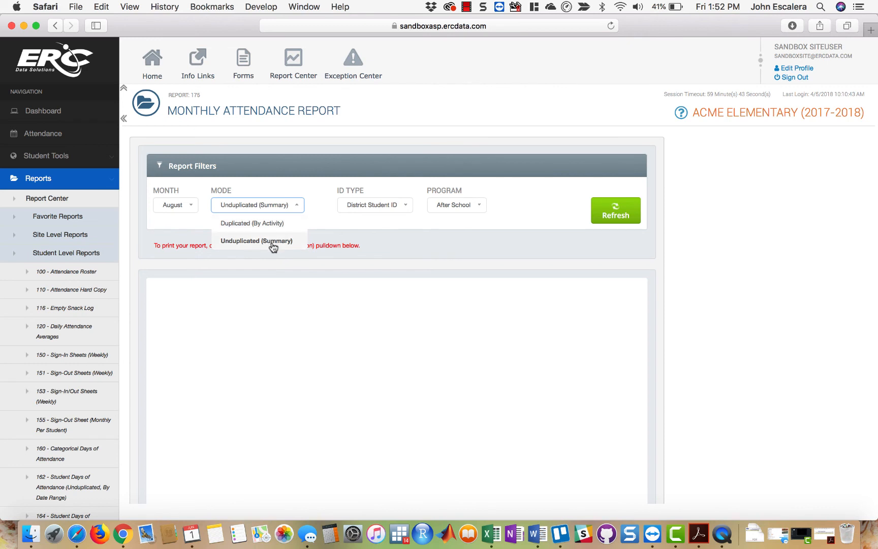
click(274, 245)
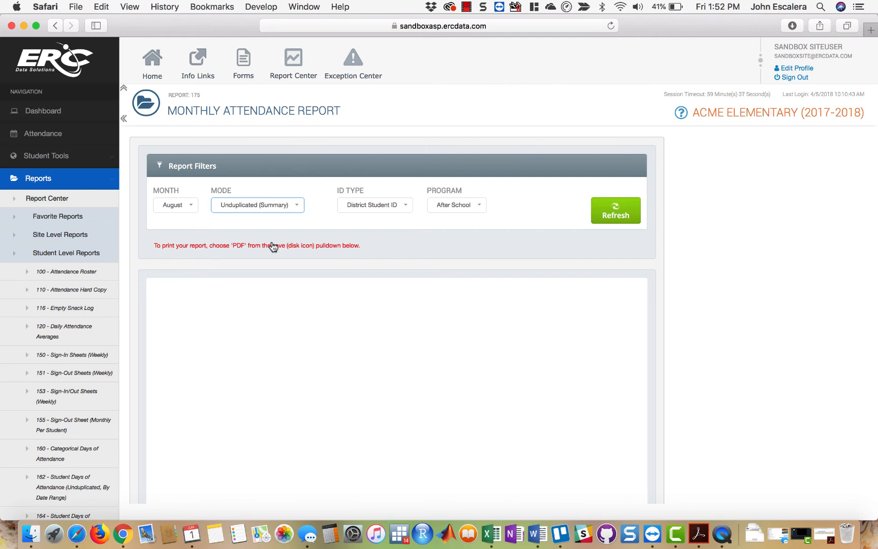
click(399, 208)
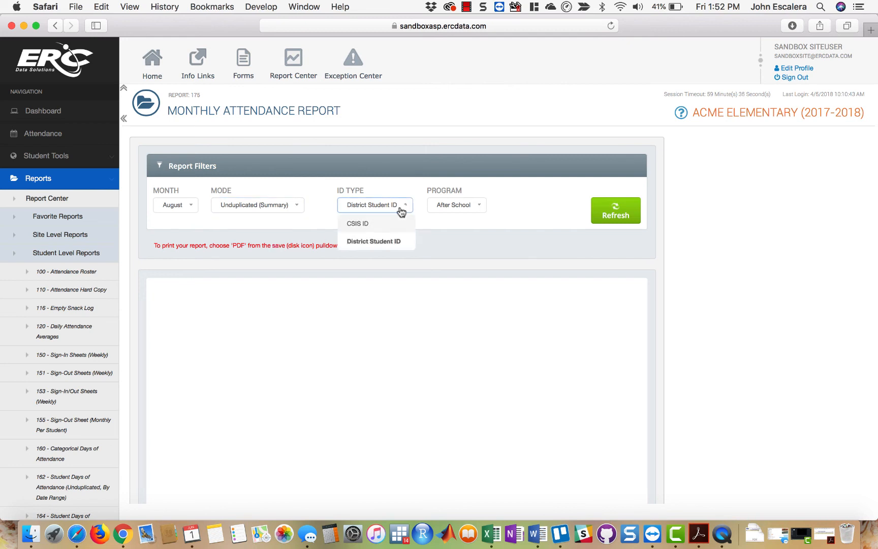
click(391, 226)
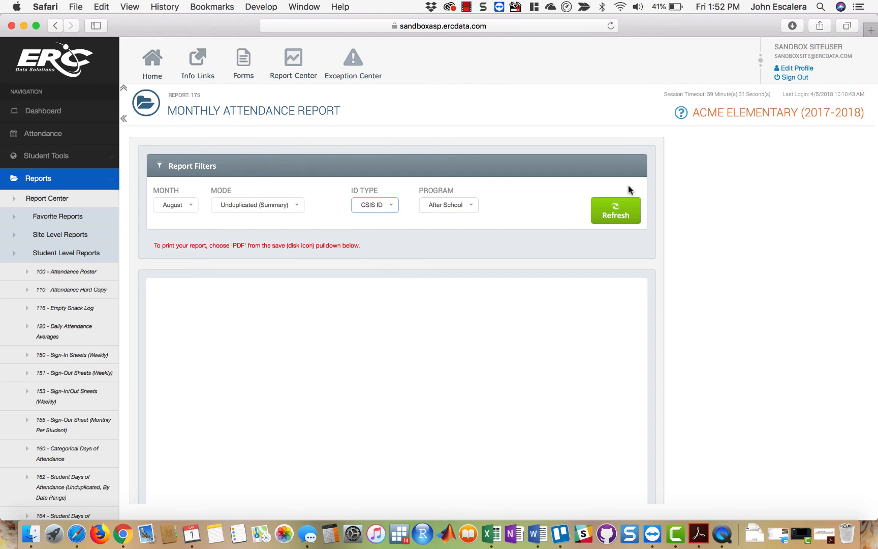
click(614, 216)
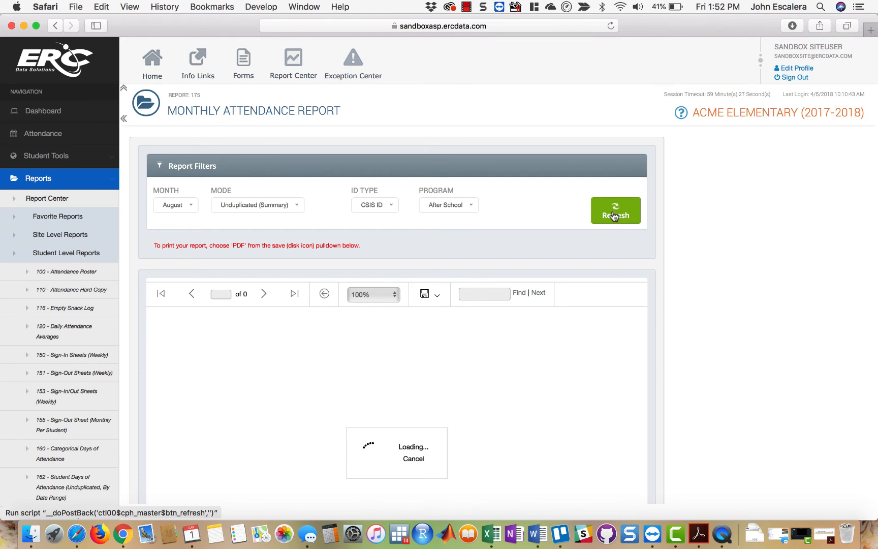
- Export the August report by student as a PDF and view it in Acrobat, cancelling the content preparation
click(429, 296)
click(425, 342)
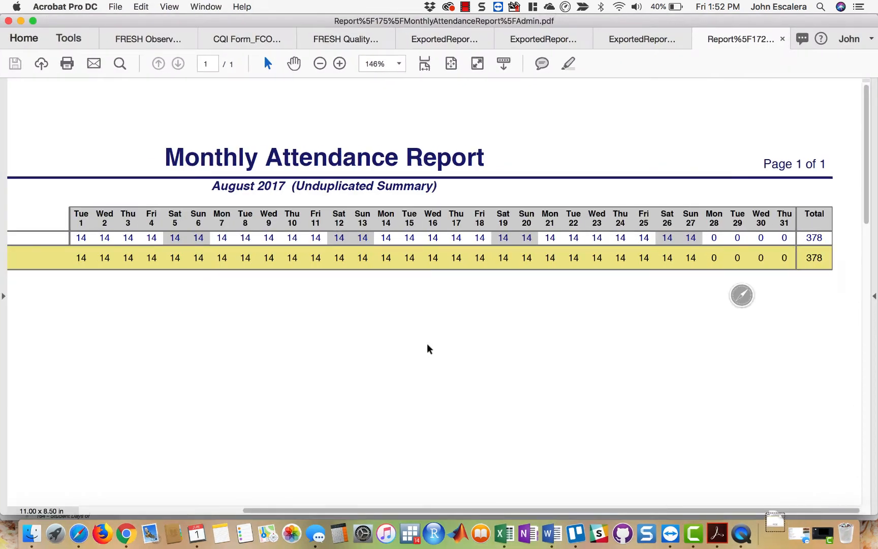
scroll(401, 260, up, 5)
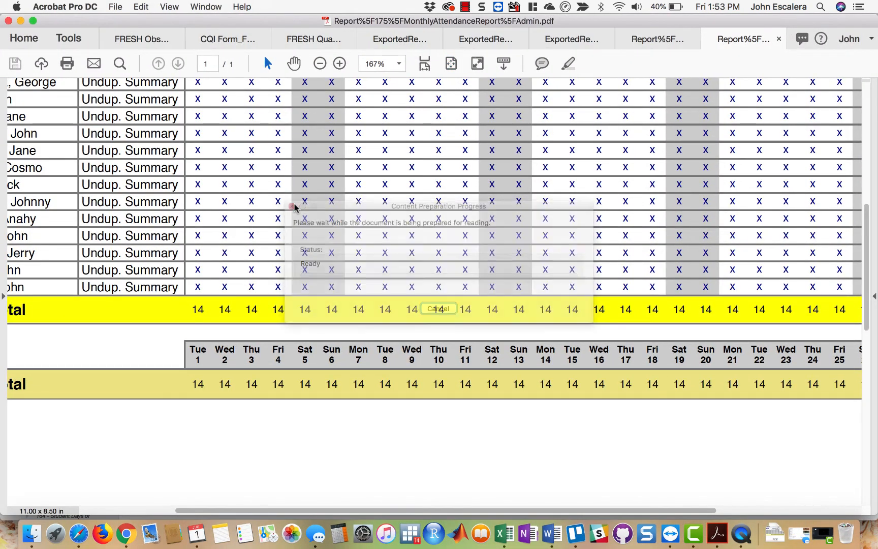
- Examine the title, month and mode heading, and student ID, name and activity columns of the exported PDF
scroll(296, 209, up, 5)
scroll(296, 208, left, 4)
scroll(295, 208, down, 2)
scroll(295, 208, right, 5)
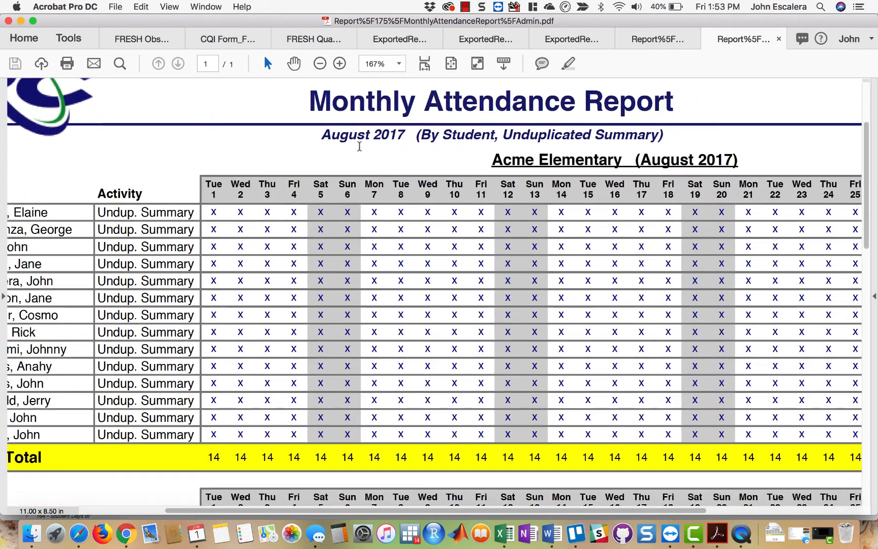
drag(321, 135, 660, 136)
click(450, 135)
click(489, 159)
scroll(488, 159, left, 5)
scroll(488, 159, down, 2)
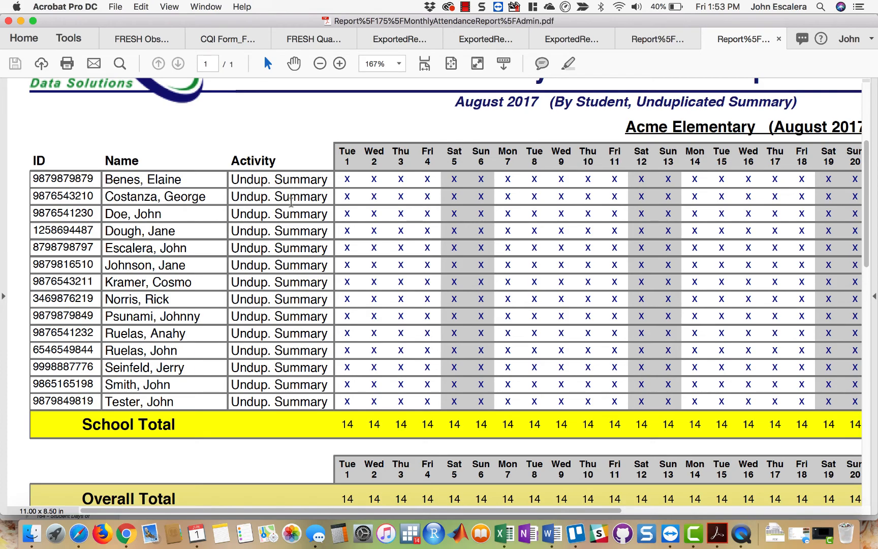
scroll(536, 354, right, 5)
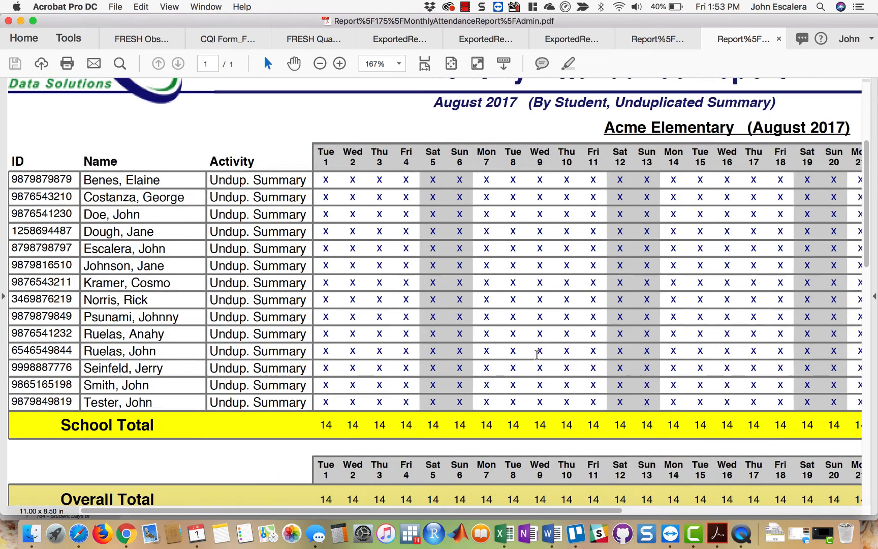
- Examine each student's daily attendance marks and monthly total, and the School Total row for each day
scroll(536, 354, up, 1)
scroll(536, 354, left, 5)
scroll(536, 354, down, 1)
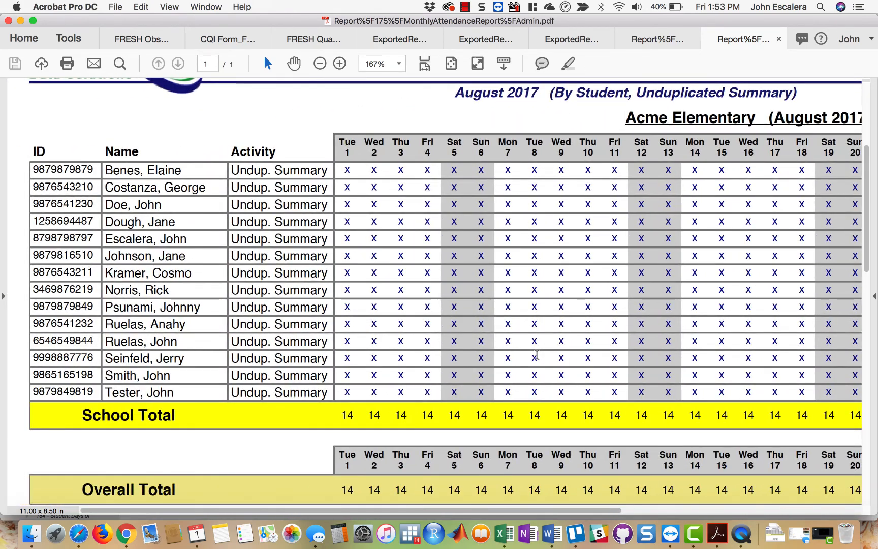
scroll(483, 168, right, 10)
scroll(483, 168, up, 1)
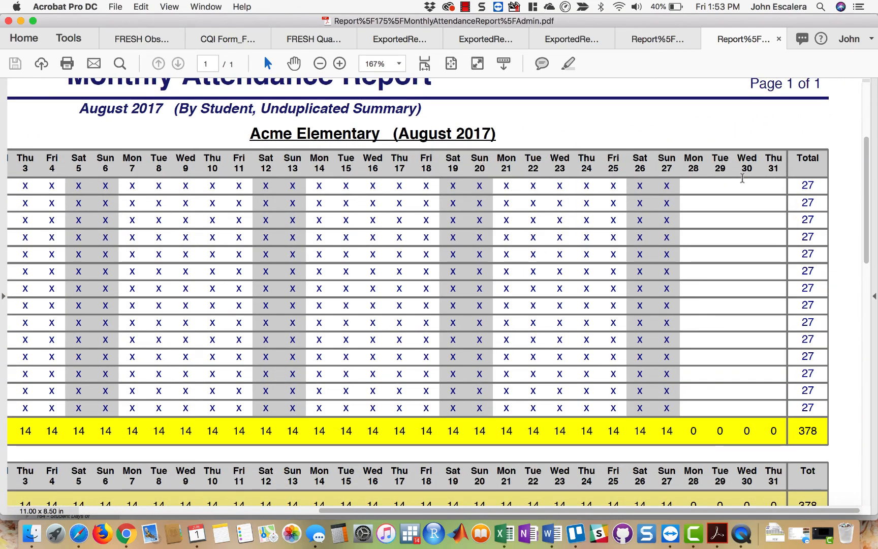
drag(796, 184, 812, 185)
scroll(804, 339, down, 1)
scroll(805, 343, down, 1)
scroll(805, 343, left, 7)
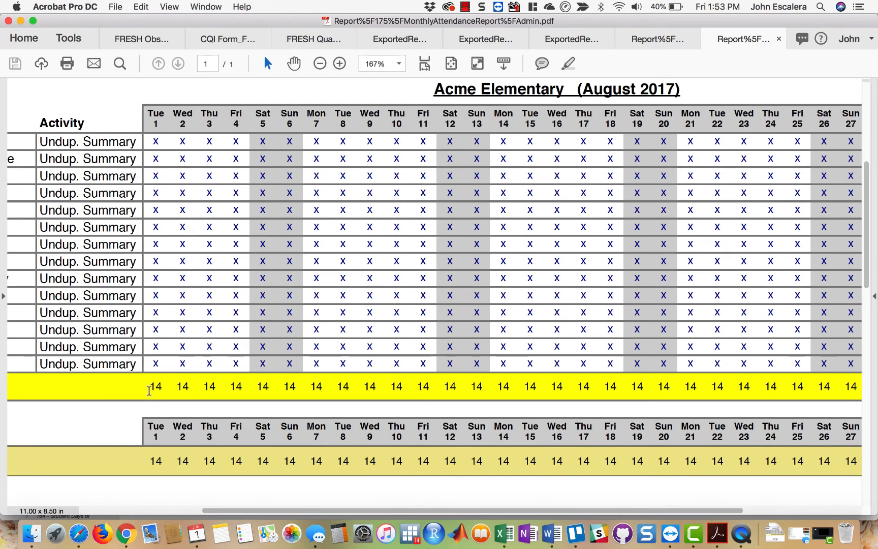
drag(149, 390, 162, 390)
scroll(367, 239, right, 5)
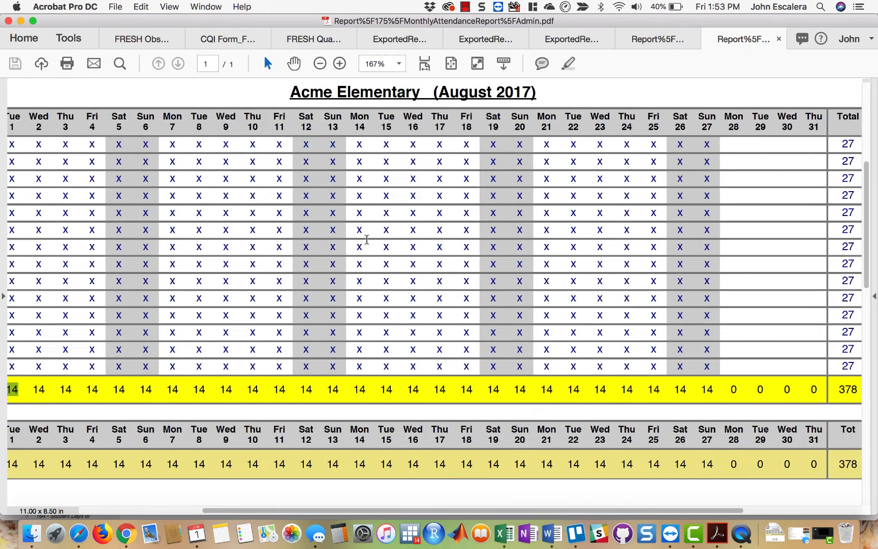
- Check the School Total row's daily counts and monthly total in the August report, and close the exported PDF
scroll(366, 239, right, 2)
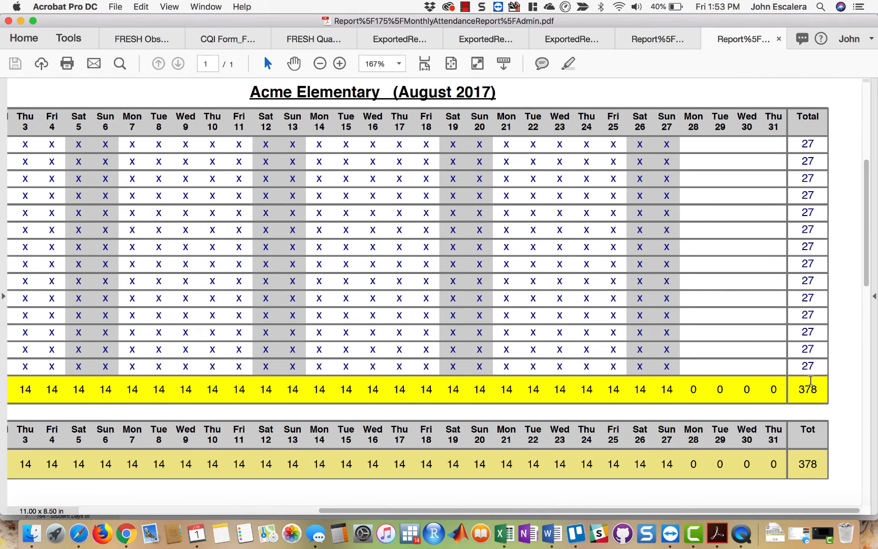
double_click(809, 390)
scroll(380, 328, left, 8)
scroll(380, 329, down, 3)
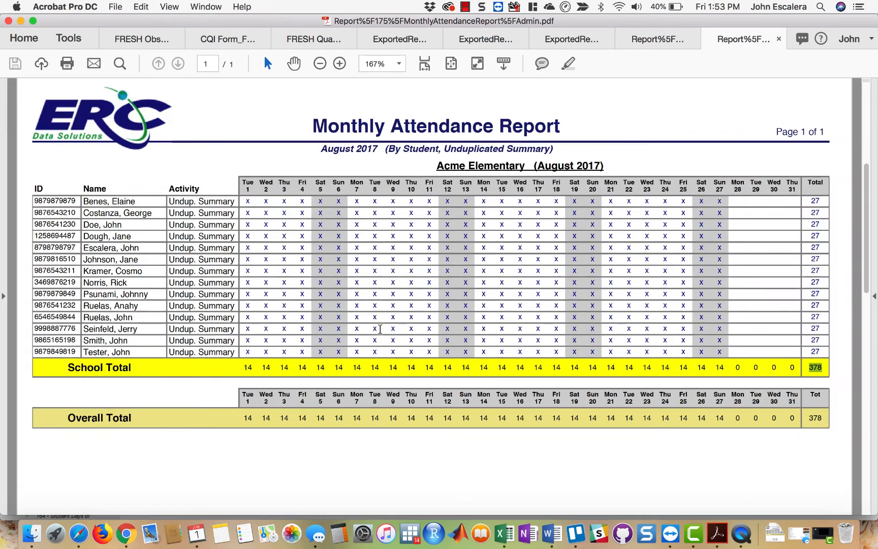
scroll(380, 328, down, 2)
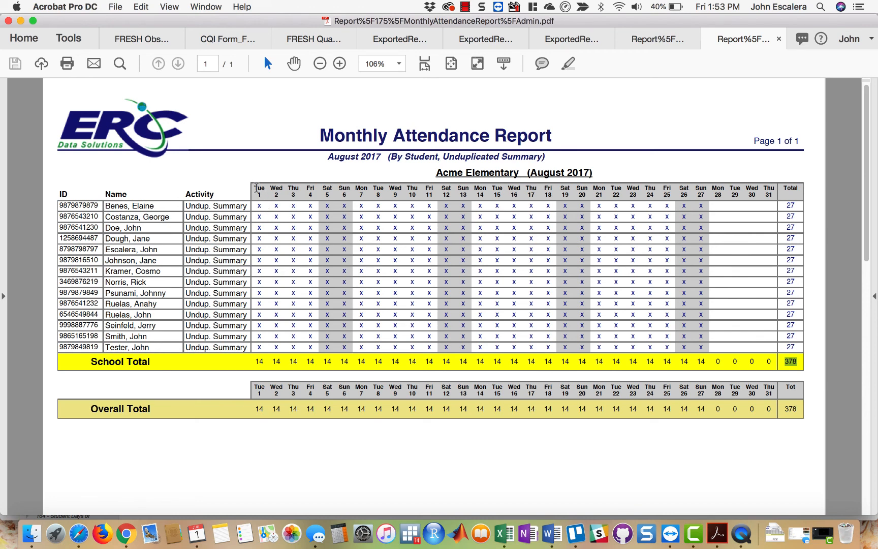
click(263, 360)
drag(264, 360, 255, 361)
click(296, 249)
double_click(790, 361)
click(778, 39)
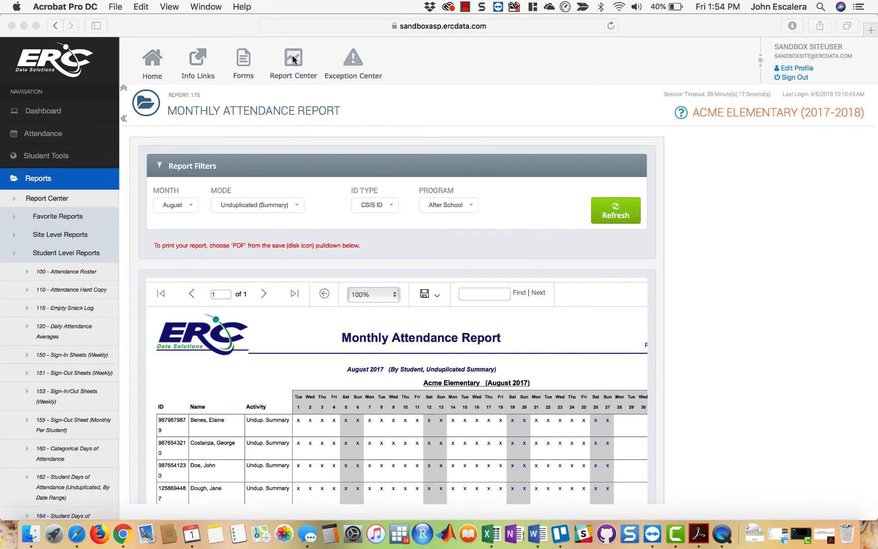
- Return to the Report Center in Safari and look through the reports listed under Student Level Reports
click(295, 75)
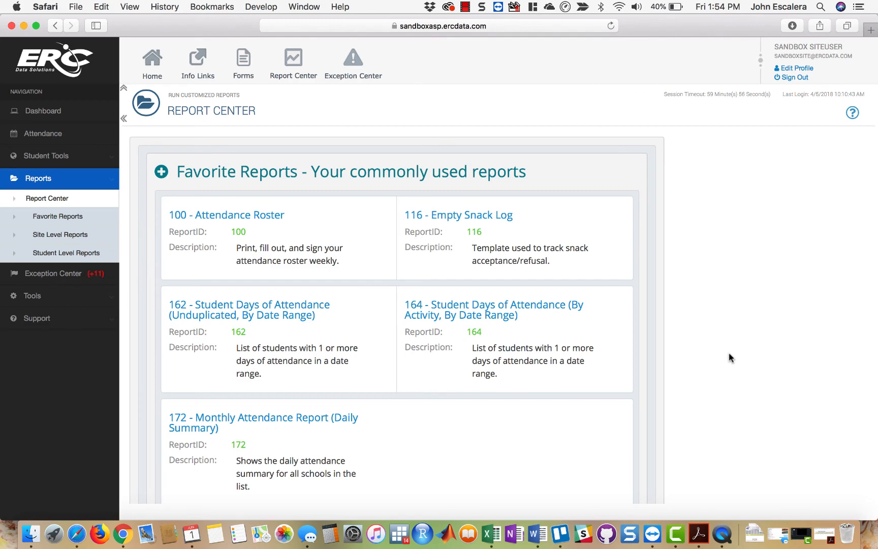
scroll(728, 354, down, 5)
click(515, 401)
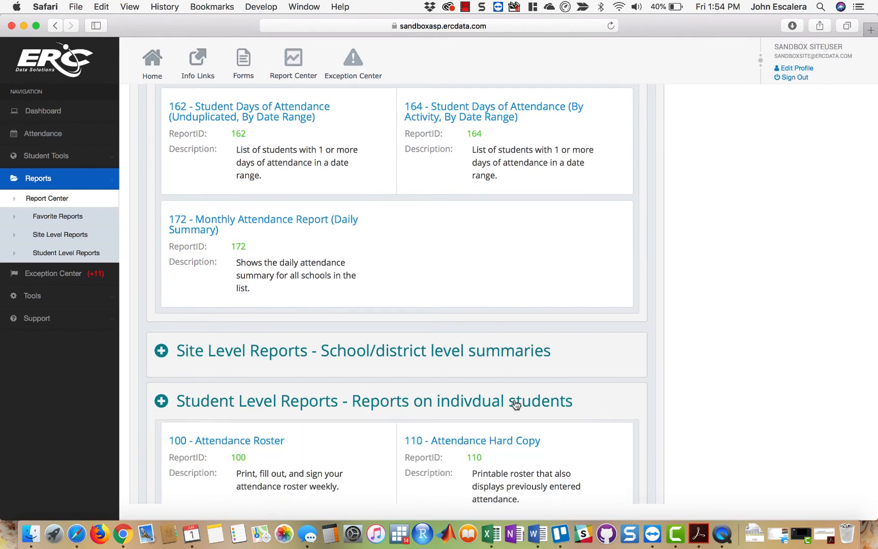
scroll(780, 411, down, 10)
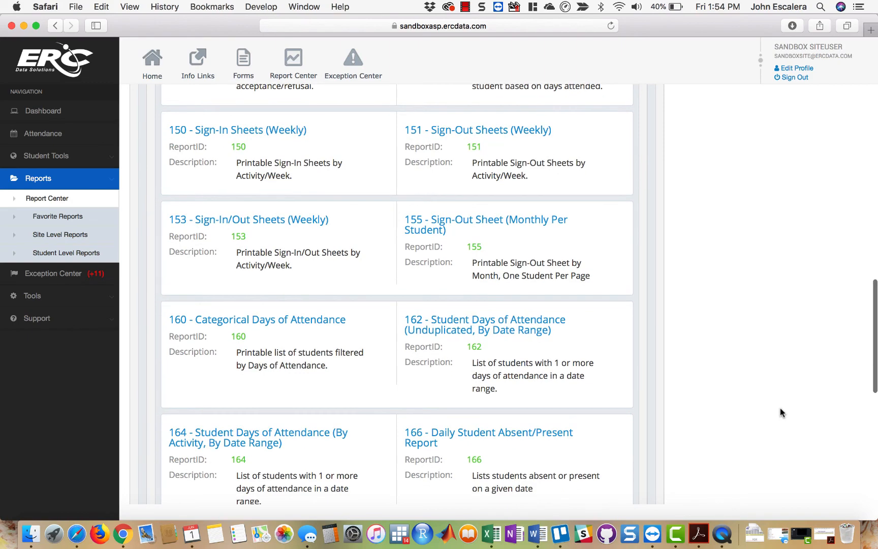
scroll(779, 411, down, 8)
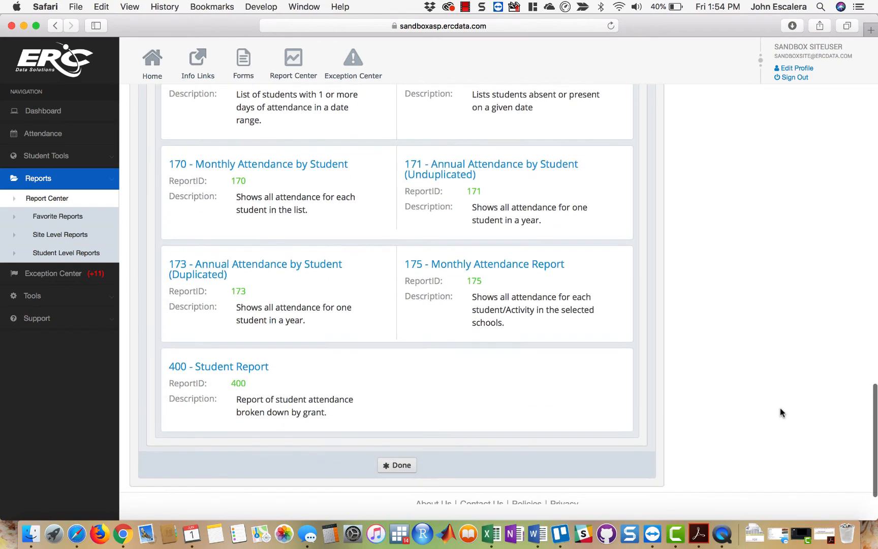
scroll(781, 412, up, 20)
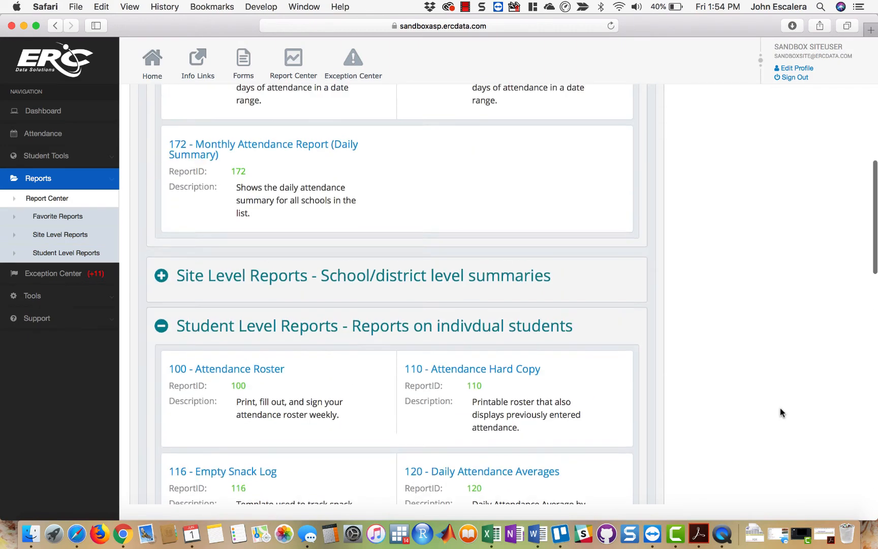
scroll(780, 412, up, 4)
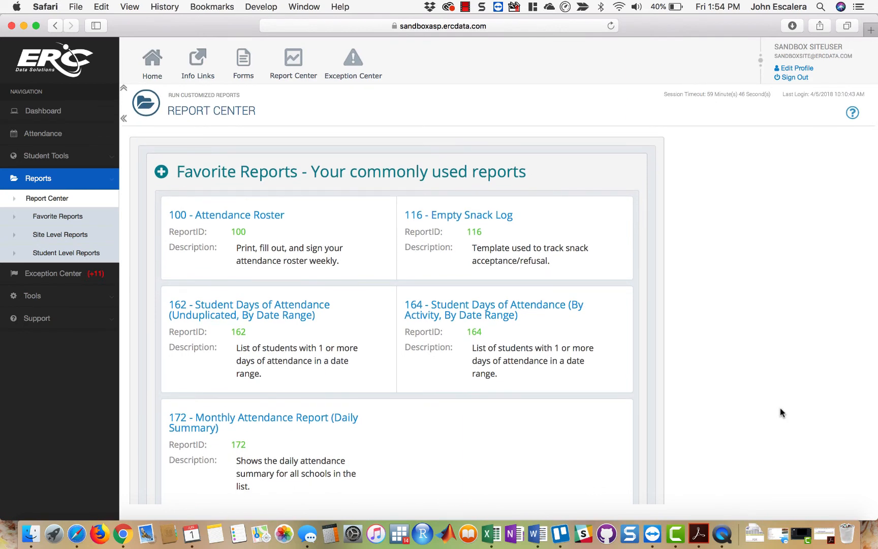
- Return to the site homepage and open the weekly attendance of the after-school activity My New Activity
click(154, 59)
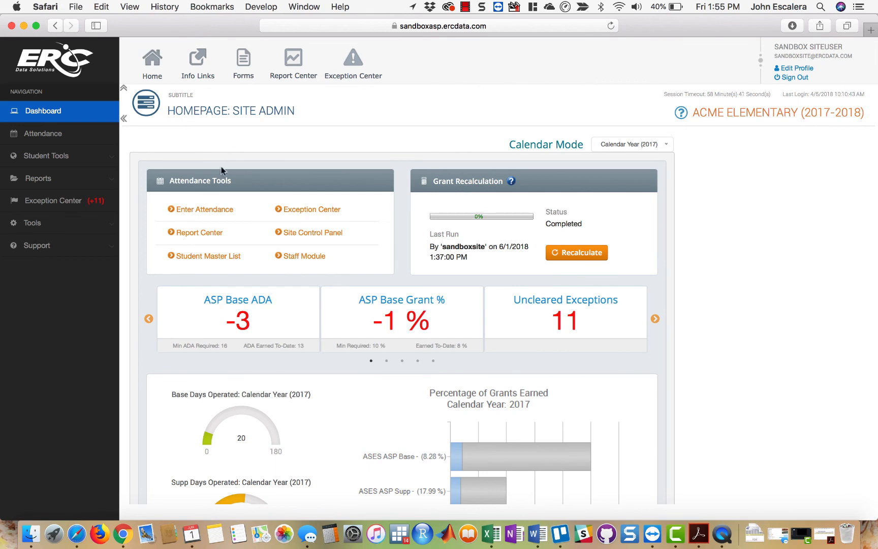
click(214, 207)
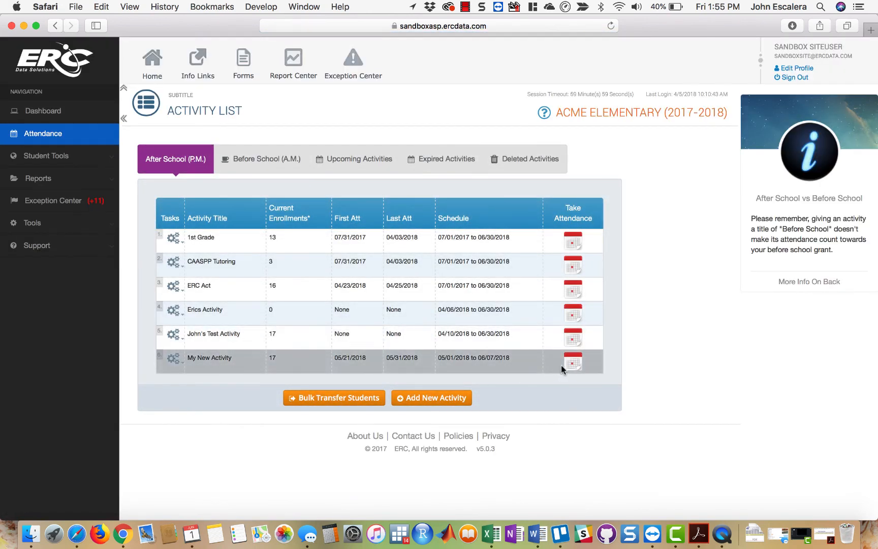
click(572, 362)
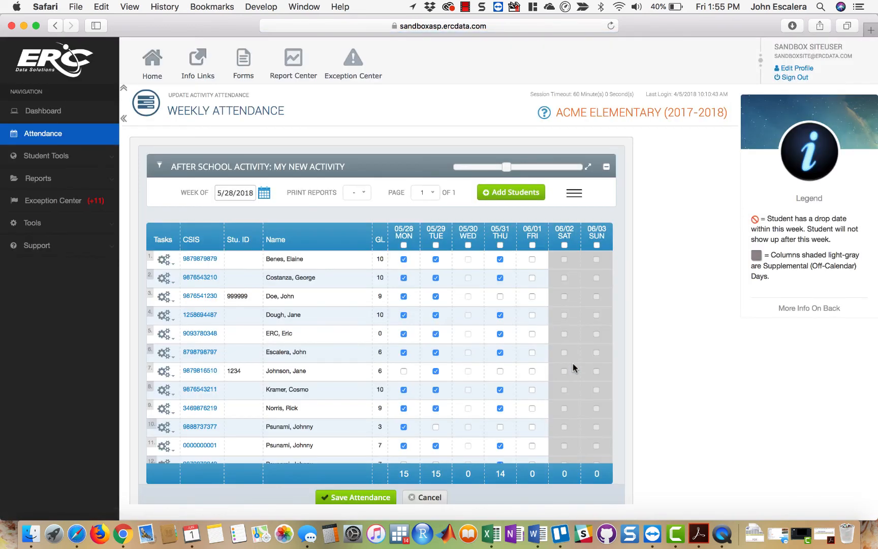
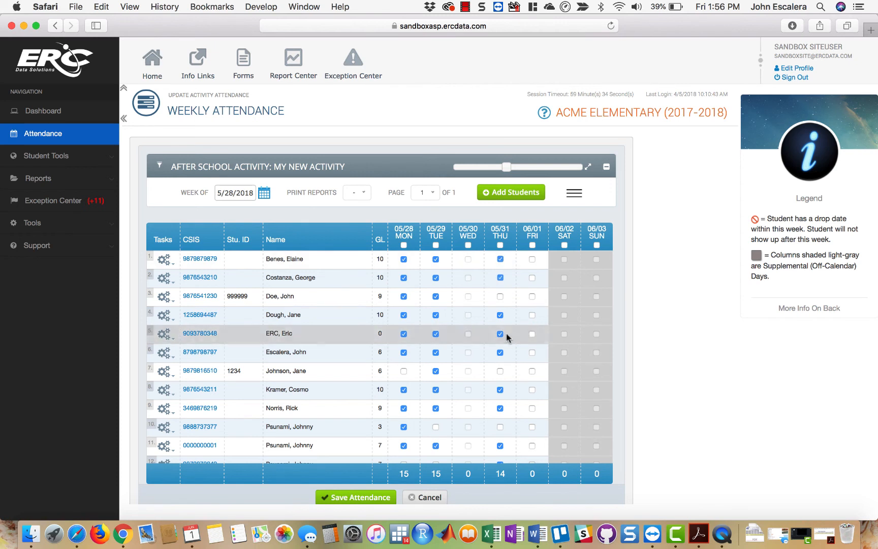
- Exit the fifth student on the weekly attendance roster and check the roster for the week of 6/4/2018
click(166, 333)
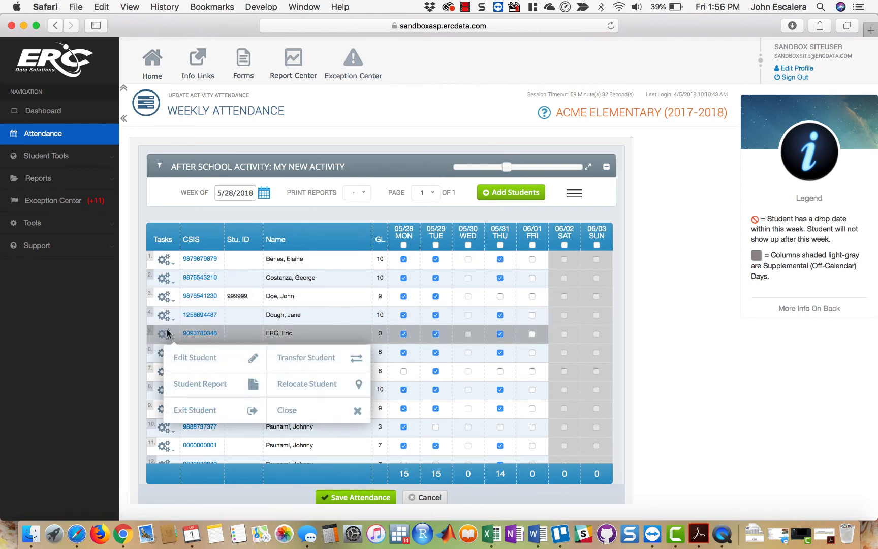
click(219, 412)
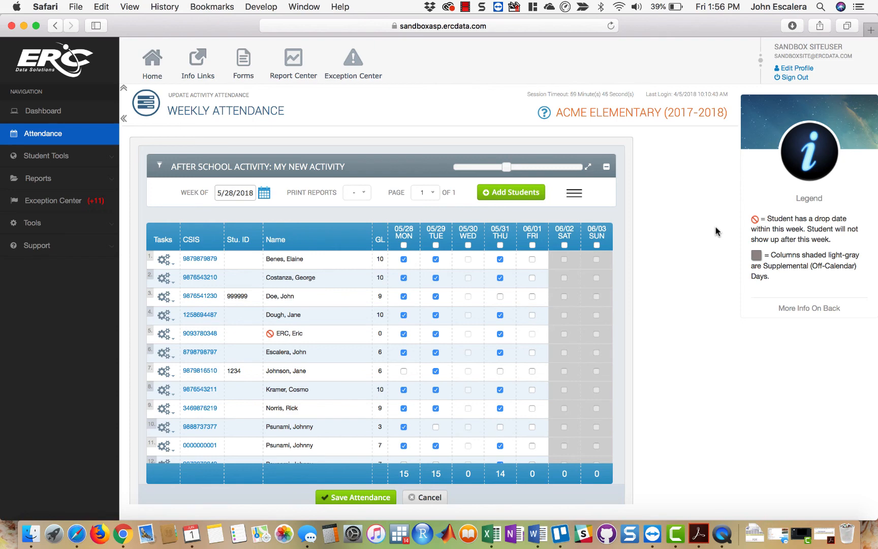
click(265, 193)
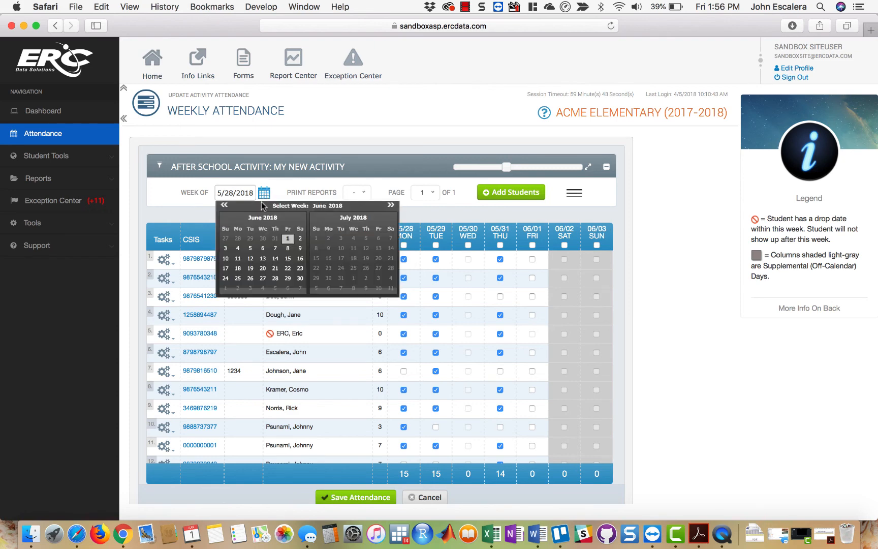
click(239, 248)
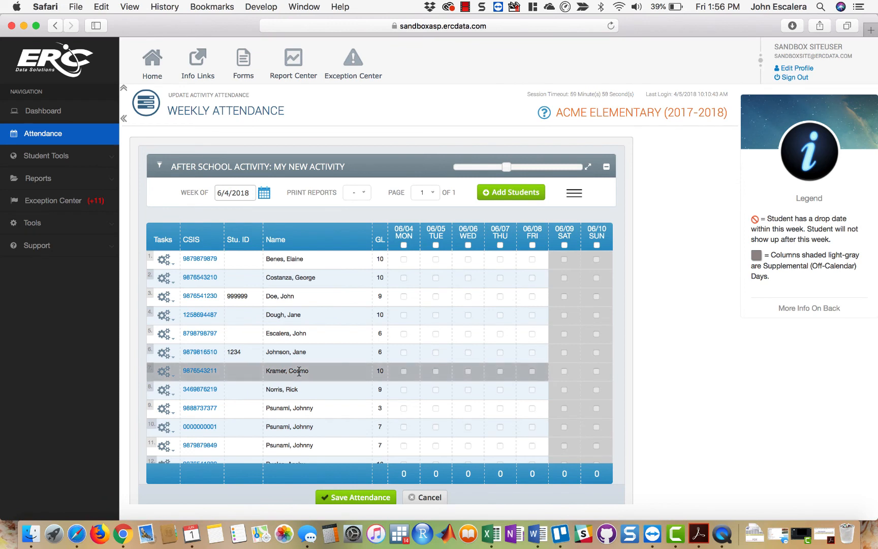
- Return to the week of 5/28/2018 and view the exited student's attendance, enrollment and exit date details
click(263, 194)
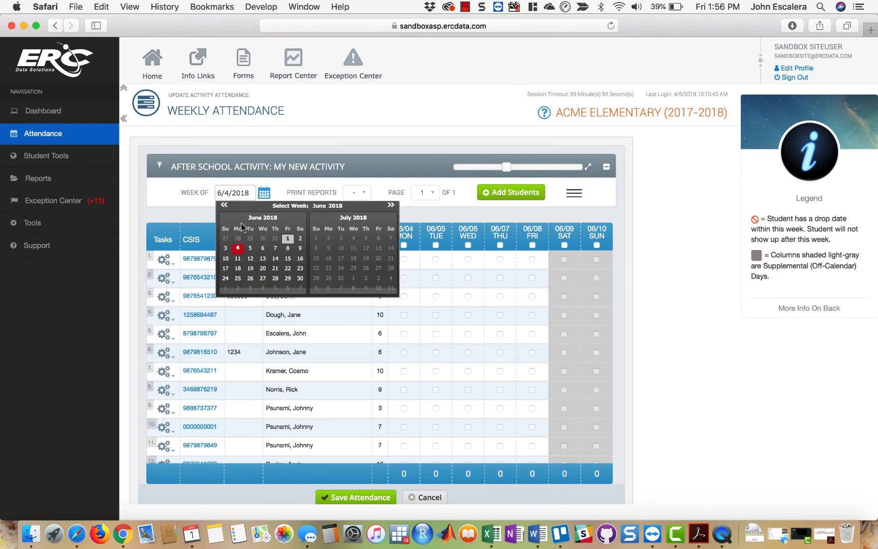
click(224, 205)
click(241, 278)
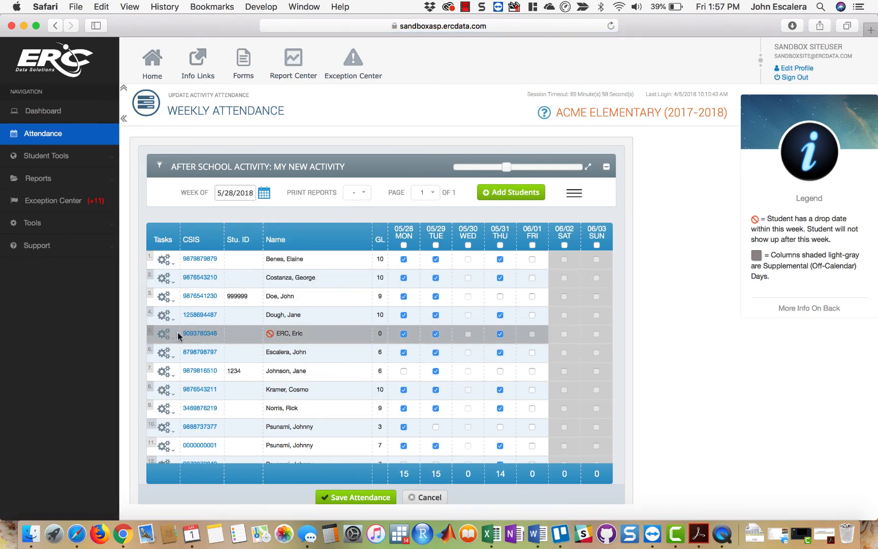
mouse_move(189, 338)
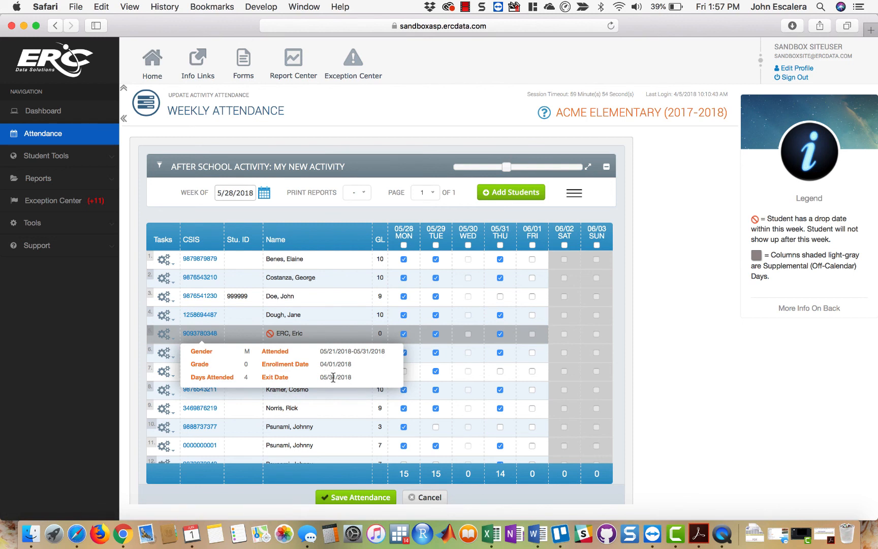
- Edit the exited student's record, set the exit date to 6/30/2018 and try to save it
click(165, 333)
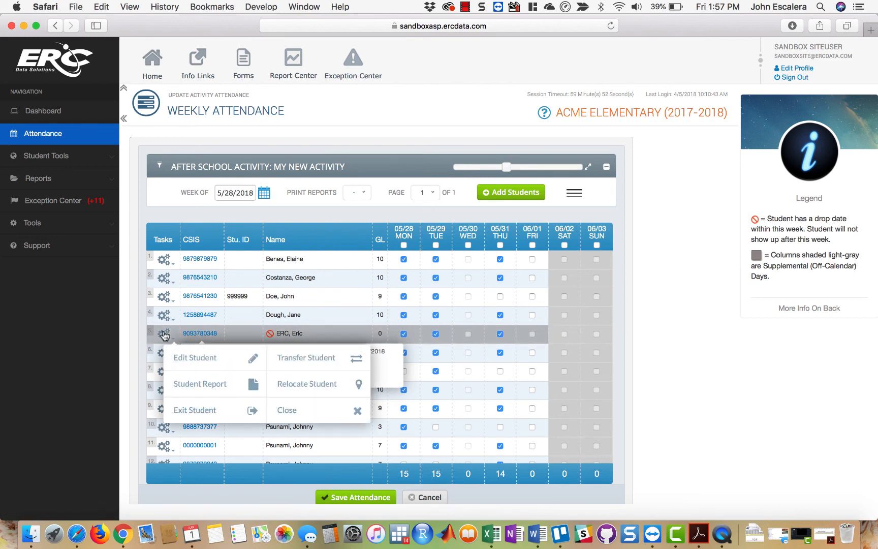
click(182, 359)
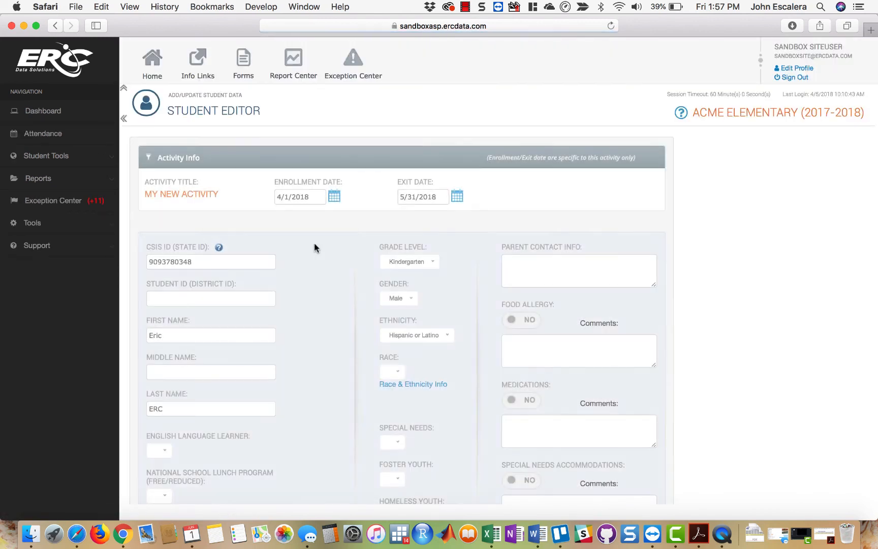
click(457, 197)
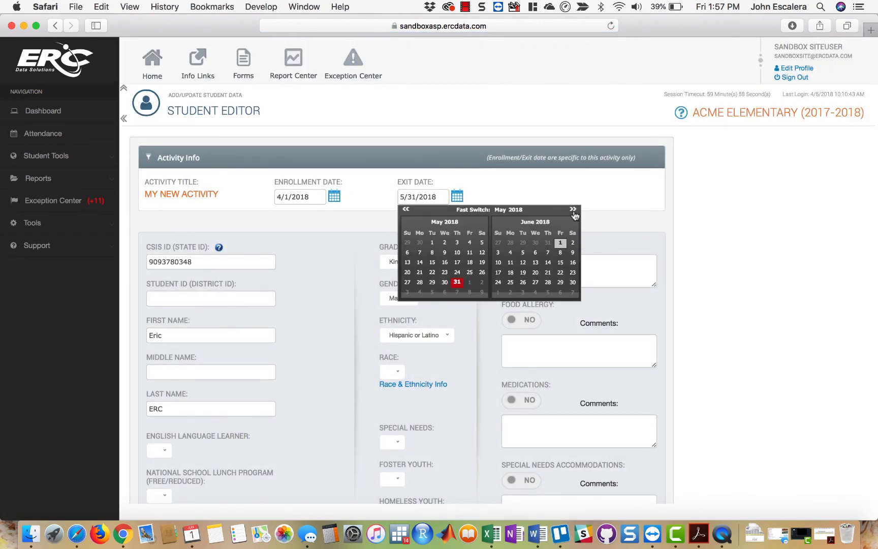
click(573, 282)
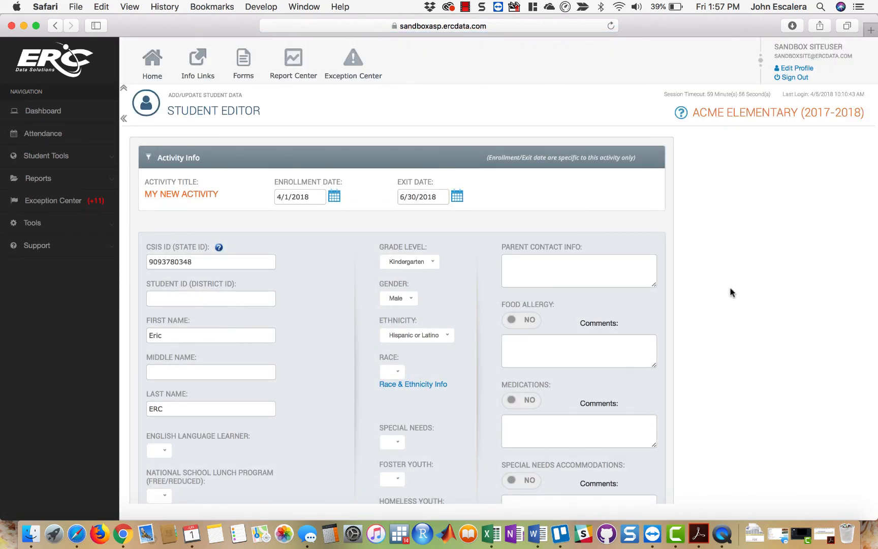
scroll(730, 290, down, 3)
click(376, 438)
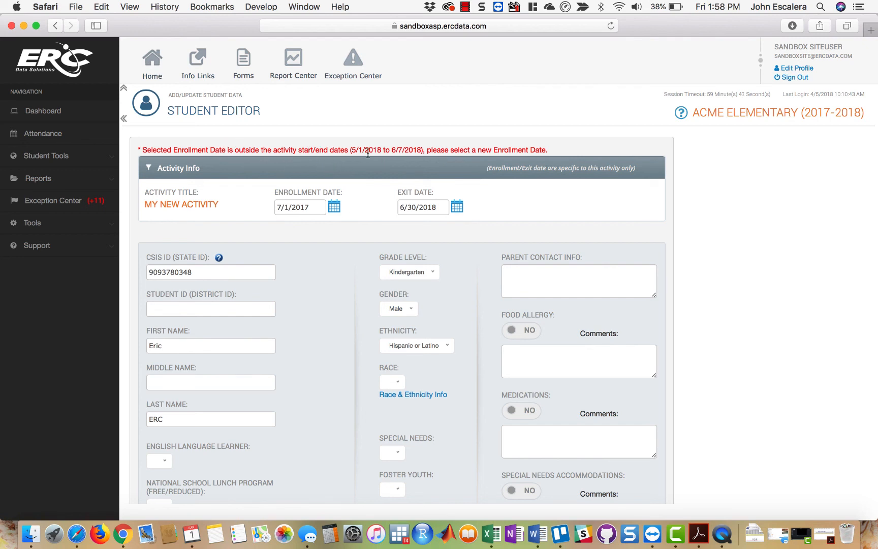
- Check the activity's allowed start and end dates and set the student's exit date to 6/7/2018
drag(352, 149, 417, 151)
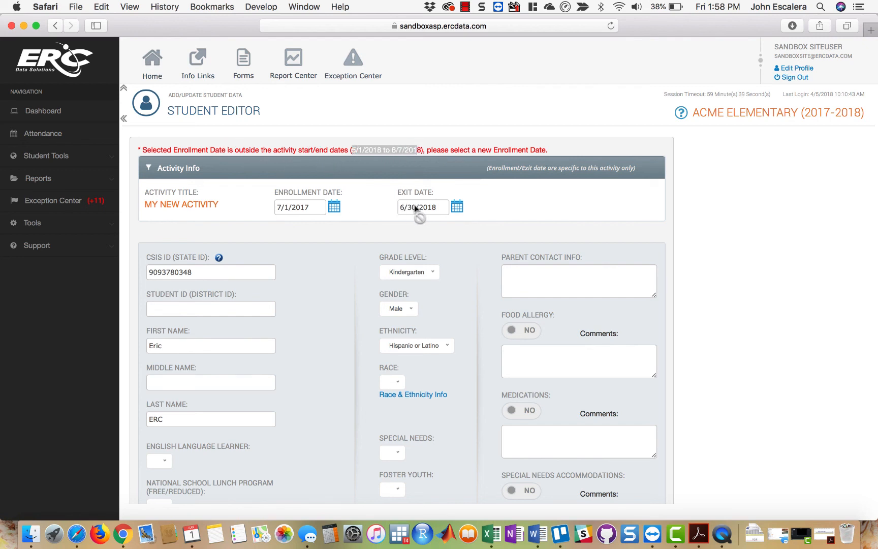
click(510, 191)
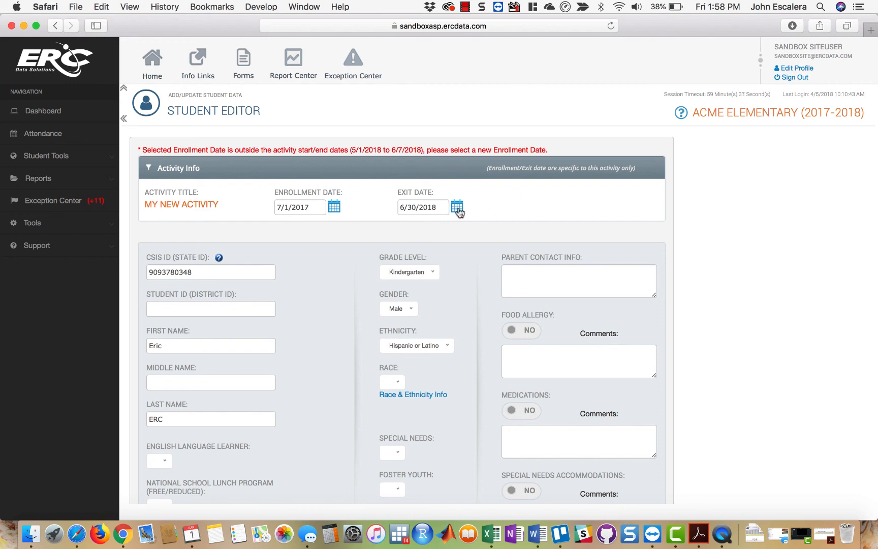
drag(459, 213, 427, 208)
drag(394, 151, 425, 150)
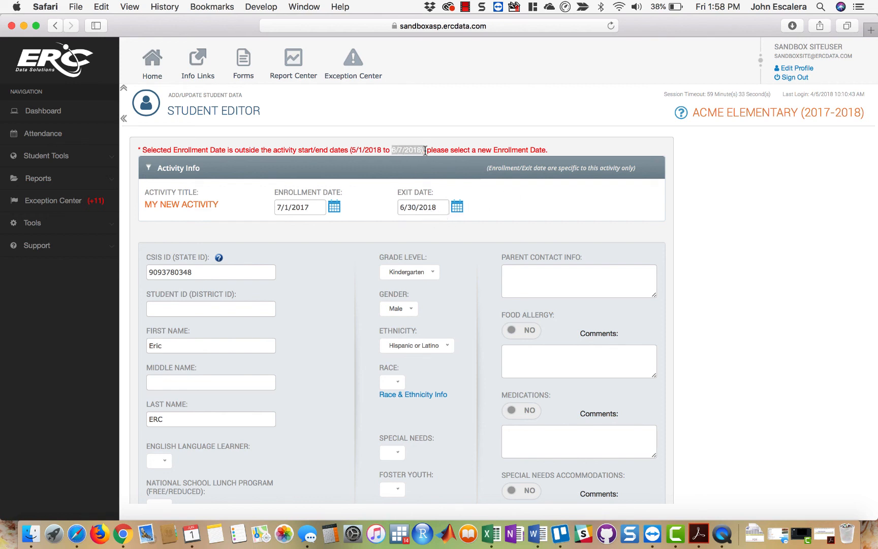
click(457, 207)
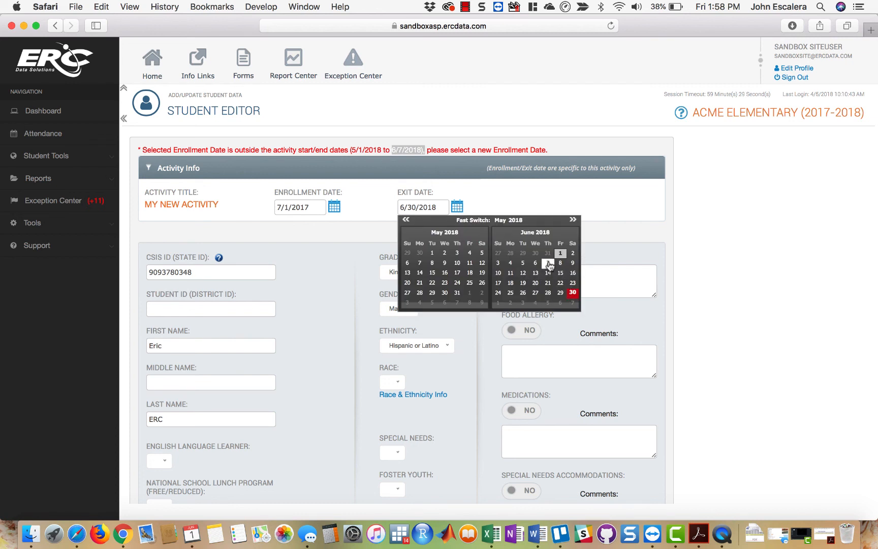
click(548, 263)
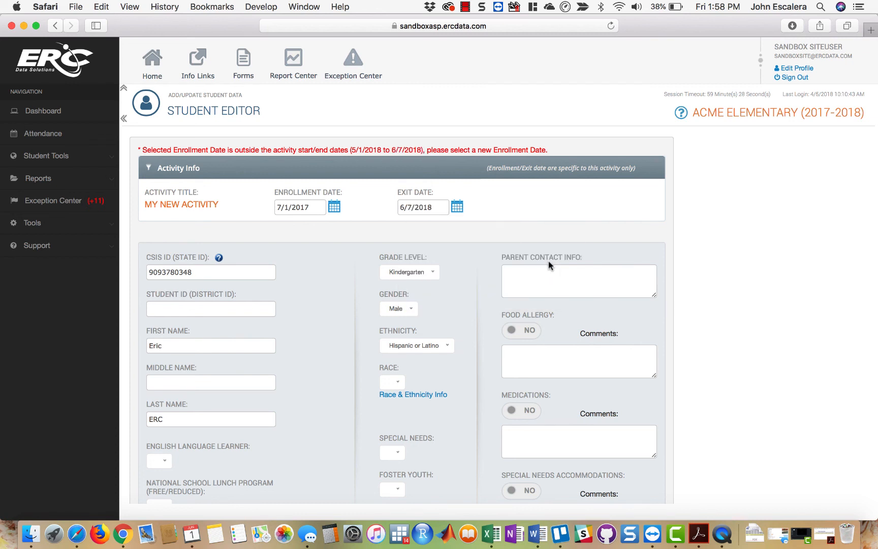
- Set the student's enrollment date to 5/1/2018 and save the student record
click(335, 208)
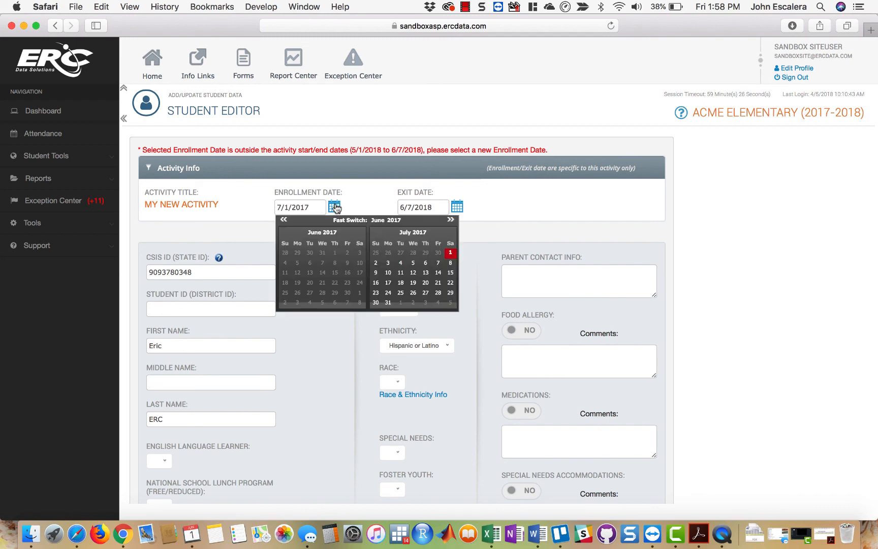
click(450, 220)
click(450, 220)
click(450, 220)
click(450, 220)
click(450, 220)
click(450, 220)
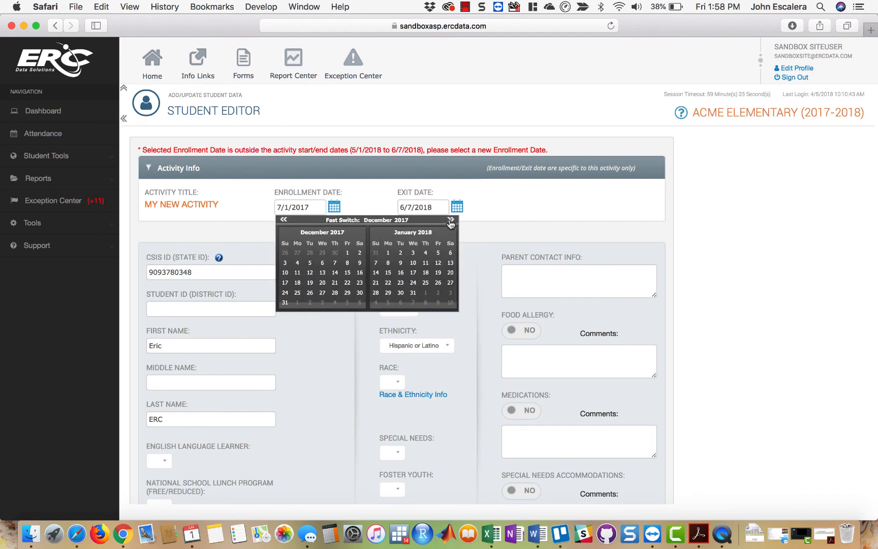
click(449, 221)
click(450, 221)
click(450, 220)
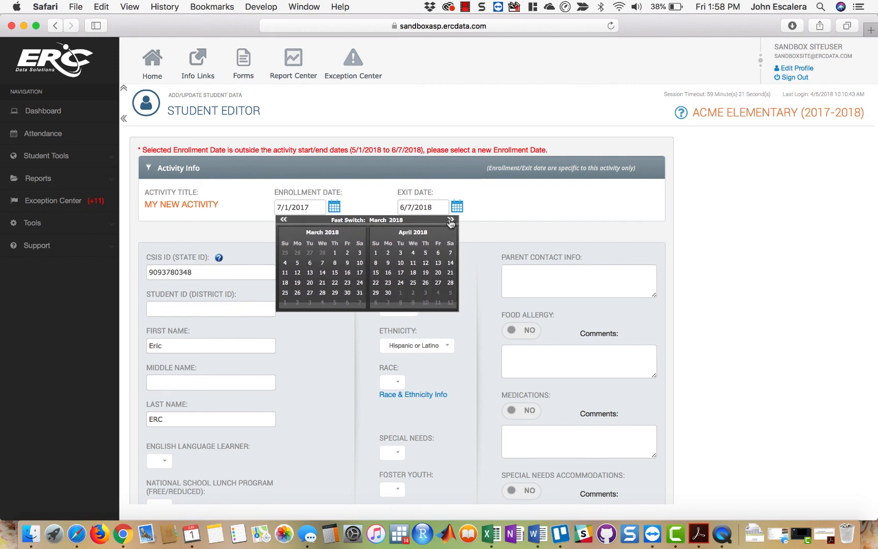
click(450, 221)
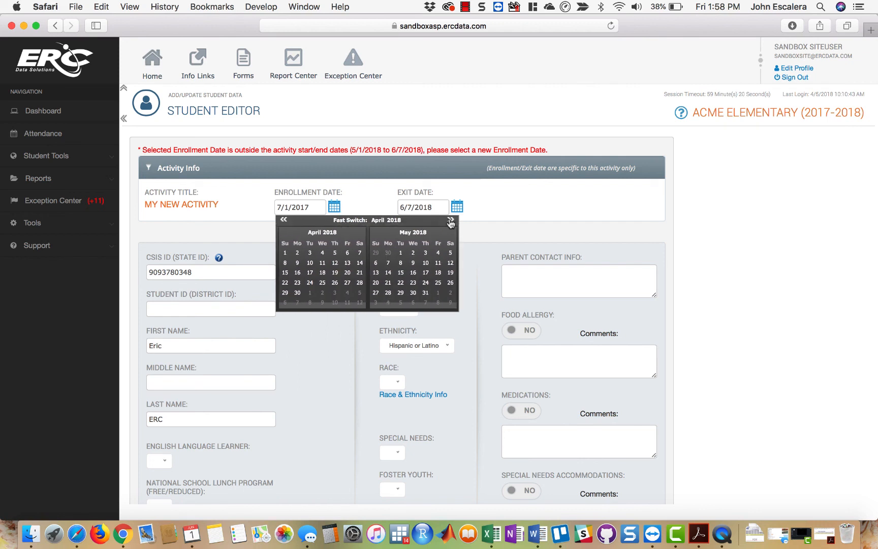
click(400, 253)
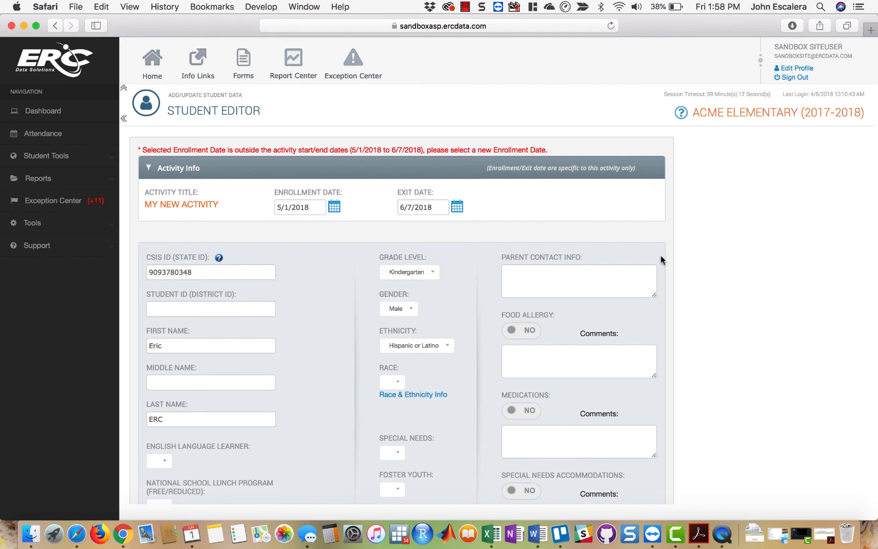
scroll(660, 260, down, 5)
click(378, 447)
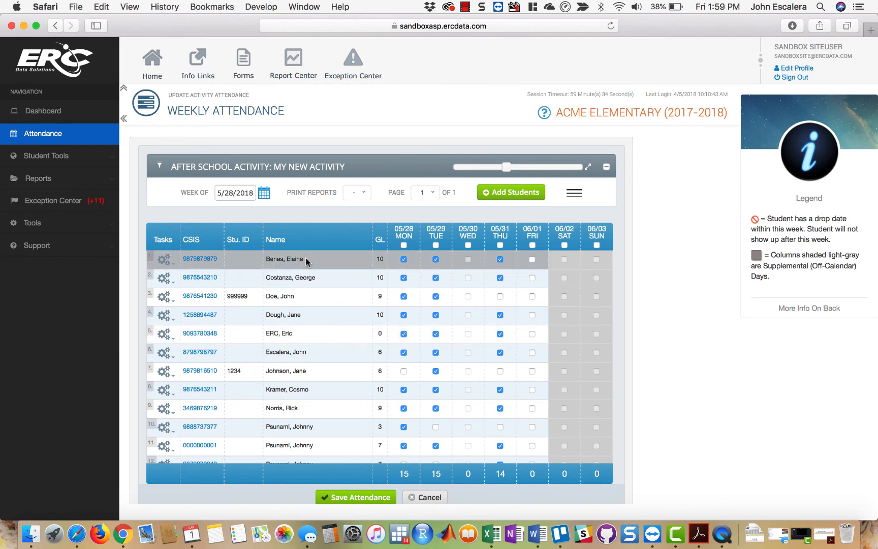
- Open the Staff Module from the homepage and start adding a new staff member with the SiteAdmin role
click(154, 71)
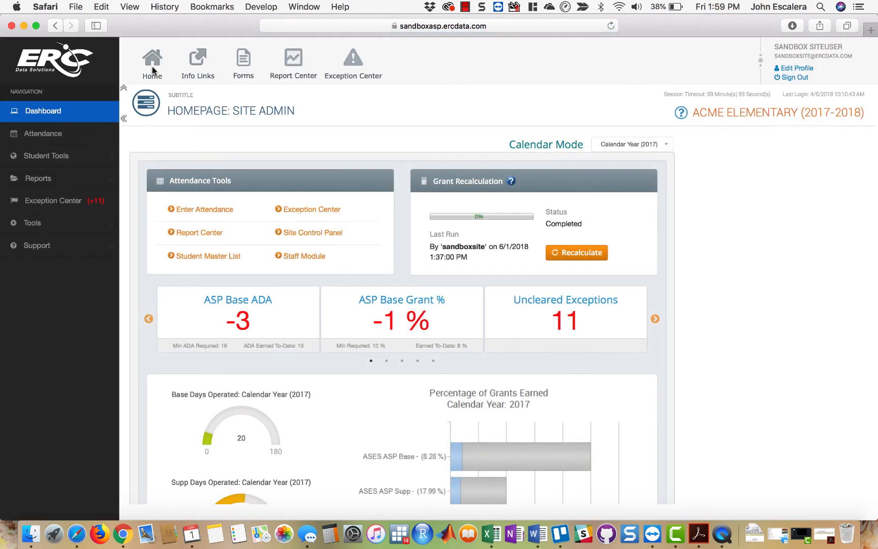
click(300, 257)
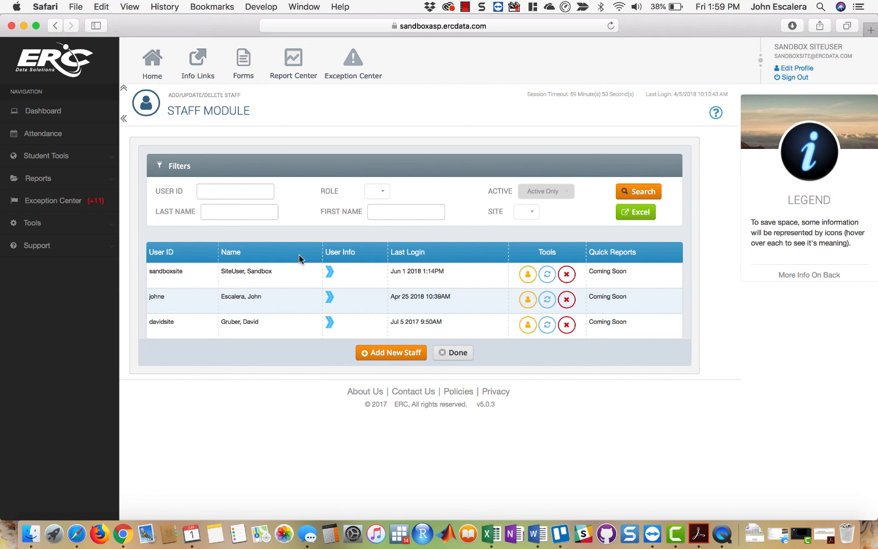
click(378, 357)
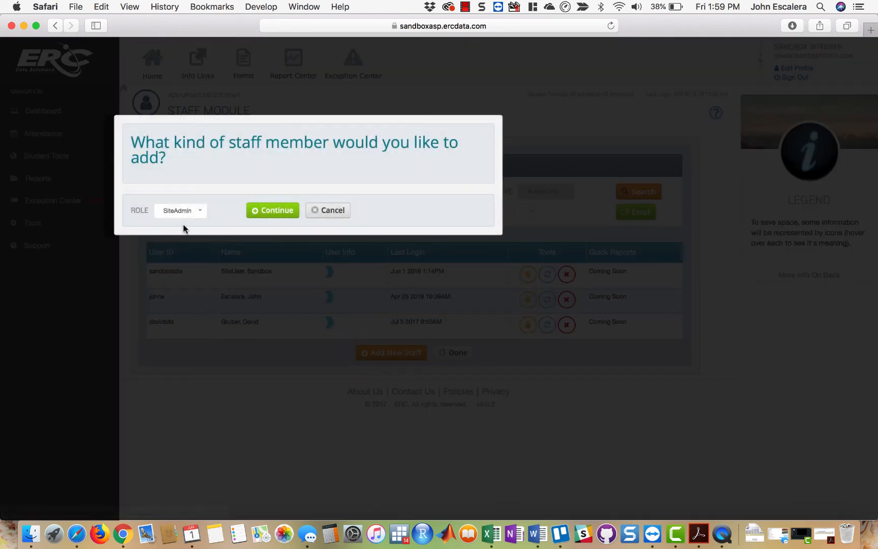
click(192, 216)
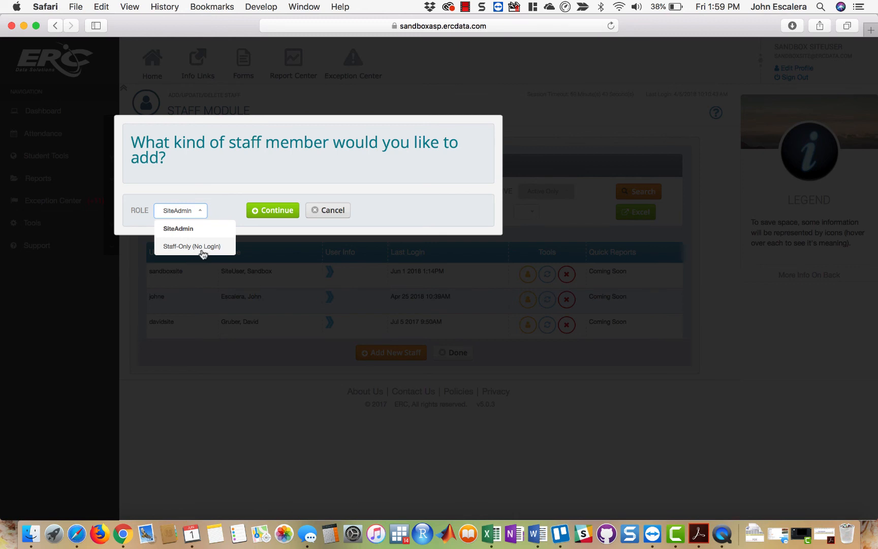
click(196, 229)
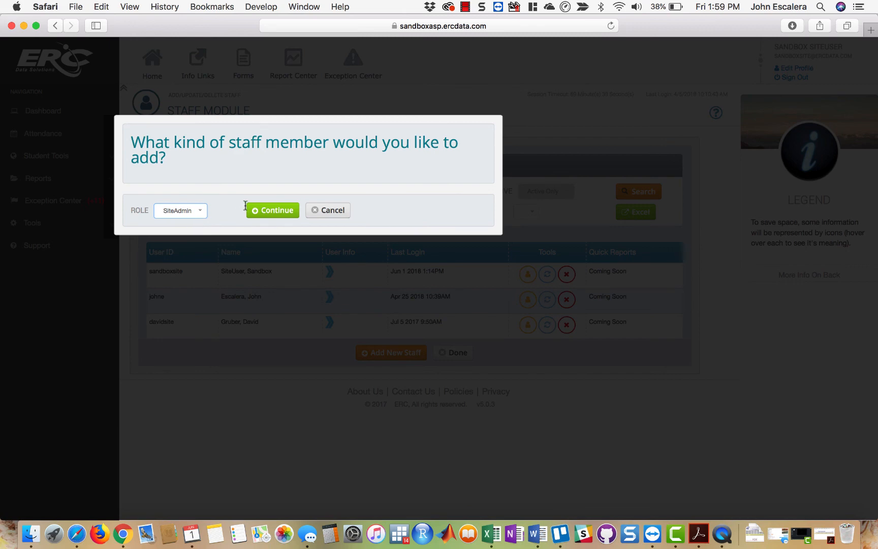
click(270, 212)
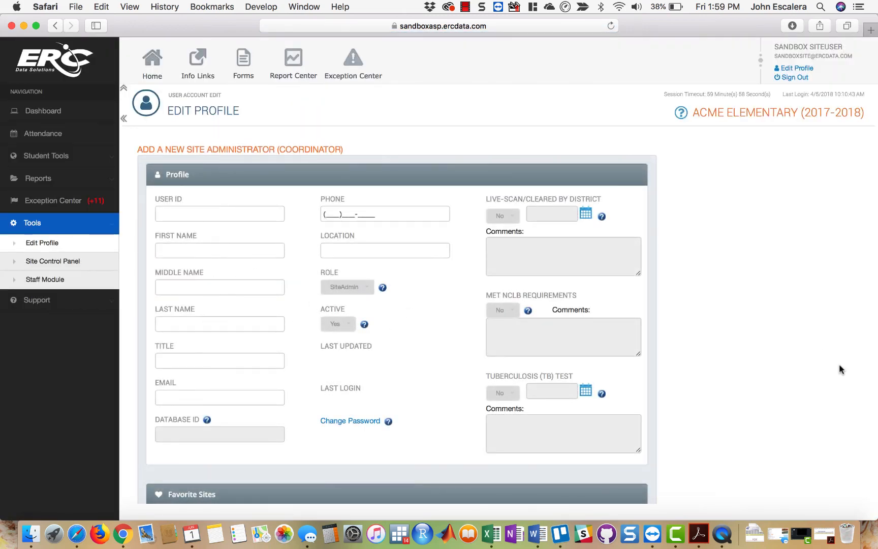
- Look through the new site administrator form, including the profile, favorite sites, preferences and favorite reports sections
scroll(839, 364, down, 10)
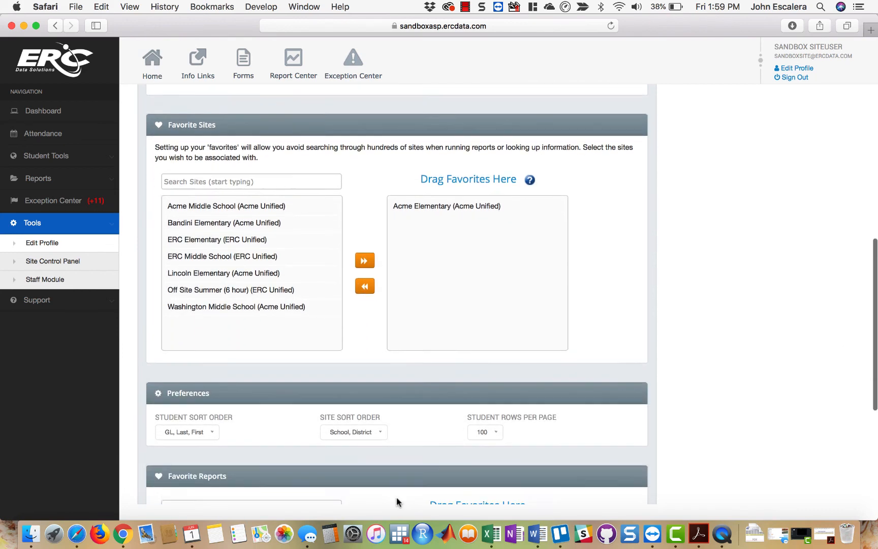
scroll(396, 500, down, 5)
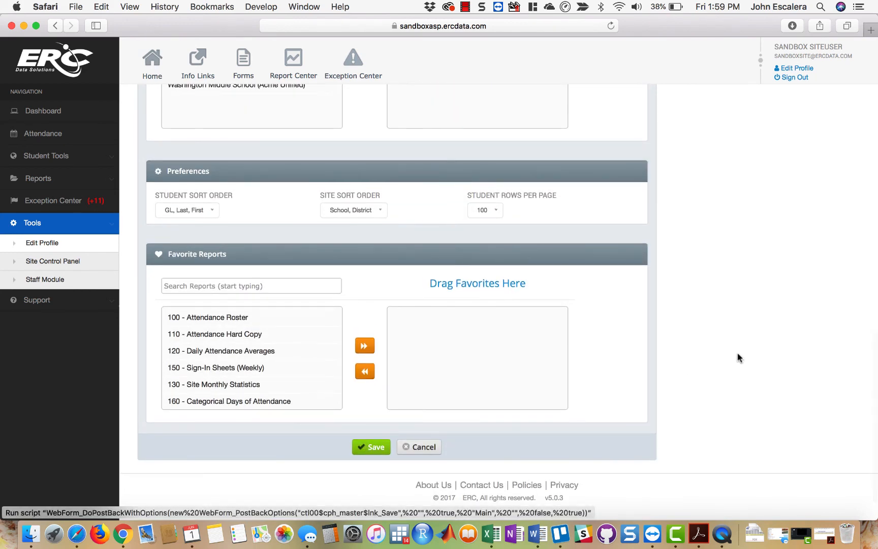
scroll(796, 345, up, 15)
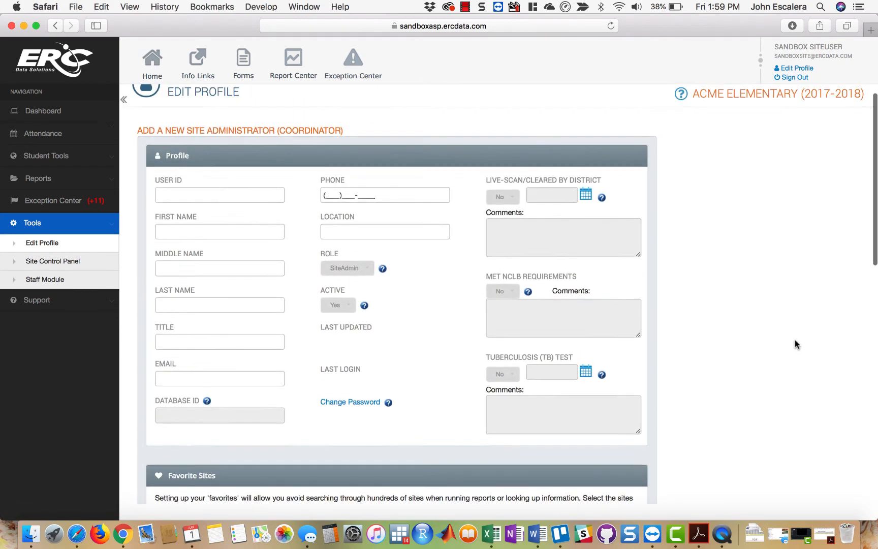
scroll(795, 340, up, 2)
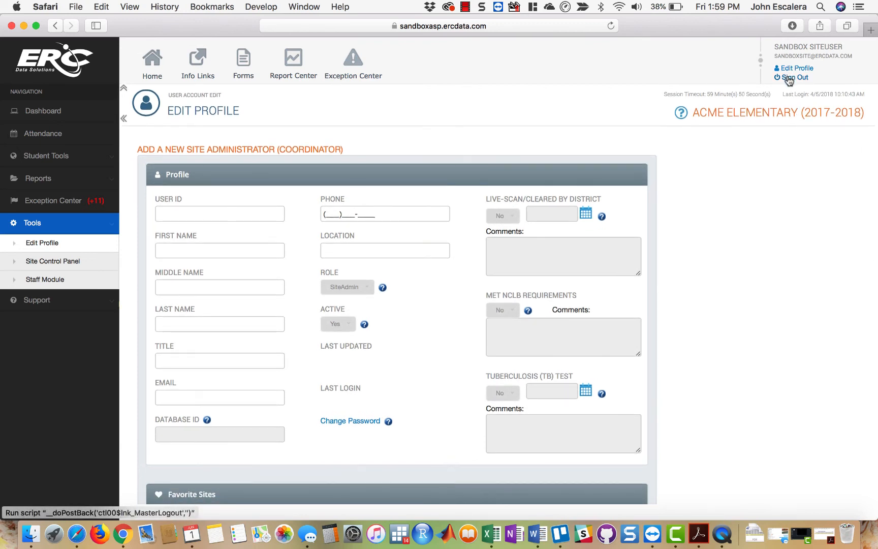
- Return to the site homepage and look through the dashboard's grant charts, yearly calendar and Attendance Audit
click(150, 63)
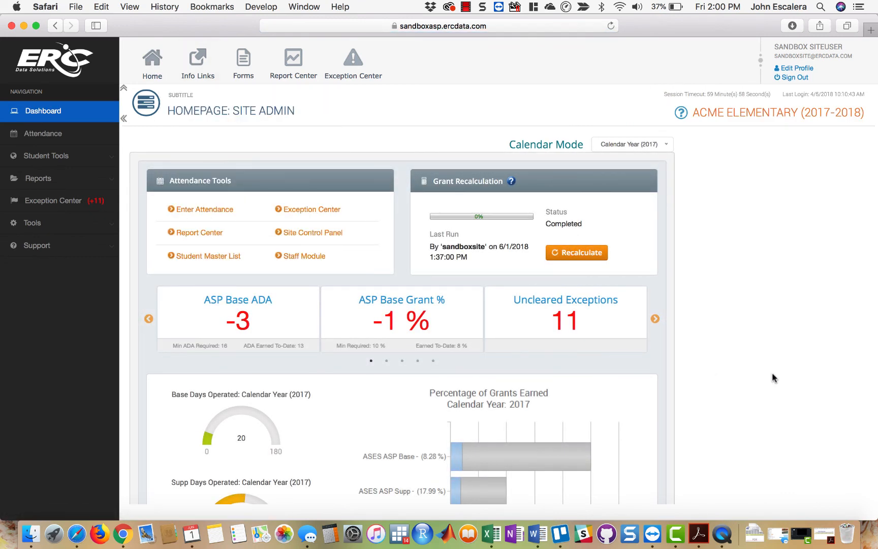
scroll(772, 378, down, 10)
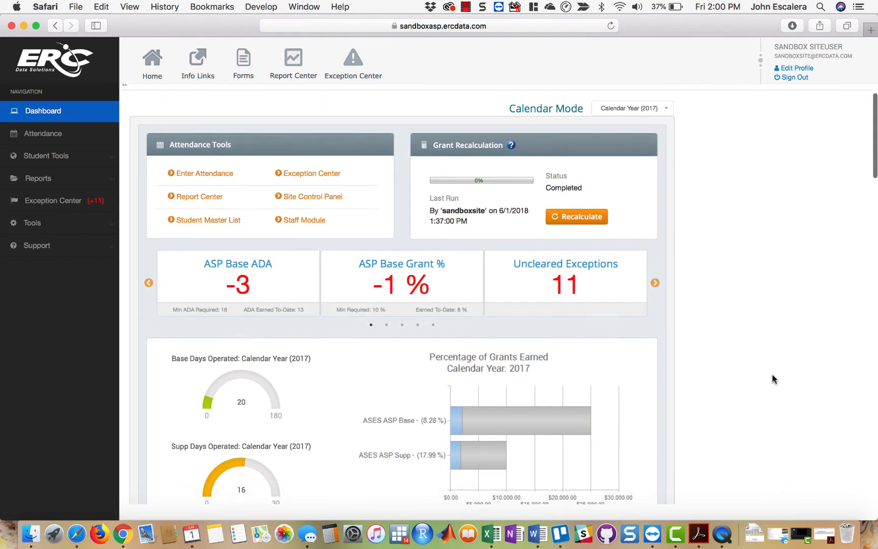
scroll(771, 376, down, 15)
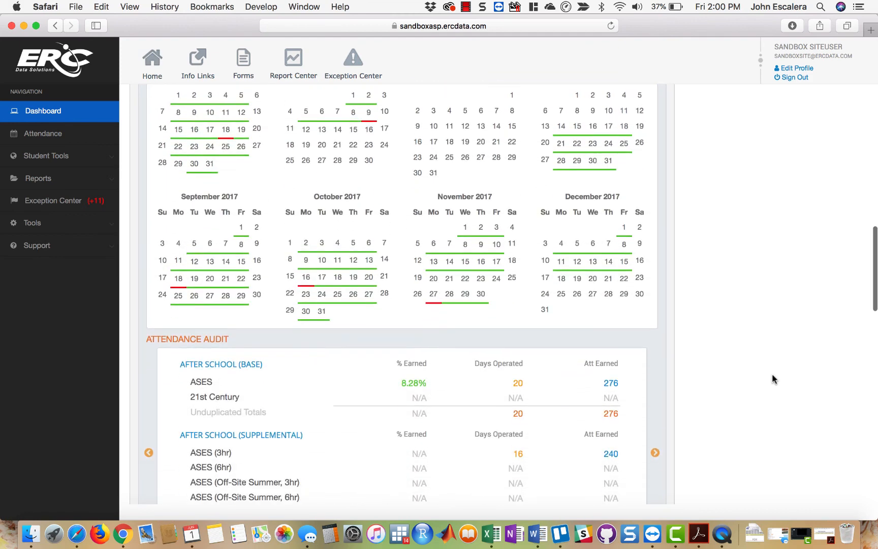
- Examine the ADA Forecasting Tools on the dashboard, including the base grant's days operated, days remaining and ADA target
scroll(772, 375, down, 5)
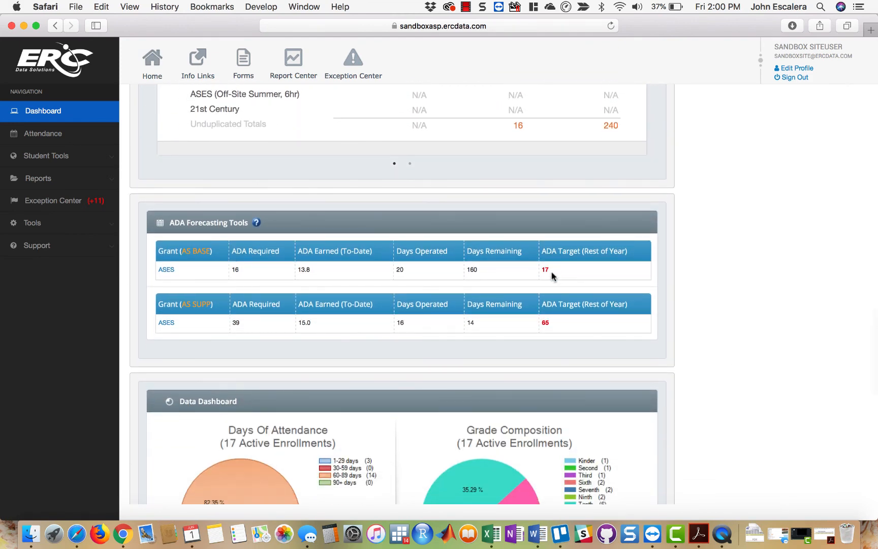
triple_click(547, 268)
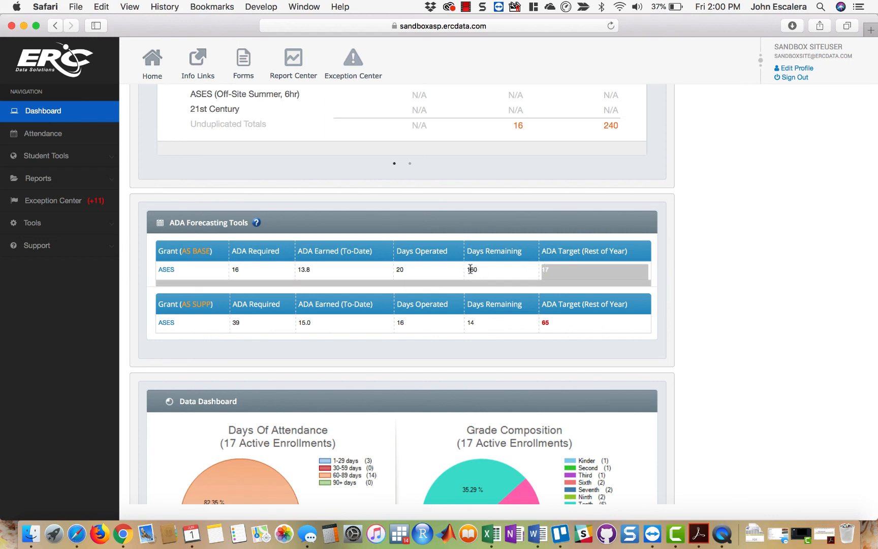
click(401, 270)
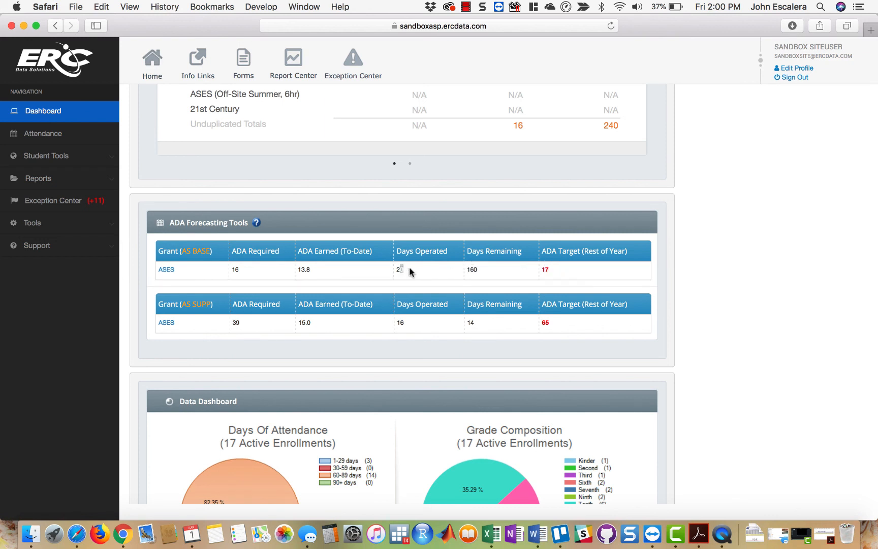
double_click(473, 269)
click(764, 282)
scroll(773, 207, up, 10)
scroll(773, 207, up, 10)
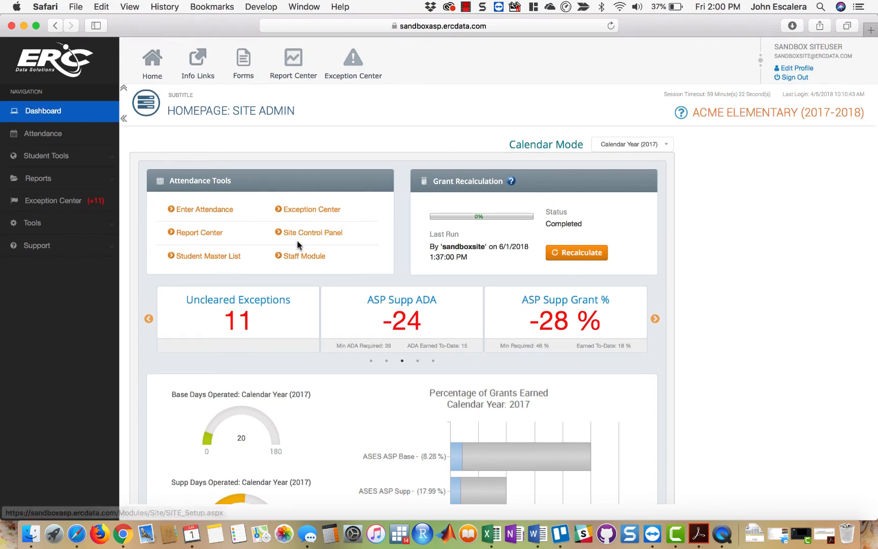
- In the Site Control Panel, set the calendar-year base days of operation to 175 and save the site information
click(310, 233)
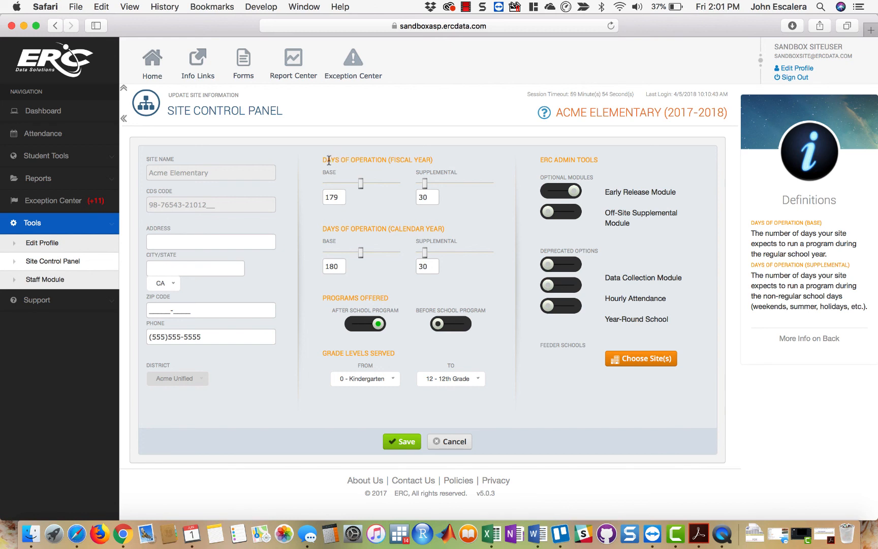
drag(327, 159, 433, 159)
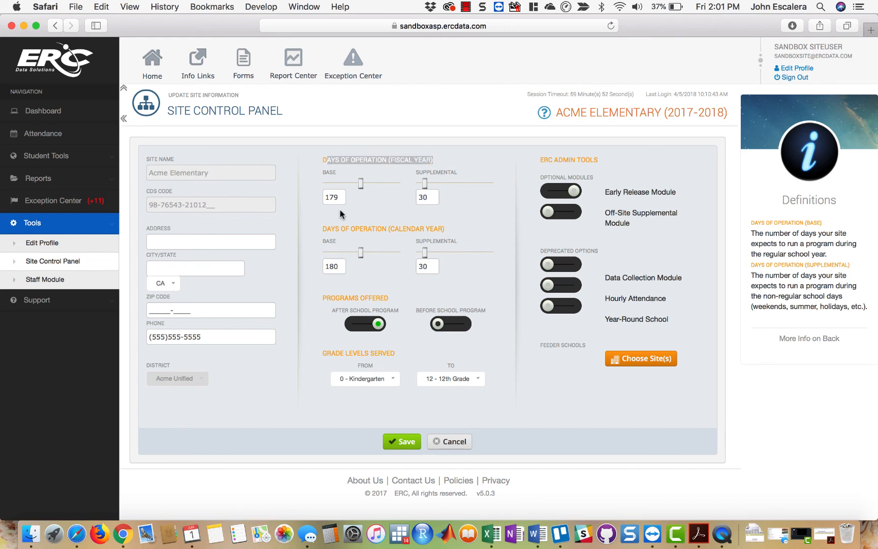
drag(326, 227, 434, 227)
click(431, 227)
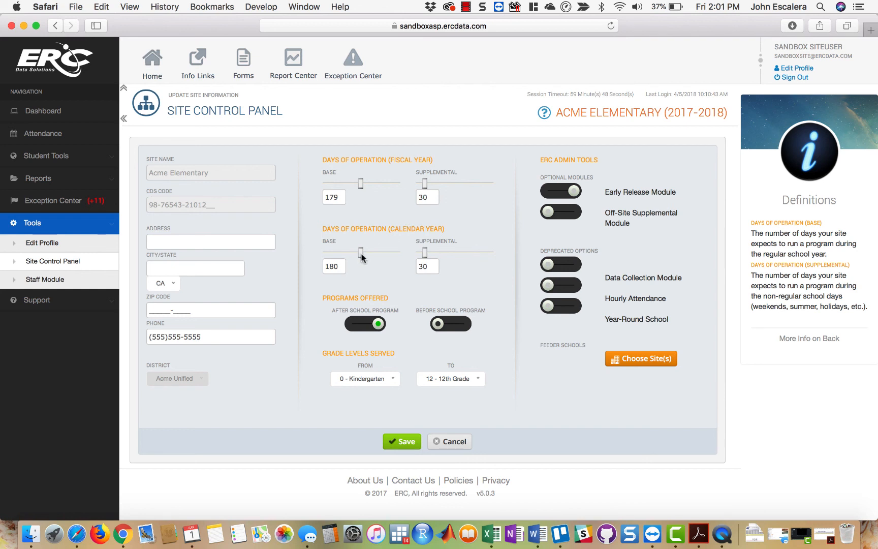
drag(362, 258, 360, 257)
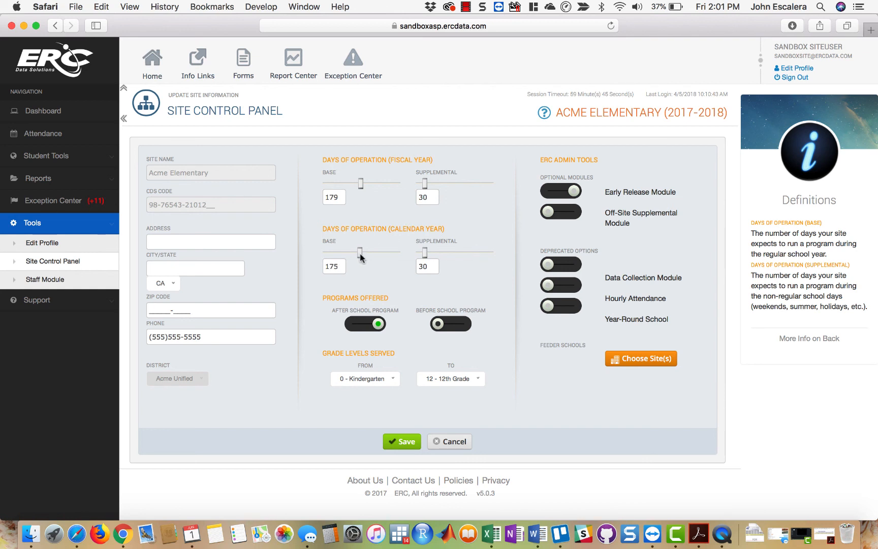
click(406, 442)
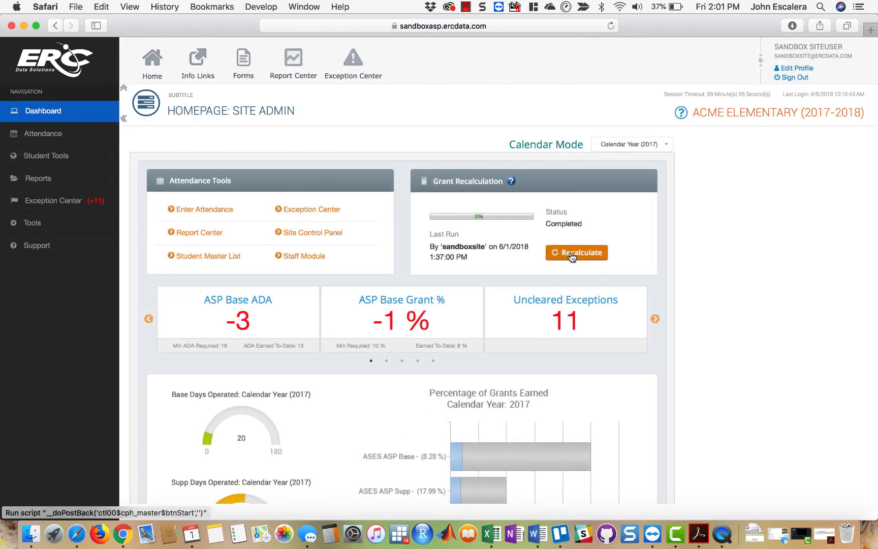
- Recalculate the grants and check the base grant's days remaining and ADA target in the ADA Forecasting Tools
click(572, 257)
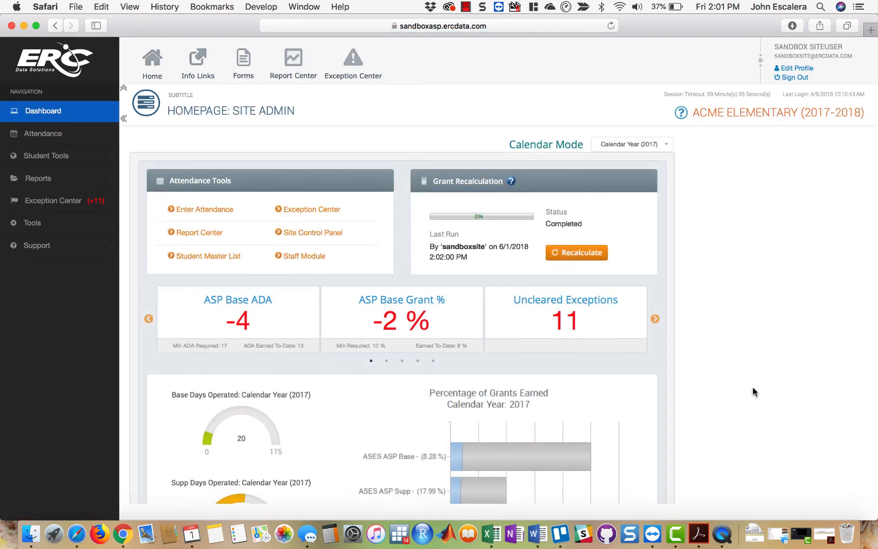
scroll(753, 392, down, 20)
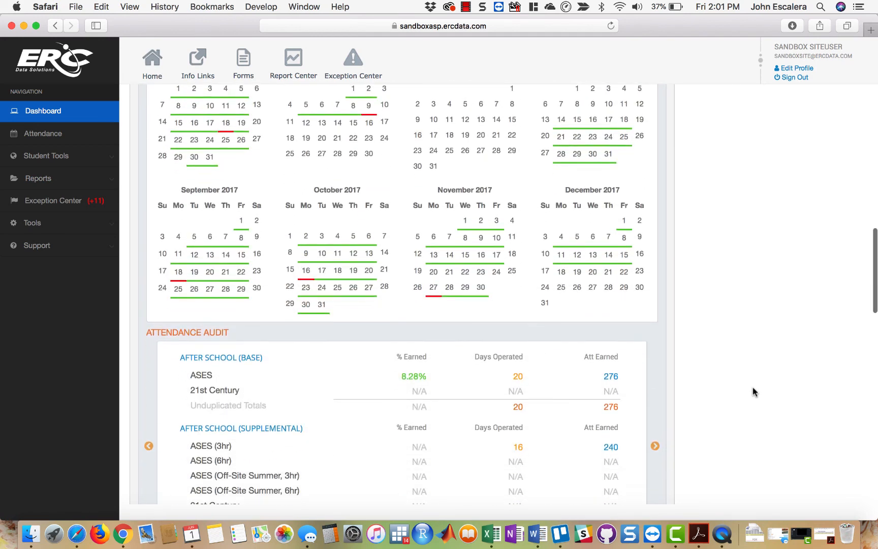
scroll(754, 391, down, 5)
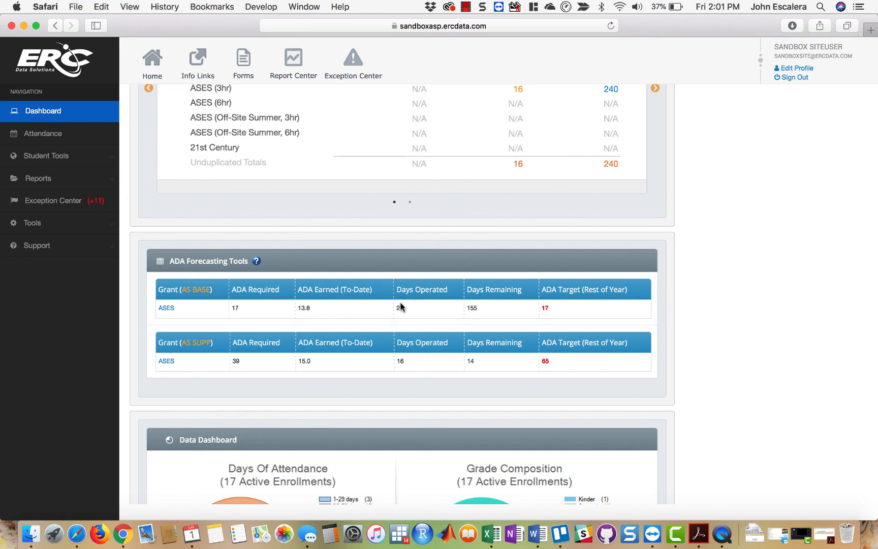
double_click(473, 308)
click(473, 308)
click(545, 309)
scroll(820, 309, up, 3)
scroll(820, 309, up, 15)
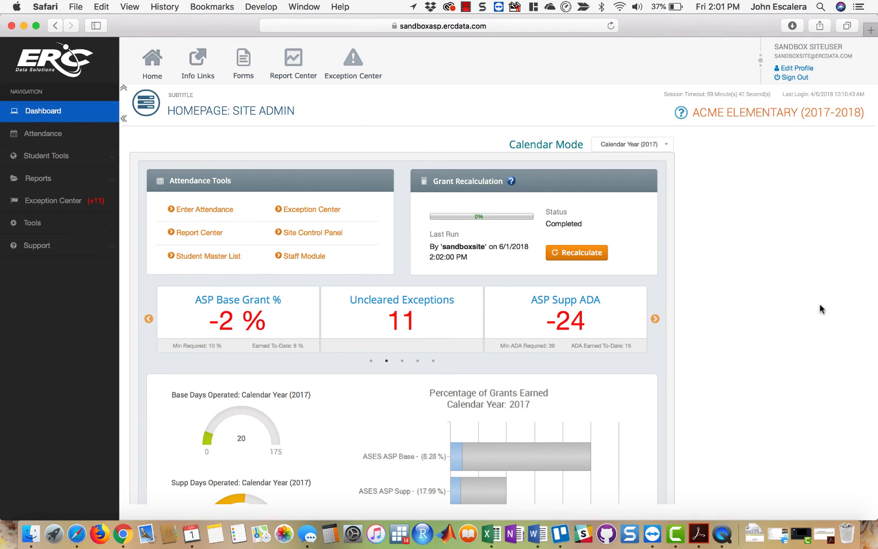
- Try adjusting the calendar-year base days of operation in the Site Control Panel and cancel without saving
click(329, 234)
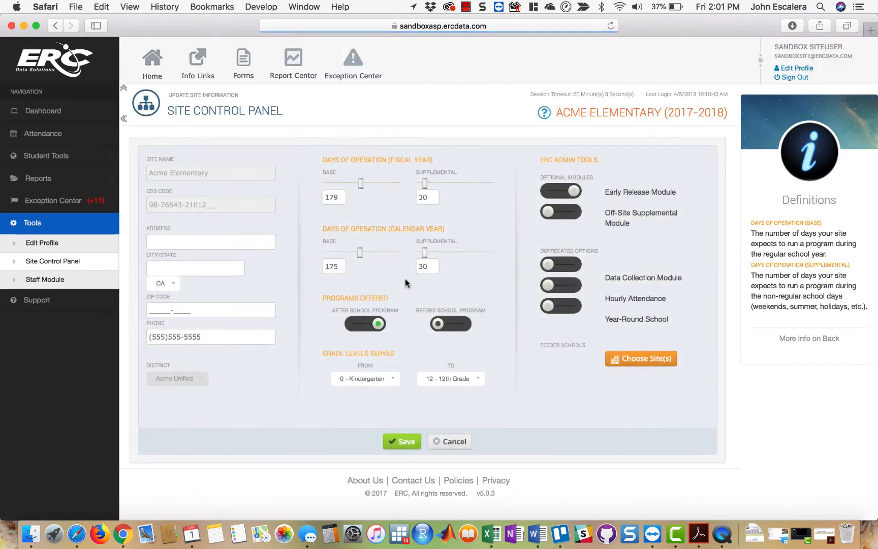
click(455, 442)
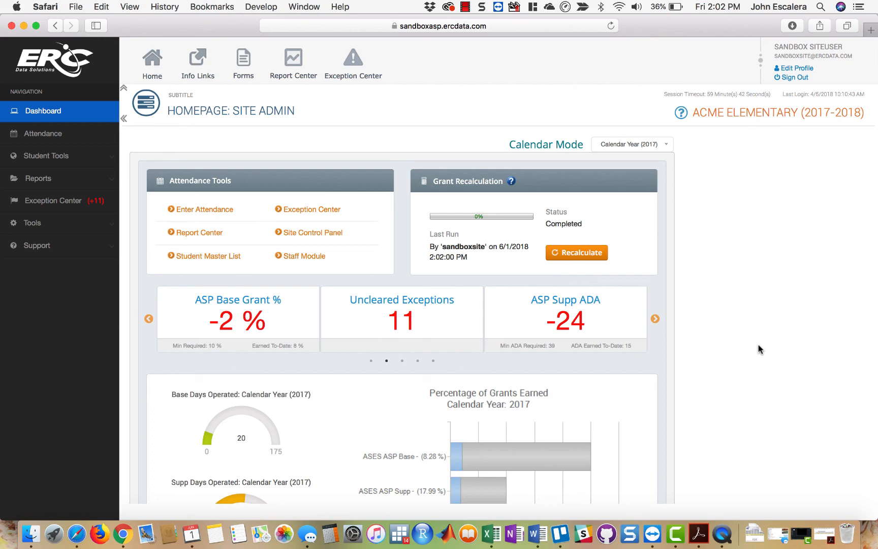
click(333, 233)
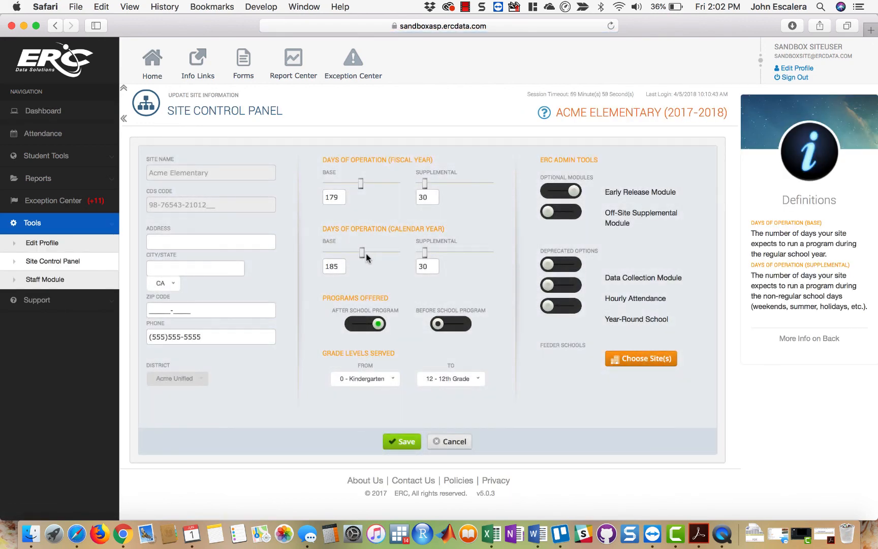
drag(366, 254, 354, 251)
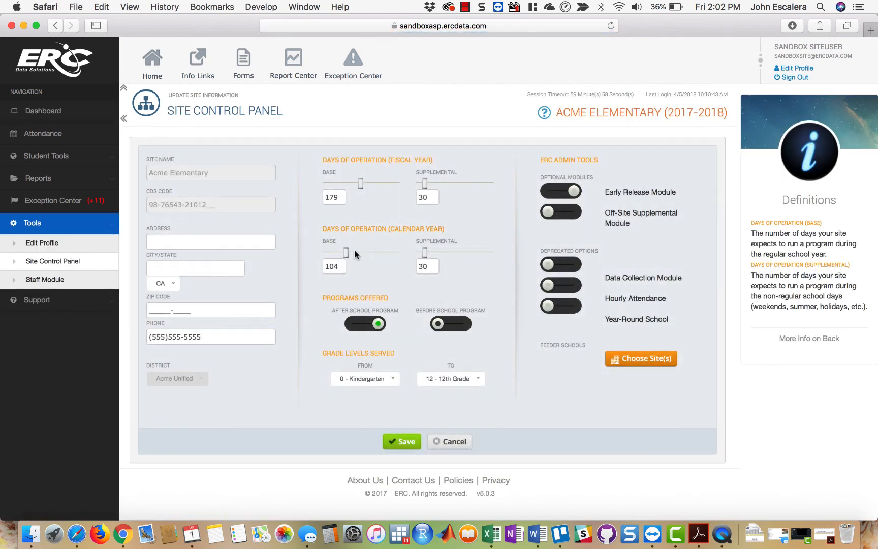
click(452, 442)
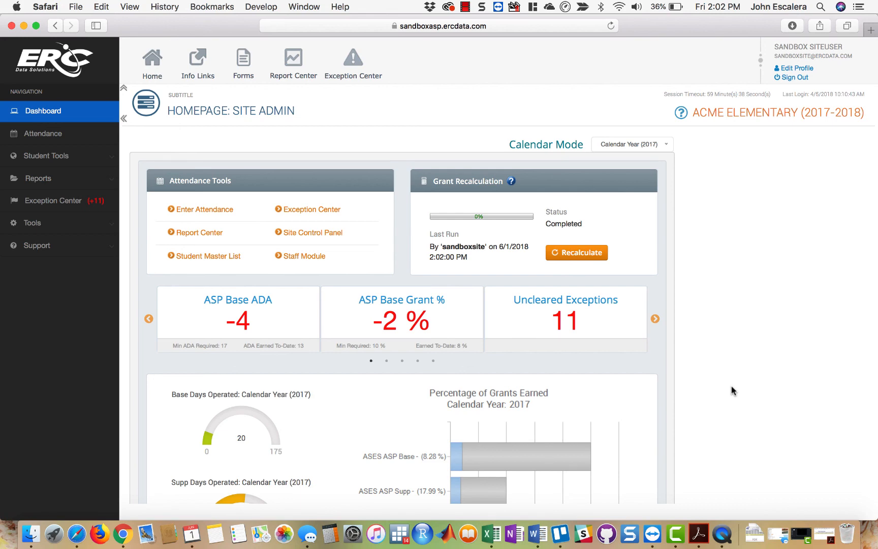
- Open ercdata.com in a new browser tab and go to its Team page
click(870, 30)
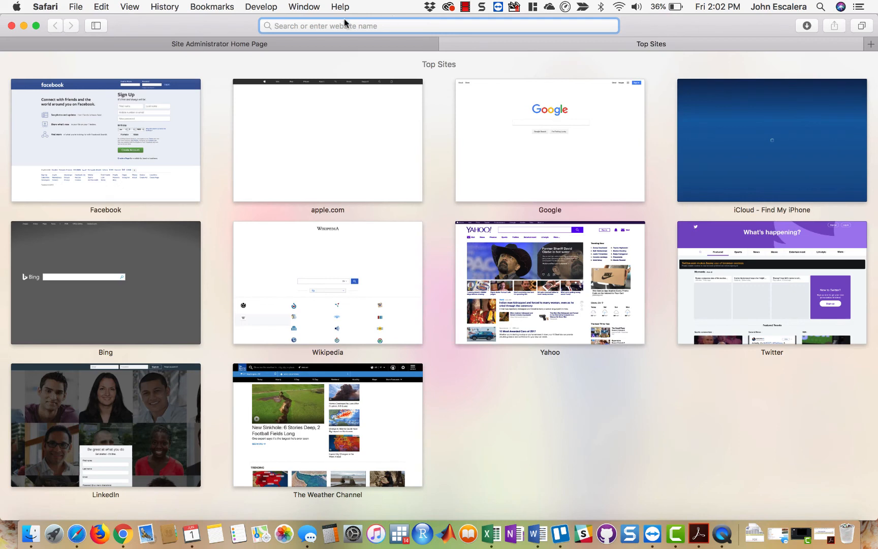
text(erc)
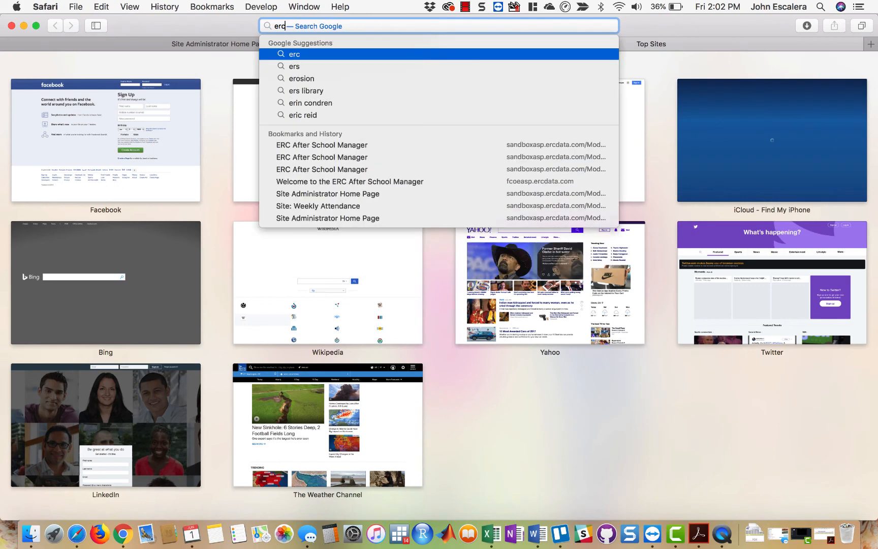
text(data.com)
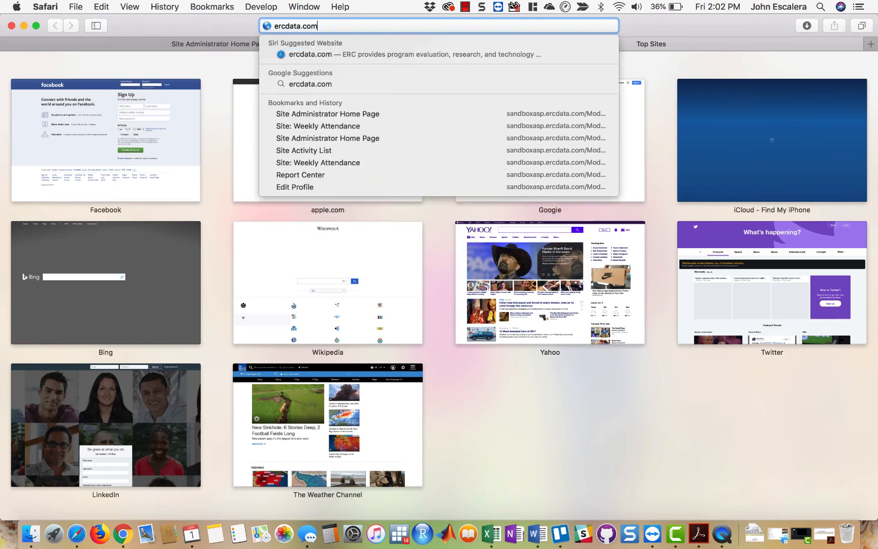
key(Return)
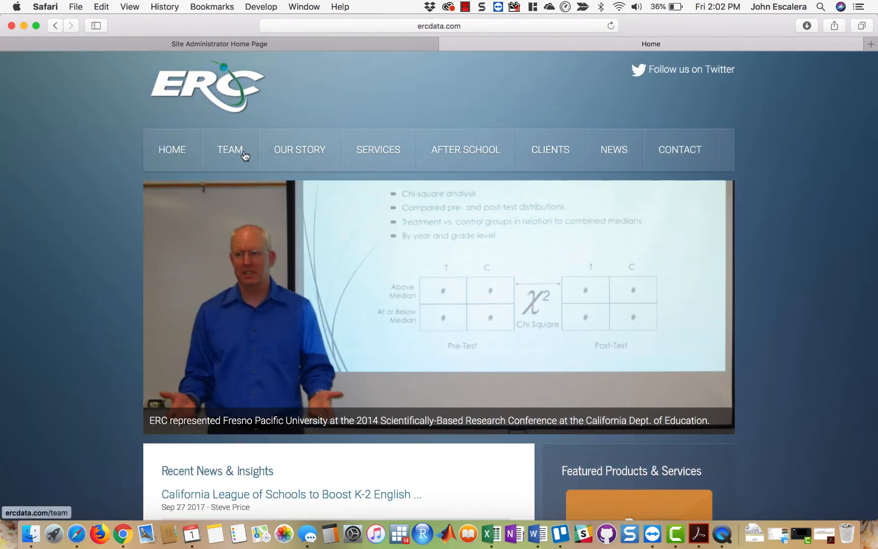
click(243, 150)
- Read through the team biographies, highlighting those of the information technology director and the technology and media specialist
scroll(367, 309, down, 5)
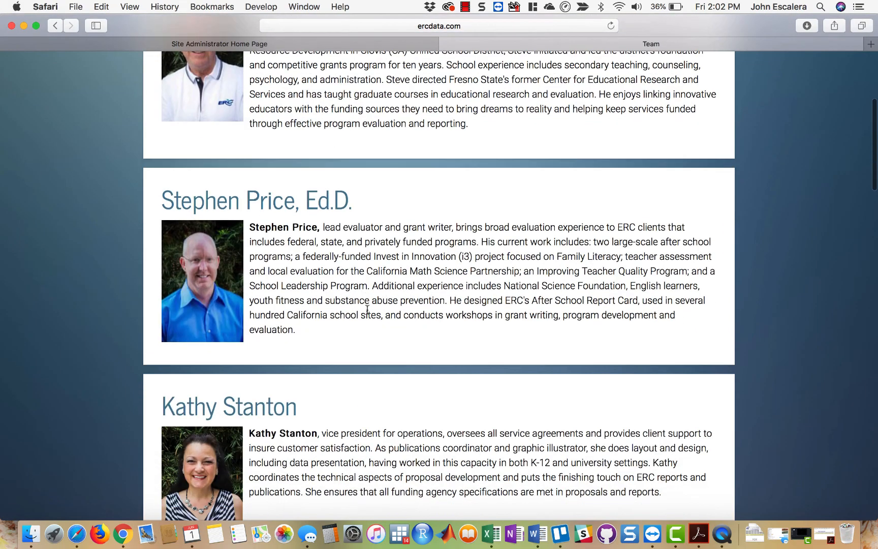
scroll(367, 309, down, 10)
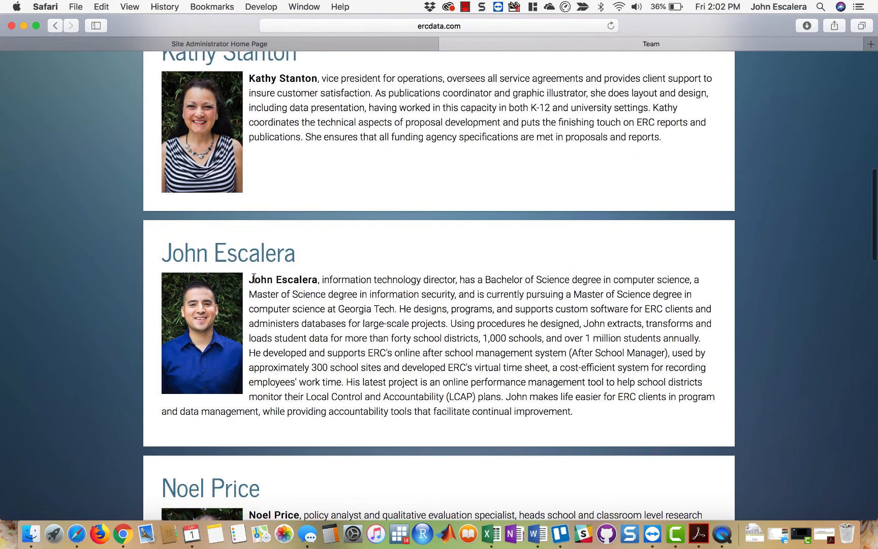
drag(253, 278, 597, 411)
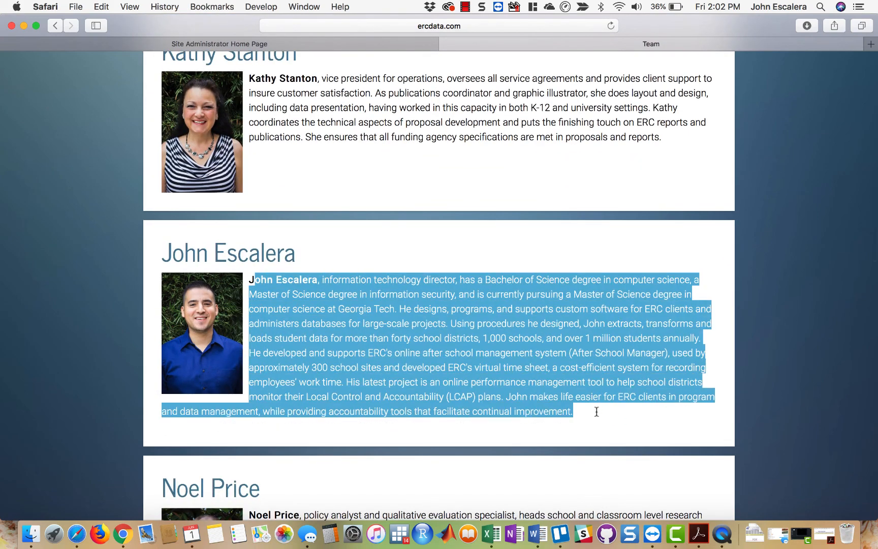
click(550, 379)
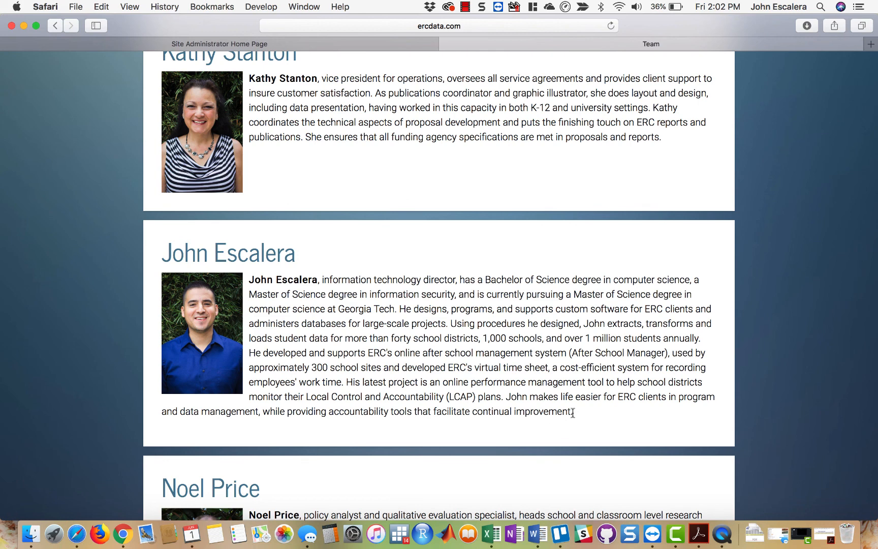
drag(572, 412, 249, 280)
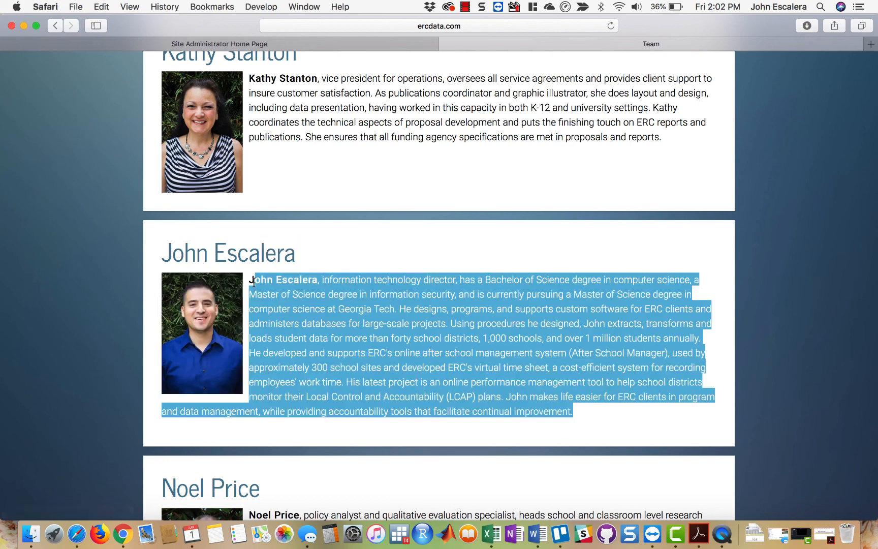
click(490, 347)
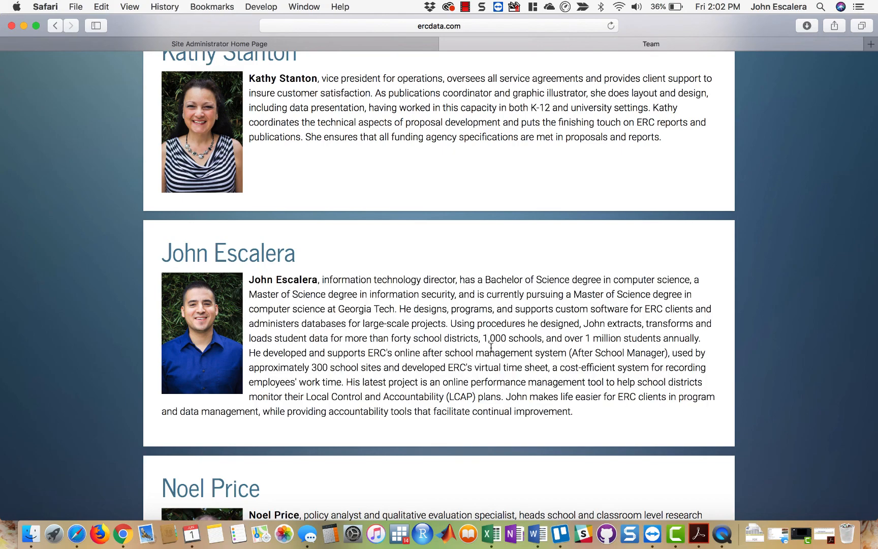
scroll(490, 347, down, 12)
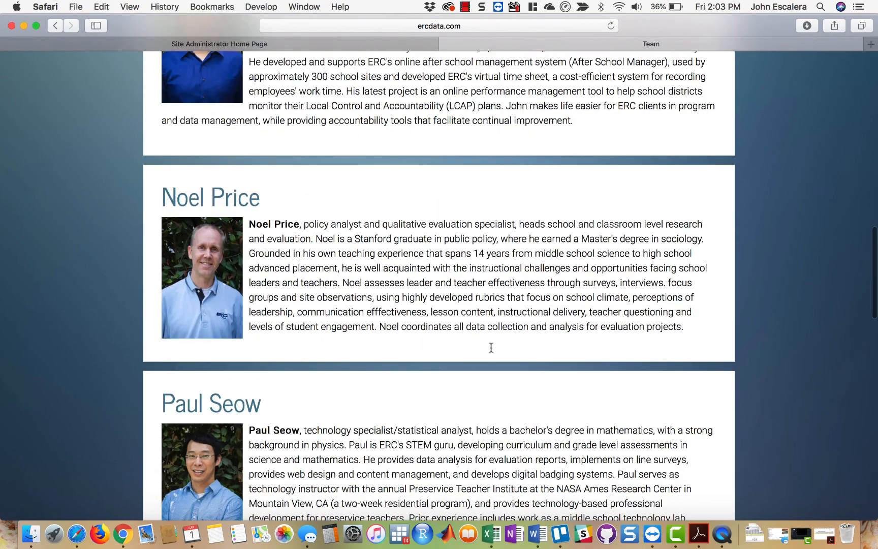
scroll(491, 347, down, 5)
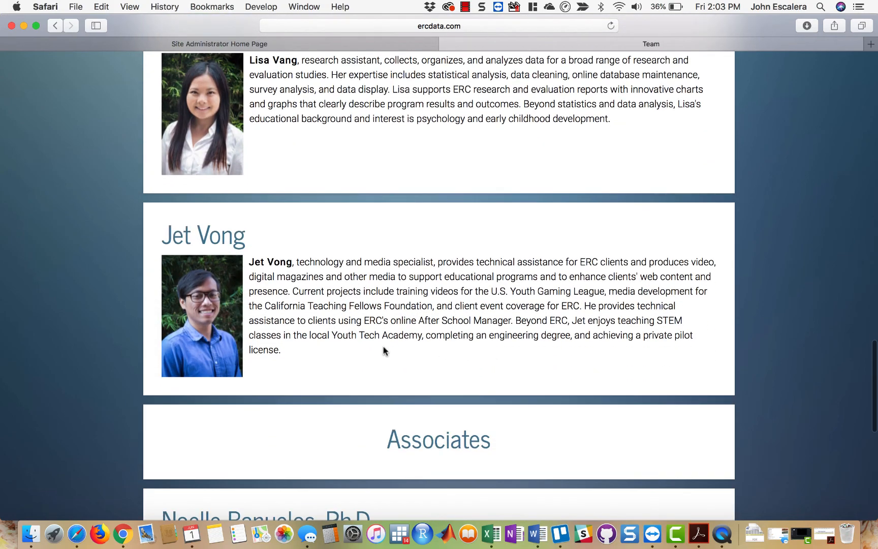
drag(287, 349, 246, 266)
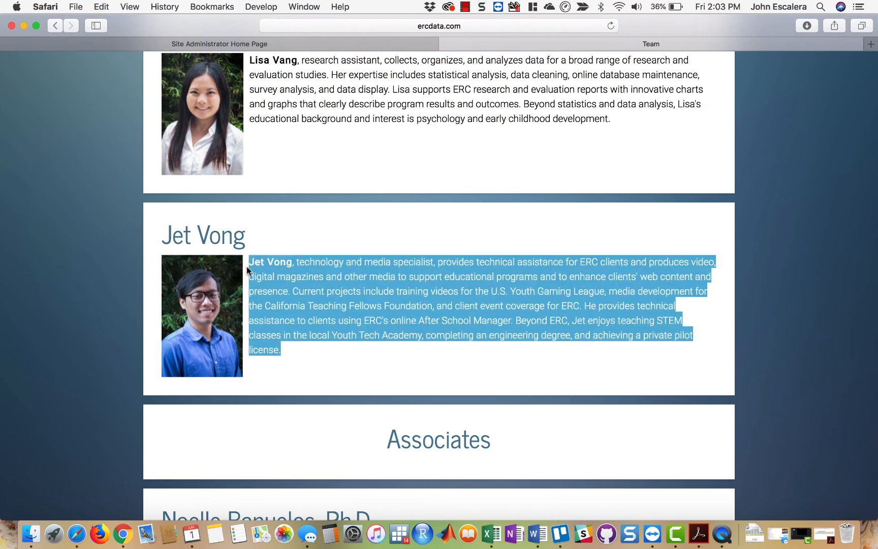
click(304, 283)
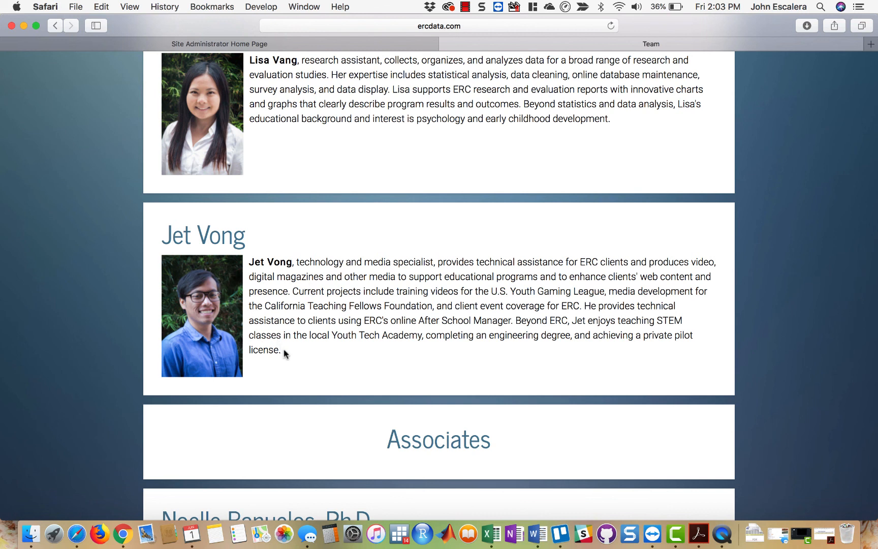
drag(284, 353, 248, 261)
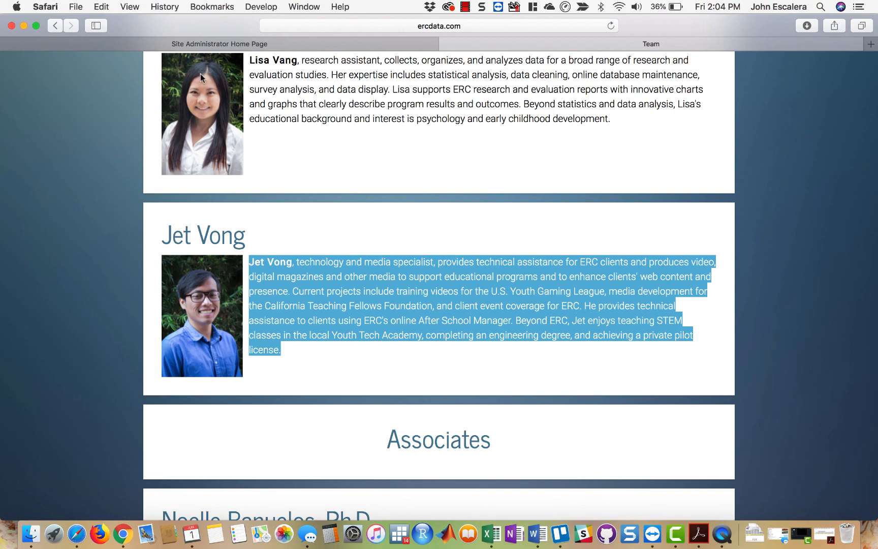
- Return to the Site Administrator Home Page and look over the yearly calendar and Attendance Audit
click(249, 44)
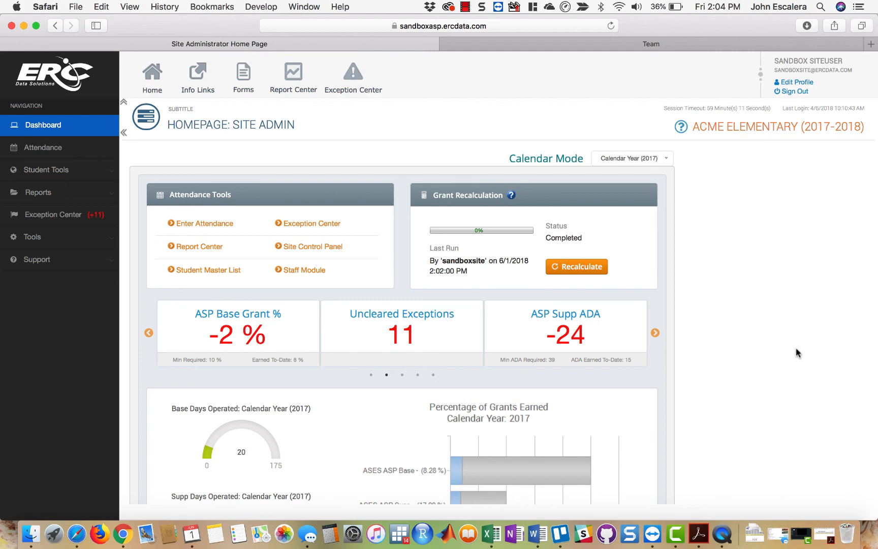
scroll(796, 352, down, 10)
scroll(795, 353, down, 10)
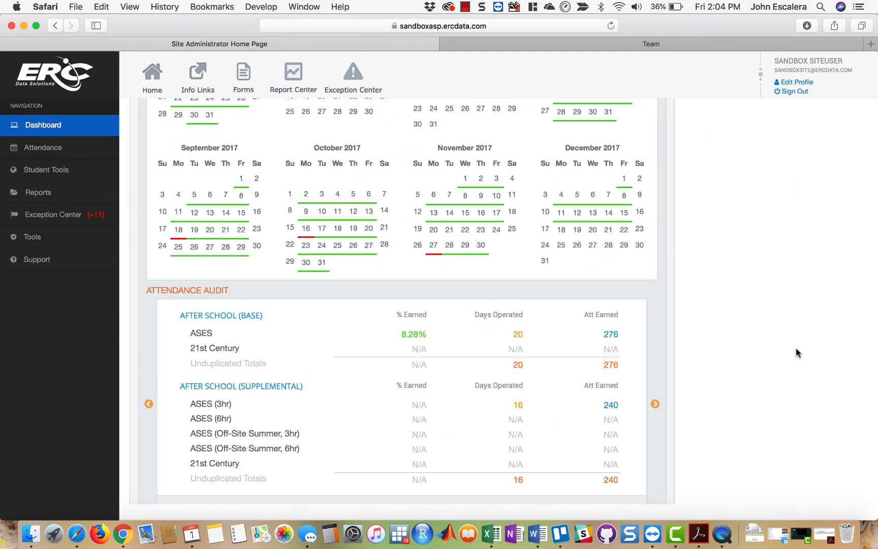
scroll(795, 352, up, 20)
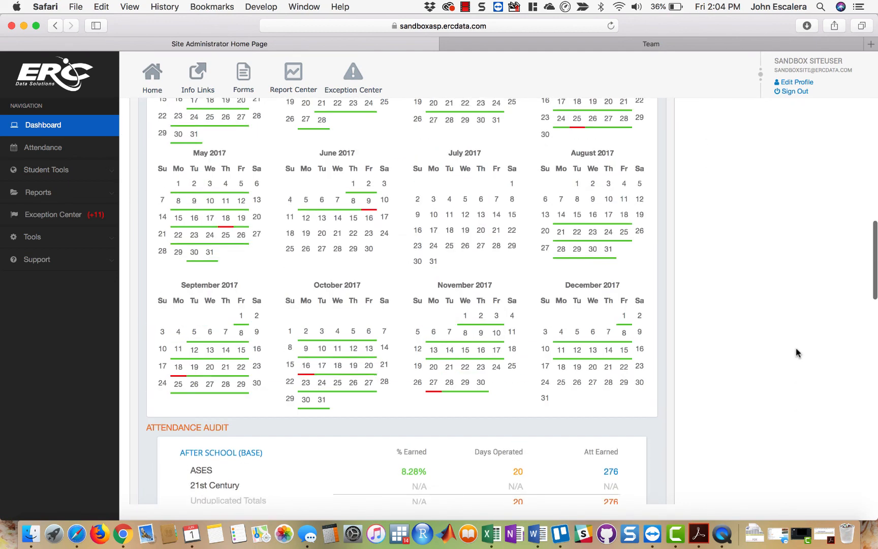